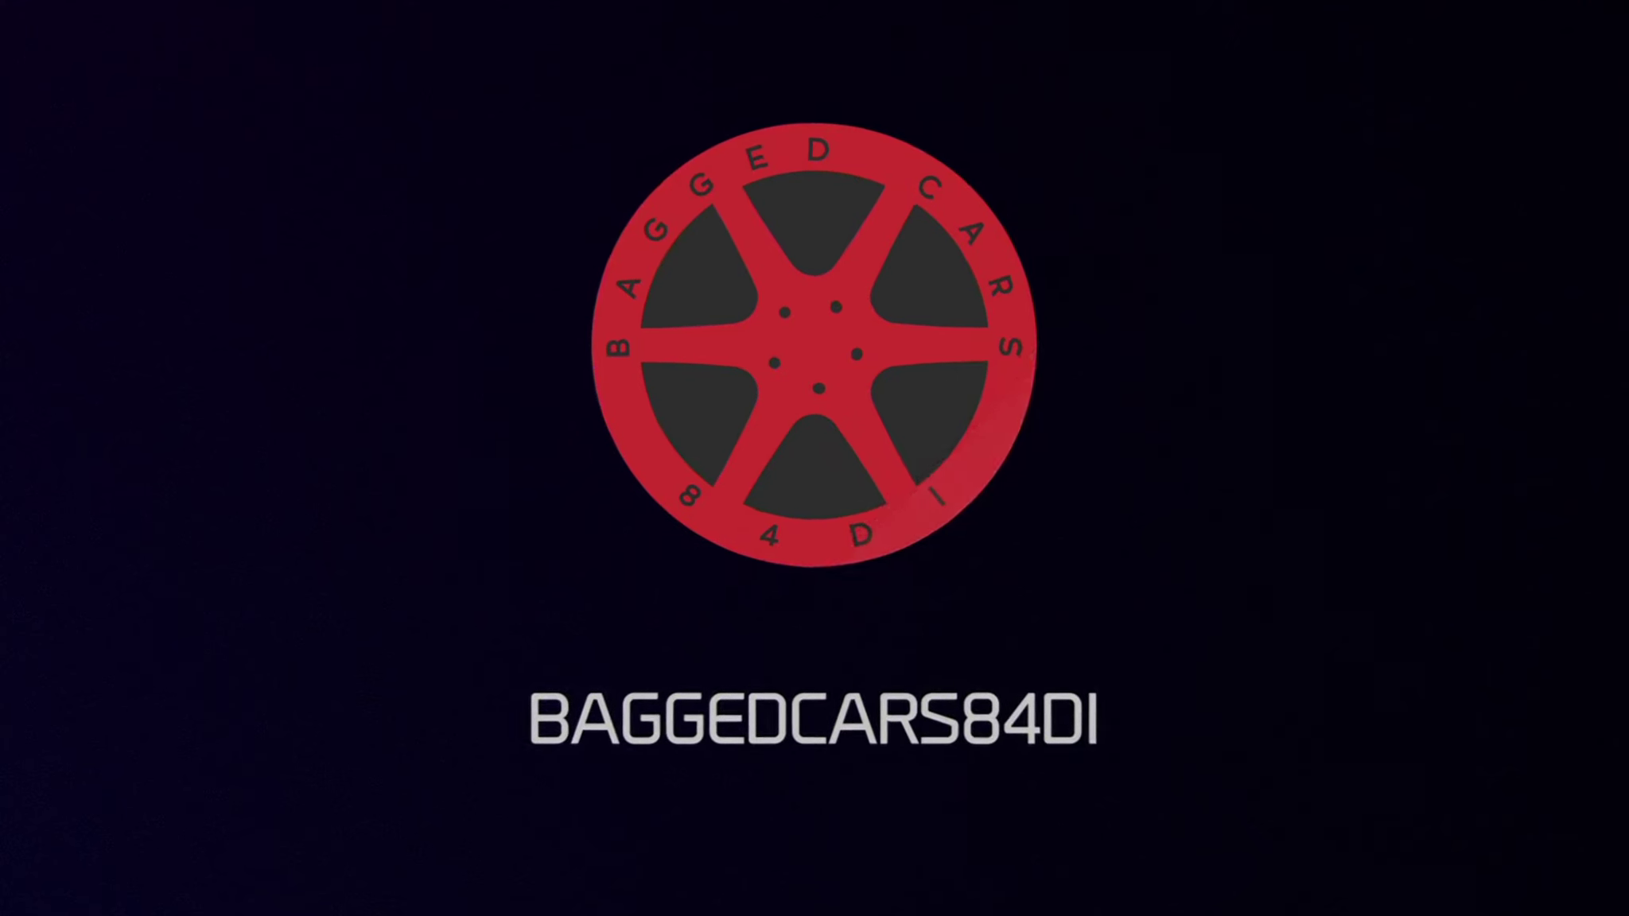
Bring up Image Size for the silver Infiniti photo, showing 2000 × 1333 px.
key(ctrl+alt+i)
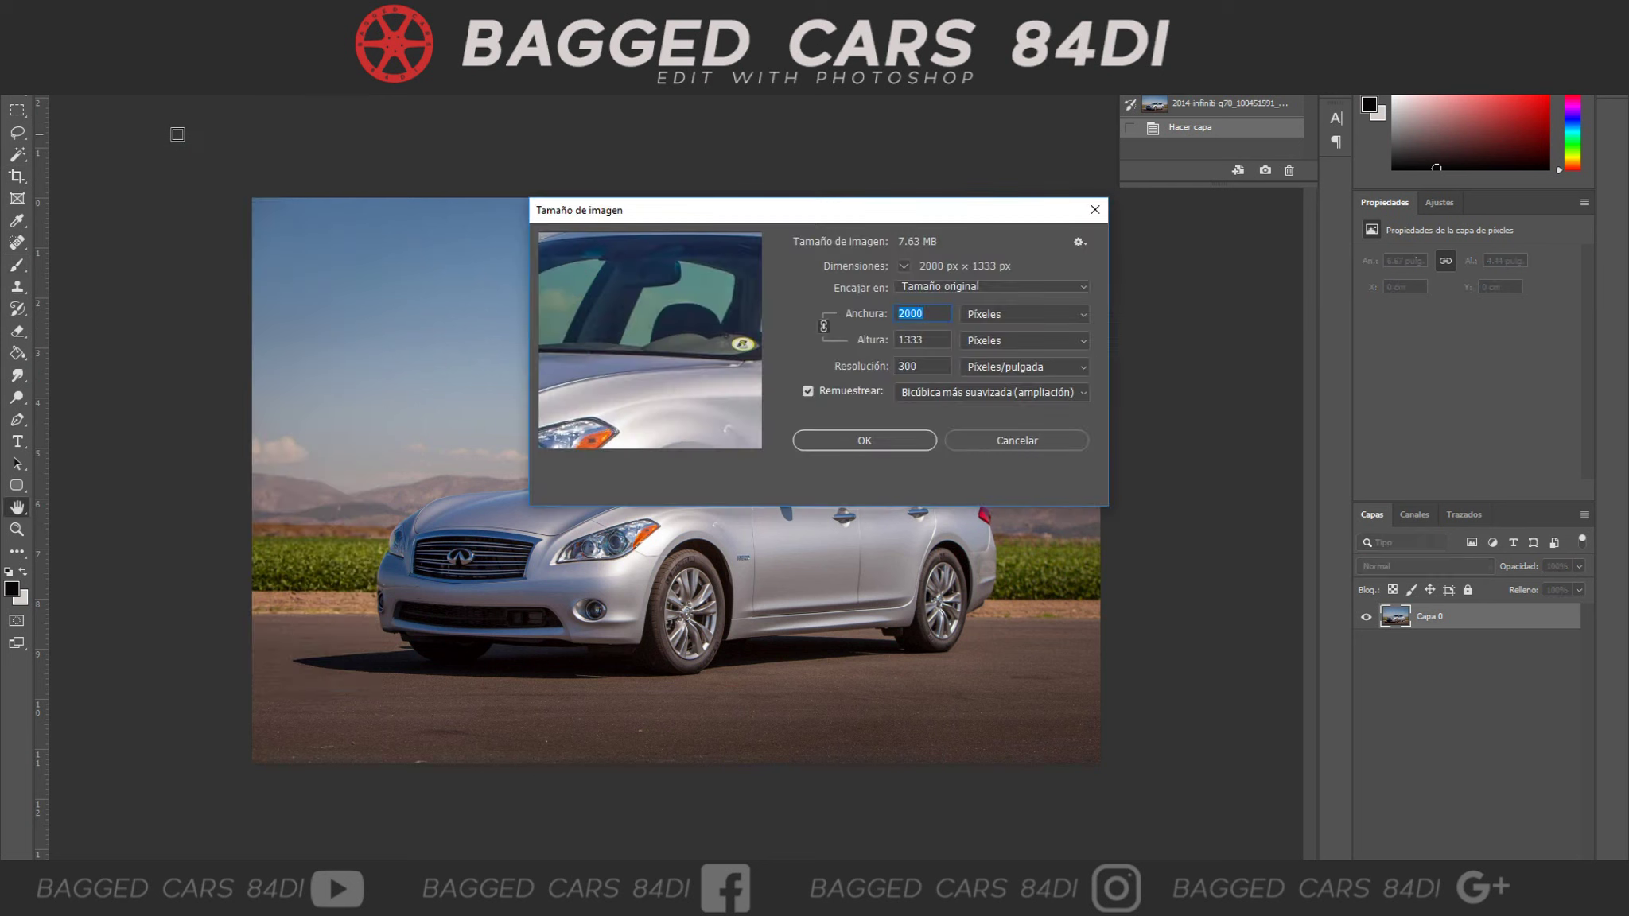
Leave the image unresized and crop the photo slightly shorter.
text(1920)
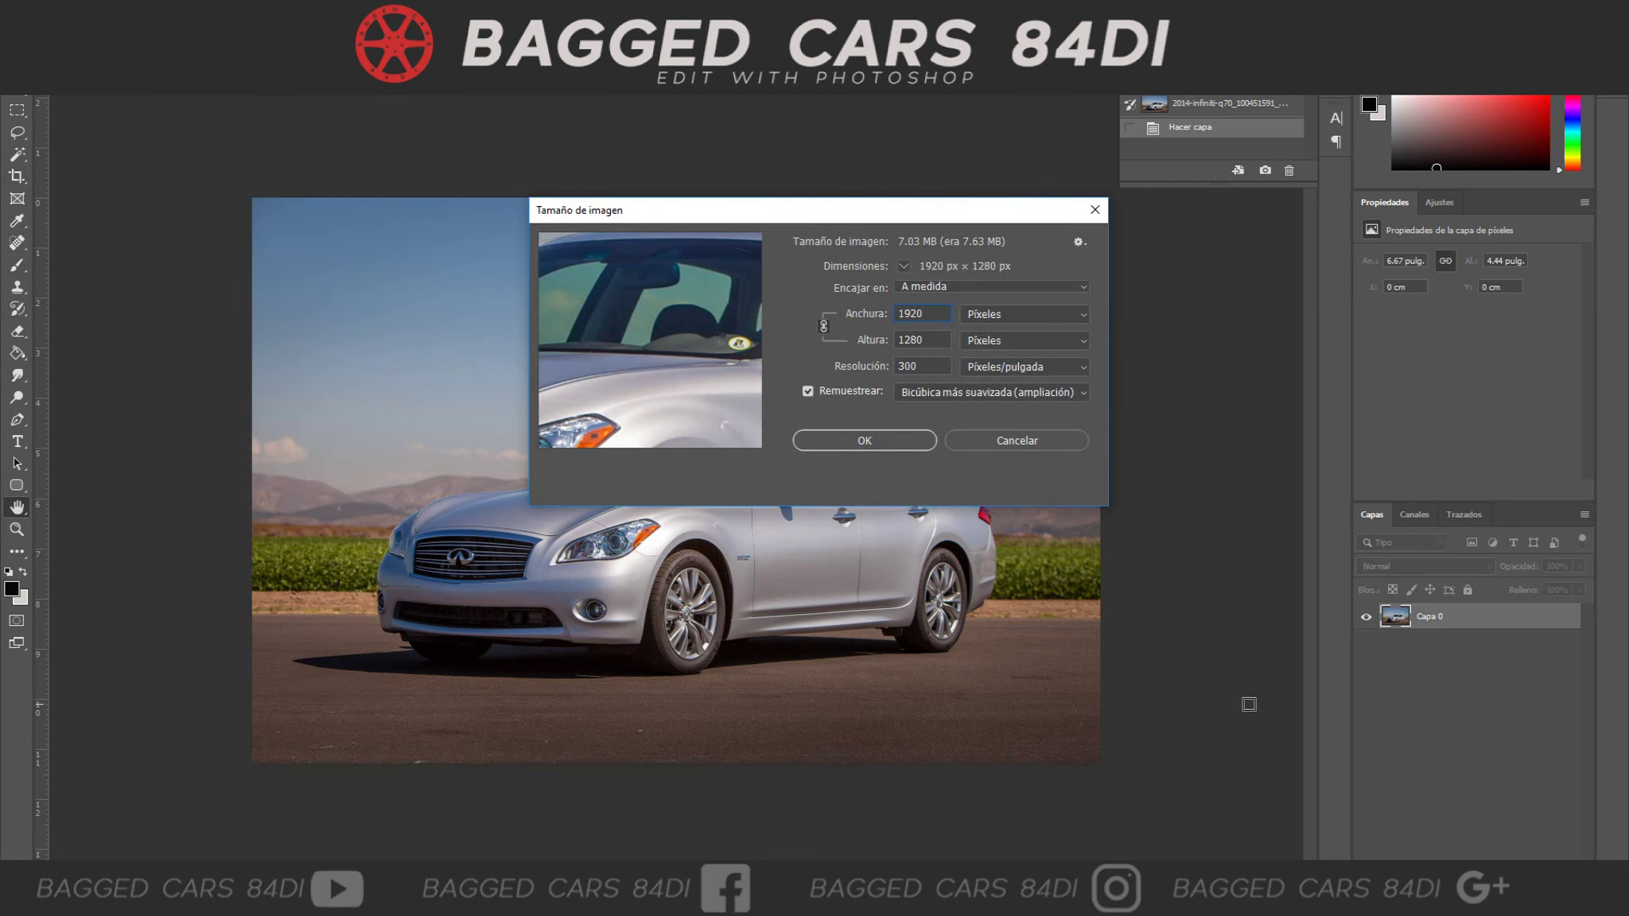
click(1018, 440)
key(c)
key(Return)
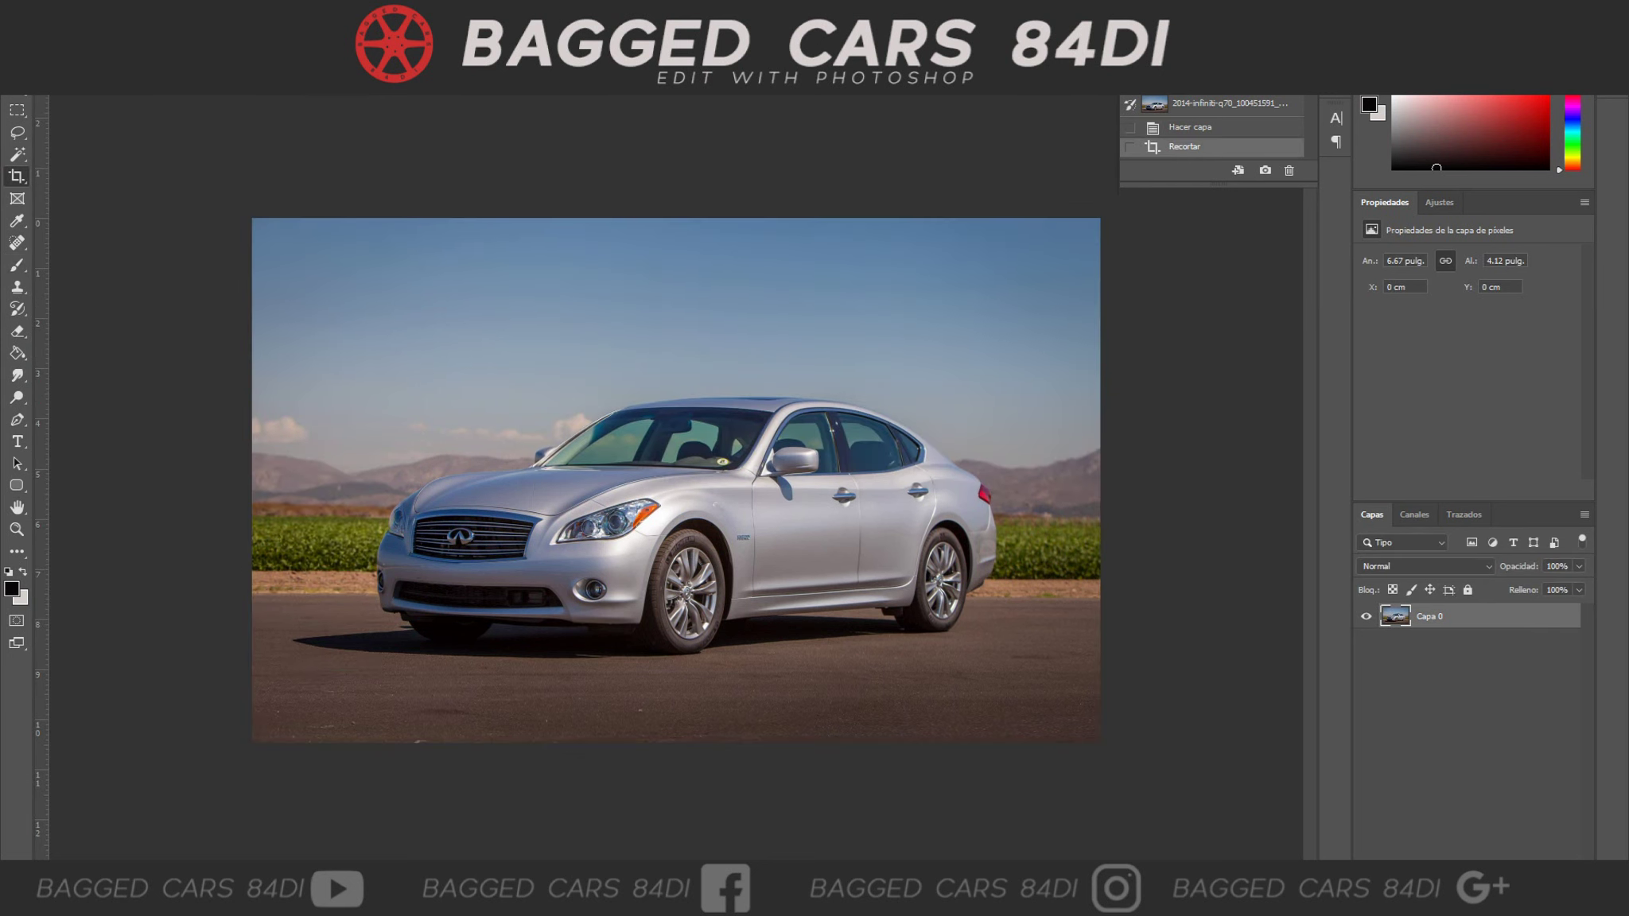
key(ctrl+alt+i)
Duplicate the photo layer into copies and name the bottom layer Base Original.
click(1026, 440)
key(ctrl+j)
key(ctrl+j)
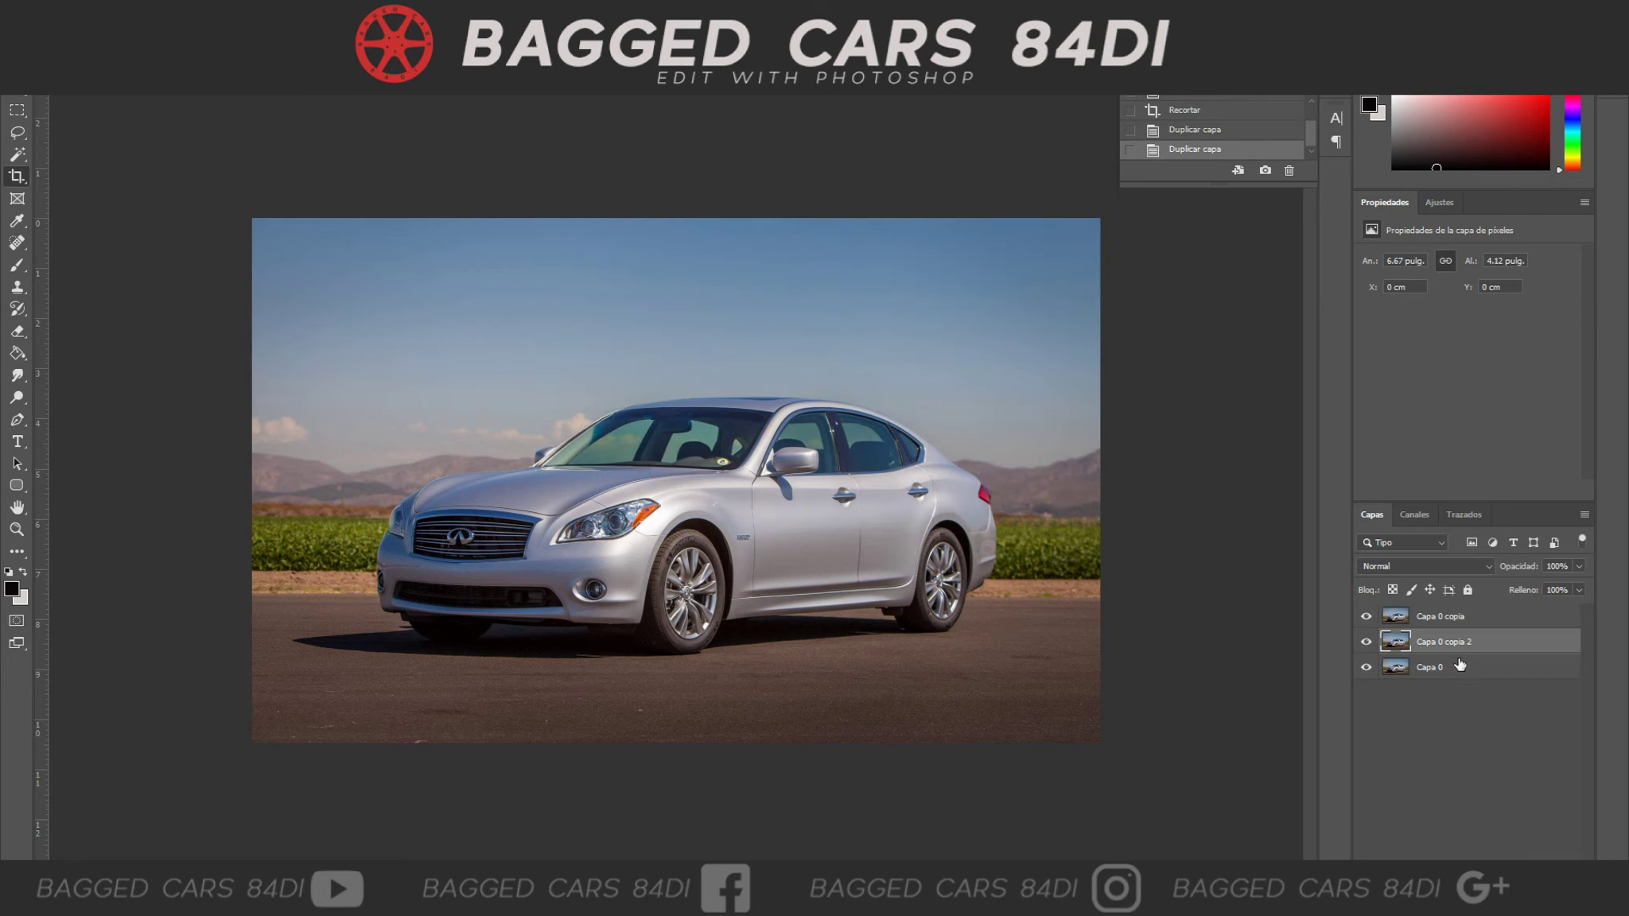
key(ctrl+j)
right_click(1436, 692)
double_click(1436, 692)
text(Base Original)
key(Return)
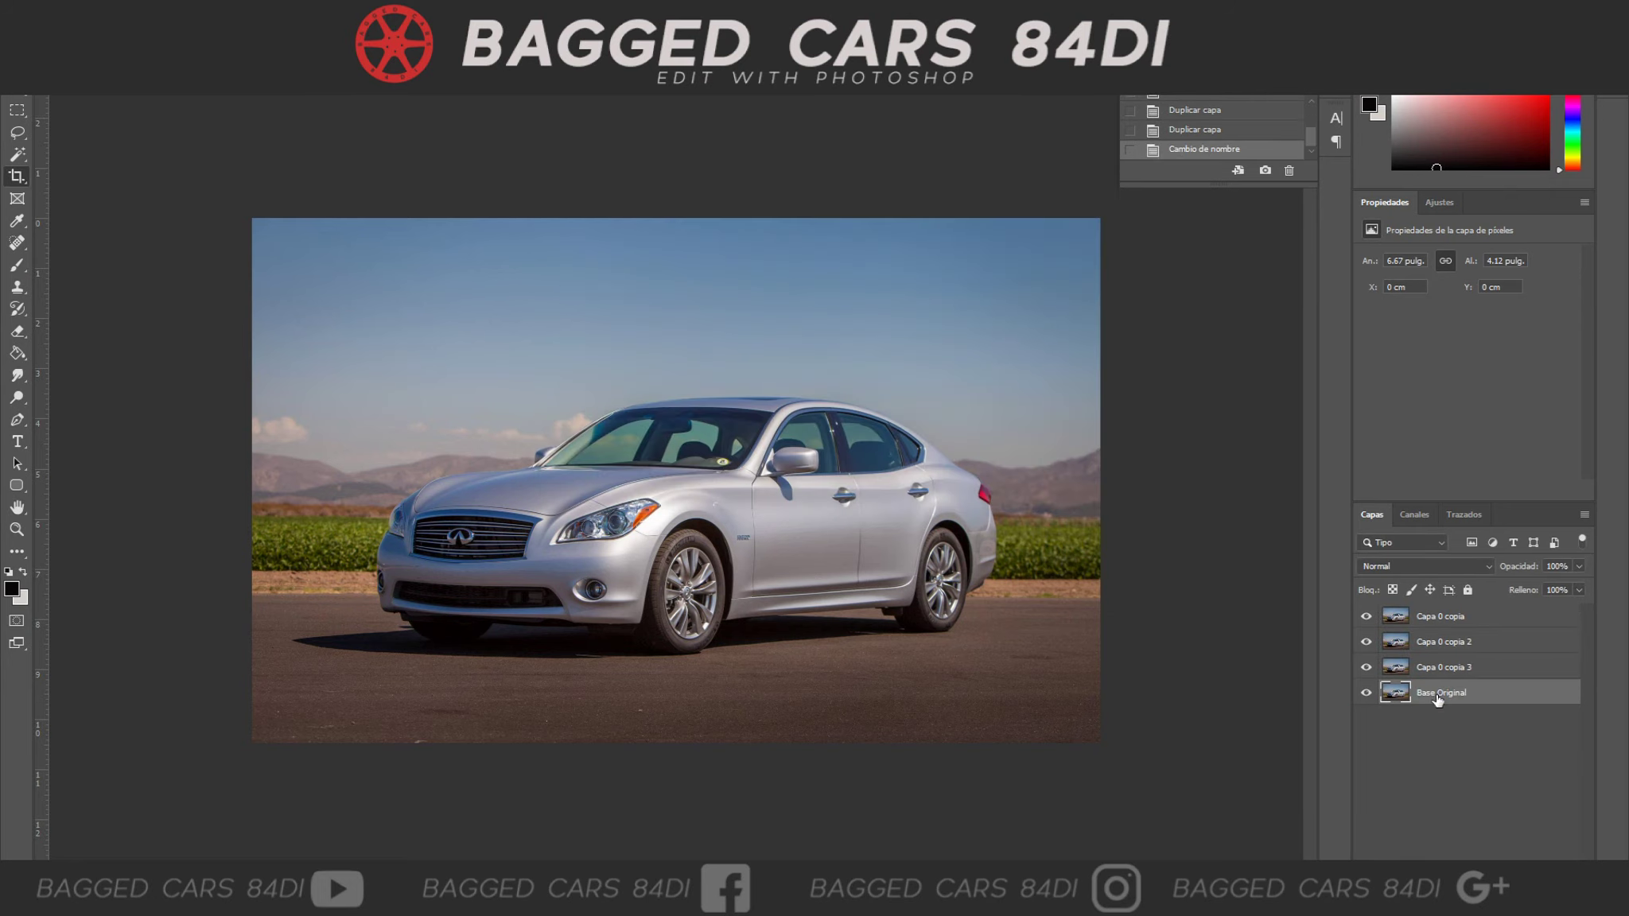
click(1455, 628)
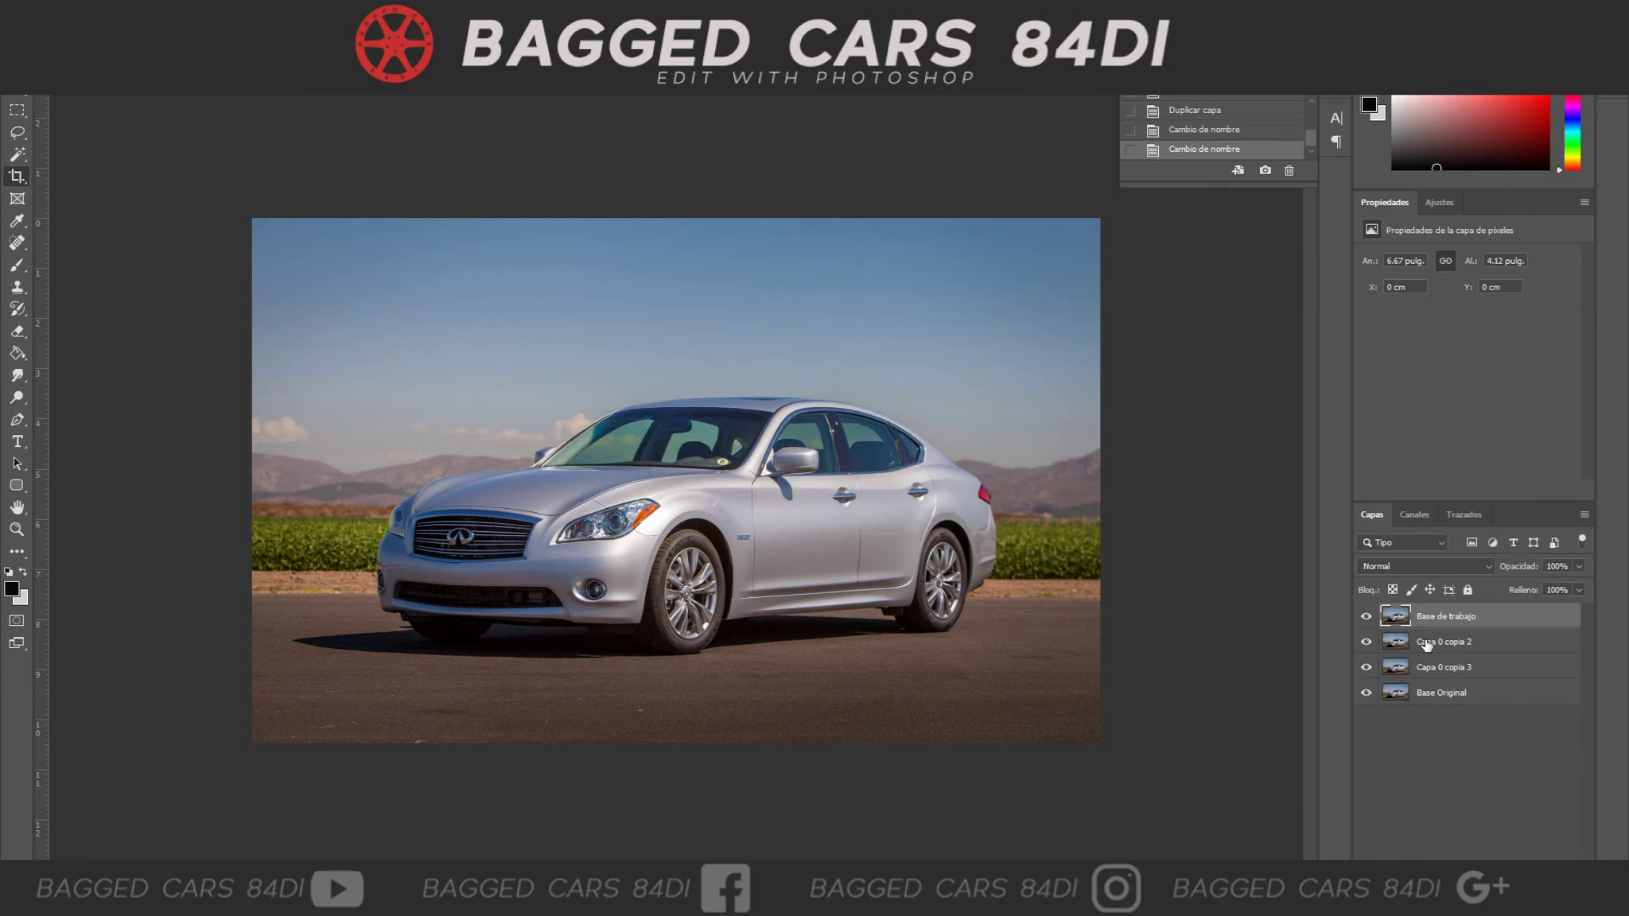
key(ctrl+plus)
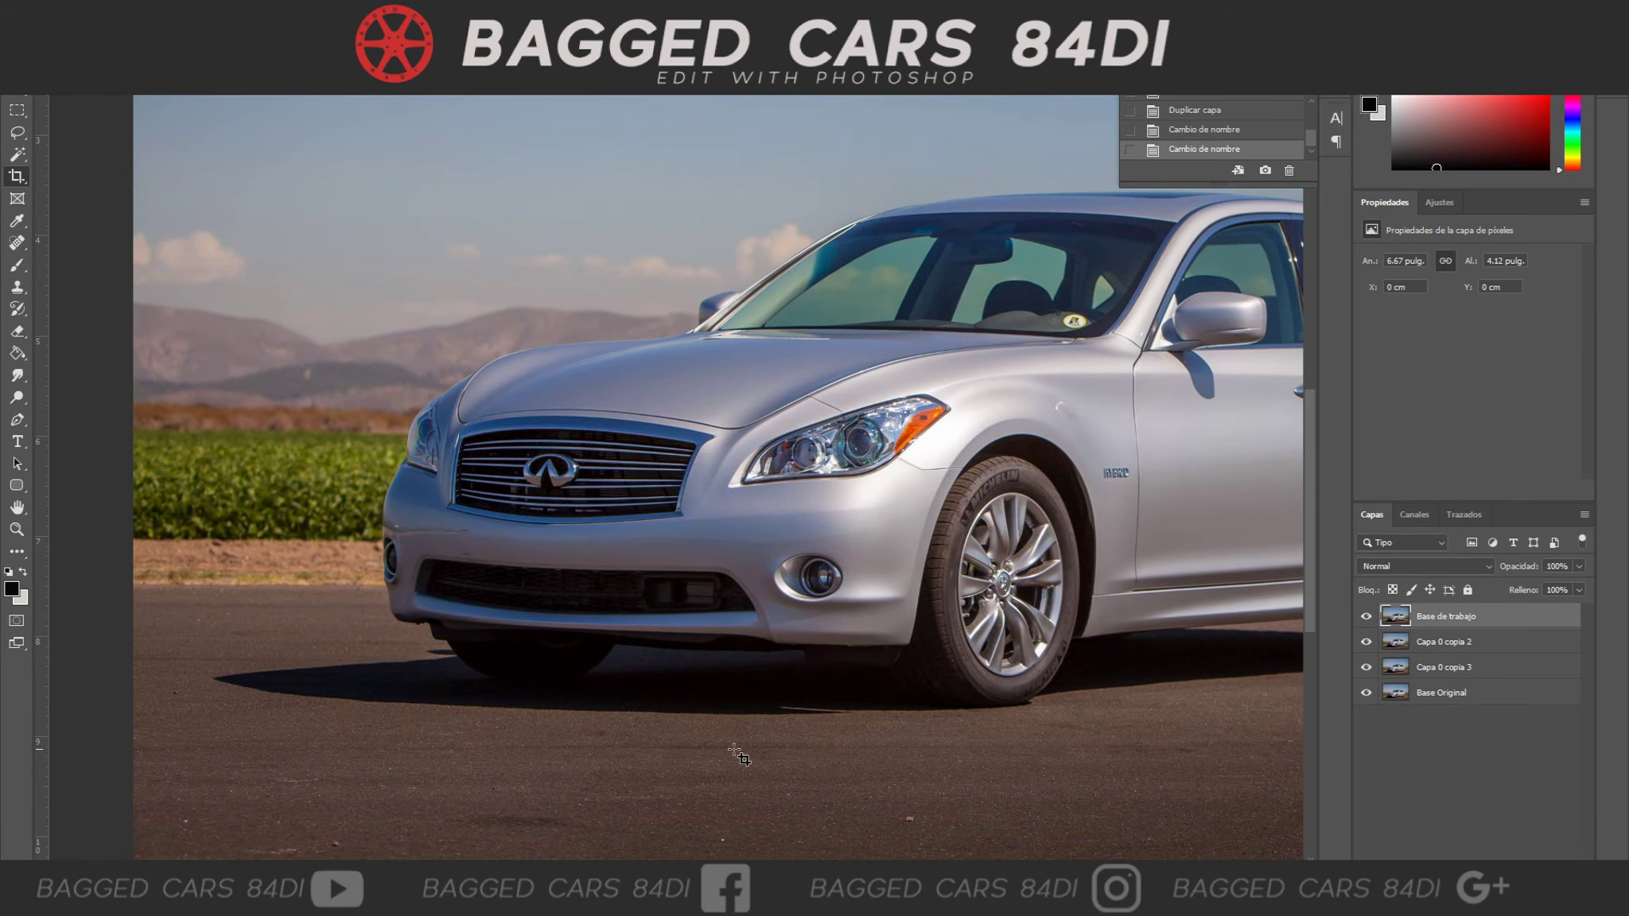
Pen-trace the body's lower edge along the front bumper and around the front wheel arch.
key(p)
click(132, 615)
drag(418, 622, 437, 619)
click(736, 636)
click(605, 632)
click(776, 644)
click(888, 646)
click(913, 634)
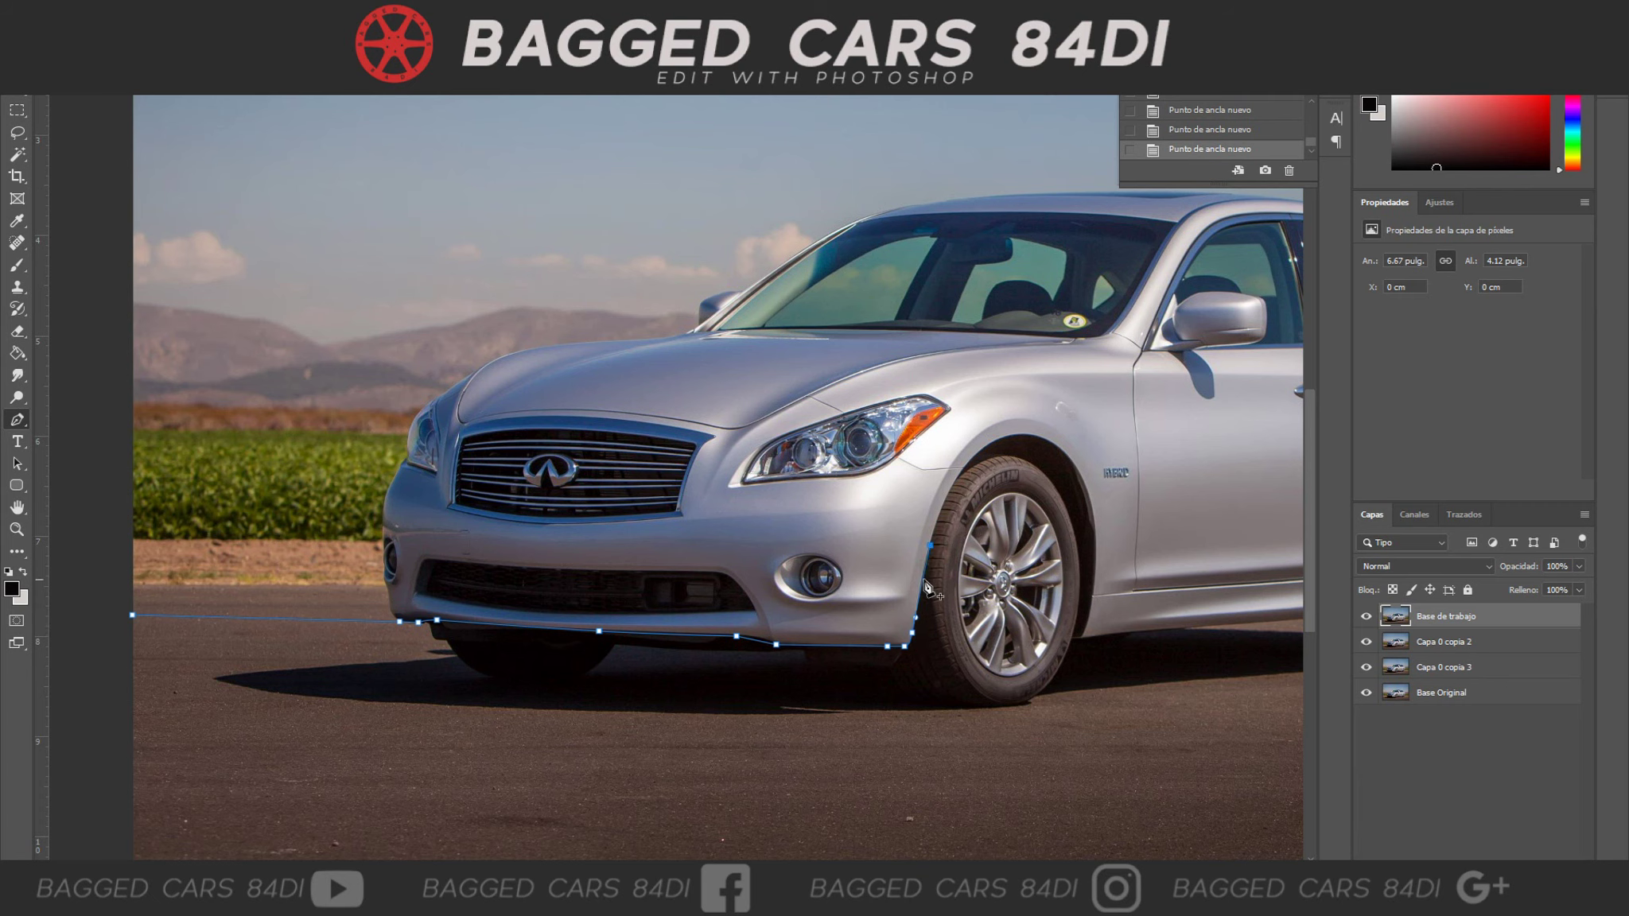
drag(1071, 459, 1110, 504)
Continue the body outline along the rocker panel and around the rear wheel arch.
drag(1082, 637, 786, 636)
click(873, 630)
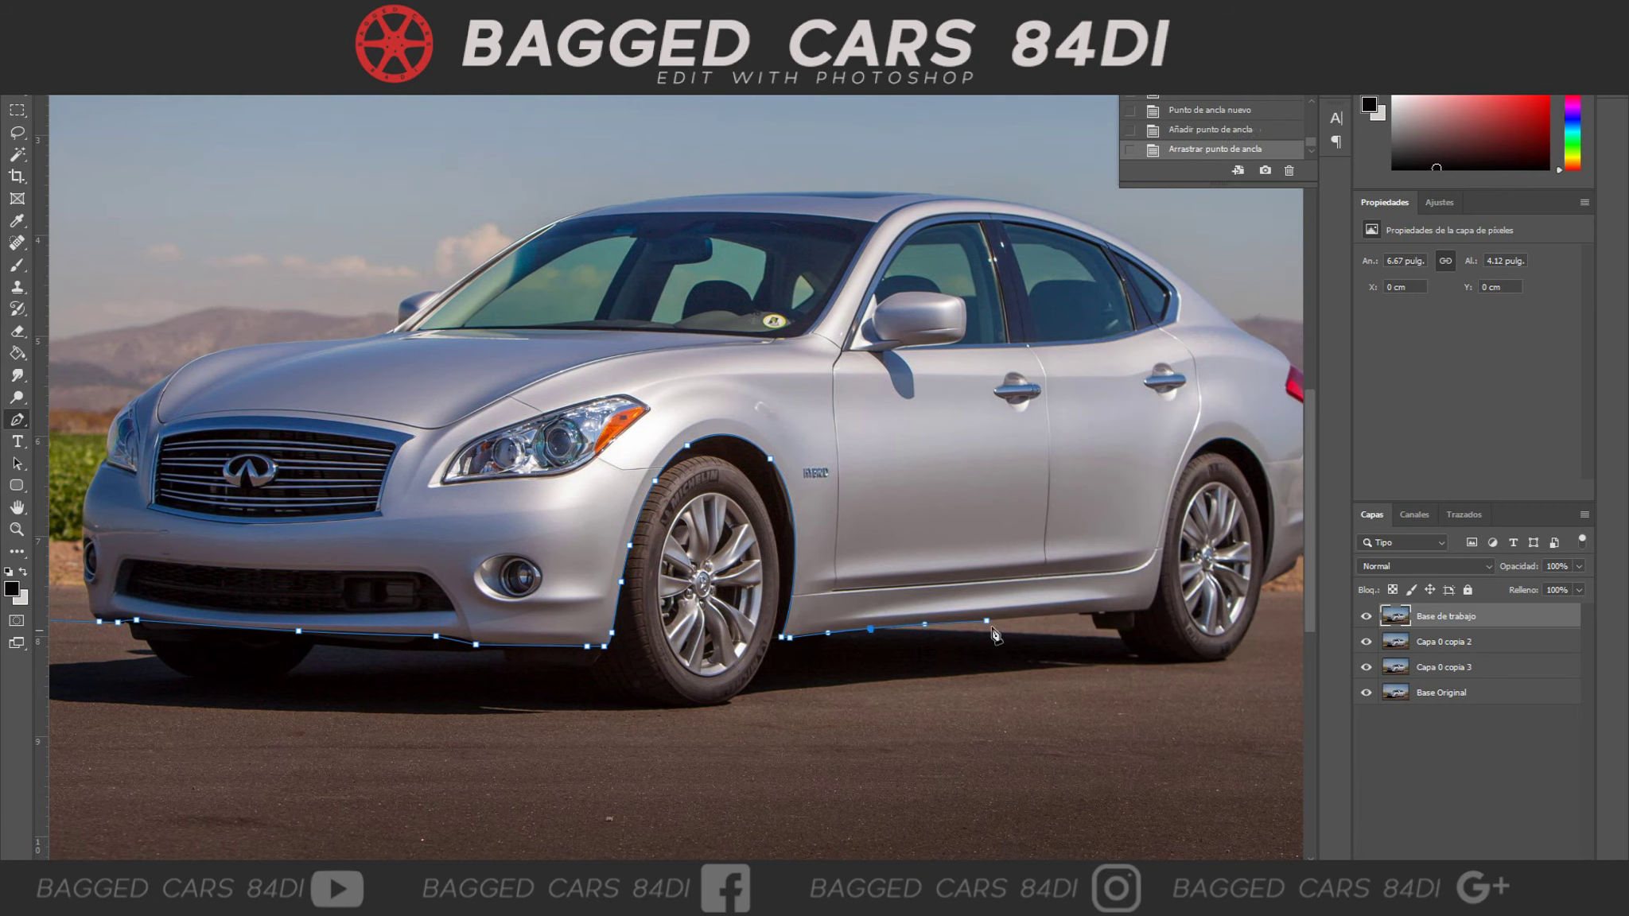
click(990, 623)
click(1104, 614)
drag(1172, 537, 932, 688)
click(914, 757)
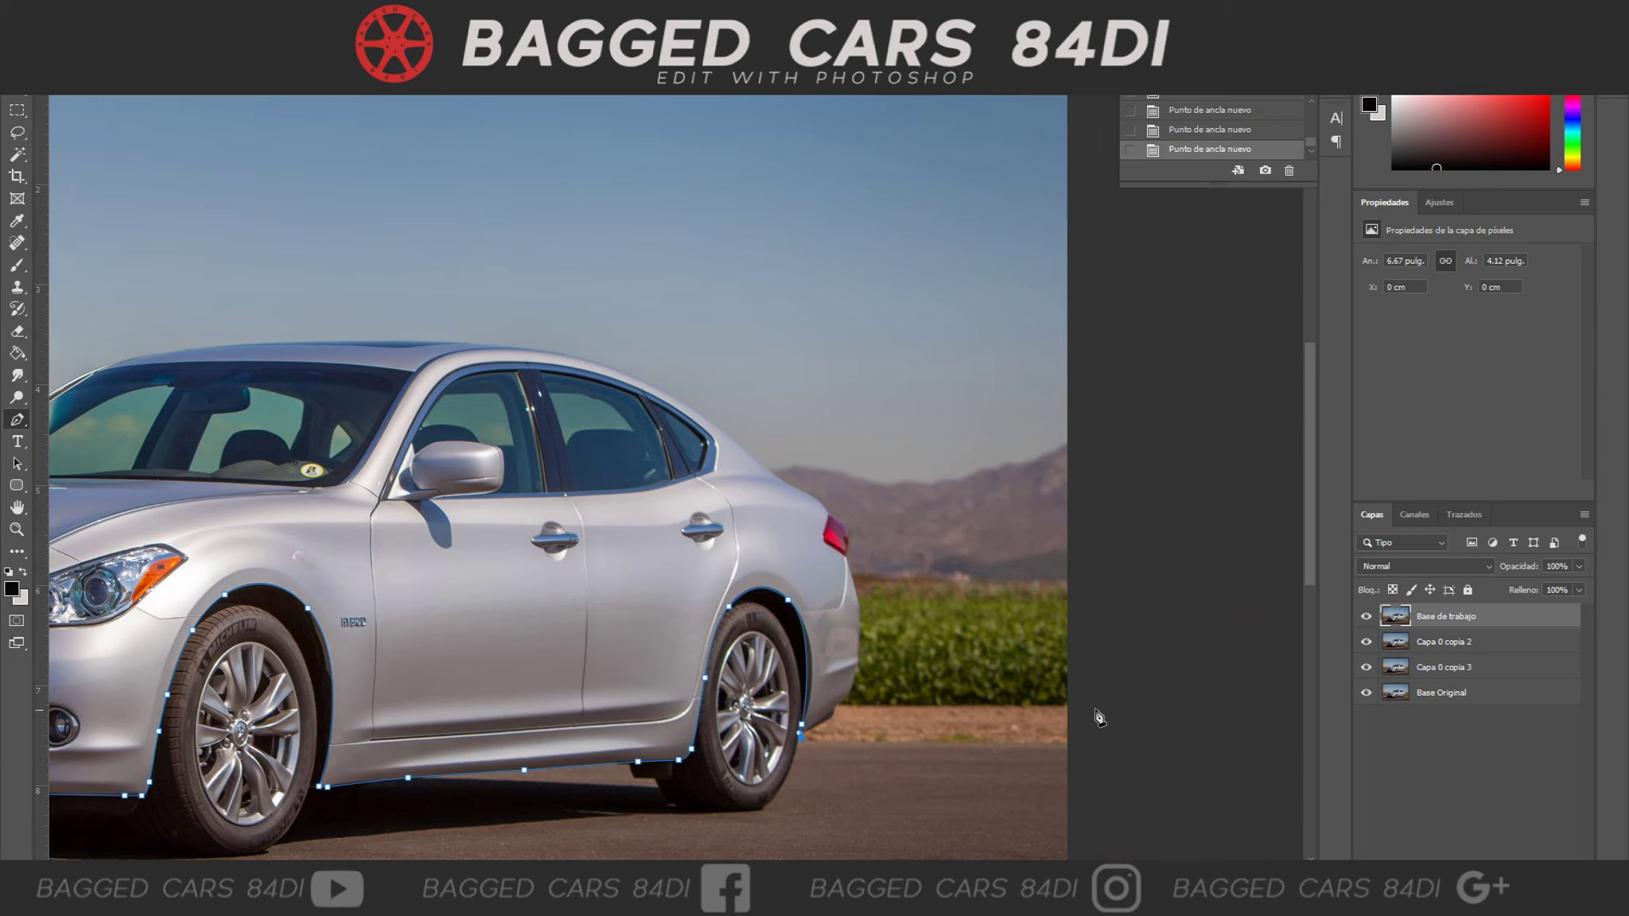
drag(1039, 617, 999, 904)
Turn the body outline into a selection and nudge the body down onto its wheels.
right_click(647, 300)
click(691, 363)
key(ctrl+0)
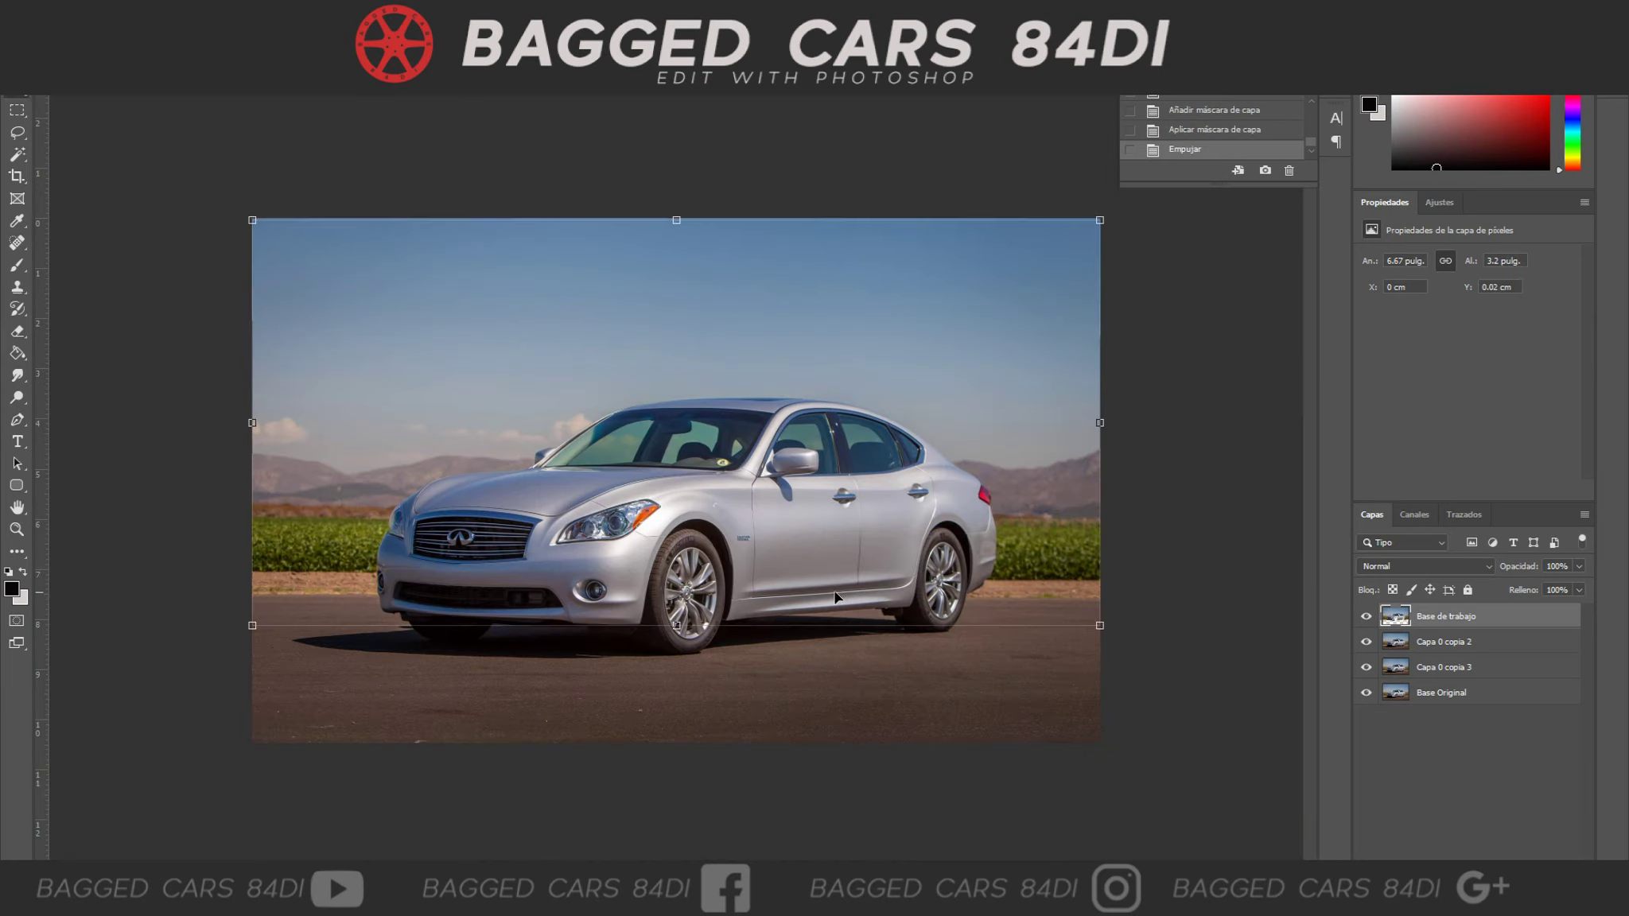
key(Down)
key(Down)
key(Down)
key(Down)
key(Down)
key(Down)
key(Down)
key(Down)
key(Down)
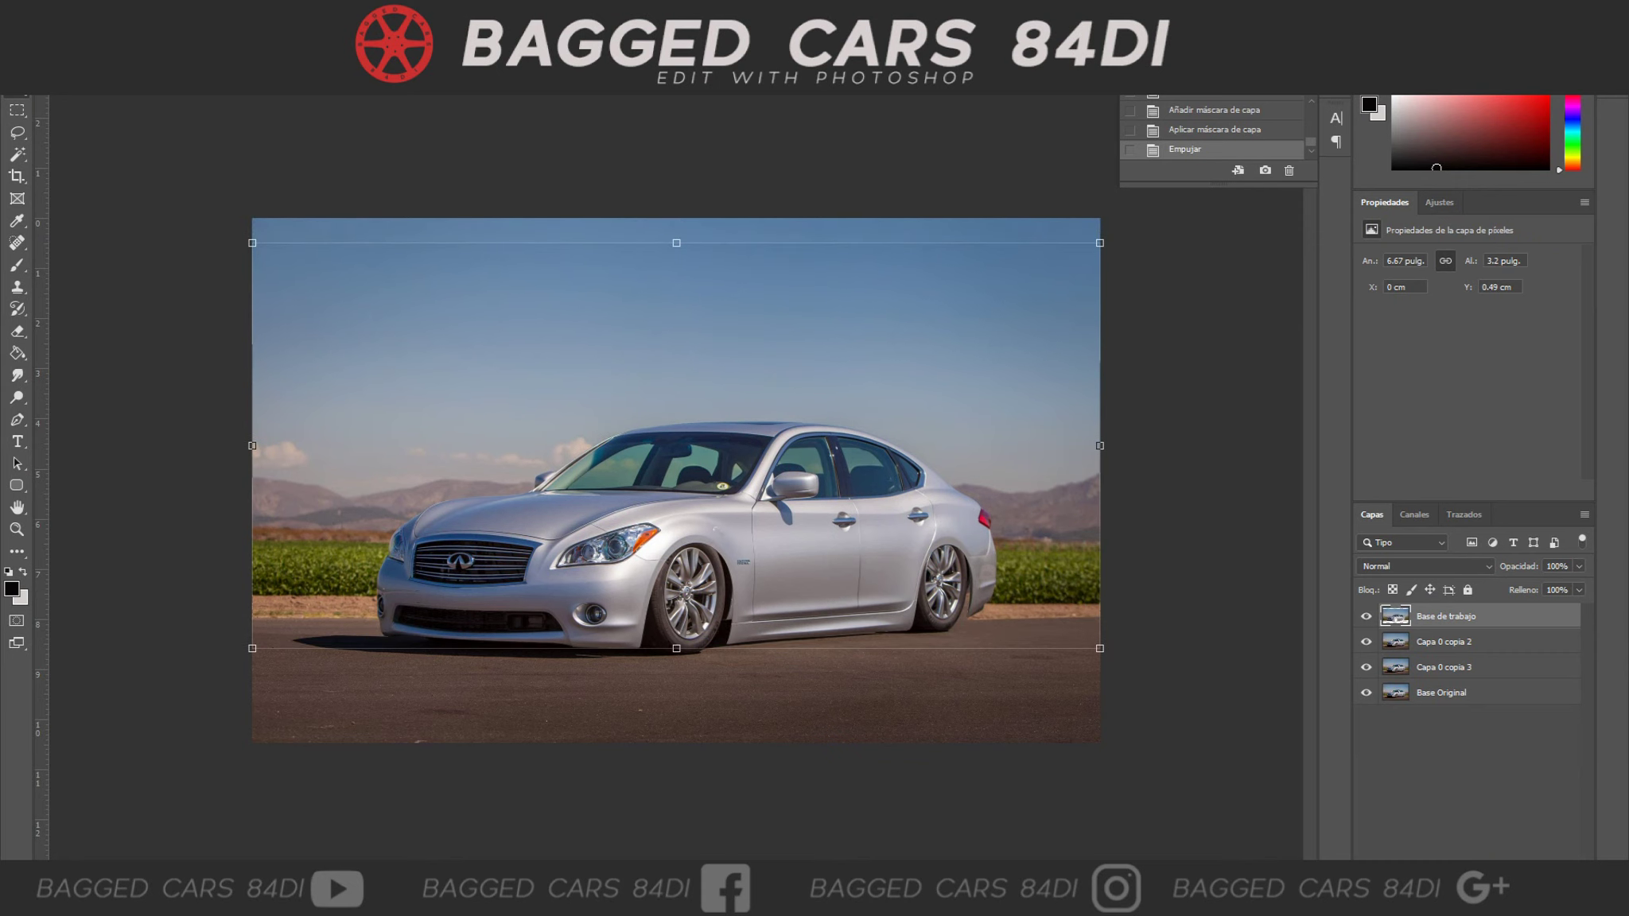
Add a mask to Base de trabajo and paint out the strip along the top edge.
click(1478, 837)
key(b)
right_click(768, 143)
key(Return)
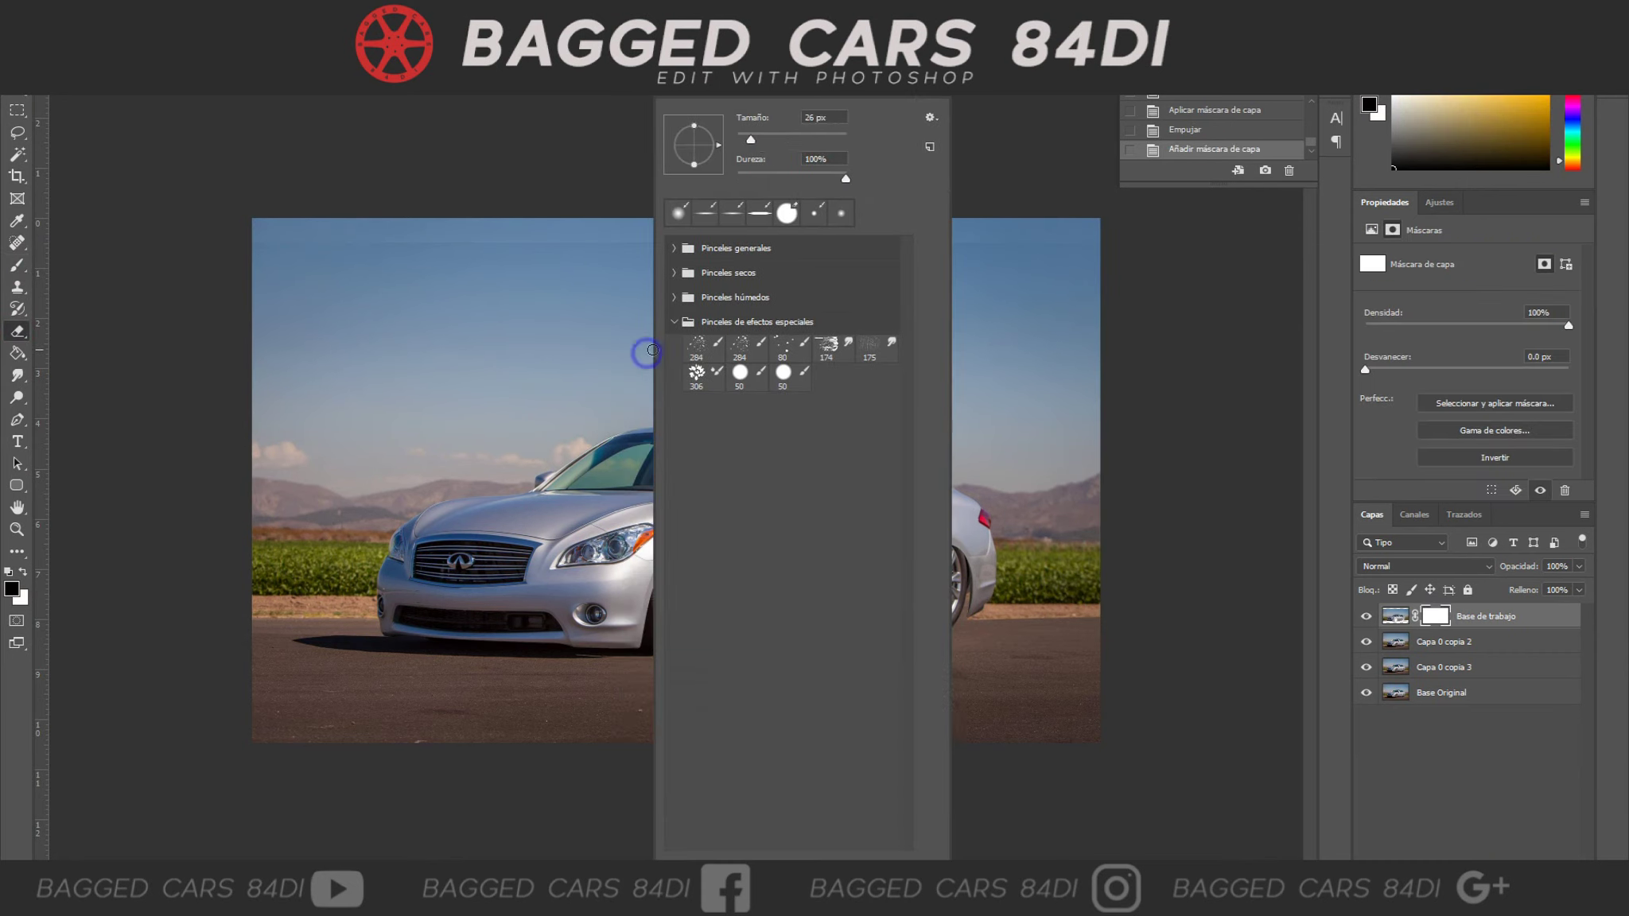
drag(343, 187, 389, 231)
drag(192, 197, 919, 195)
drag(666, 196, 657, 219)
On a new layer above Capa 0 copia 2, trace under the body and fill the wheel areas black.
key(p)
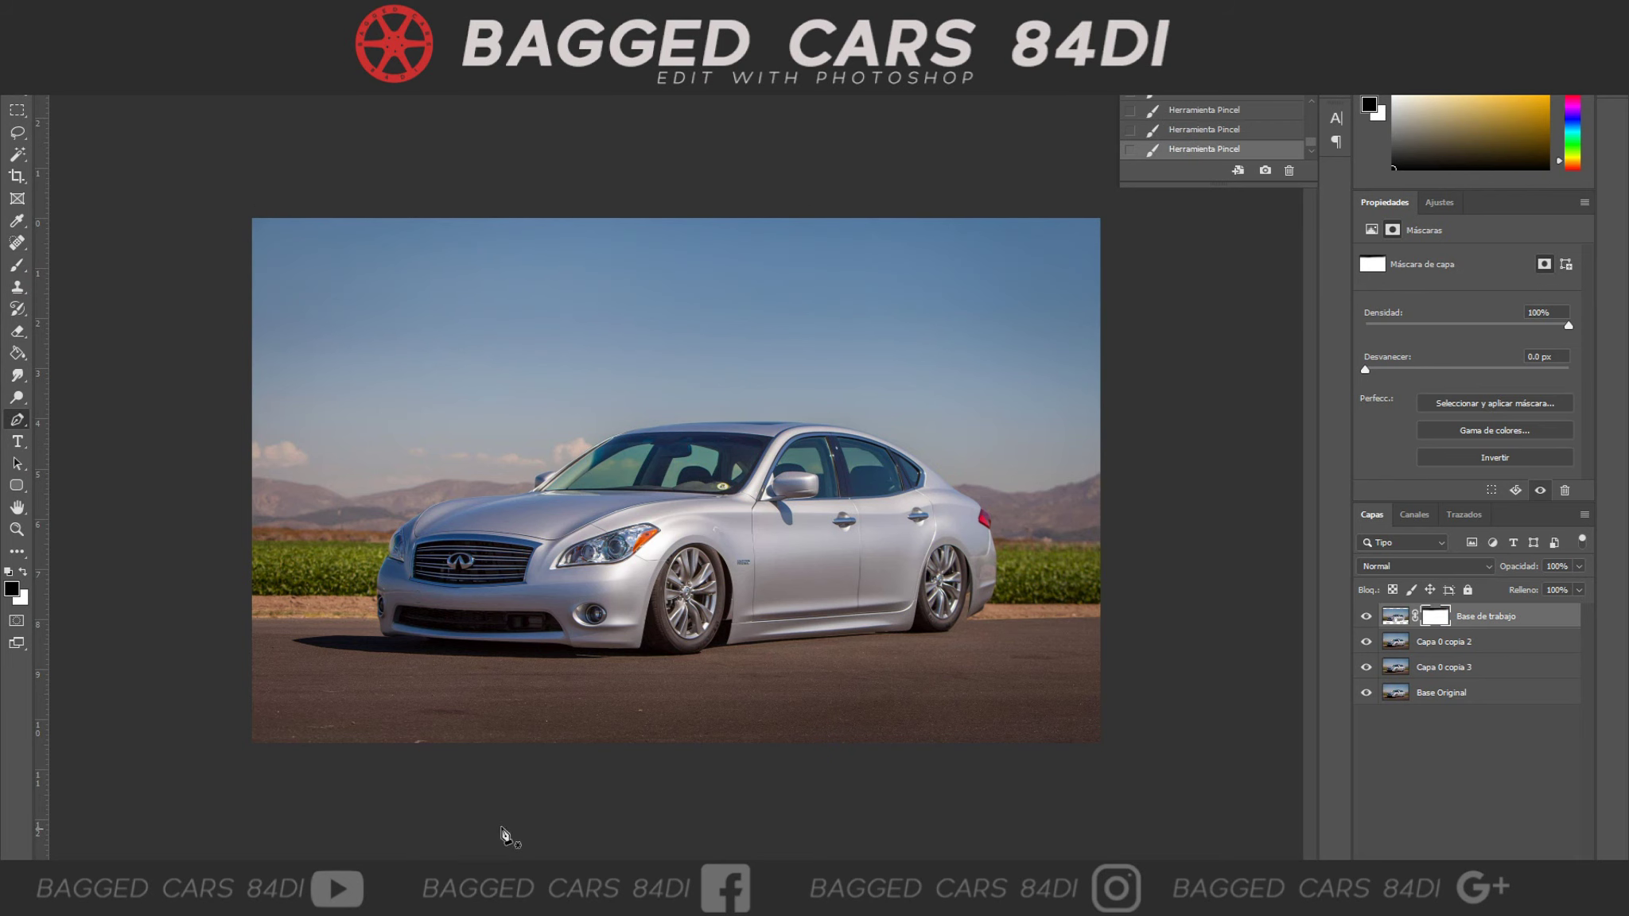
scroll(681, 557, up, 2)
click(1536, 642)
key(ctrl+shift+alt+n)
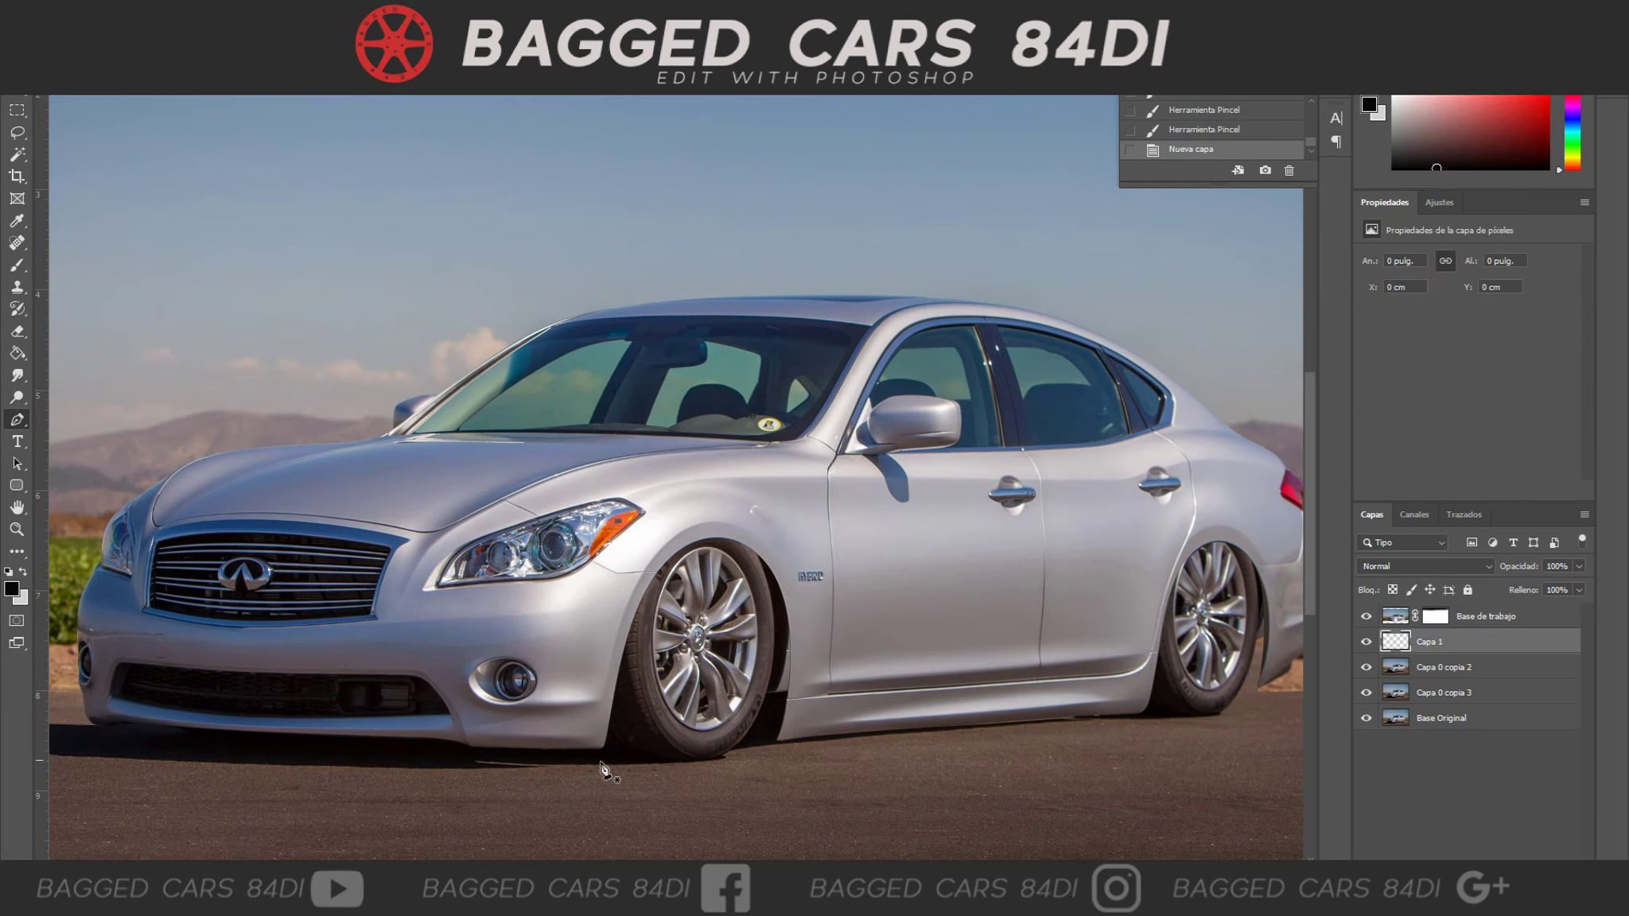
click(591, 750)
click(722, 758)
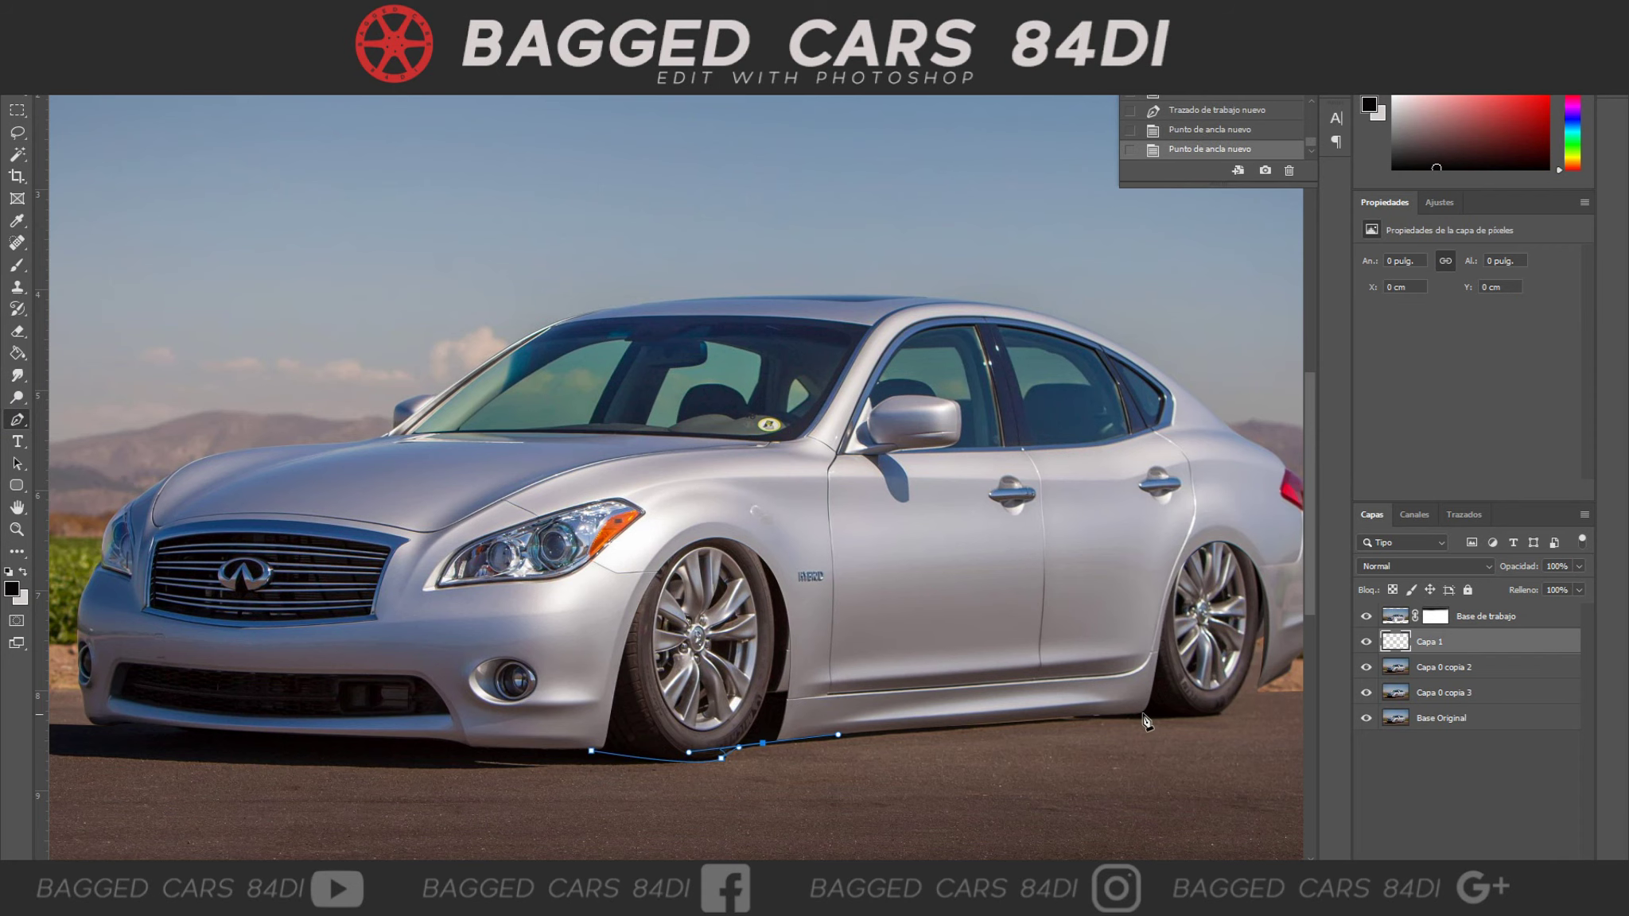
drag(1220, 729, 840, 729)
key(ctrl+Return)
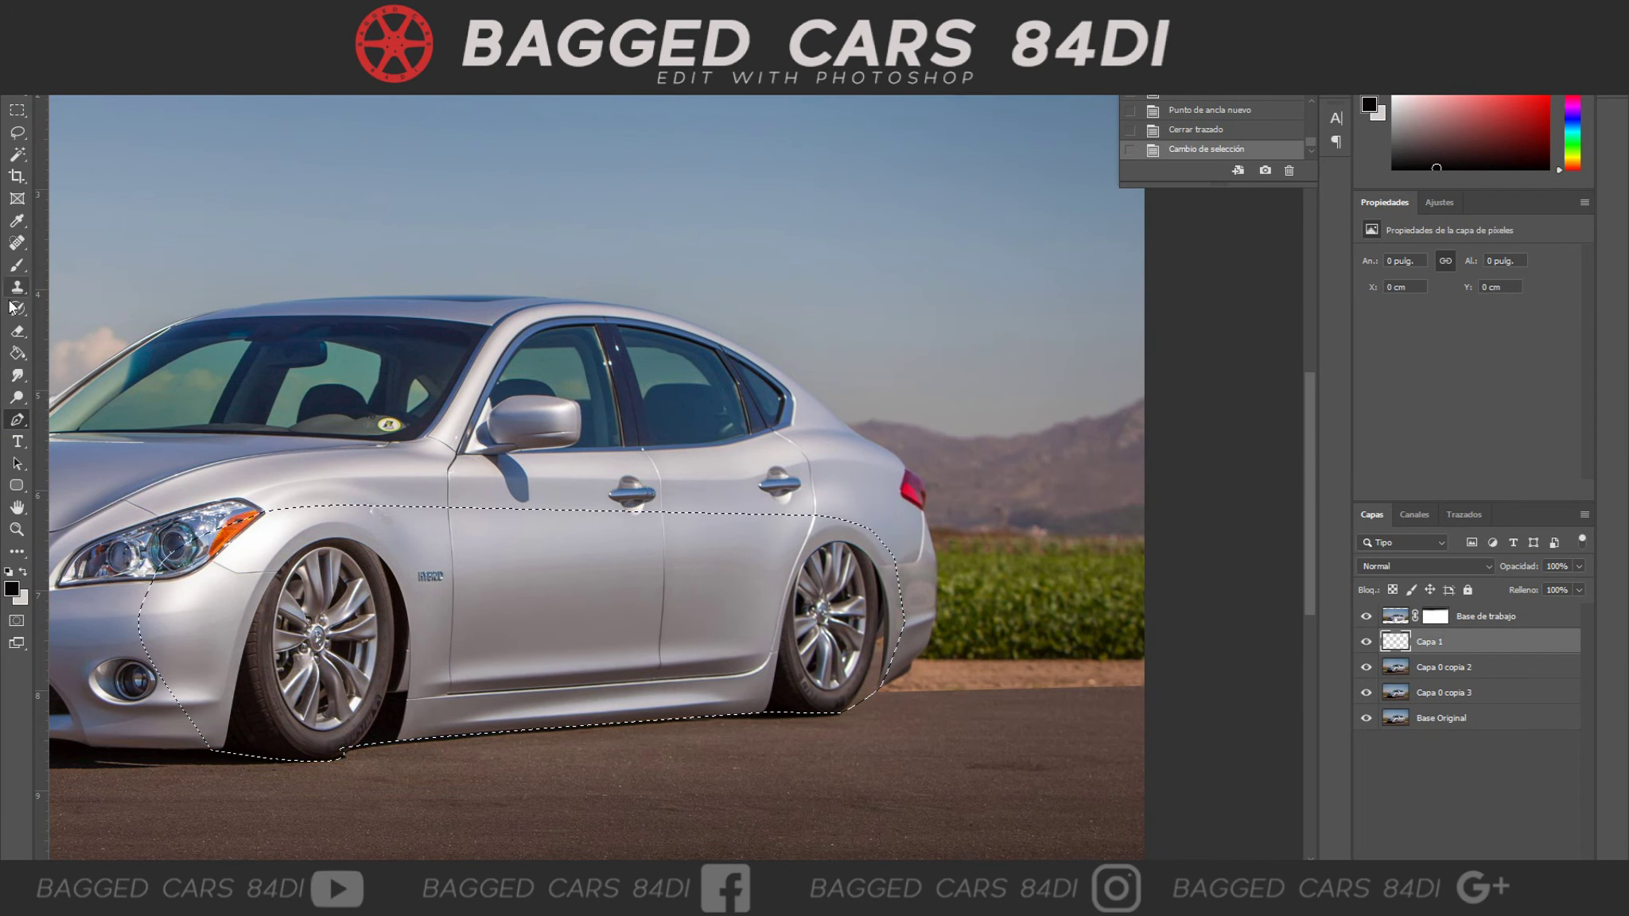
key(g)
click(828, 621)
Trace the bottom edge of the rocker panel on Base de trabajo's mask.
key(ctrl+d)
key(p)
scroll(672, 731, down, 1)
scroll(672, 731, down, 1)
right_click(1435, 617)
click(1392, 661)
click(698, 659)
click(621, 668)
Convert the rocker-panel outline to a selection and delete that strip from the body.
right_click(688, 674)
key(ctrl+Return)
click(246, 84)
click(271, 284)
key(ctrl+d)
scroll(727, 819, left, 10)
Fill the front wheel arch area black on a new layer and soften it with Gaussian Blur.
key(alt+bracketleft)
click(591, 713)
click(815, 707)
click(647, 687)
key(ctrl+Return)
key(ctrl+shift+alt+n)
key(g)
click(629, 701)
key(ctrl+d)
click(306, 84)
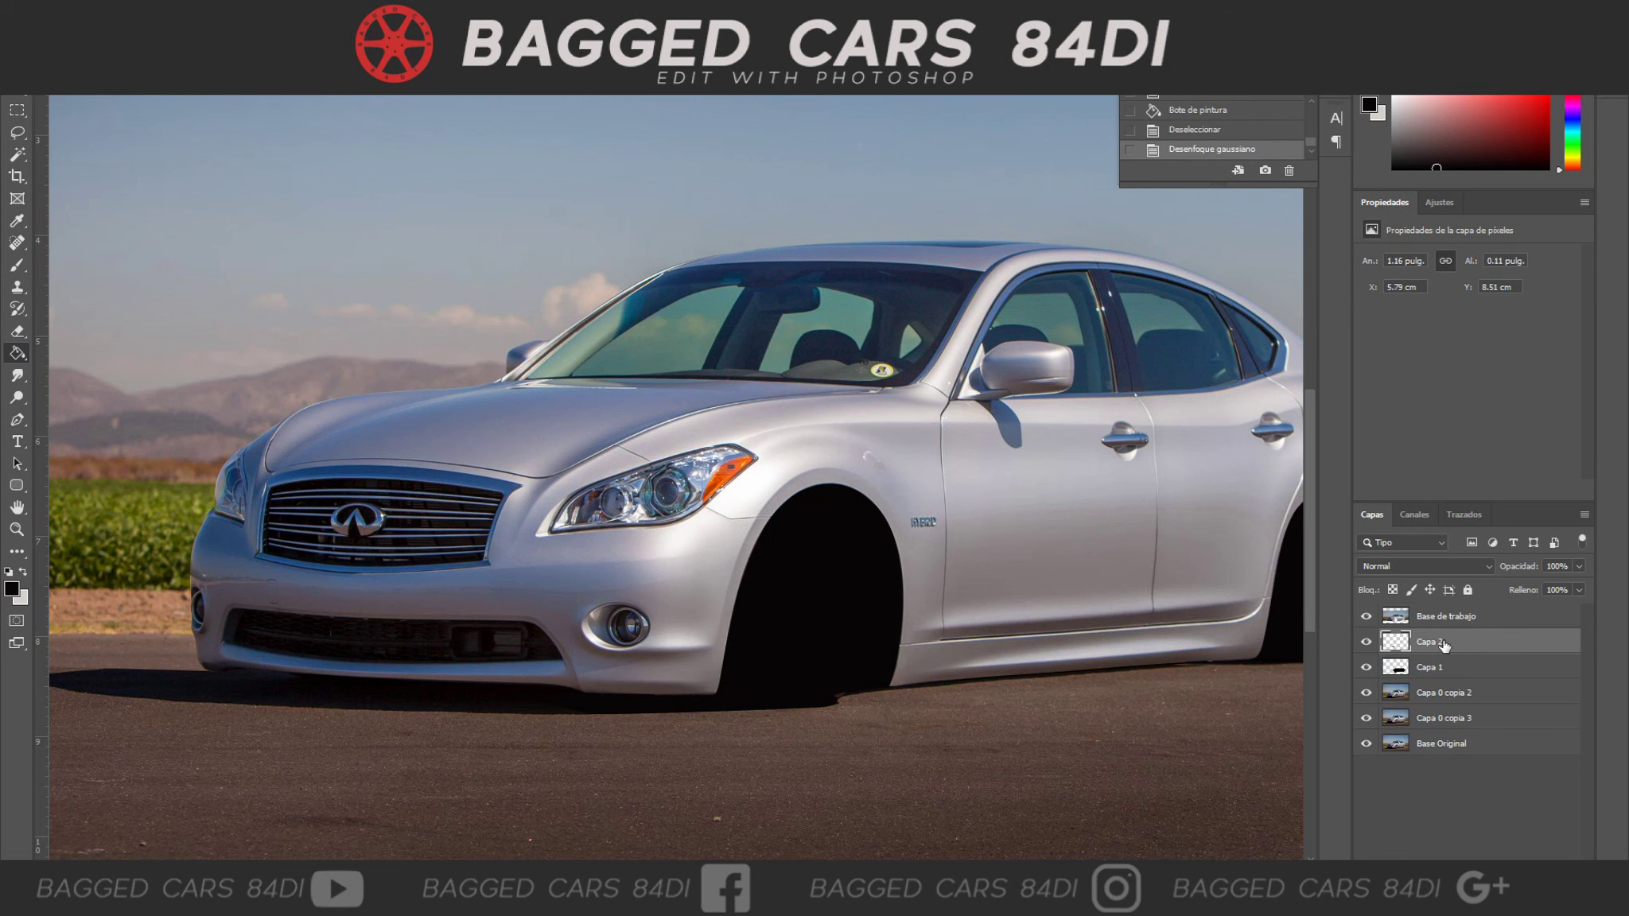
key(ctrl+e)
Merge the black fills into Capa 1 and set a near-black painting colour.
key(ctrl+plus)
click(11, 589)
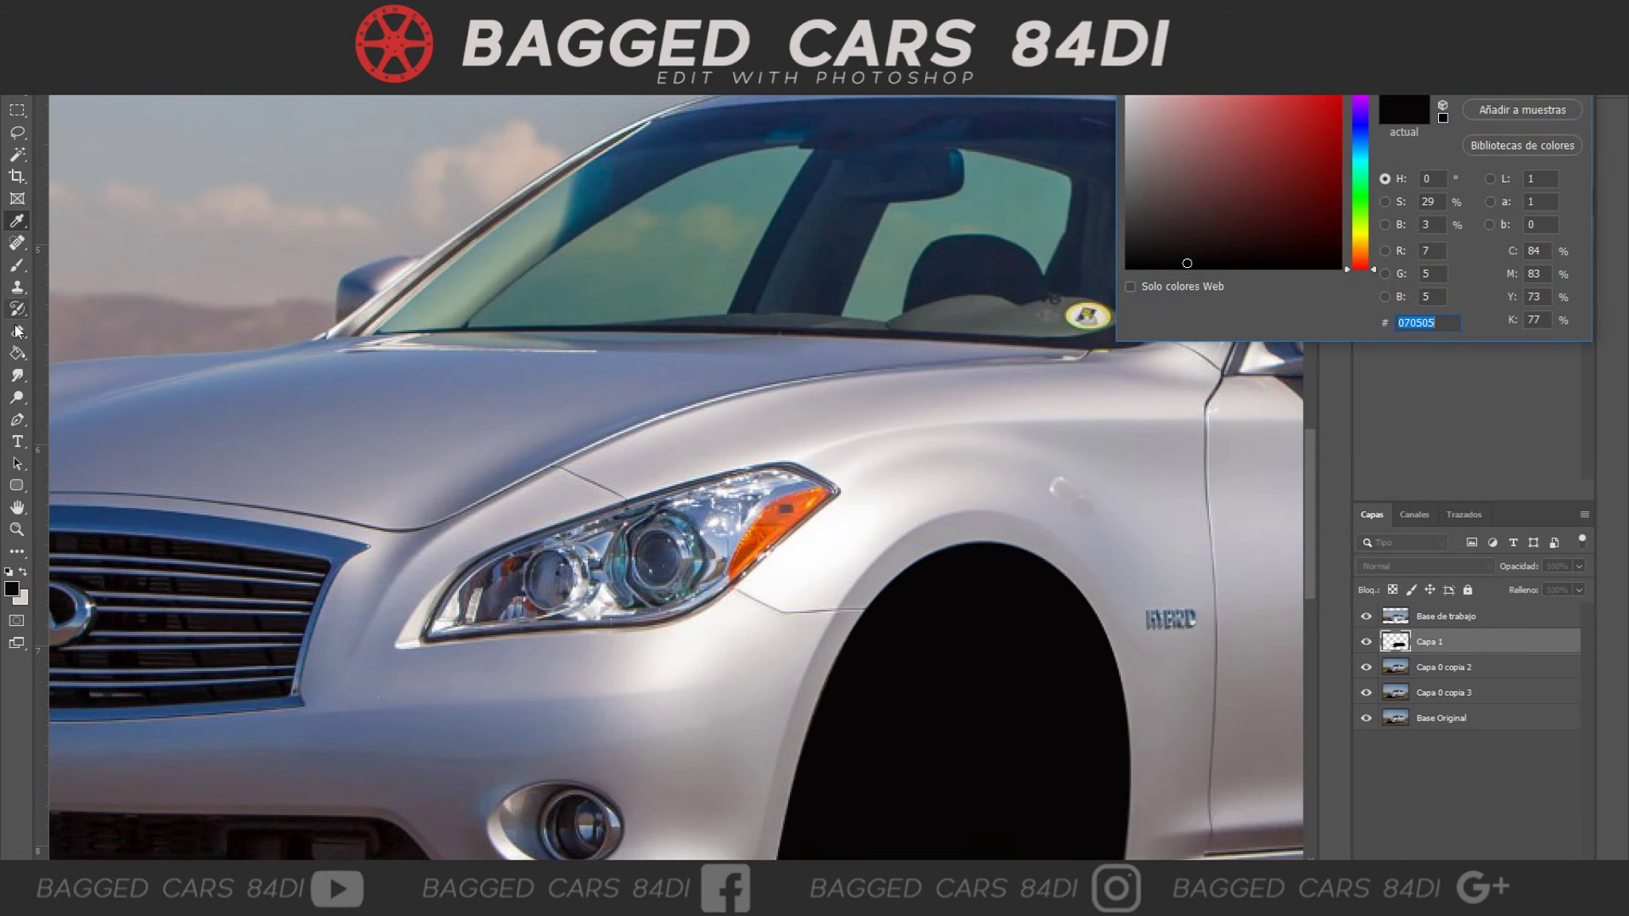
key(Return)
key(j)
right_click(591, 503)
key(Escape)
Heal away the hood line near the headlight and the seam marks below it.
key(alt+bracketright)
drag(563, 470, 611, 491)
click(17, 374)
key(j)
mouse_move(724, 585)
mouse_down()
mouse_move(763, 614)
mouse_move(831, 609)
mouse_up()
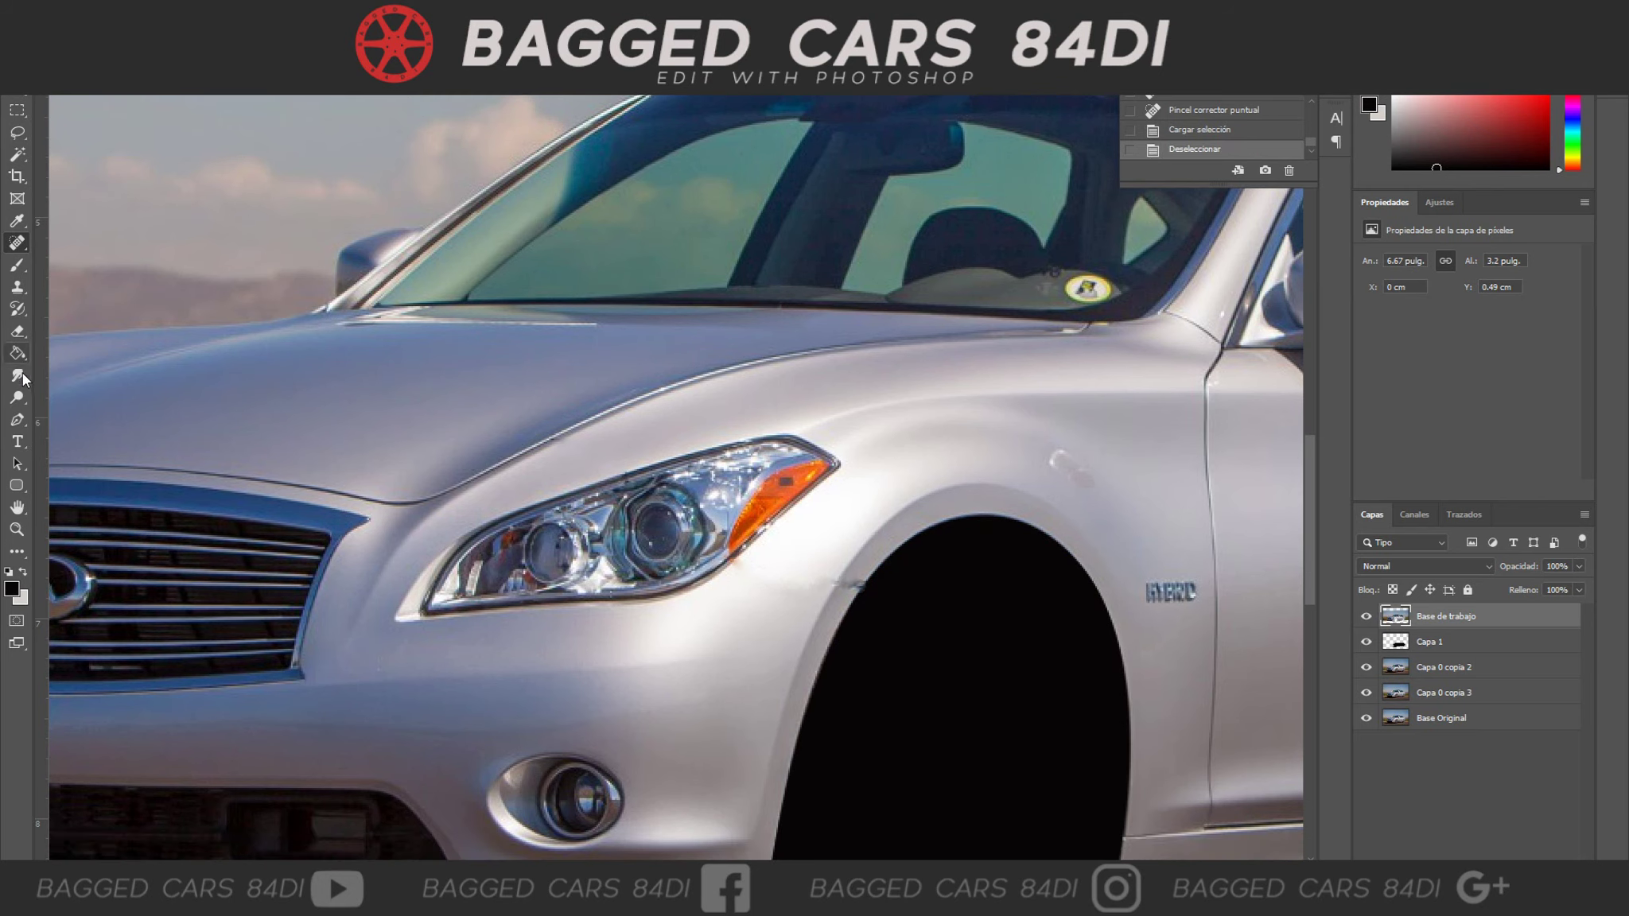
click(18, 374)
Outline the wheel-arch edge and delete the stray pixels there.
key(p)
click(883, 565)
click(932, 589)
click(841, 670)
key(ctrl+Return)
key(Delete)
key(Delete)
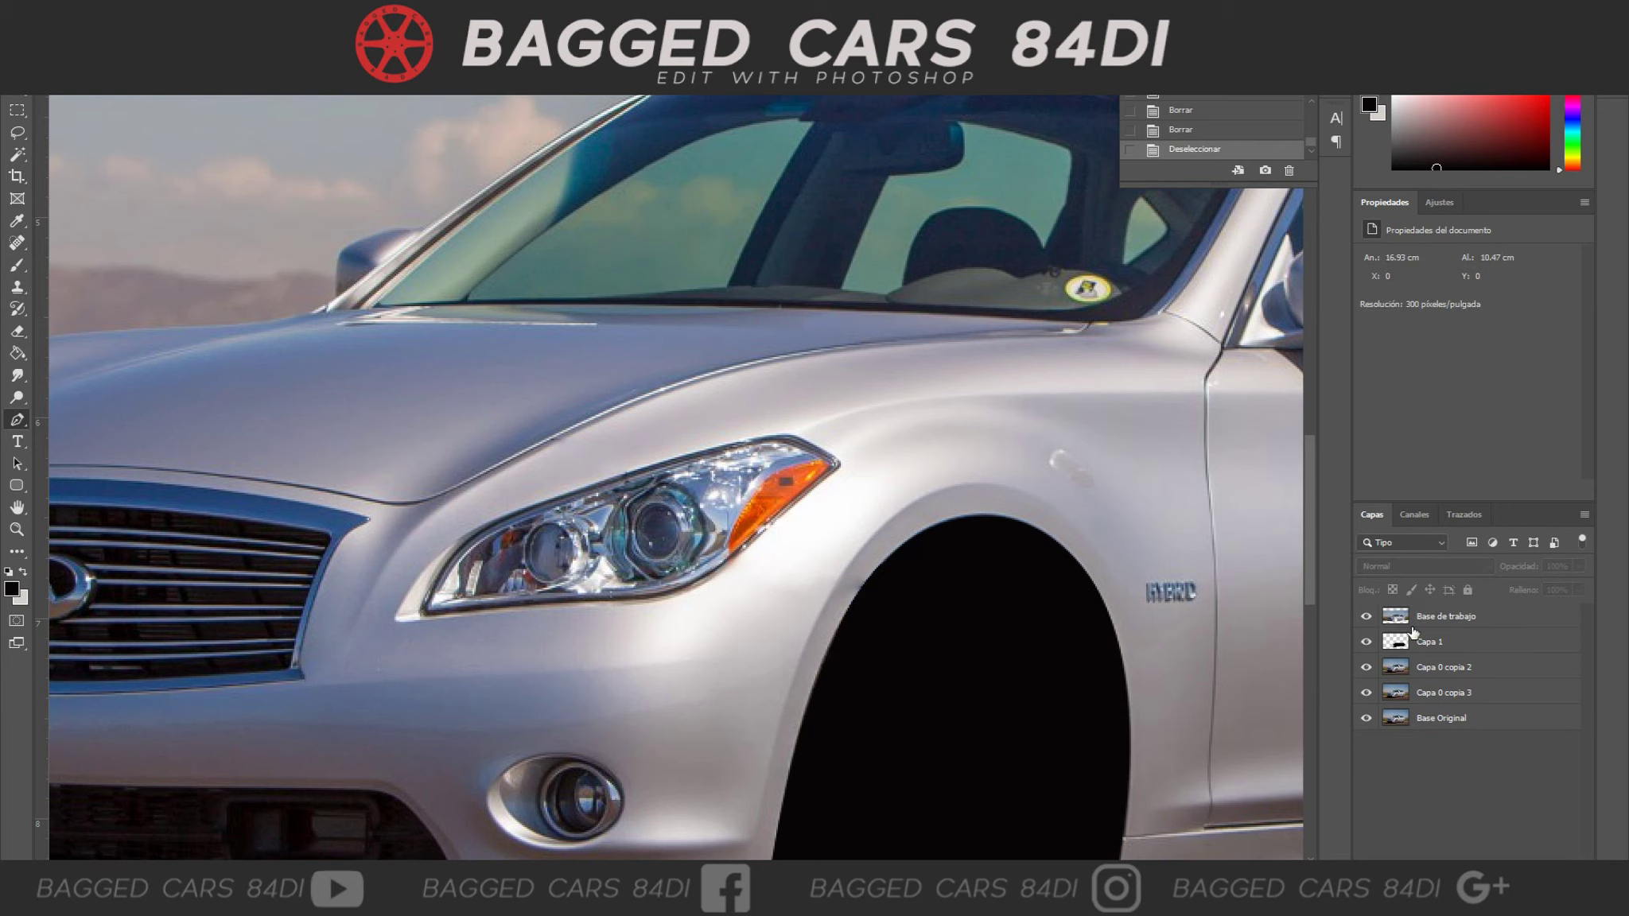
scroll(1034, 700, down, 1)
scroll(809, 797, right, 5)
Spot-heal the side badge off the front fender on Base de trabajo.
click(19, 243)
key(alt+period)
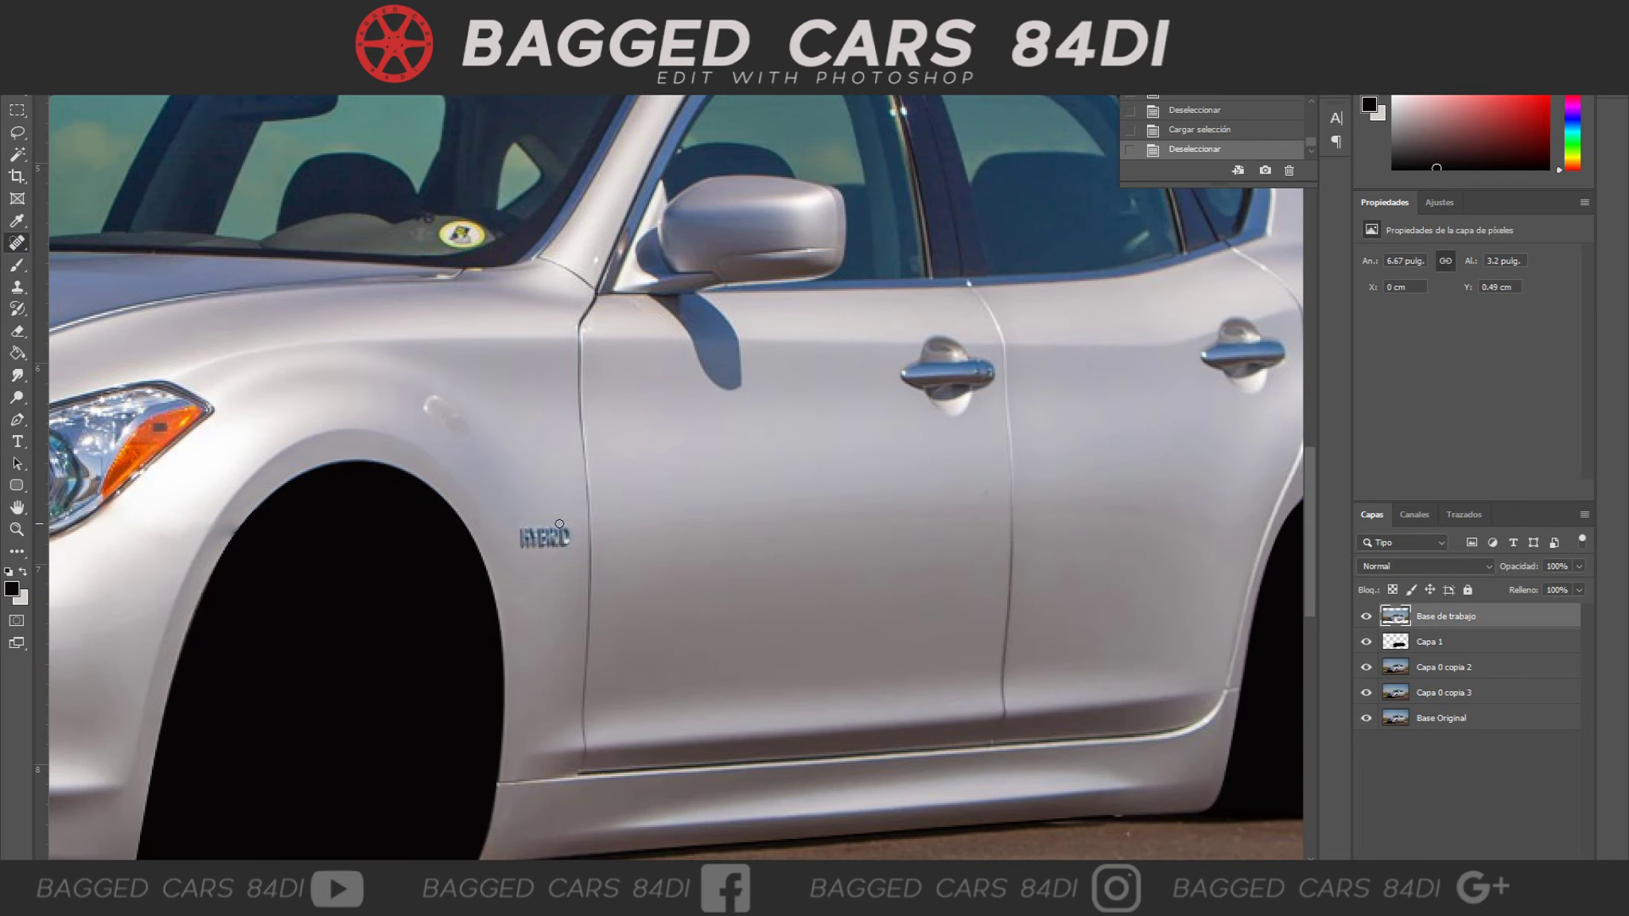
drag(519, 534, 569, 537)
drag(519, 527, 555, 546)
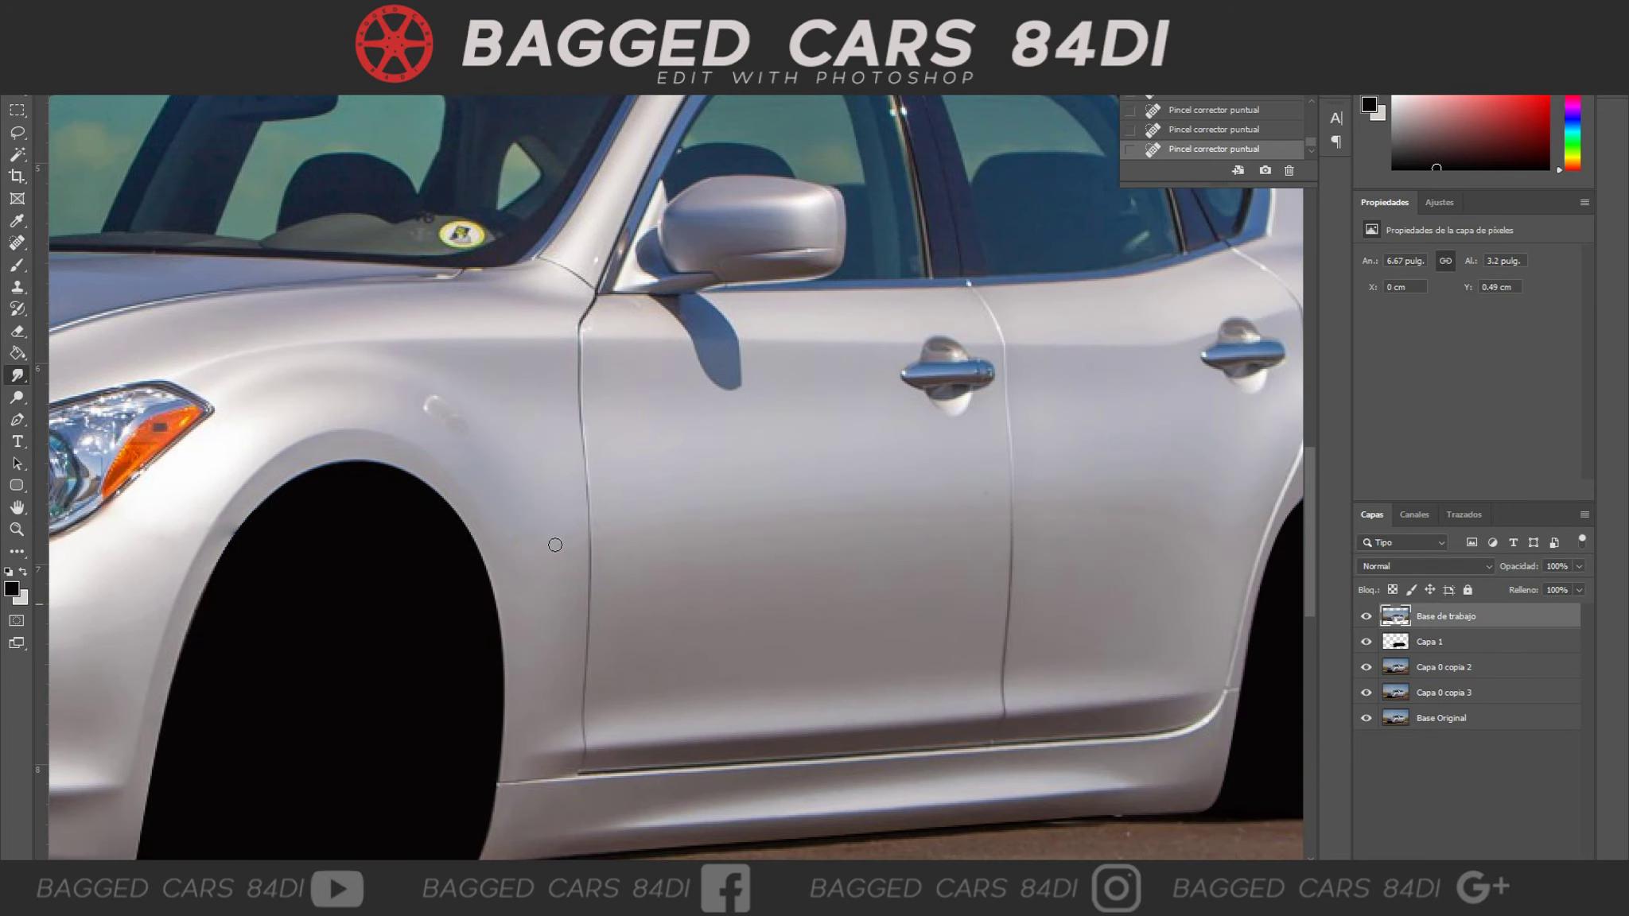
scroll(801, 859, left, 5)
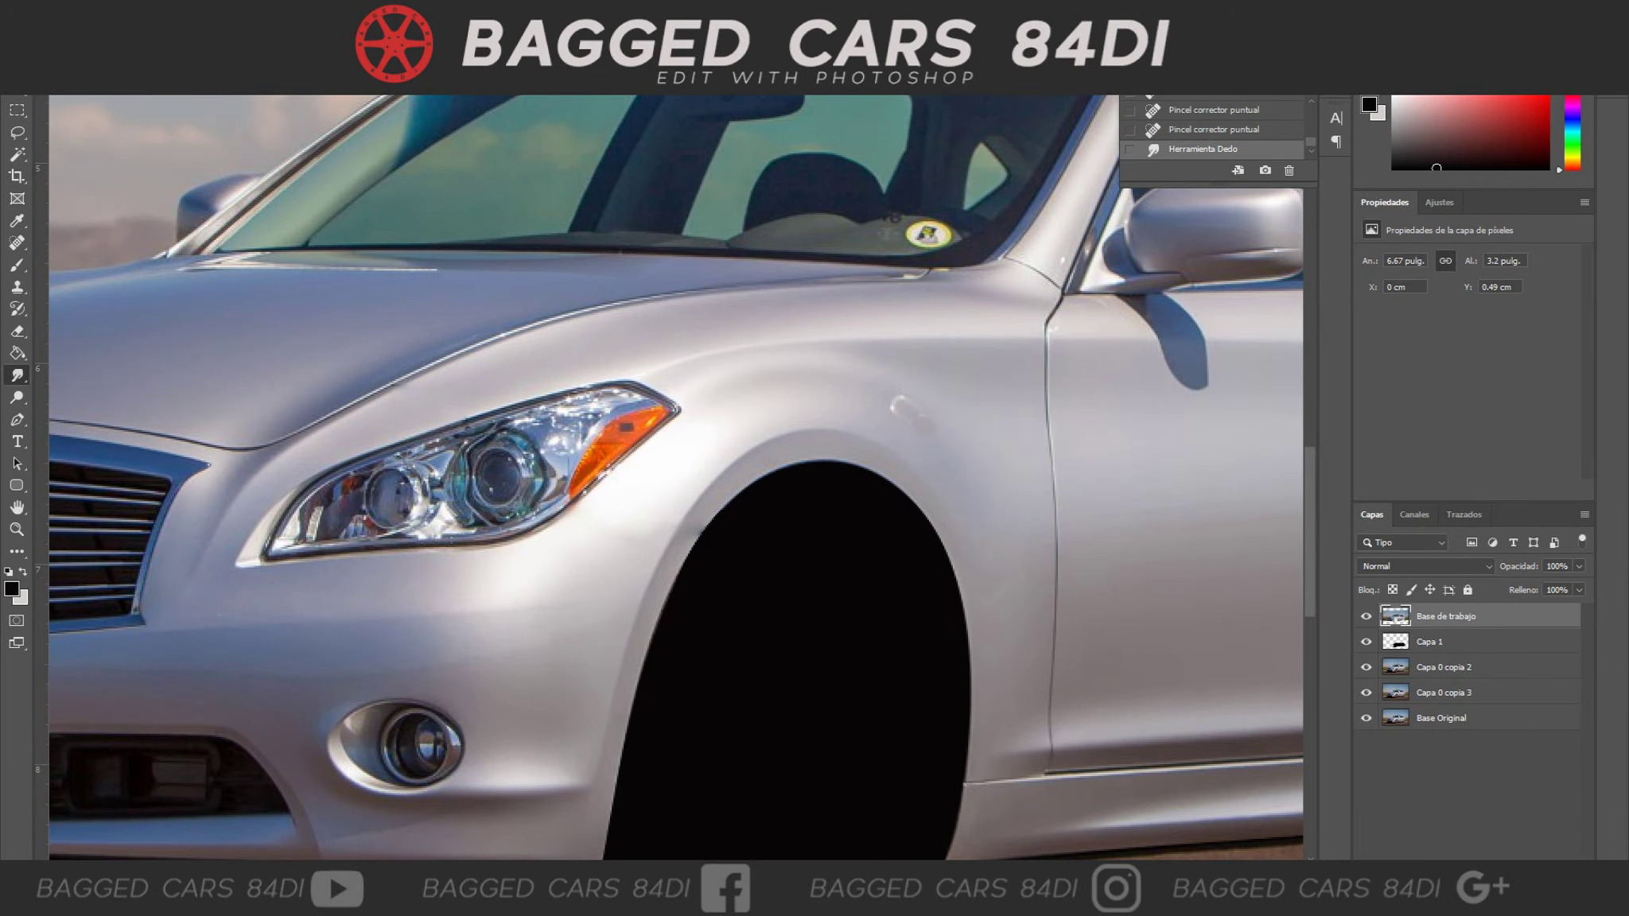
key(ctrl+minus)
key(ctrl+minus)
key(ctrl+minus)
key(ctrl+minus)
key(ctrl+minus)
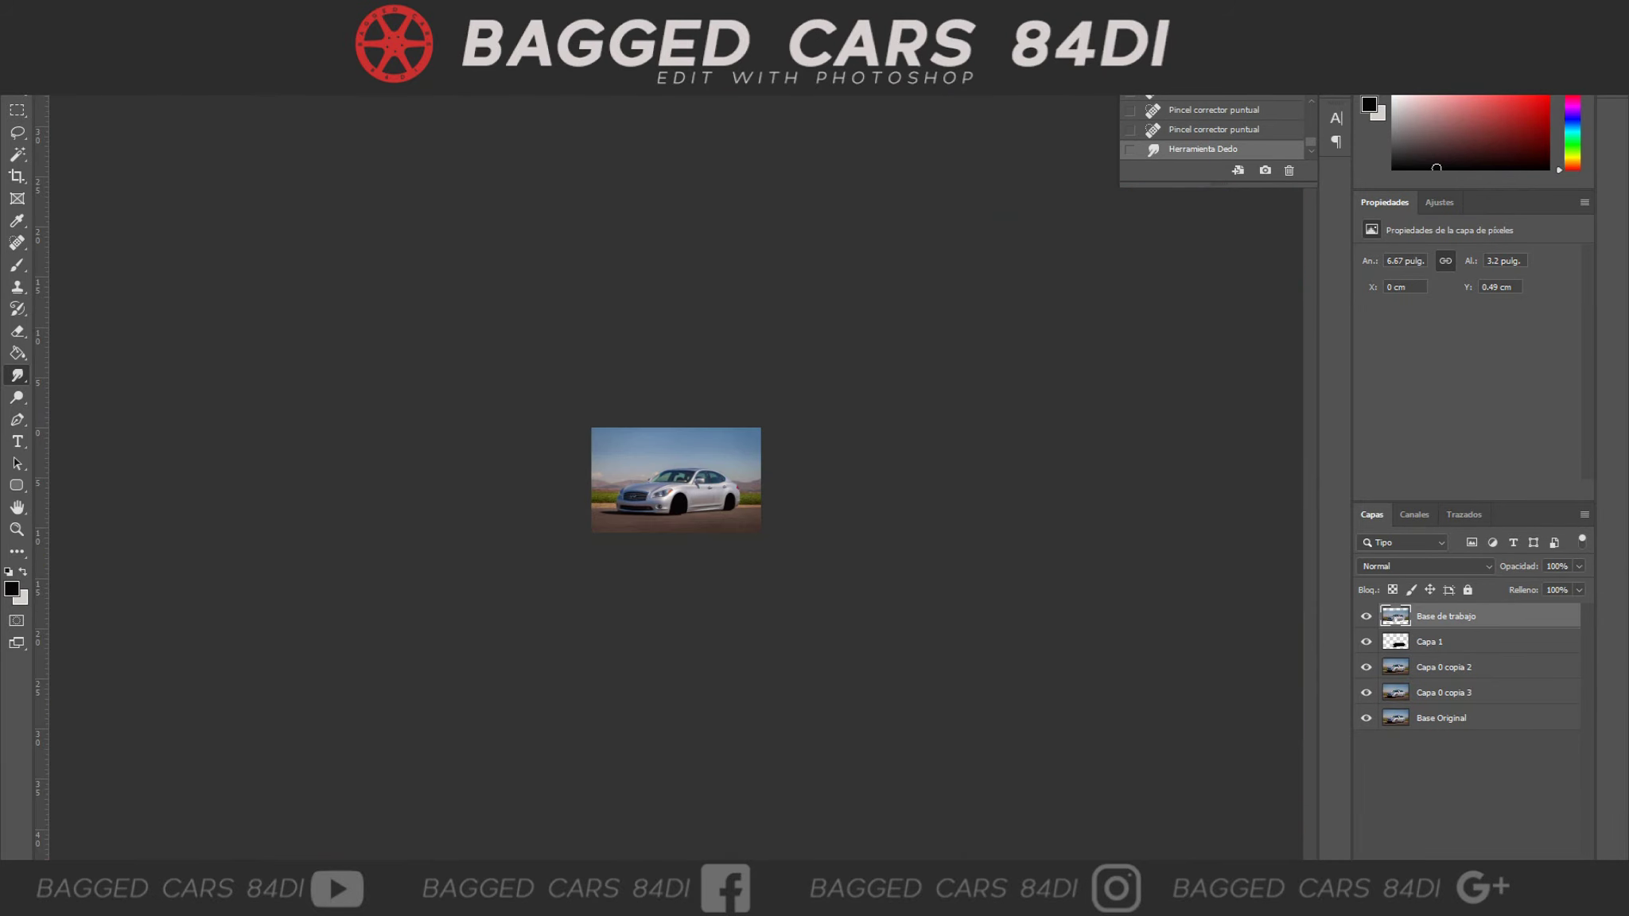
Place a horizontal guide across the car's lower body.
key(ctrl+plus)
key(ctrl+plus)
key(ctrl+plus)
scroll(676, 557, left, 2)
key(p)
mouse_move(782, 97)
mouse_down()
mouse_move(782, 584)
mouse_move(823, 672)
mouse_up()
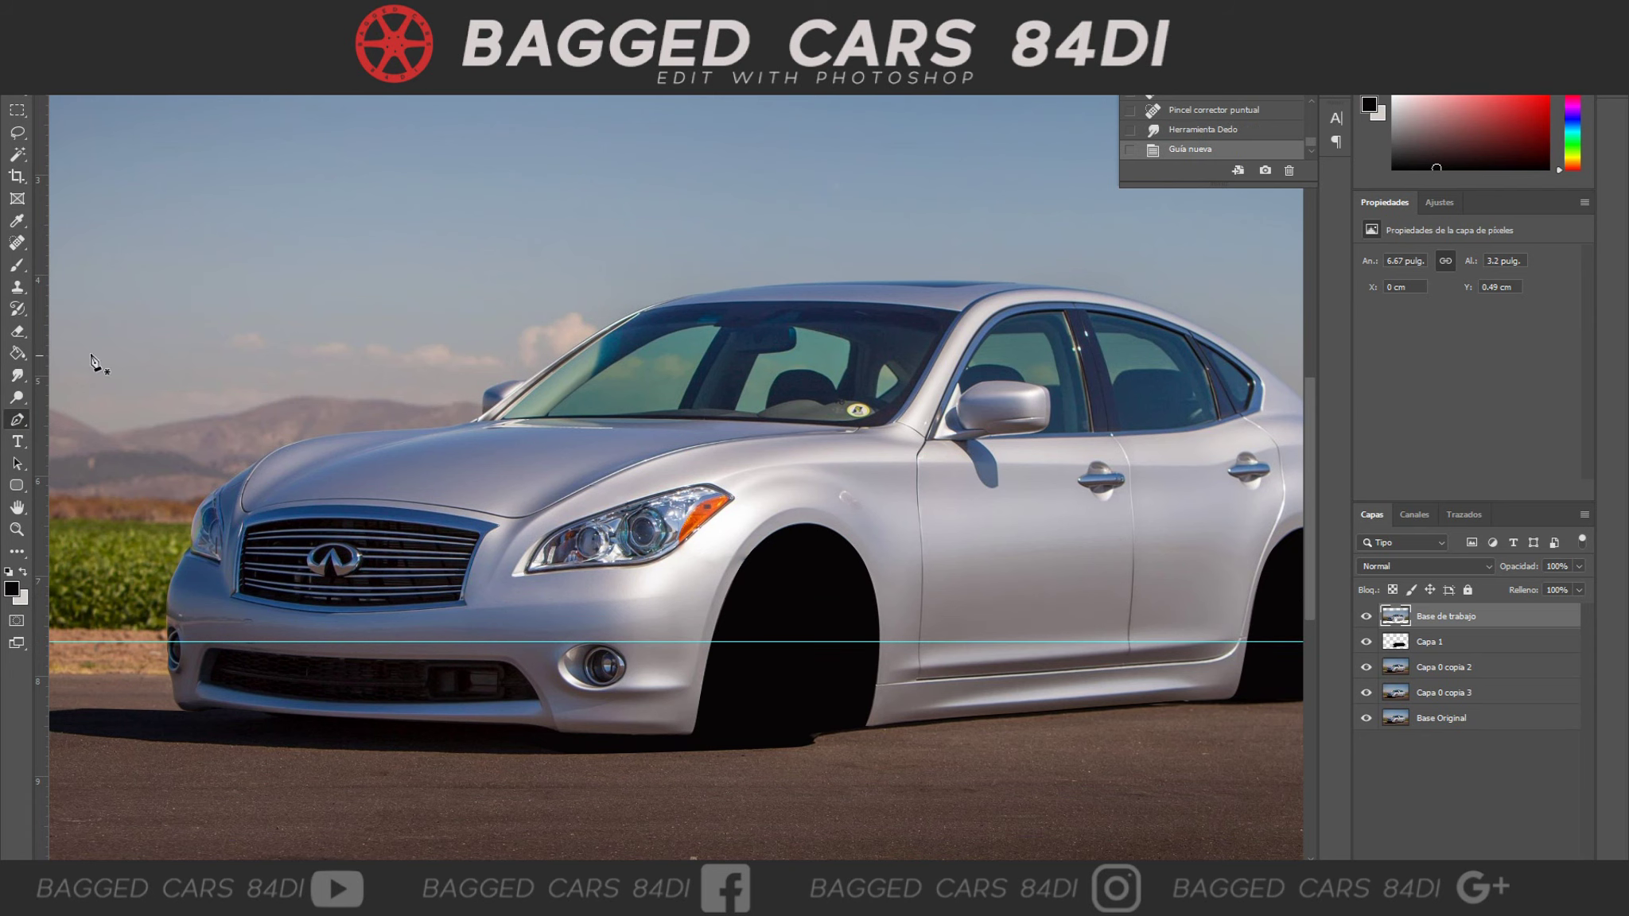
Pen-trace a wider front fender flare along the guide and over the front arch.
click(893, 641)
click(683, 641)
drag(765, 483, 752, 503)
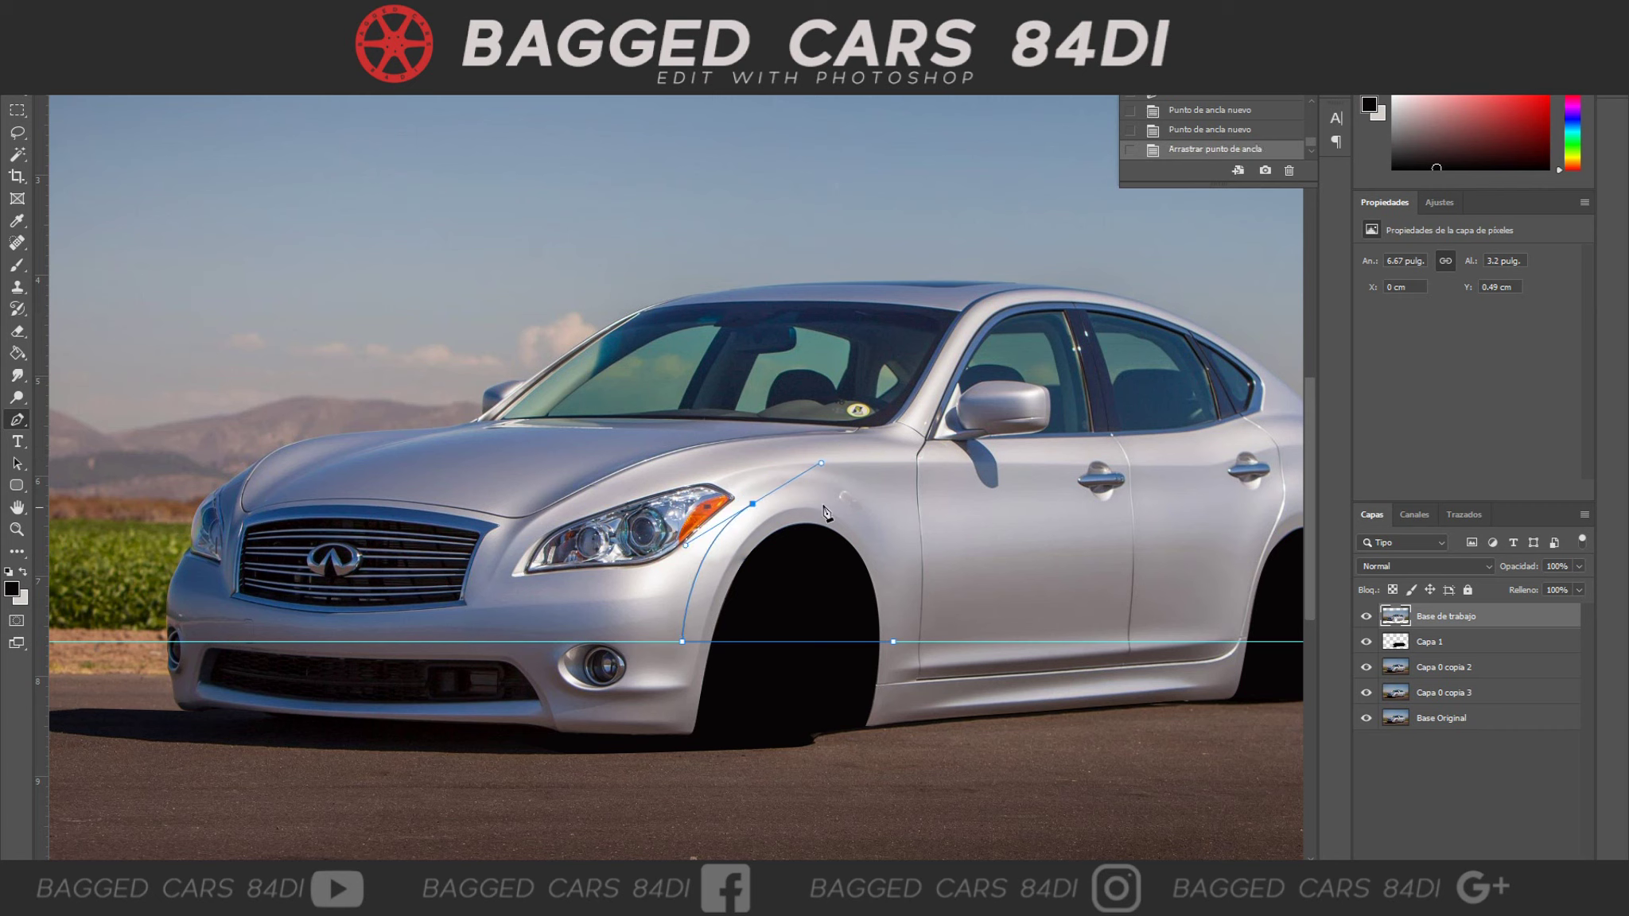
click(894, 641)
key(ctrl+z)
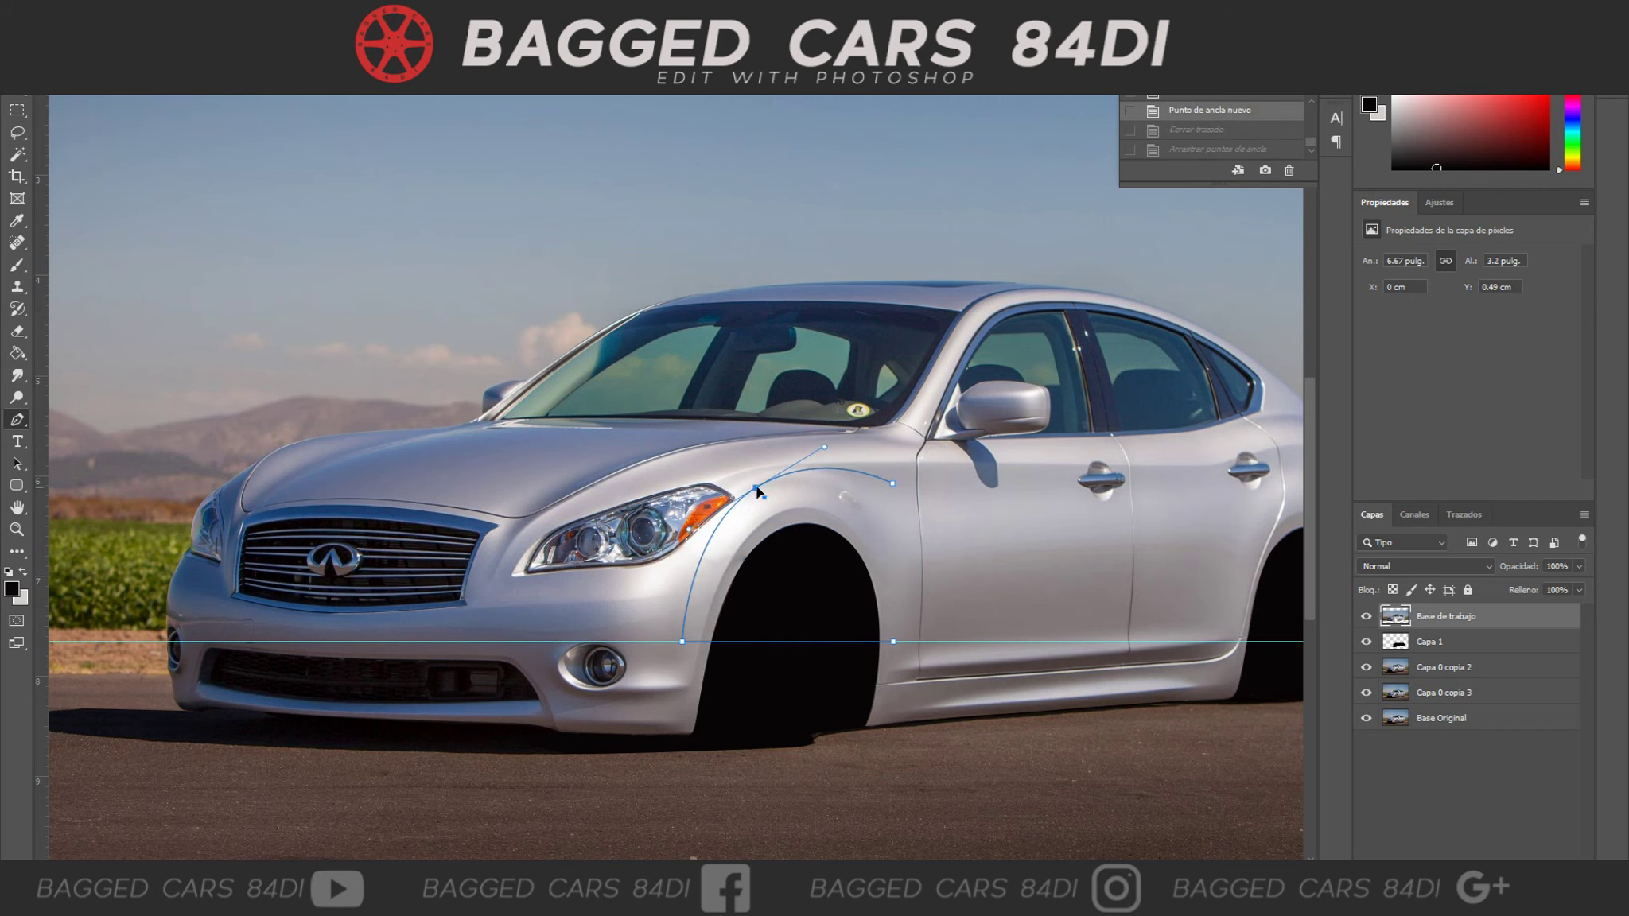
key(ctrl+z)
drag(756, 507, 749, 498)
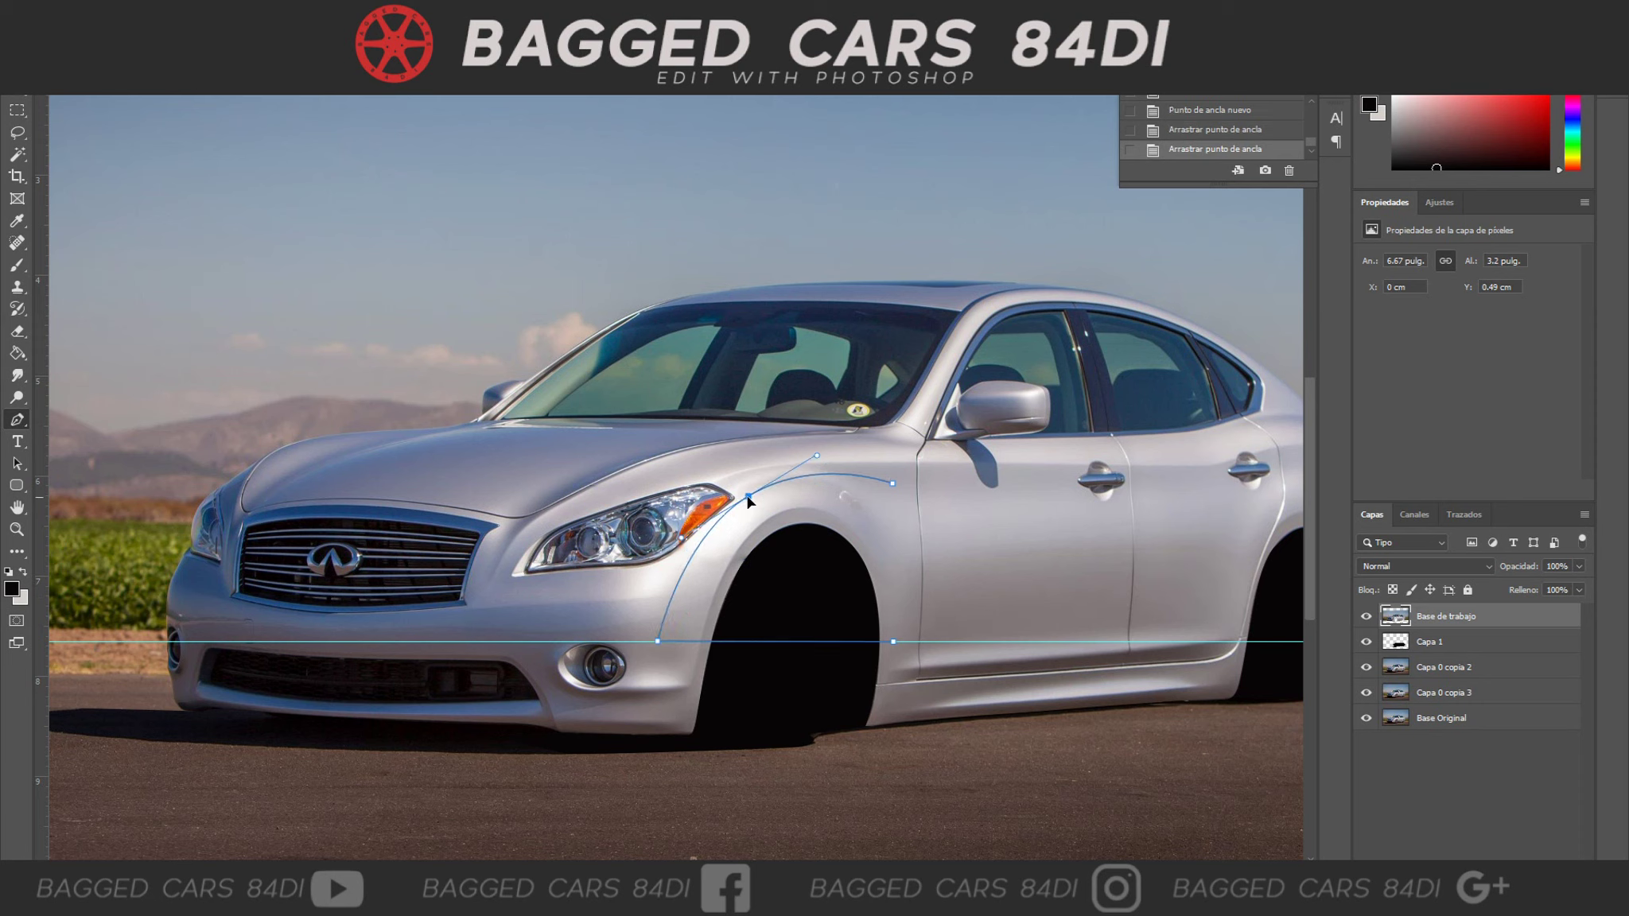
Copy the fender flare to a layer named 'widebody front' and nudge it outward.
right_click(901, 494)
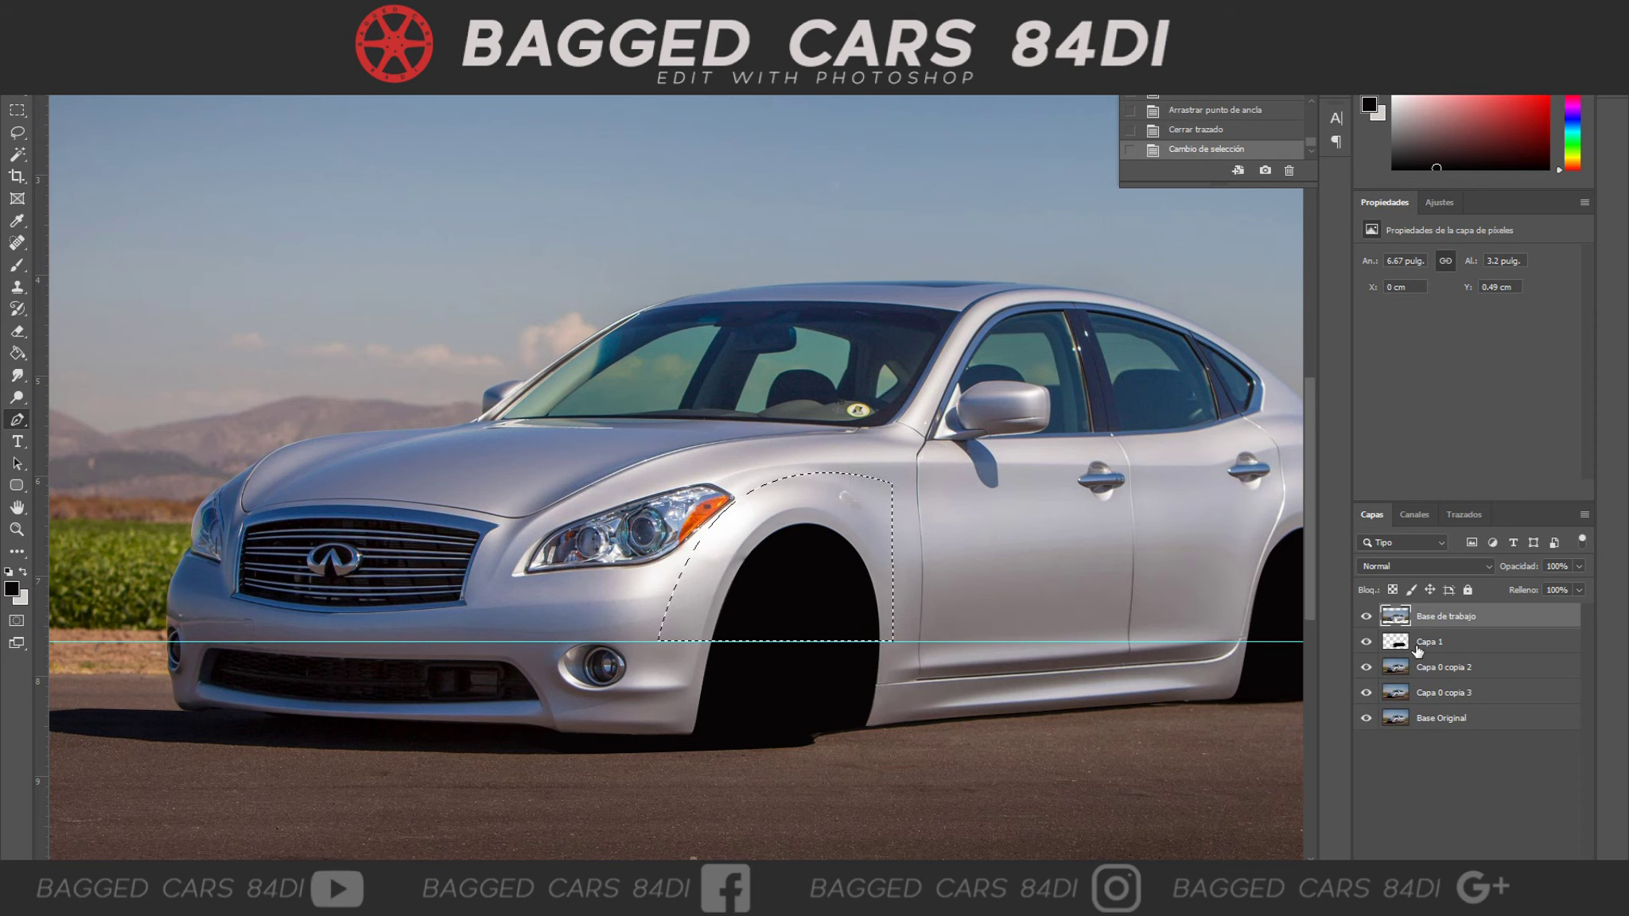
double_click(1445, 616)
text(widebody front)
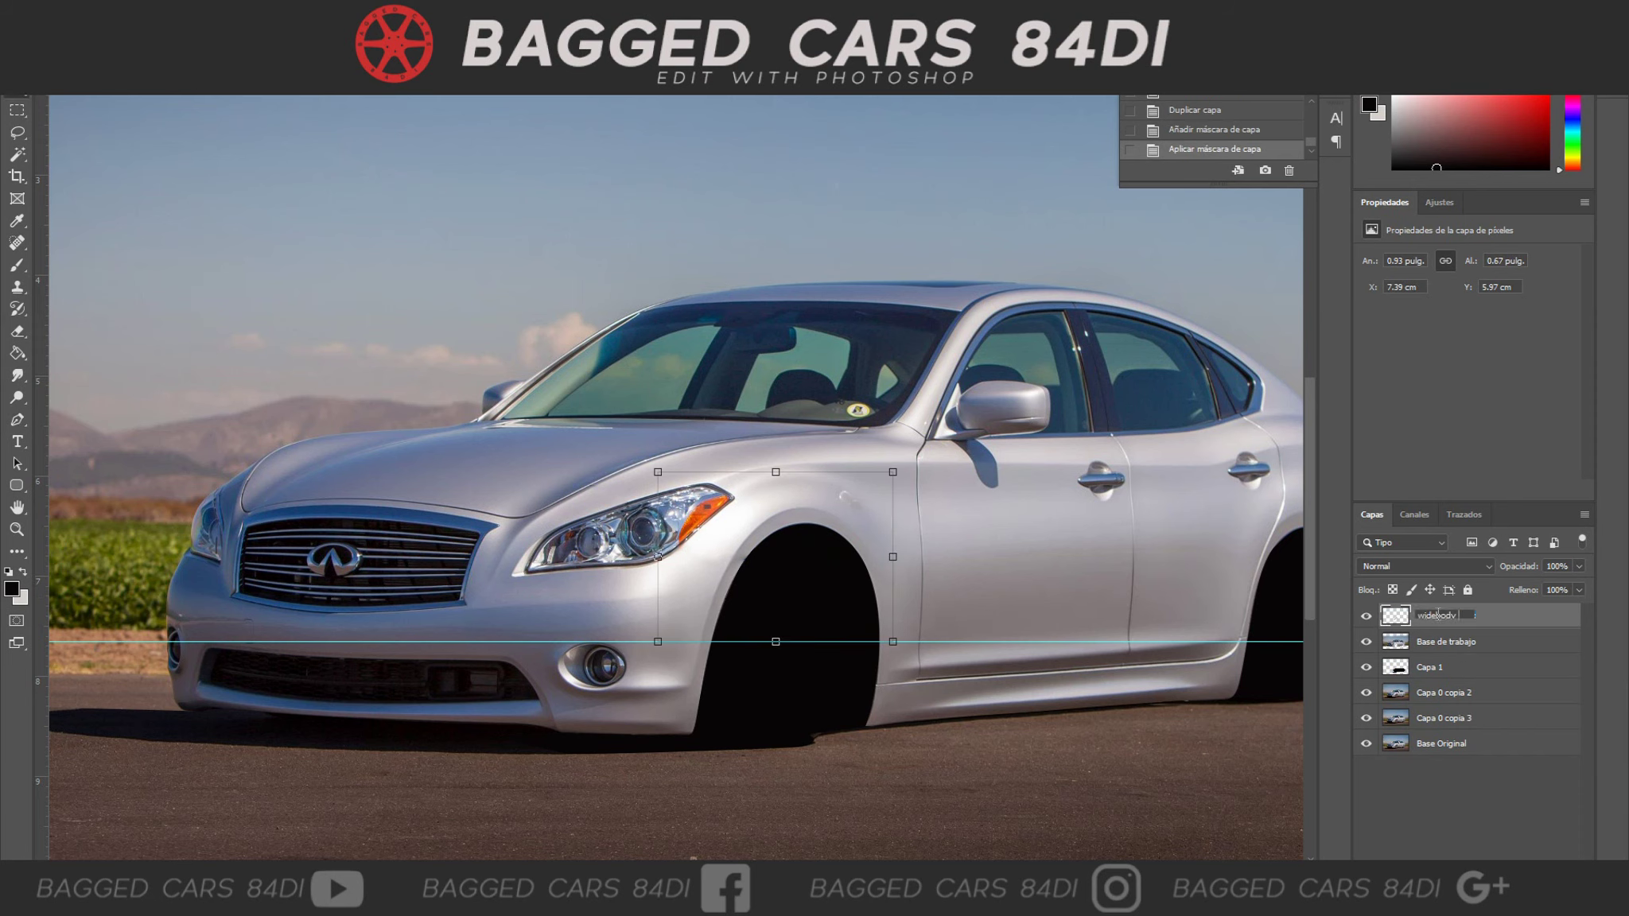
key(Return)
key(v)
key(Right)
Select the Capa 0 copia 2 layer and clear all guides.
scroll(1093, 609, down, 3)
click(938, 647)
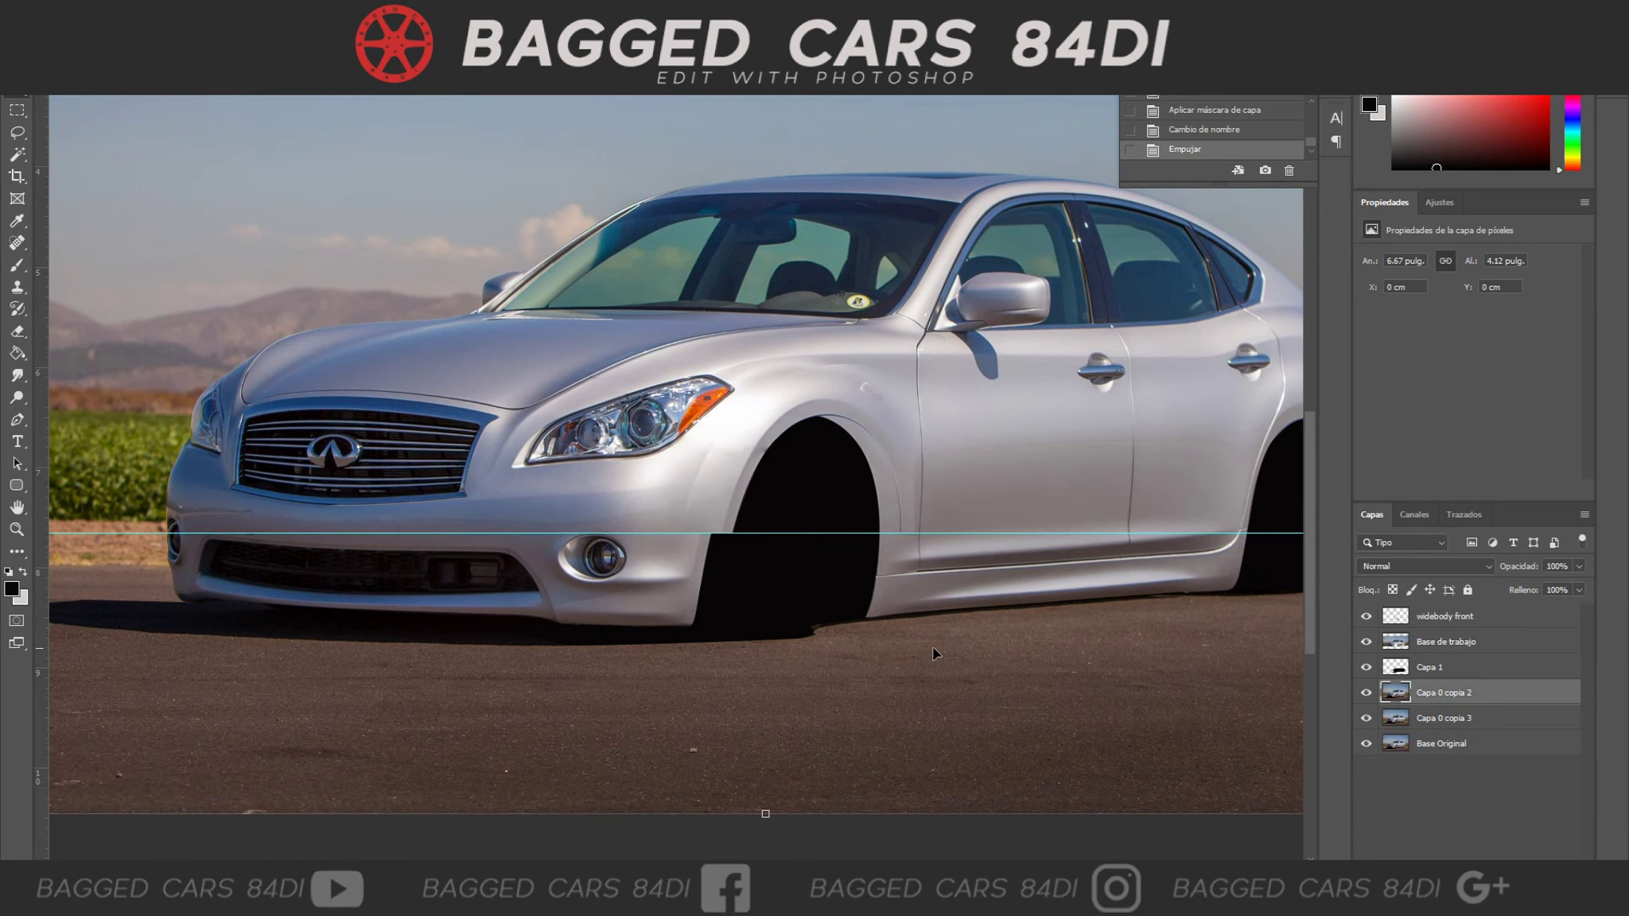
key(ctrl+alt+semicolon)
Pen-select the front wheel-arch gap and paint it black on a new layer.
key(p)
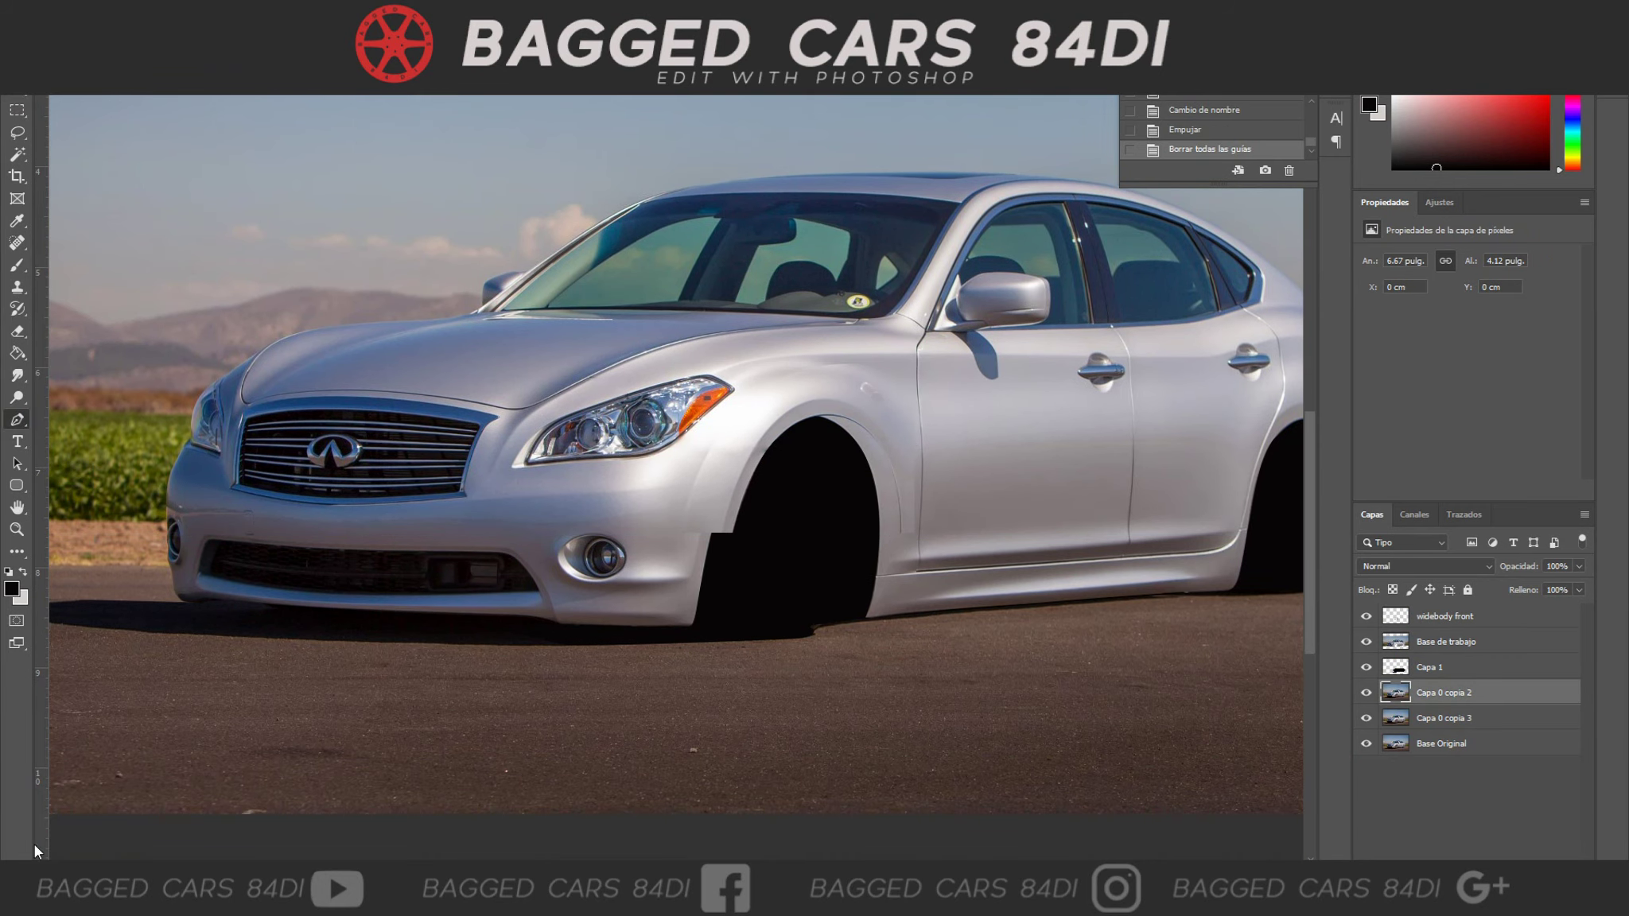
key(ctrl+shift+alt+n)
click(732, 533)
drag(706, 557, 697, 557)
right_click(705, 135)
click(795, 225)
key(b)
click(1368, 104)
key(Return)
click(700, 517)
click(712, 549)
key(ctrl+d)
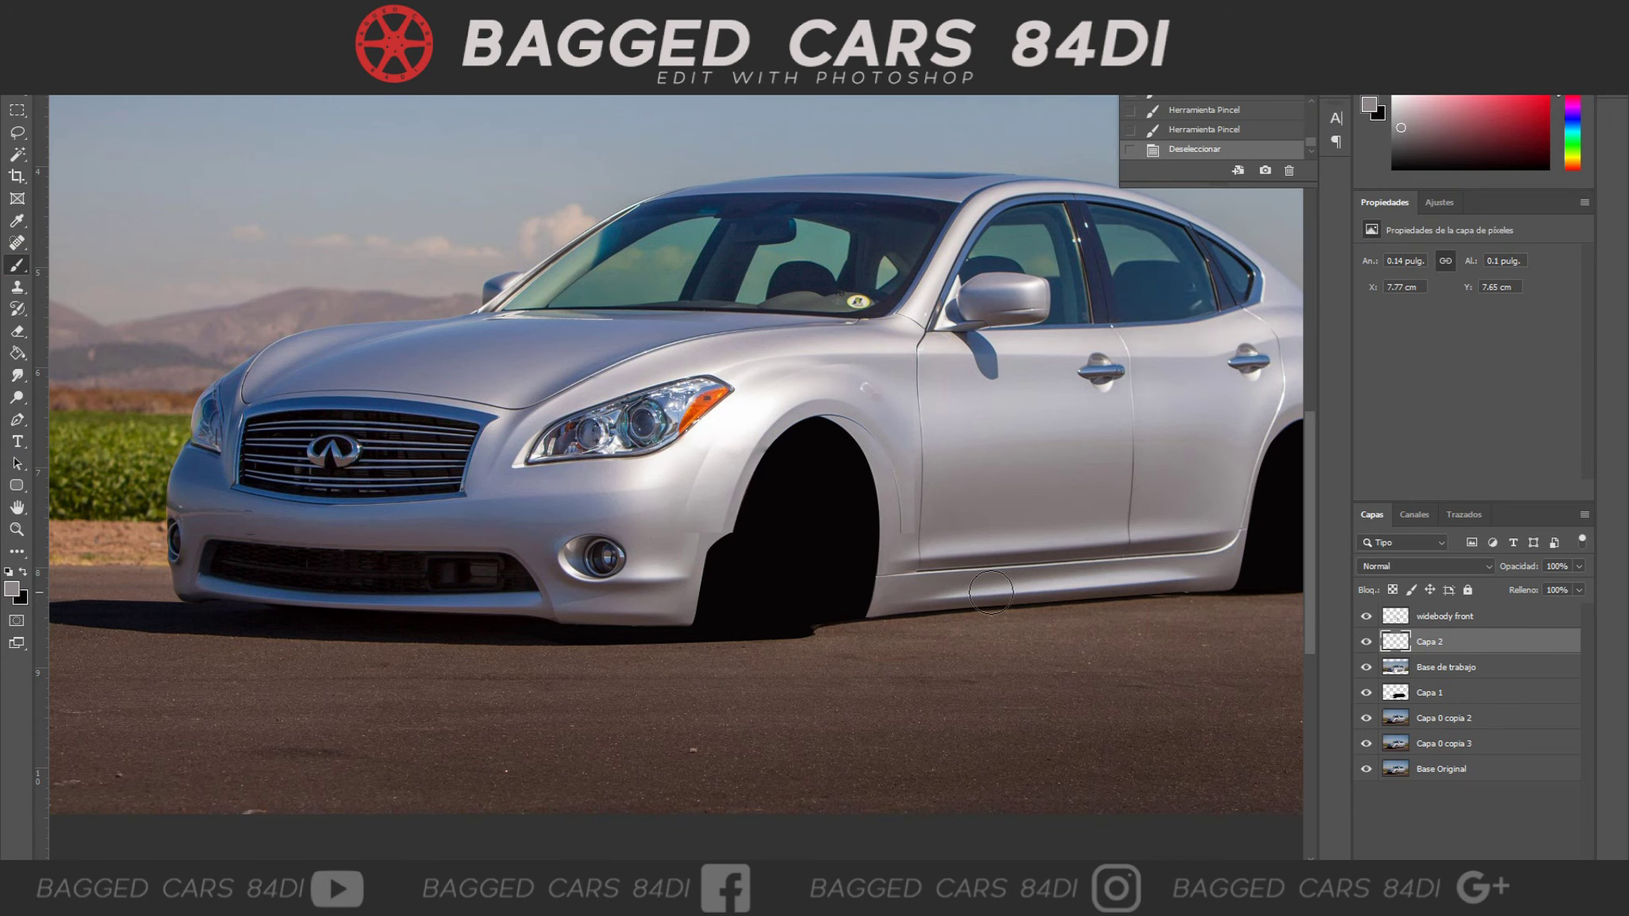
Mask the widebody front layer to hide the fender's edge near the arch.
click(1414, 615)
key(b)
right_click(673, 104)
key(Escape)
drag(675, 470, 665, 537)
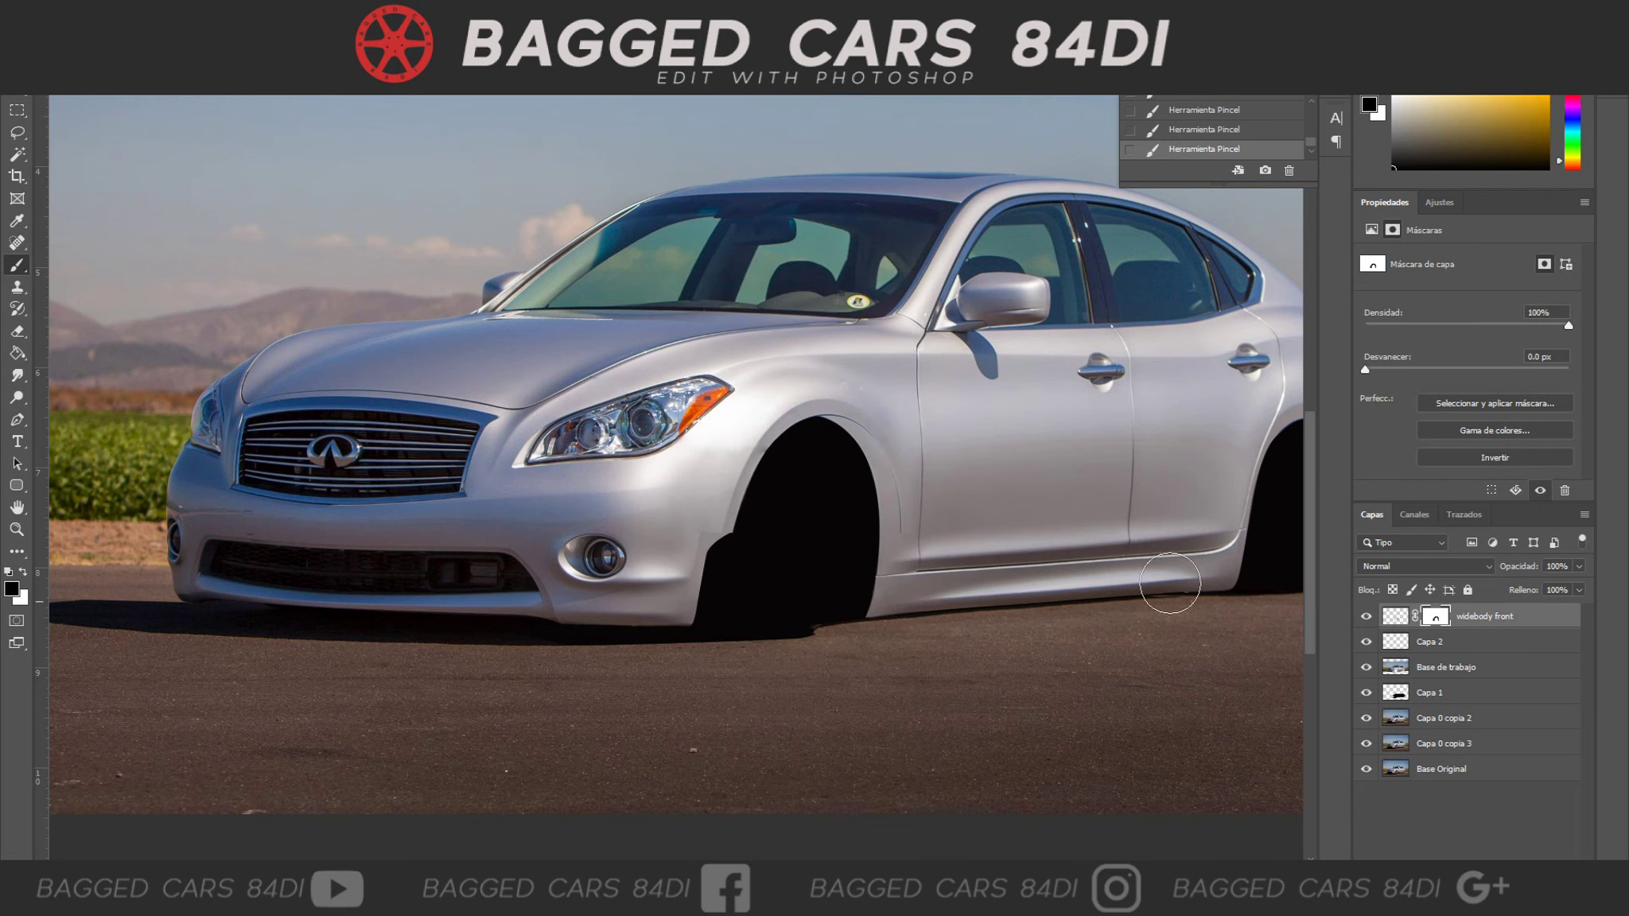
Delete a pen-selected arch area from Capa 2 and apply the widebody front mask.
click(17, 419)
click(1432, 641)
click(878, 431)
click(906, 529)
click(878, 549)
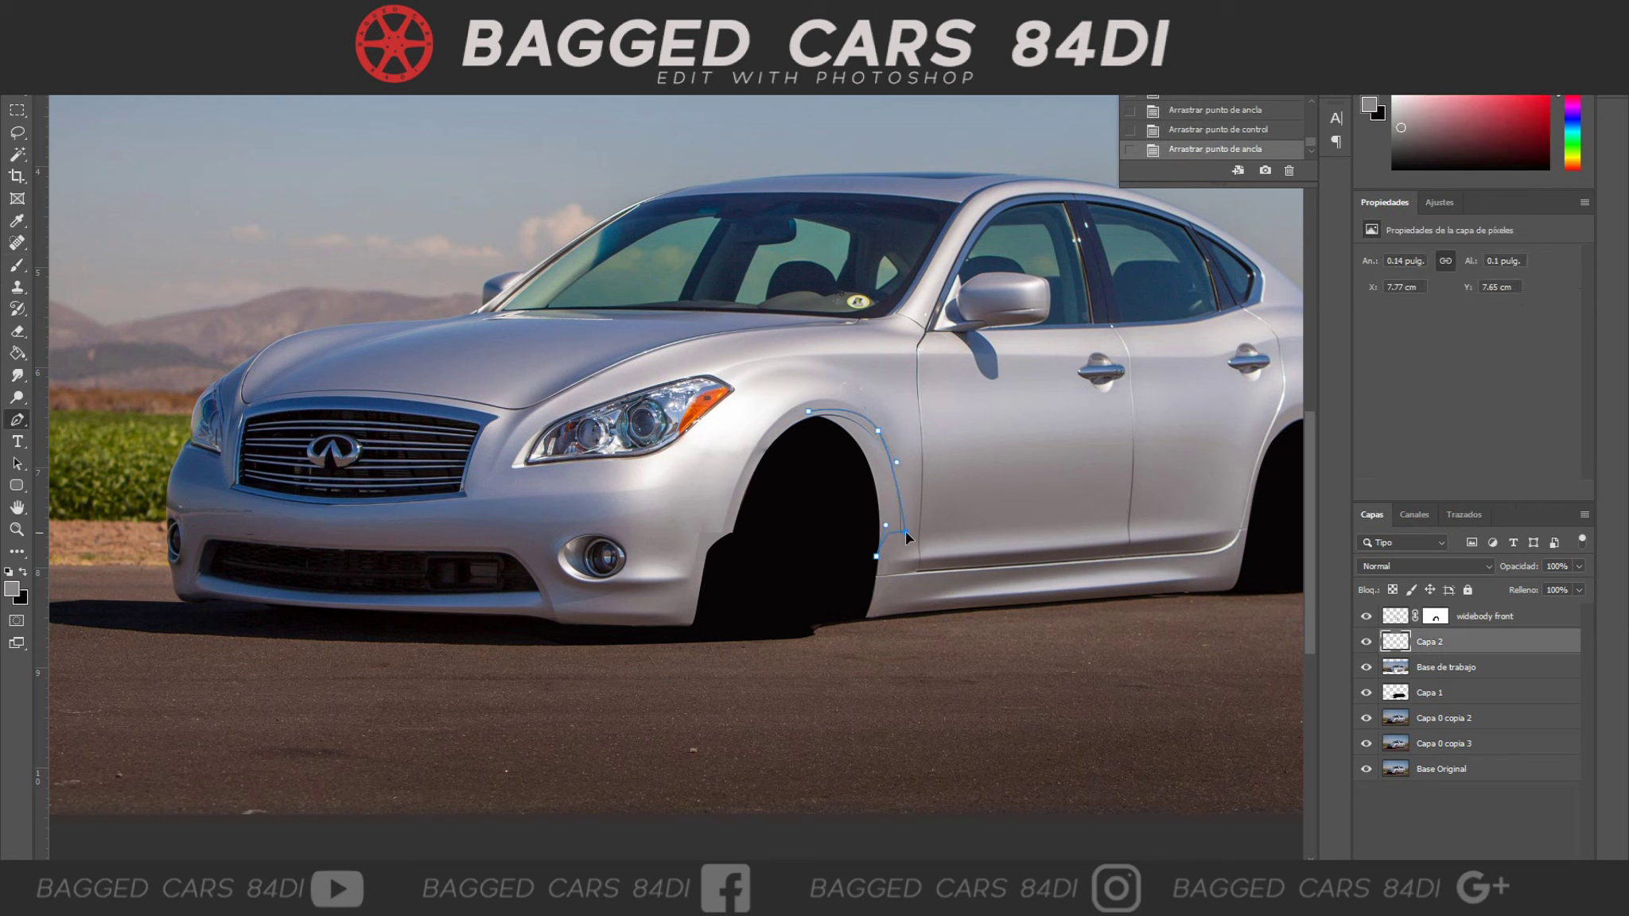
right_click(875, 571)
key(Return)
click(1431, 666)
key(Delete)
key(ctrl+d)
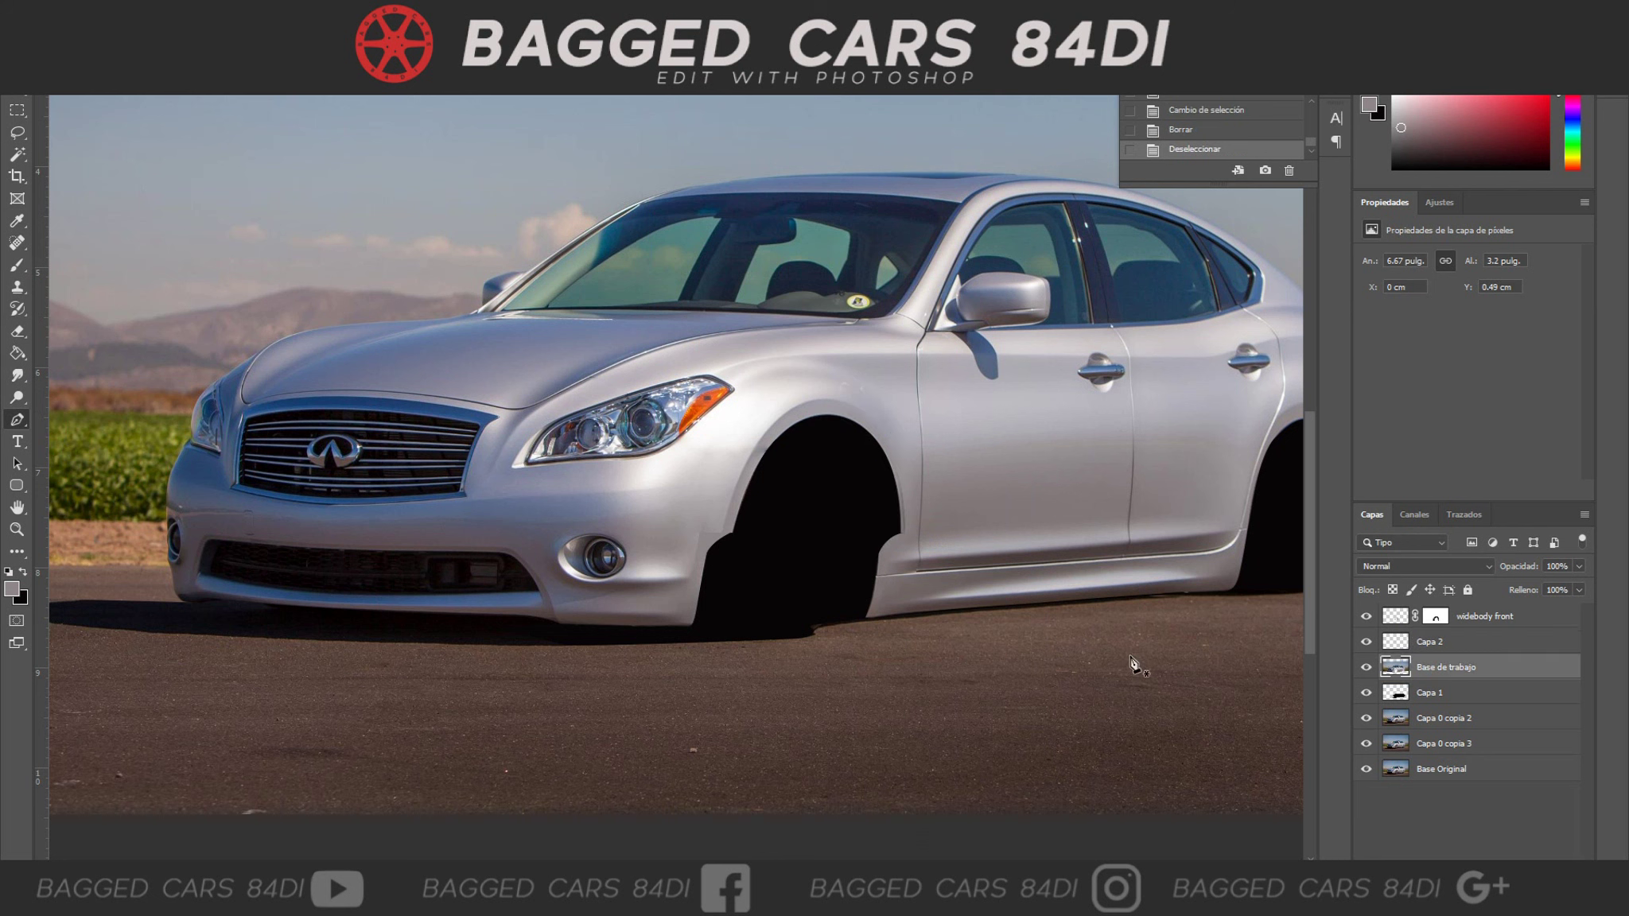
click(1424, 616)
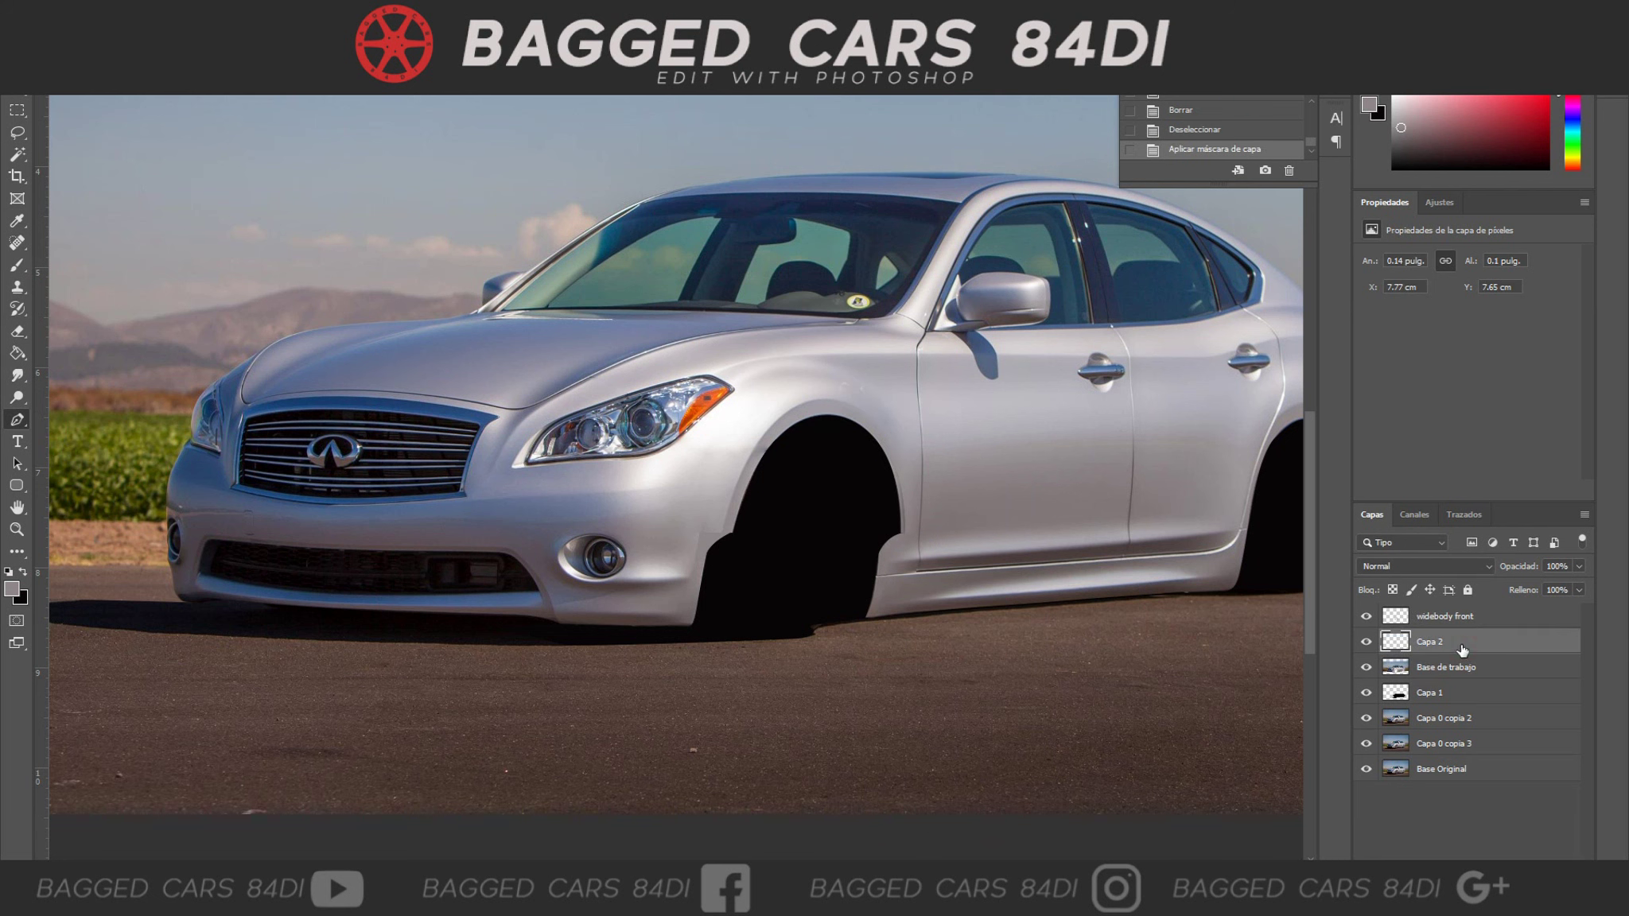
Pen-select the gap under the front bumper and paint it black on new layer Capa 3.
click(732, 533)
click(654, 529)
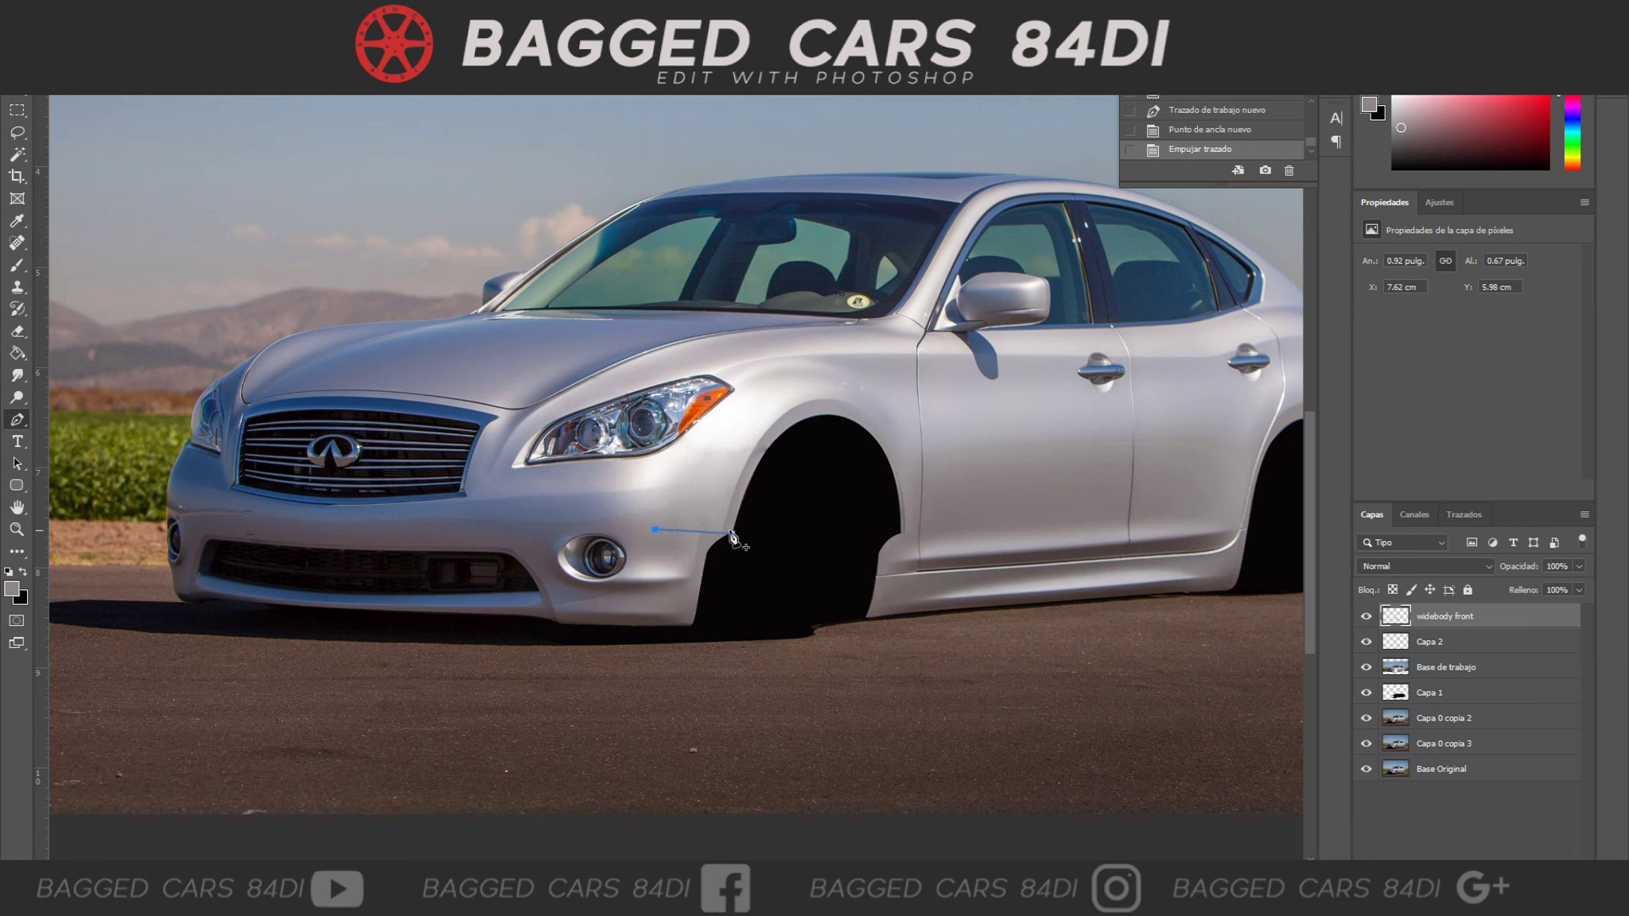
click(704, 583)
click(634, 535)
key(ctrl+Return)
key(x)
key(b)
key(ctrl+shift+alt+n)
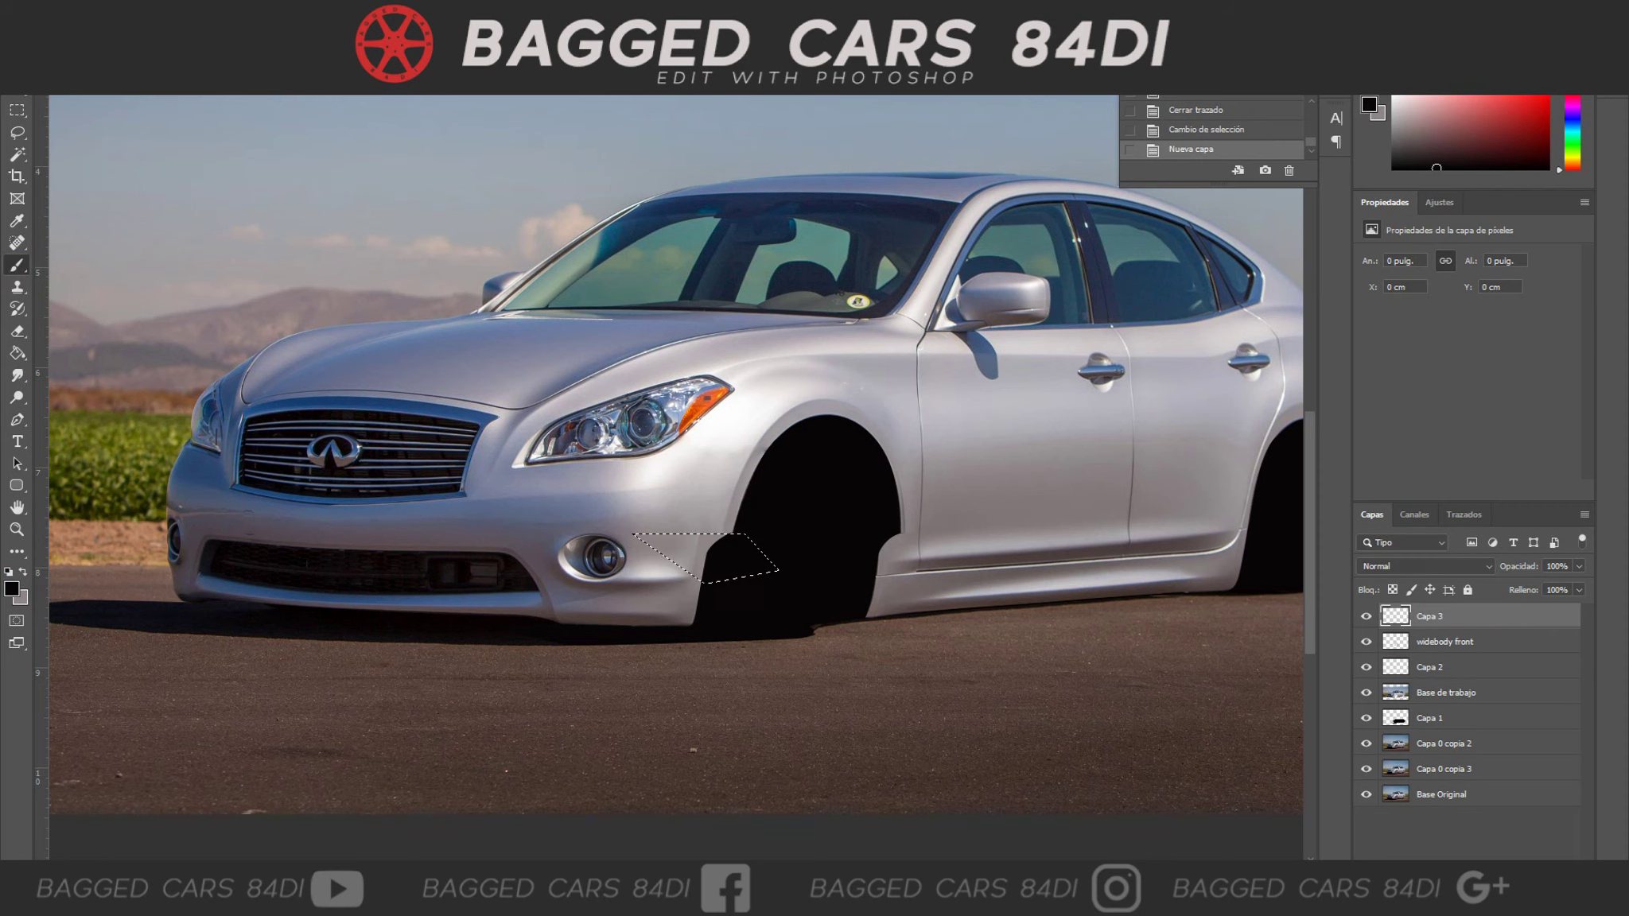
right_click(808, 172)
key(Return)
mouse_move(653, 549)
mouse_down()
mouse_move(763, 567)
mouse_move(716, 549)
mouse_up()
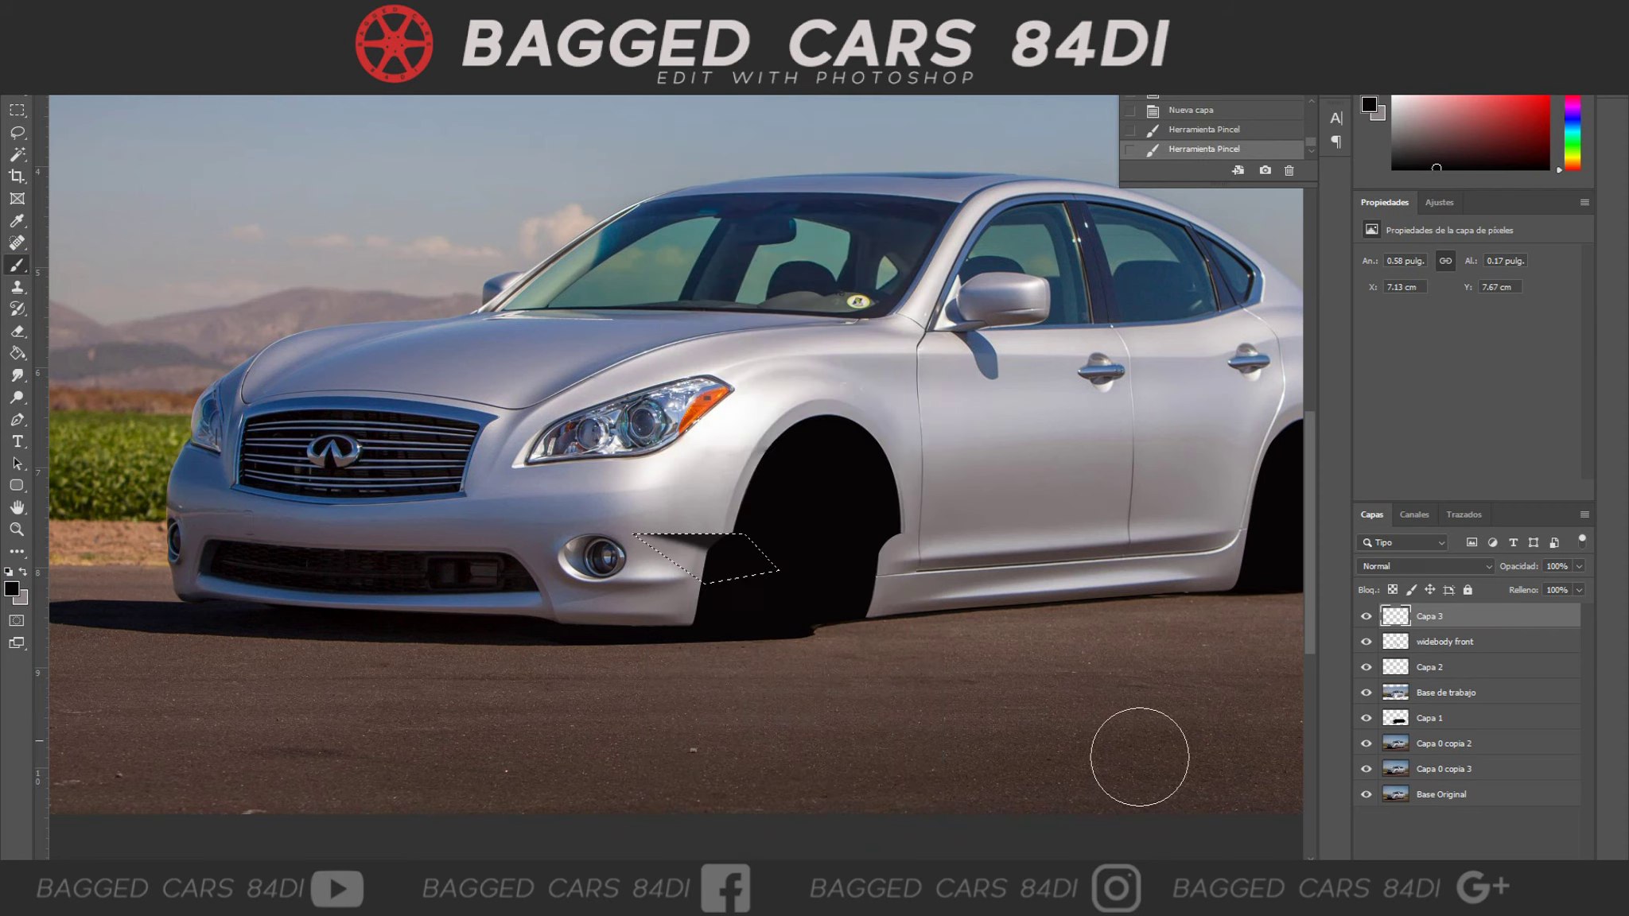
Mask Capa 3 to hide the excess black fill near the bumper.
right_click(676, 728)
key(Return)
click(1472, 870)
right_click(320, 525)
key(Return)
click(686, 629)
right_click(521, 601)
key(Return)
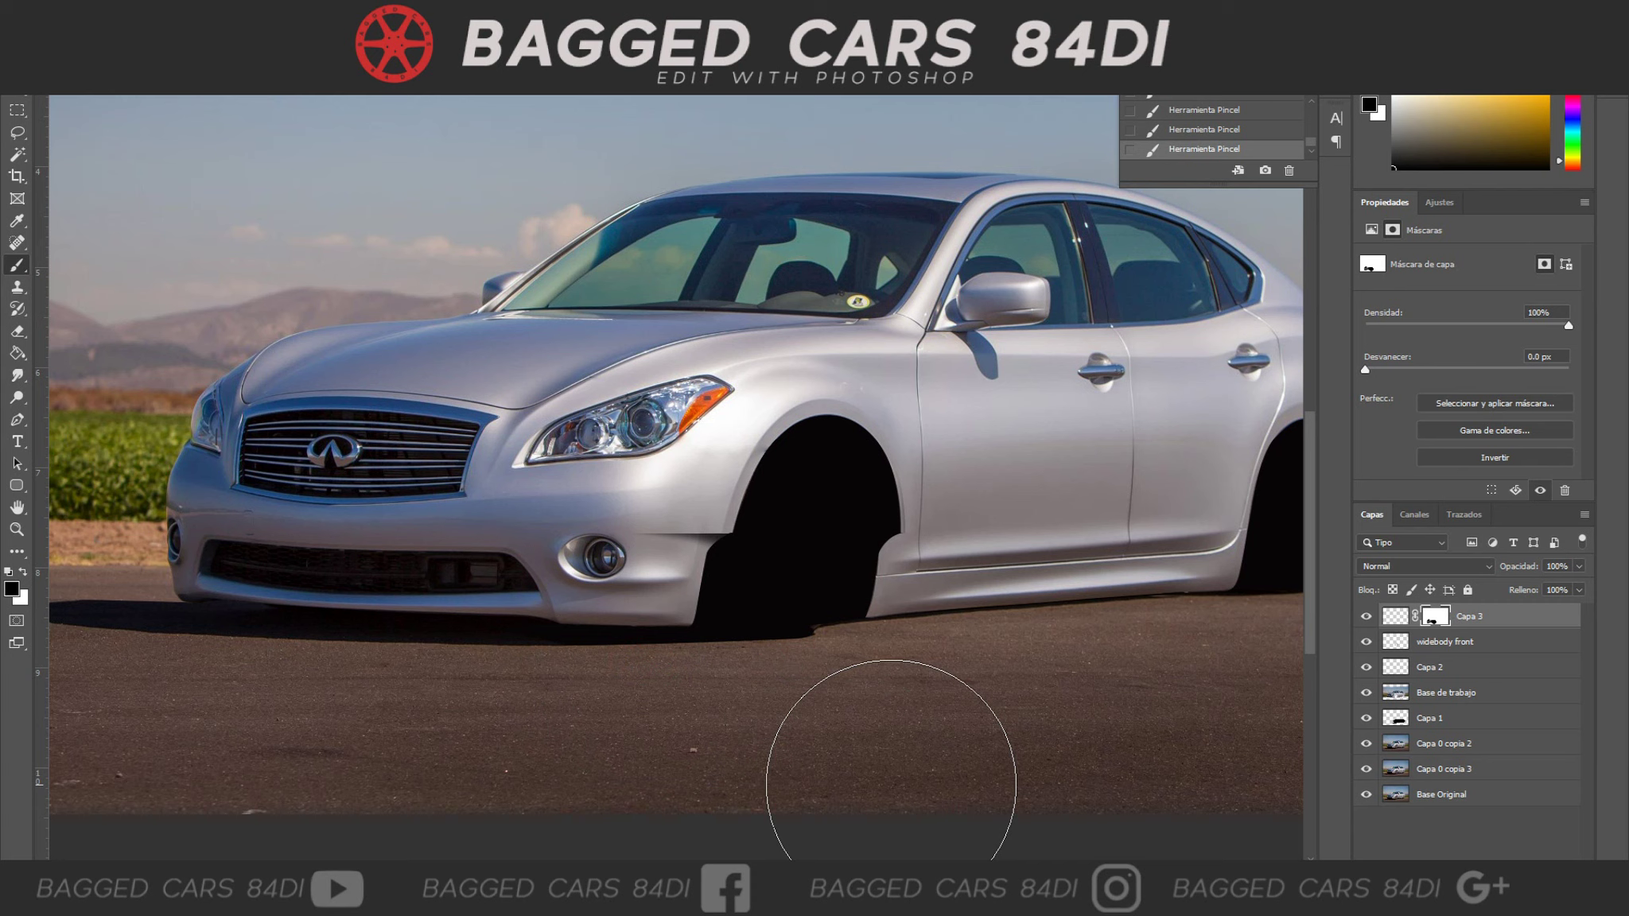
Pen-outline a small area along the arch edge and paint inside it.
key(p)
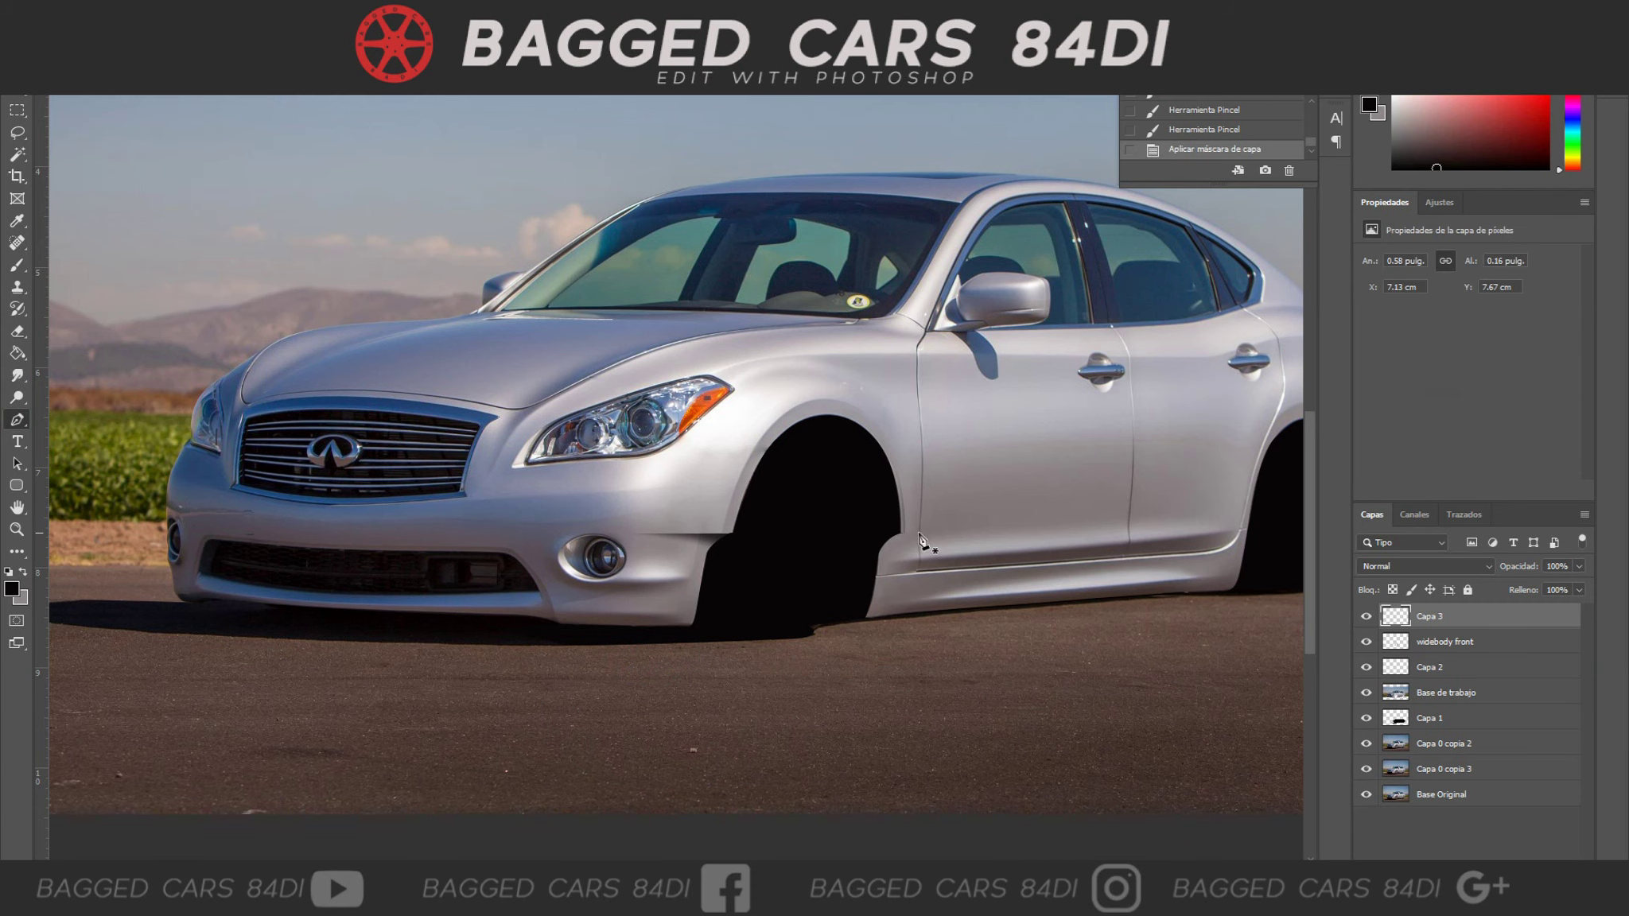
click(919, 534)
click(861, 532)
click(860, 562)
click(860, 572)
drag(919, 533, 929, 541)
key(ctrl+Return)
key(b)
drag(851, 509, 899, 493)
key(ctrl+d)
Erase the excess wheel arch within the loaded Capa 1 outline.
ctrl+click(1395, 718)
key(e)
right_click(752, 585)
key(Return)
drag(851, 564, 880, 517)
key(ctrl+d)
Reorder Capa 3 in the layer stack and add an empty Capa 4 layer.
key(p)
mouse_move(1410, 634)
mouse_down()
mouse_move(1424, 654)
mouse_move(1471, 616)
mouse_up()
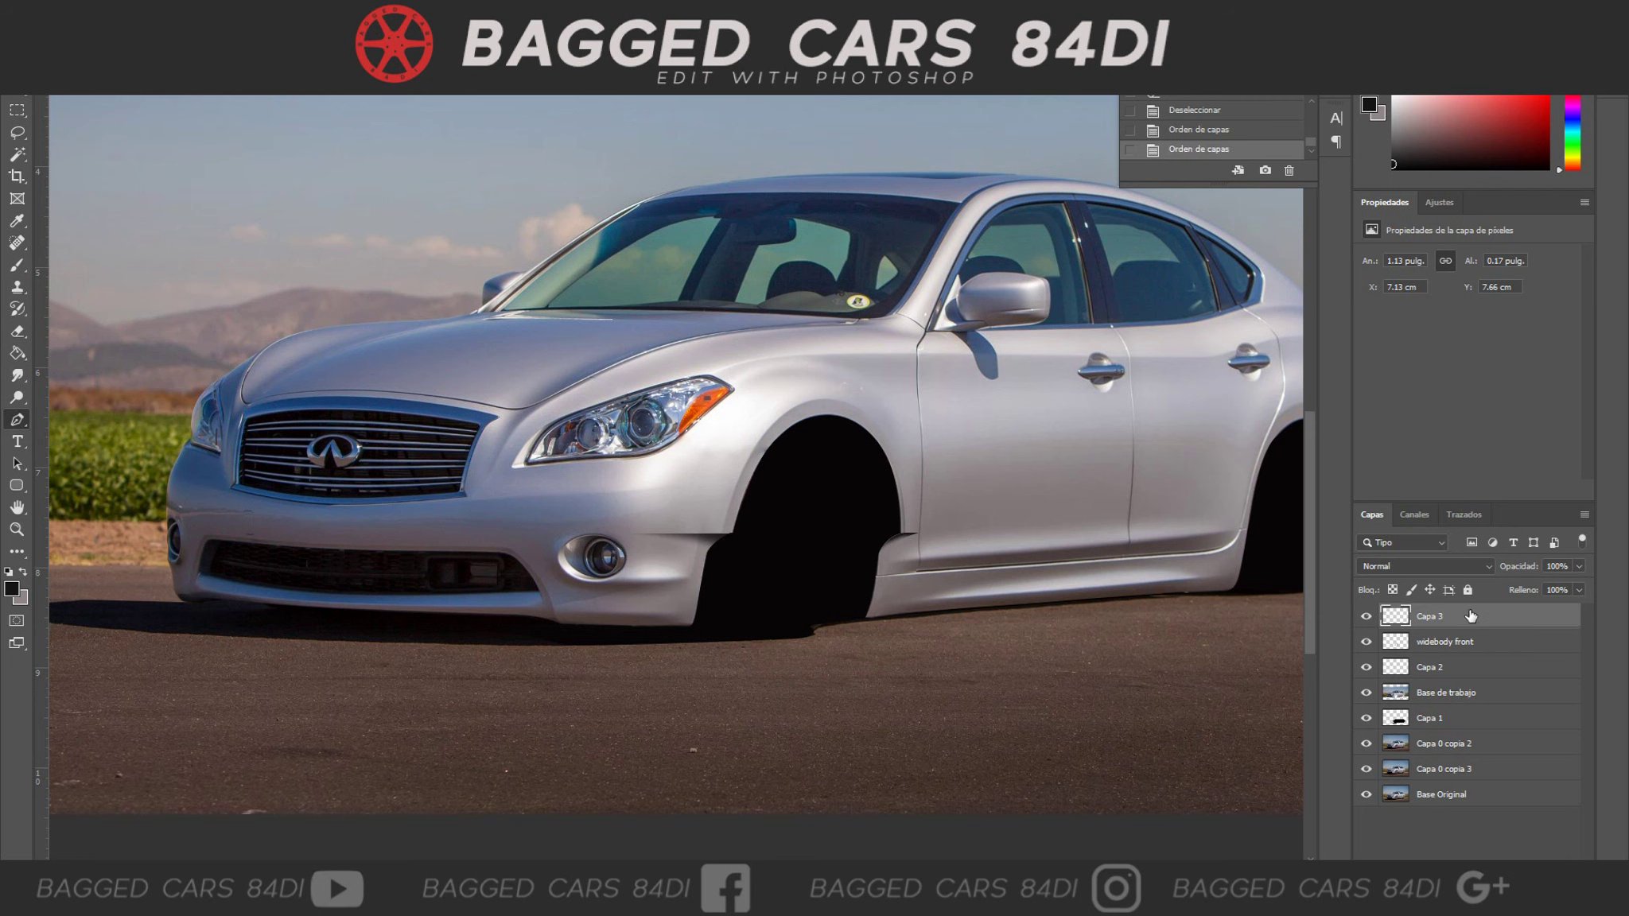
key(ctrl+shift+alt+n)
Trace a path along the fender from the headlight corner over the arch to the door edge.
scroll(716, 572, up, 2)
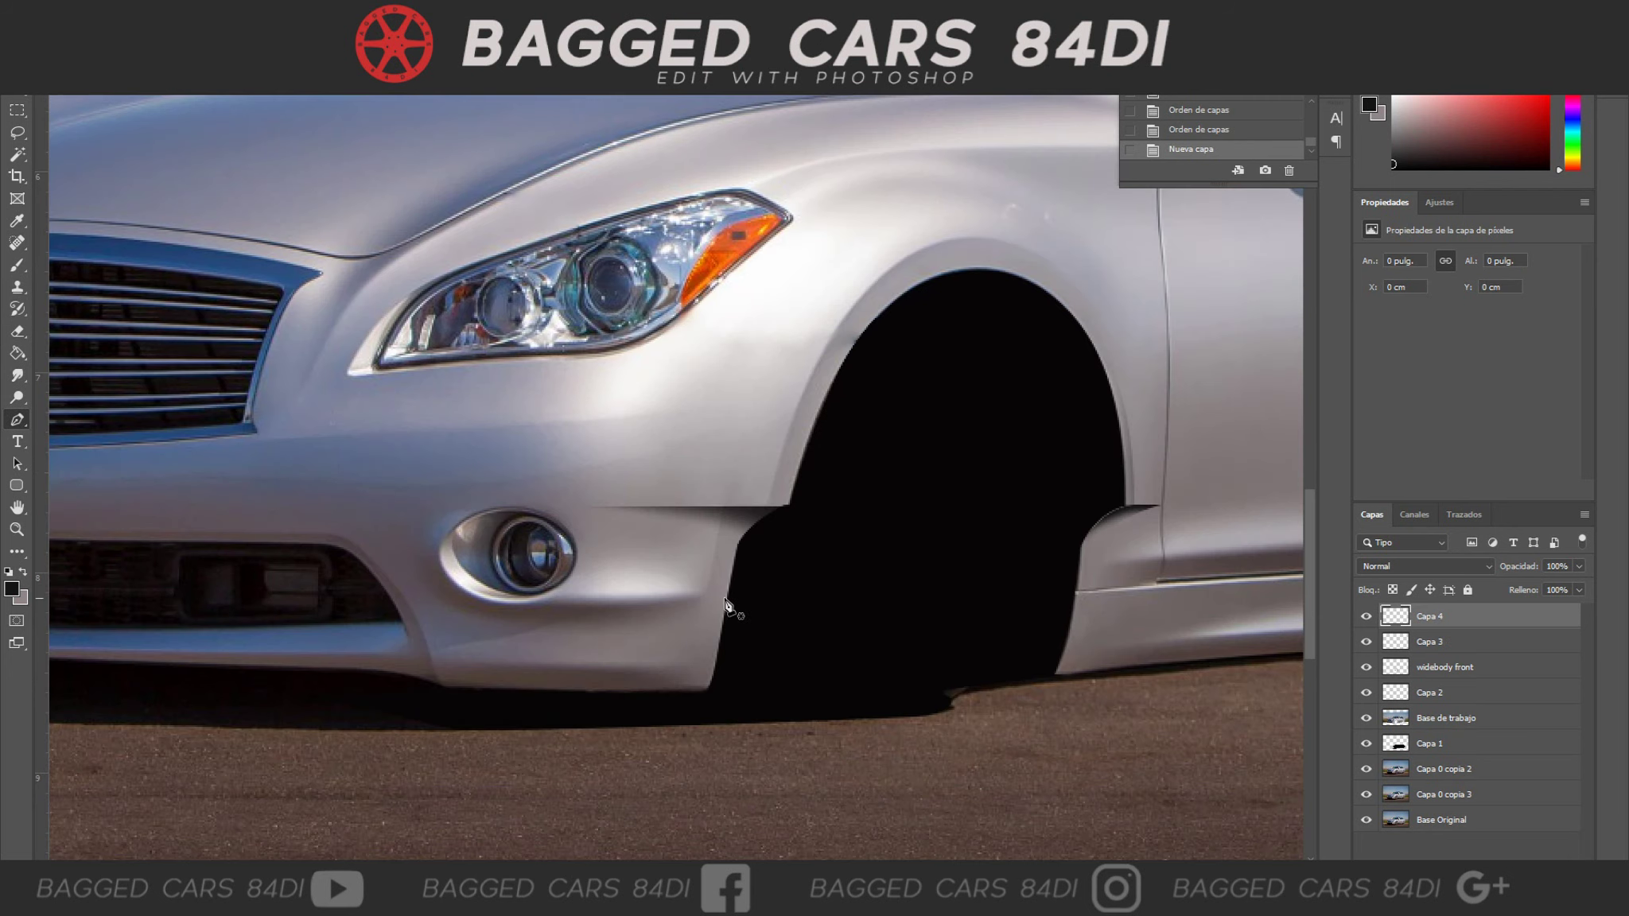
click(584, 497)
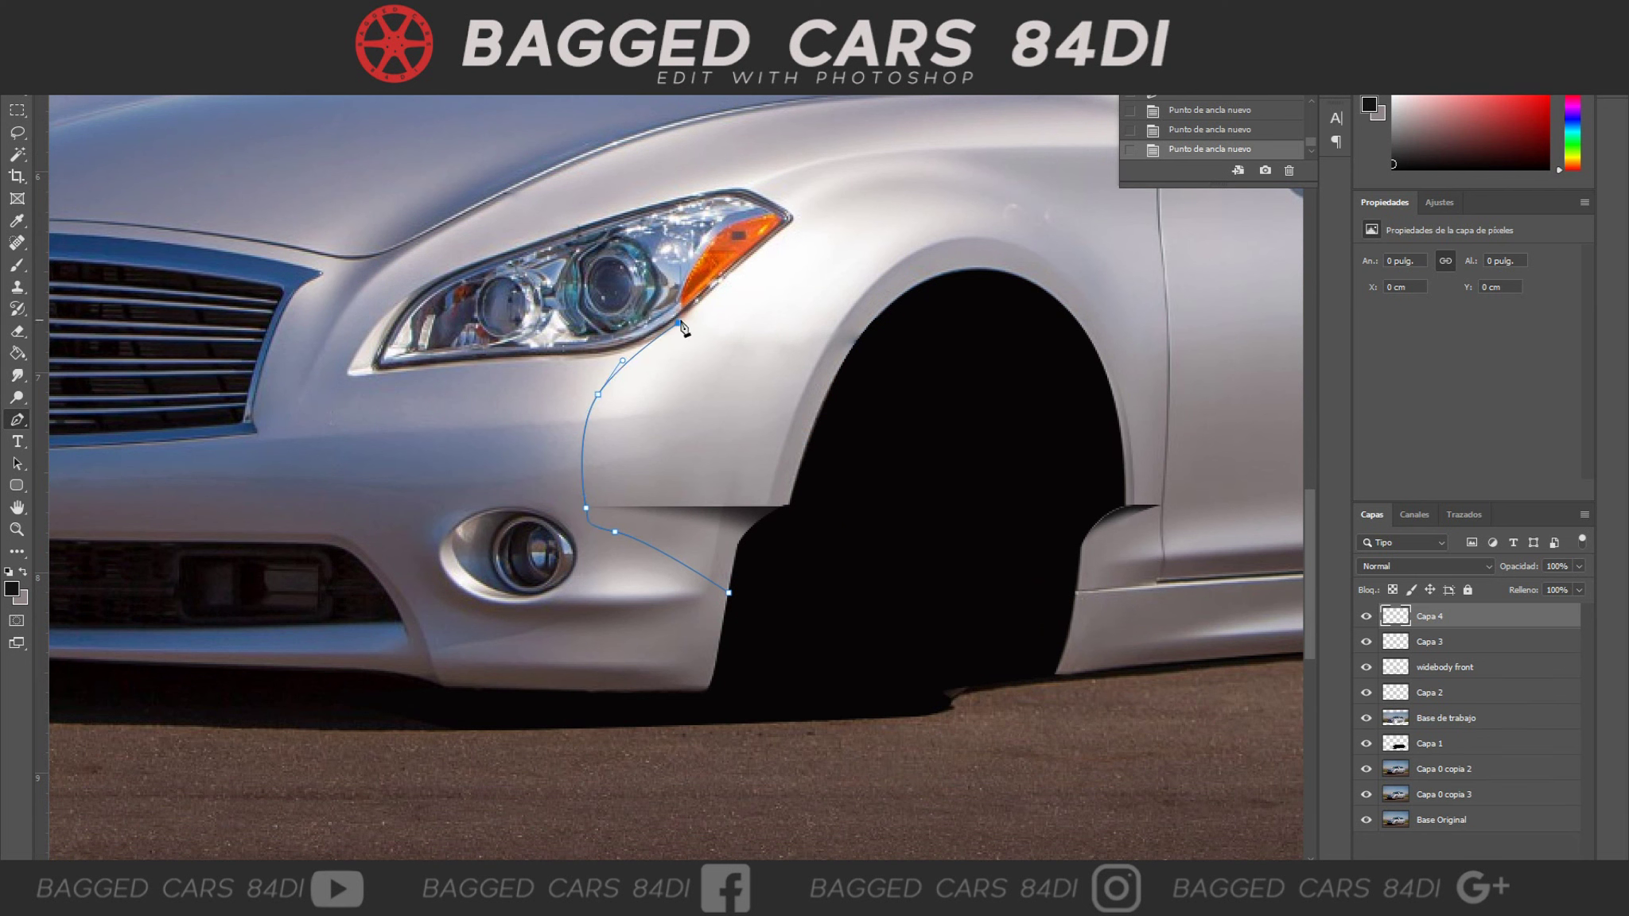
click(791, 219)
scroll(819, 318, up, 3)
scroll(796, 390, up, 1)
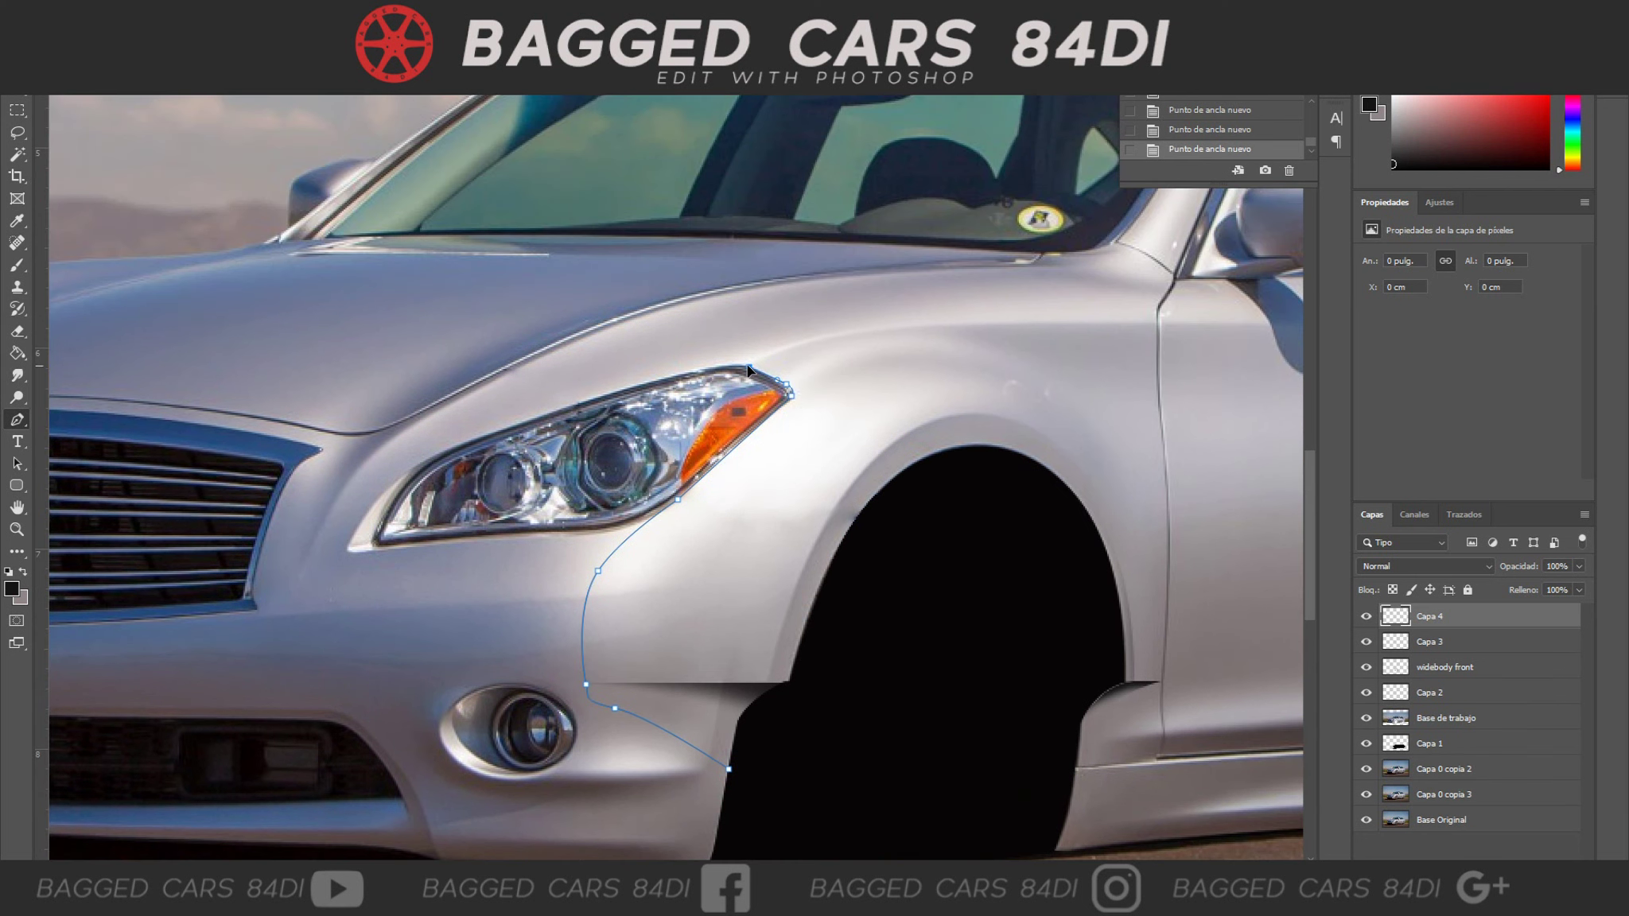
click(1161, 323)
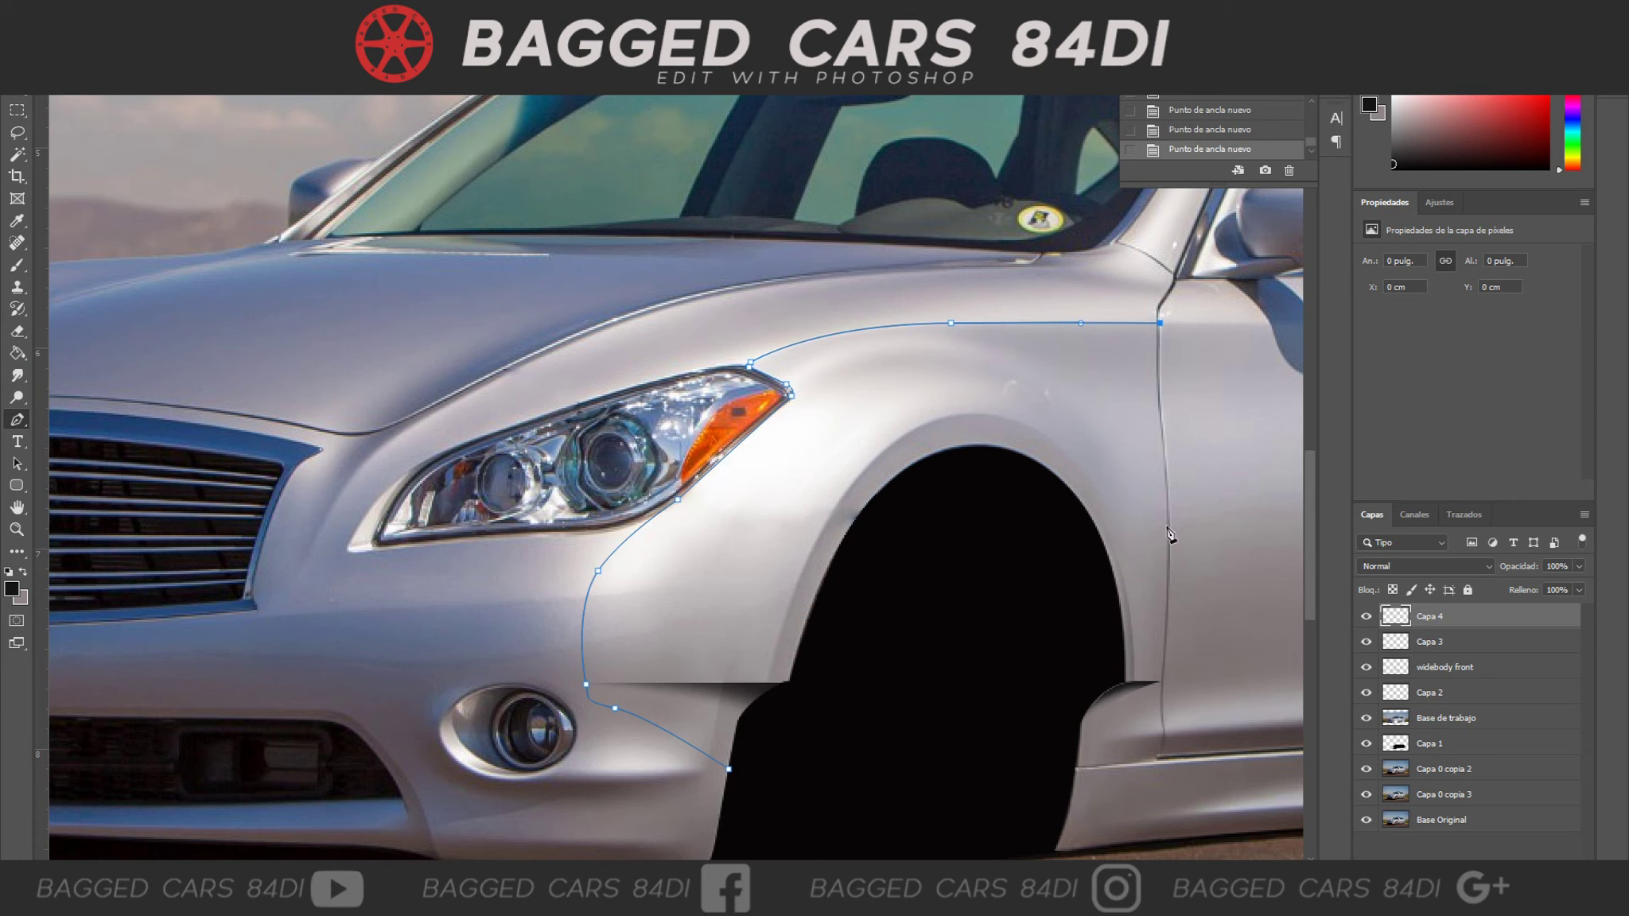
click(1170, 528)
click(1164, 683)
key(ctrl+minus)
key(ctrl+minus)
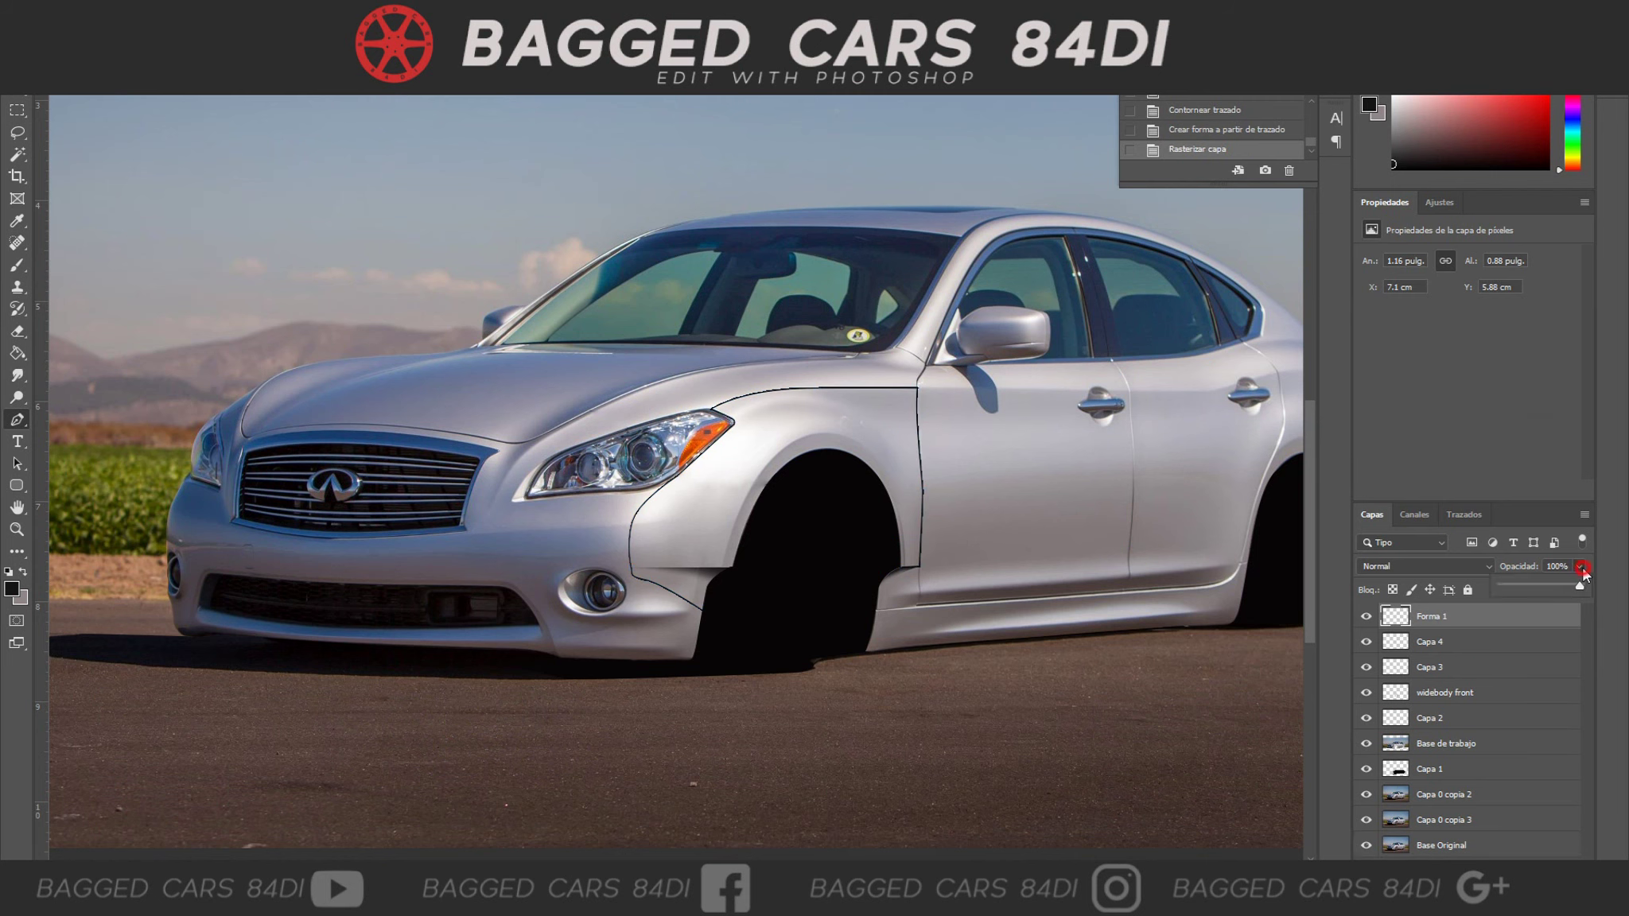
Give the Forma 1 line a dark grey Color Overlay and rasterize its layer style.
double_click(1511, 615)
click(989, 254)
click(1327, 128)
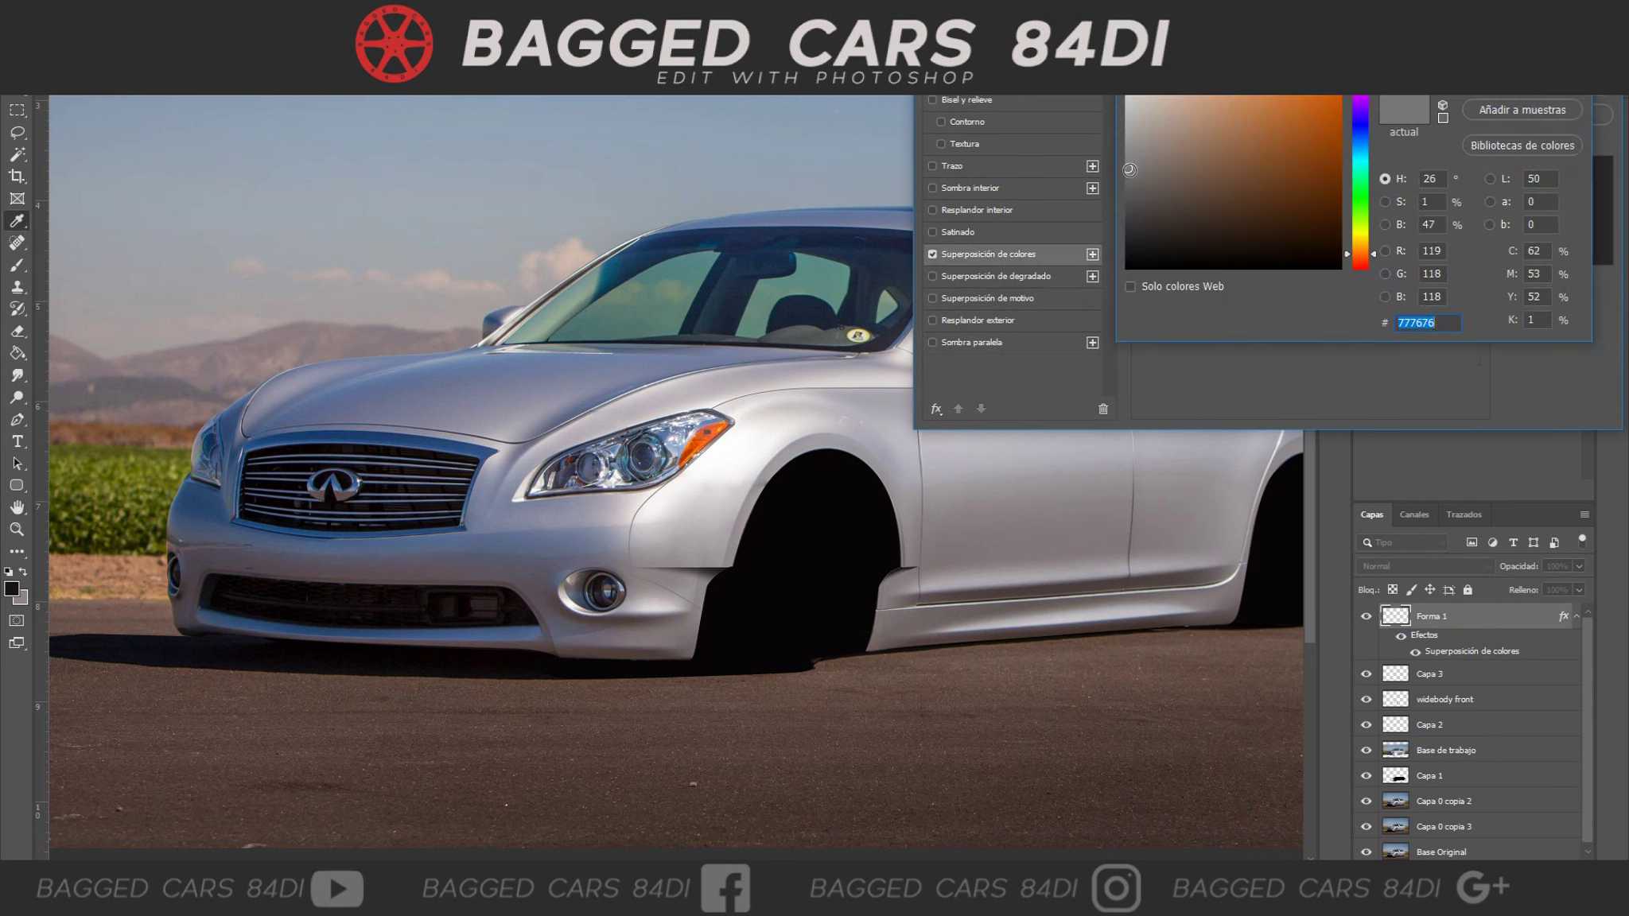
click(1127, 175)
key(Return)
key(Return)
right_click(1472, 615)
click(1424, 574)
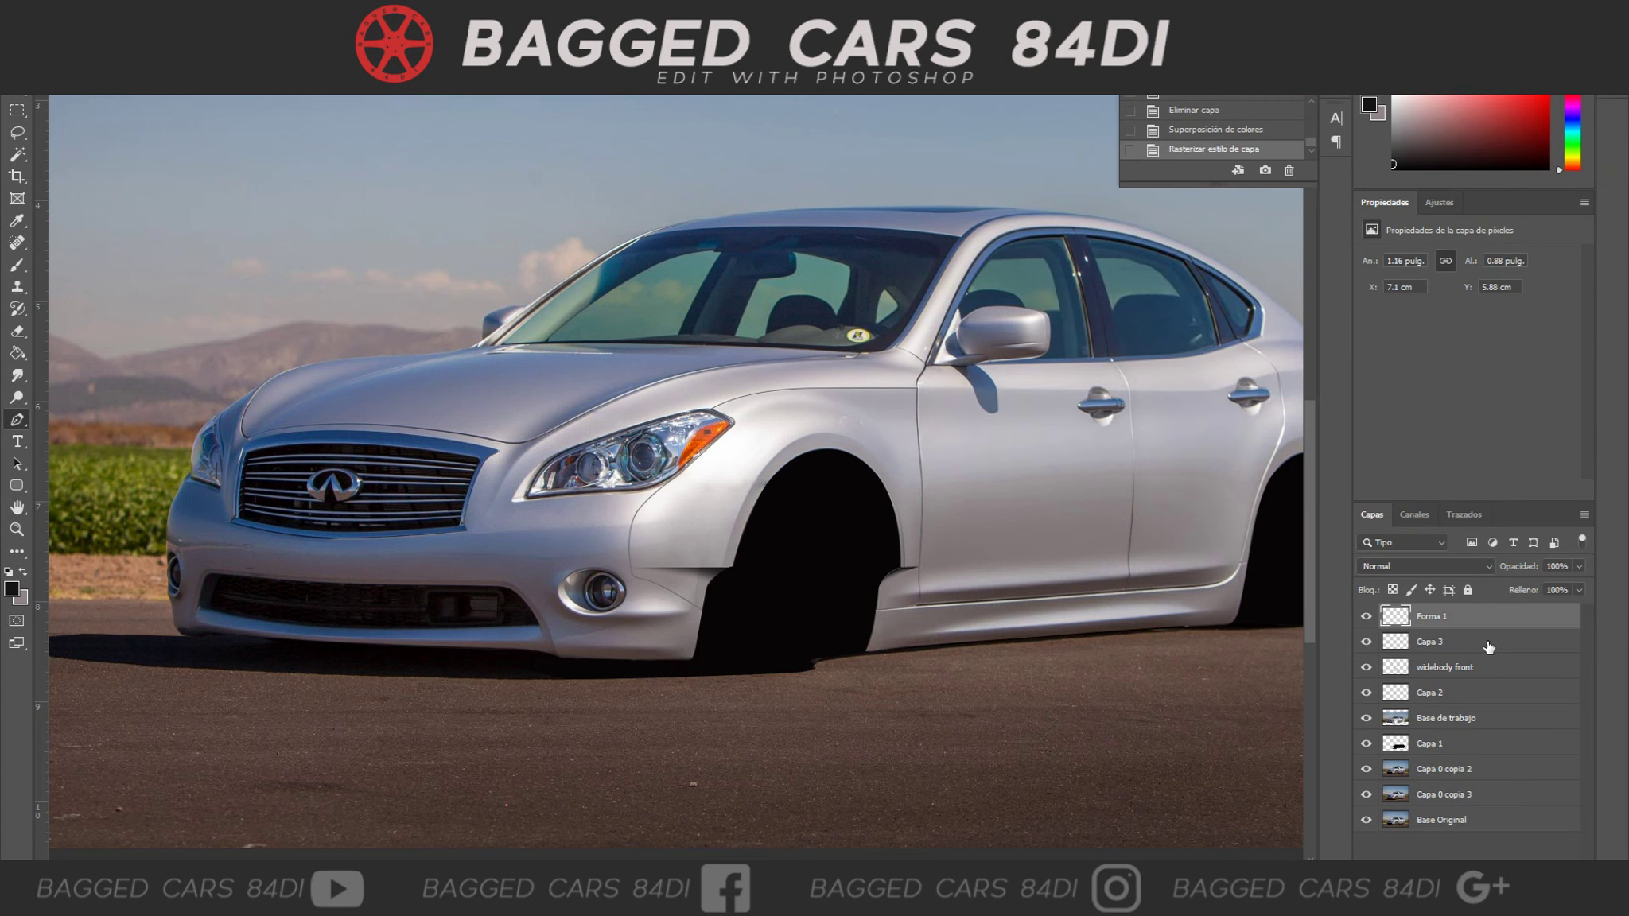
Try masking part of Capa 3 near the front arch, then undo the stroke.
key(ctrl+plus)
click(1352, 639)
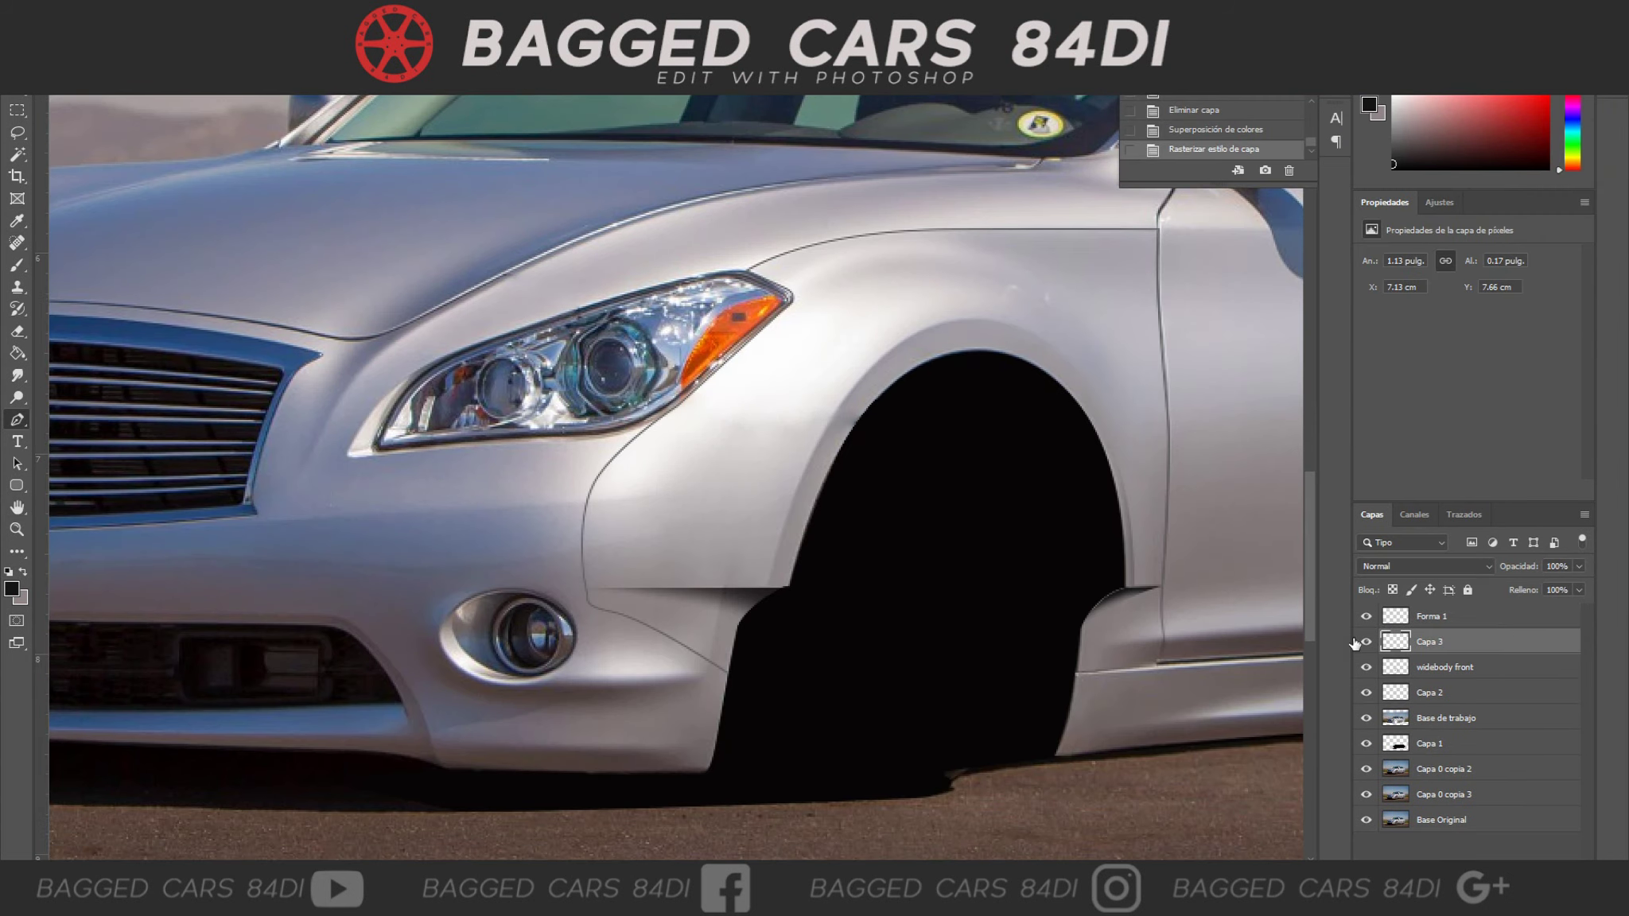
ctrl+click(1384, 641)
key(ctrl+d)
key(b)
right_click(690, 398)
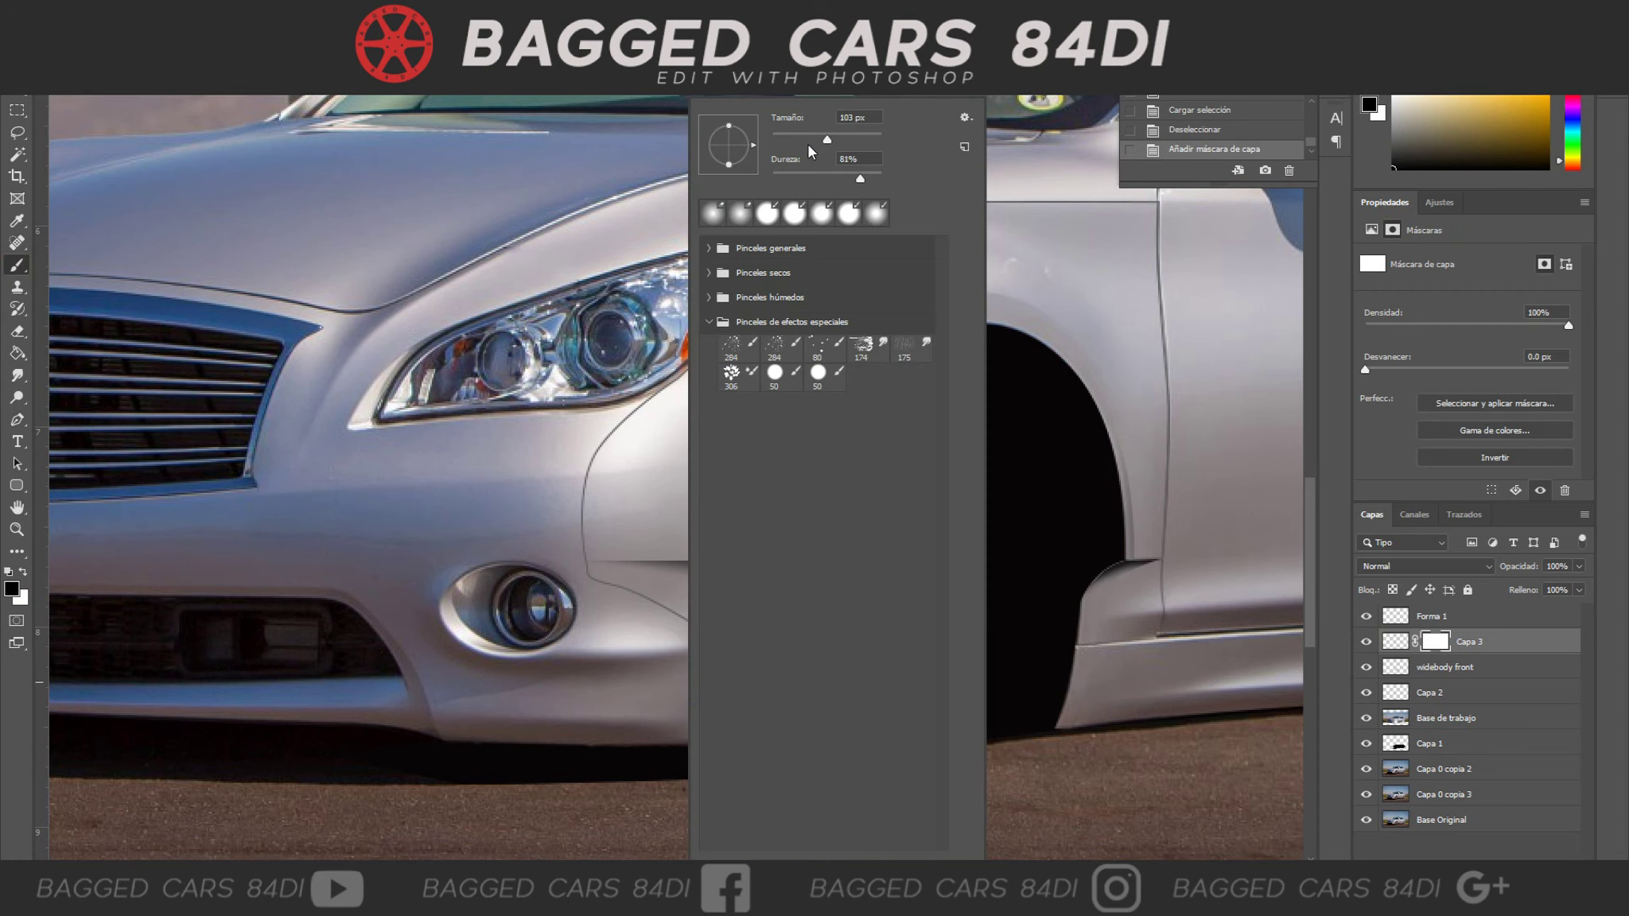
key(Return)
mouse_move(745, 654)
mouse_down()
mouse_move(709, 654)
mouse_move(763, 647)
mouse_up()
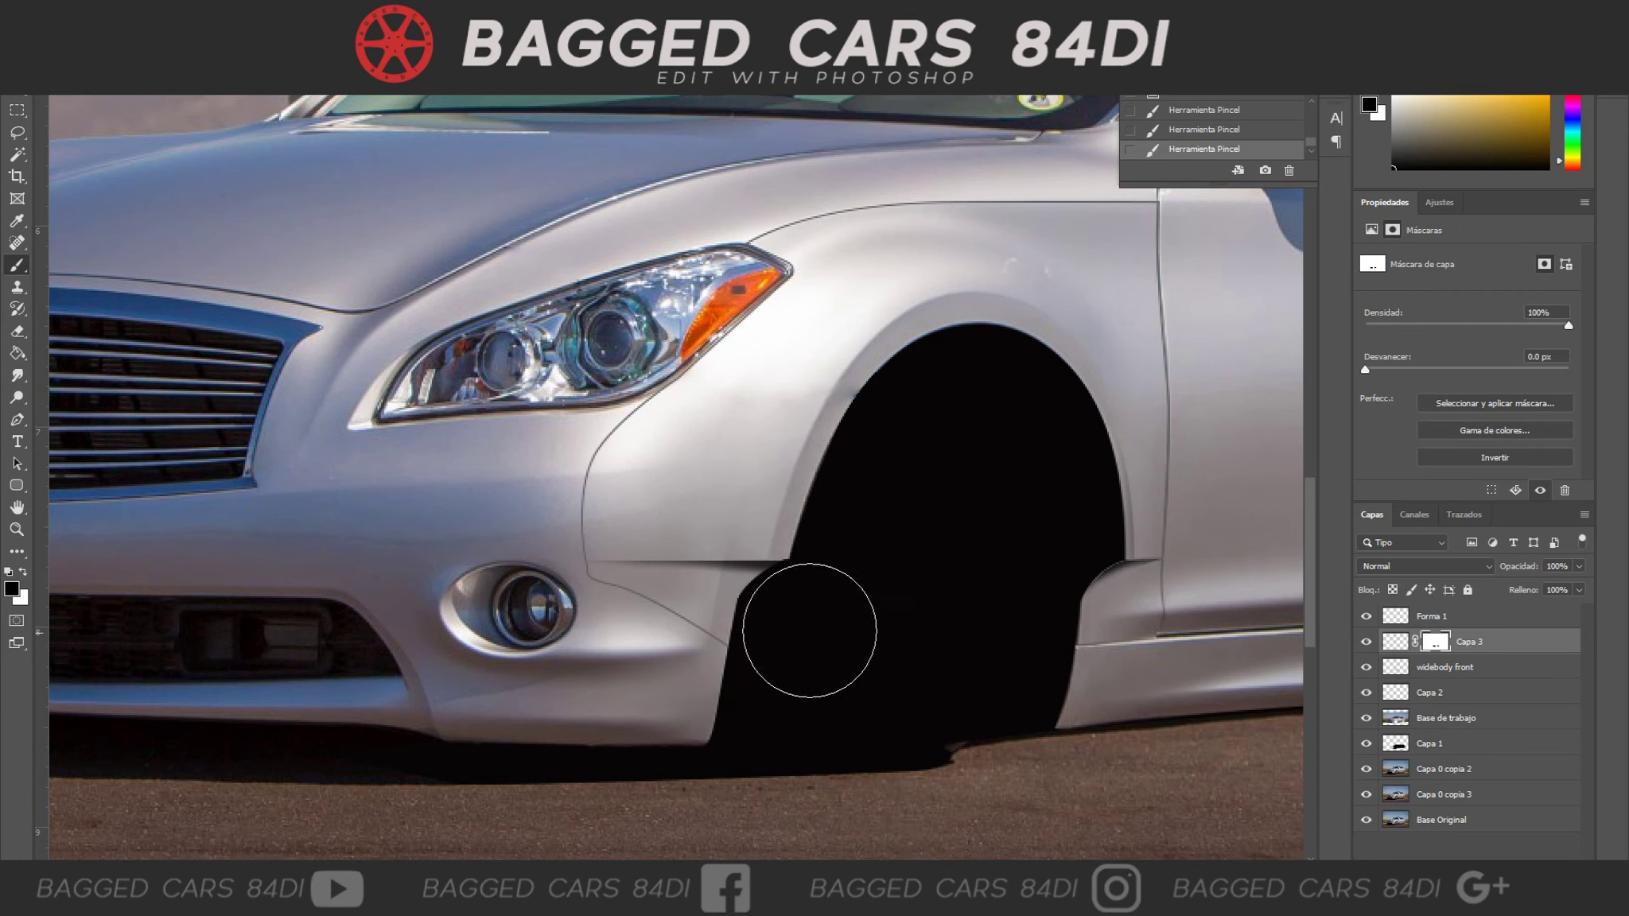
key(ctrl+z)
Dodge the widebody front fender edge lighter, then fit the whole image in the window.
click(1440, 666)
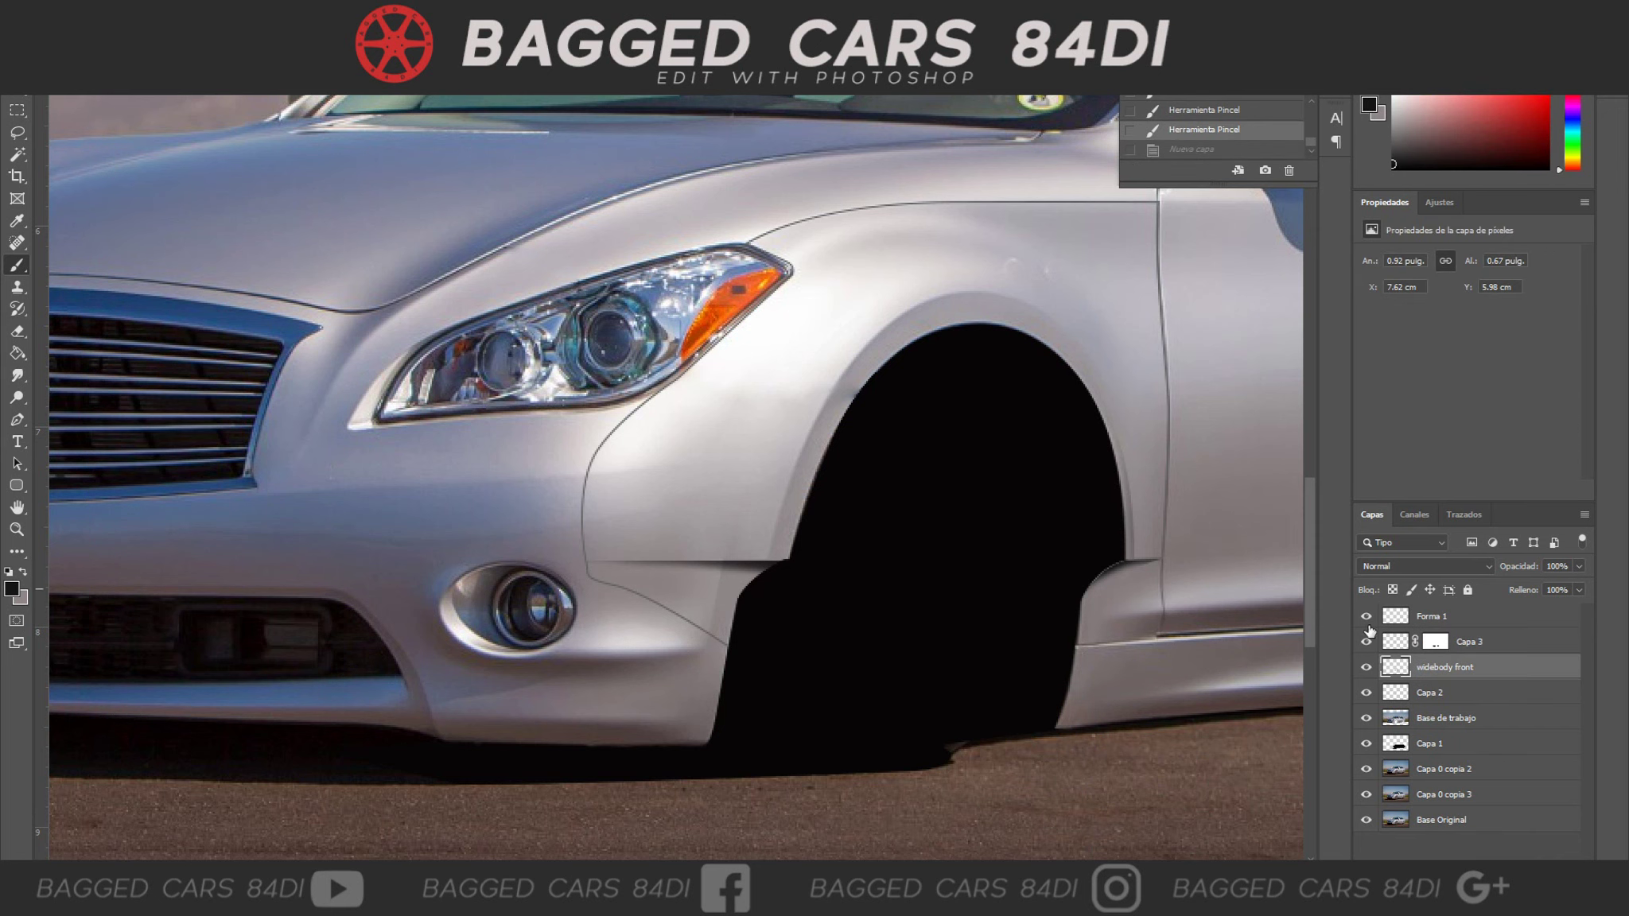
key(o)
right_click(791, 132)
key(Return)
click(593, 514)
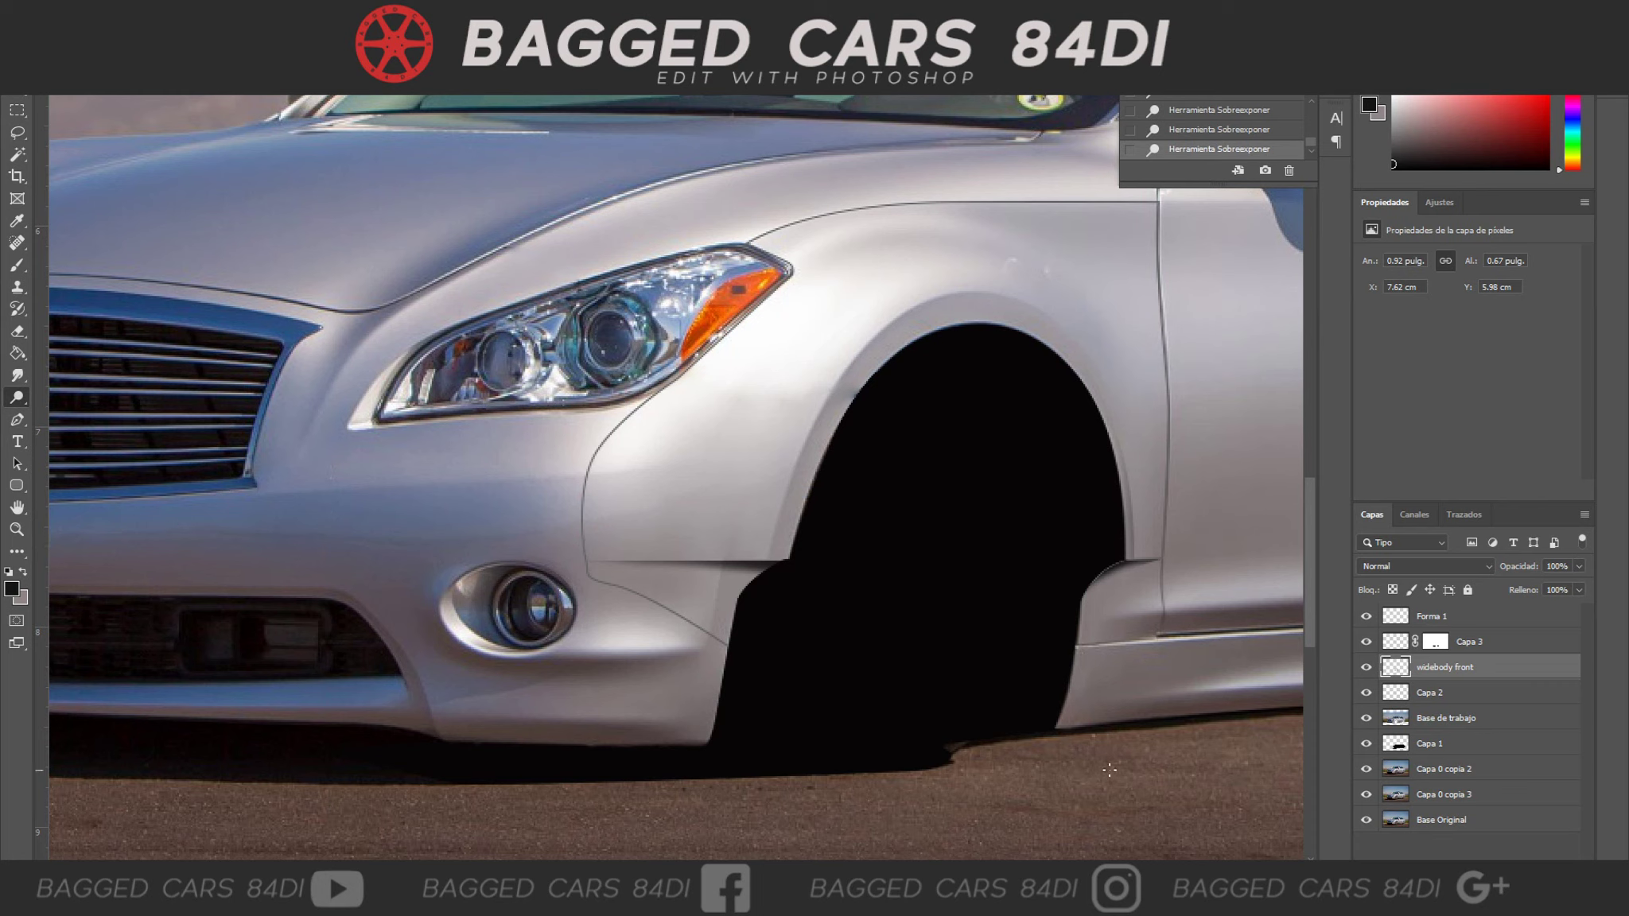
key(alt+bracketleft)
key(alt+bracketleft)
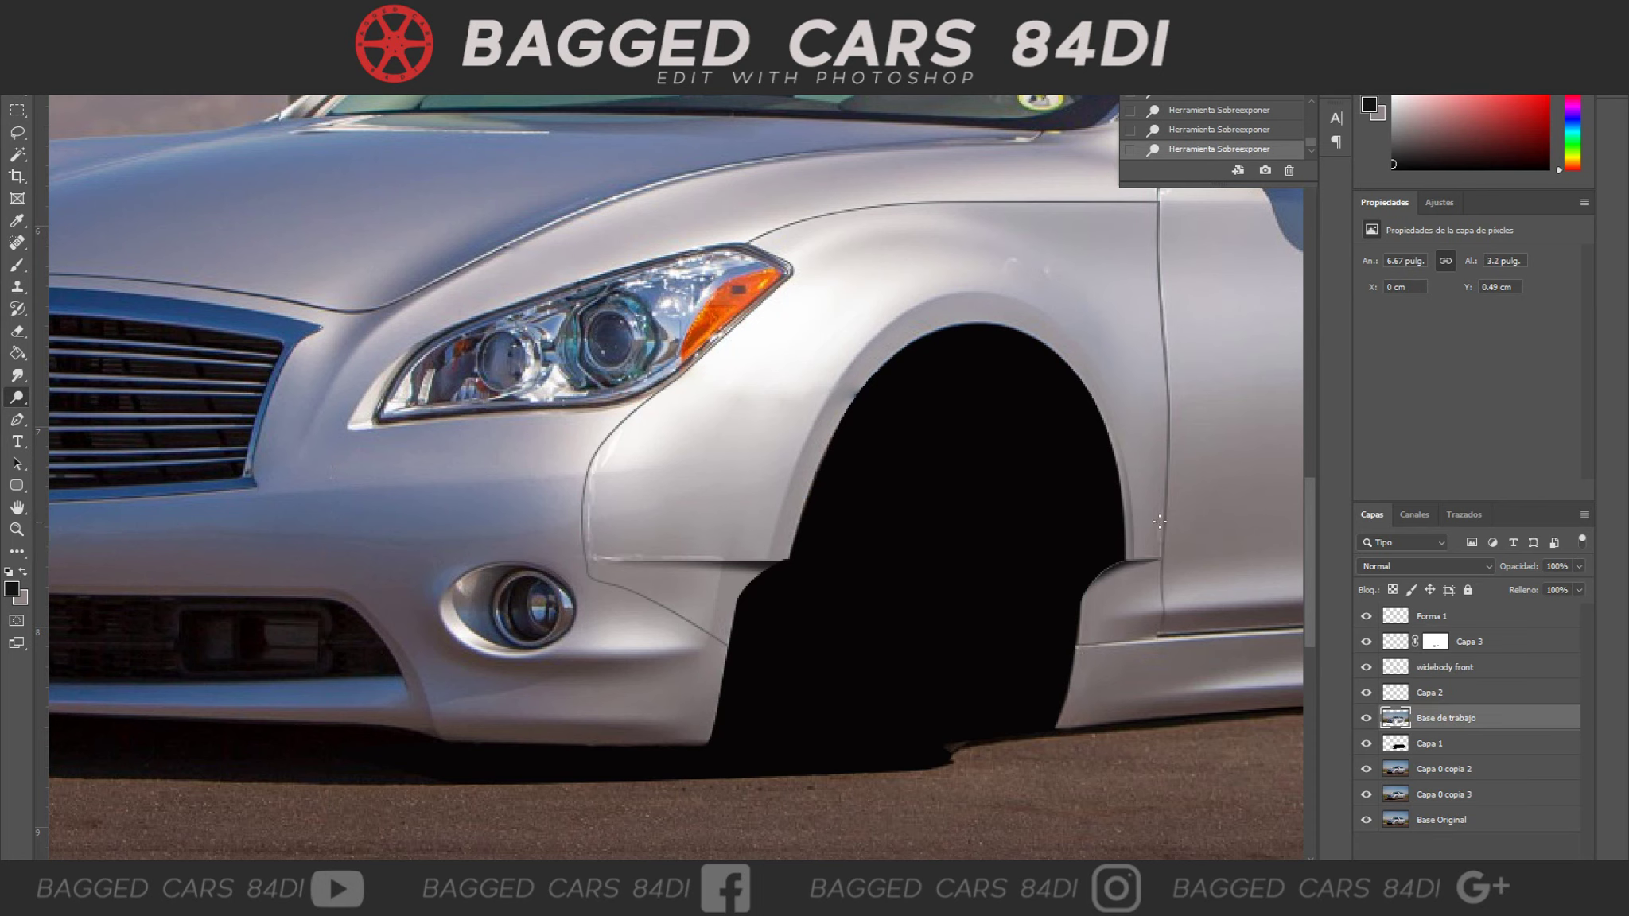
scroll(796, 485, up, 3)
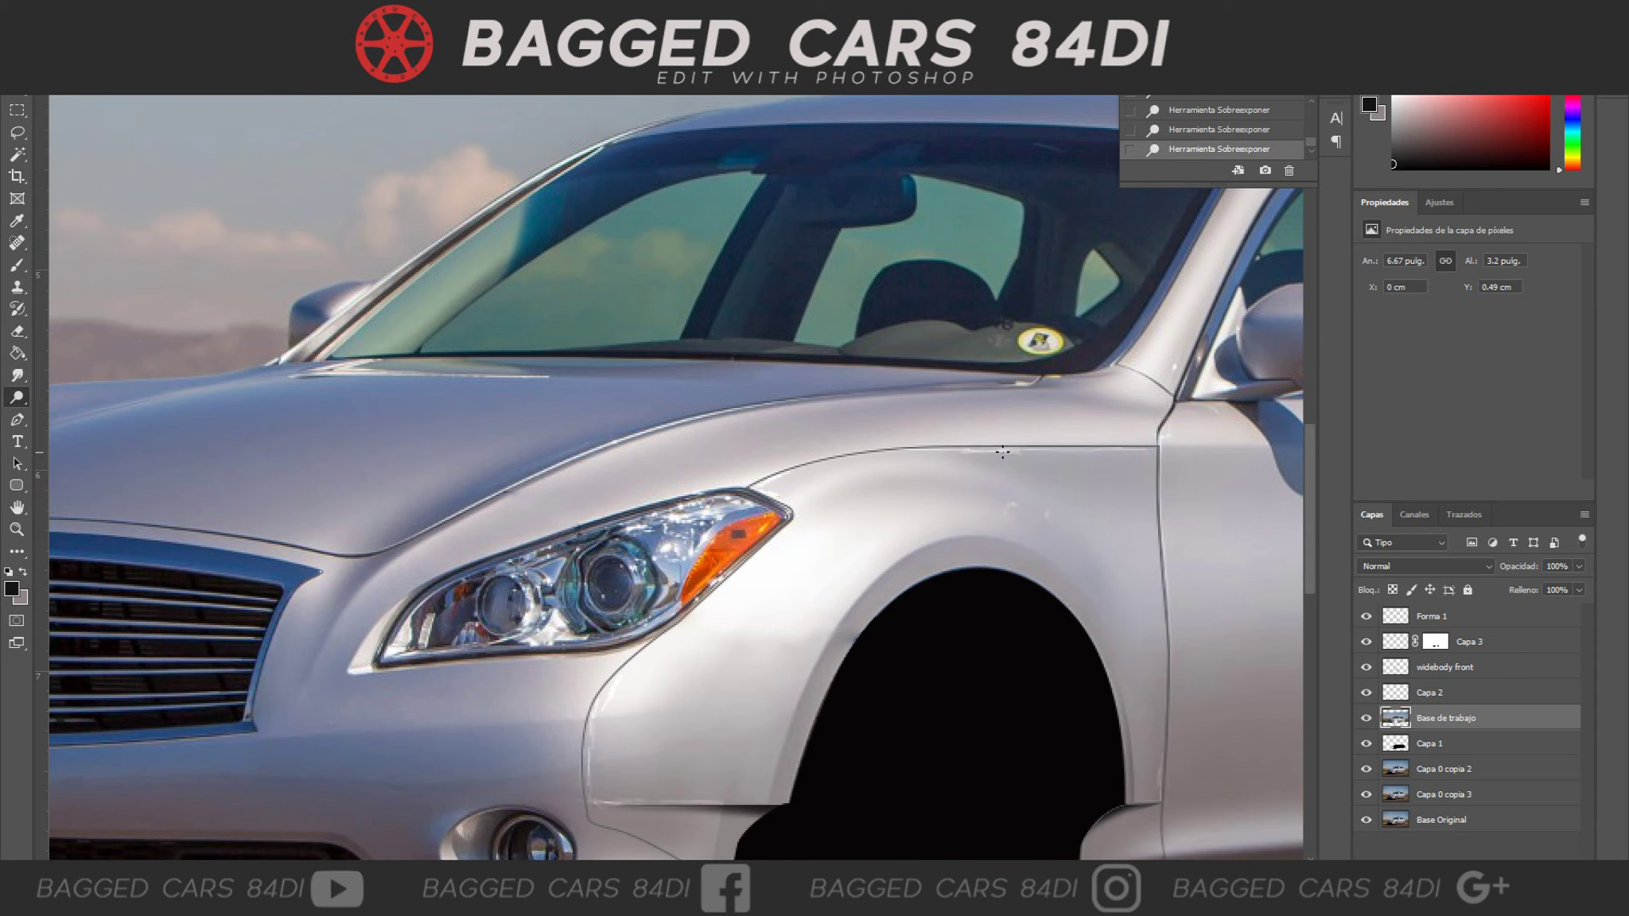
scroll(835, 751, up, 2)
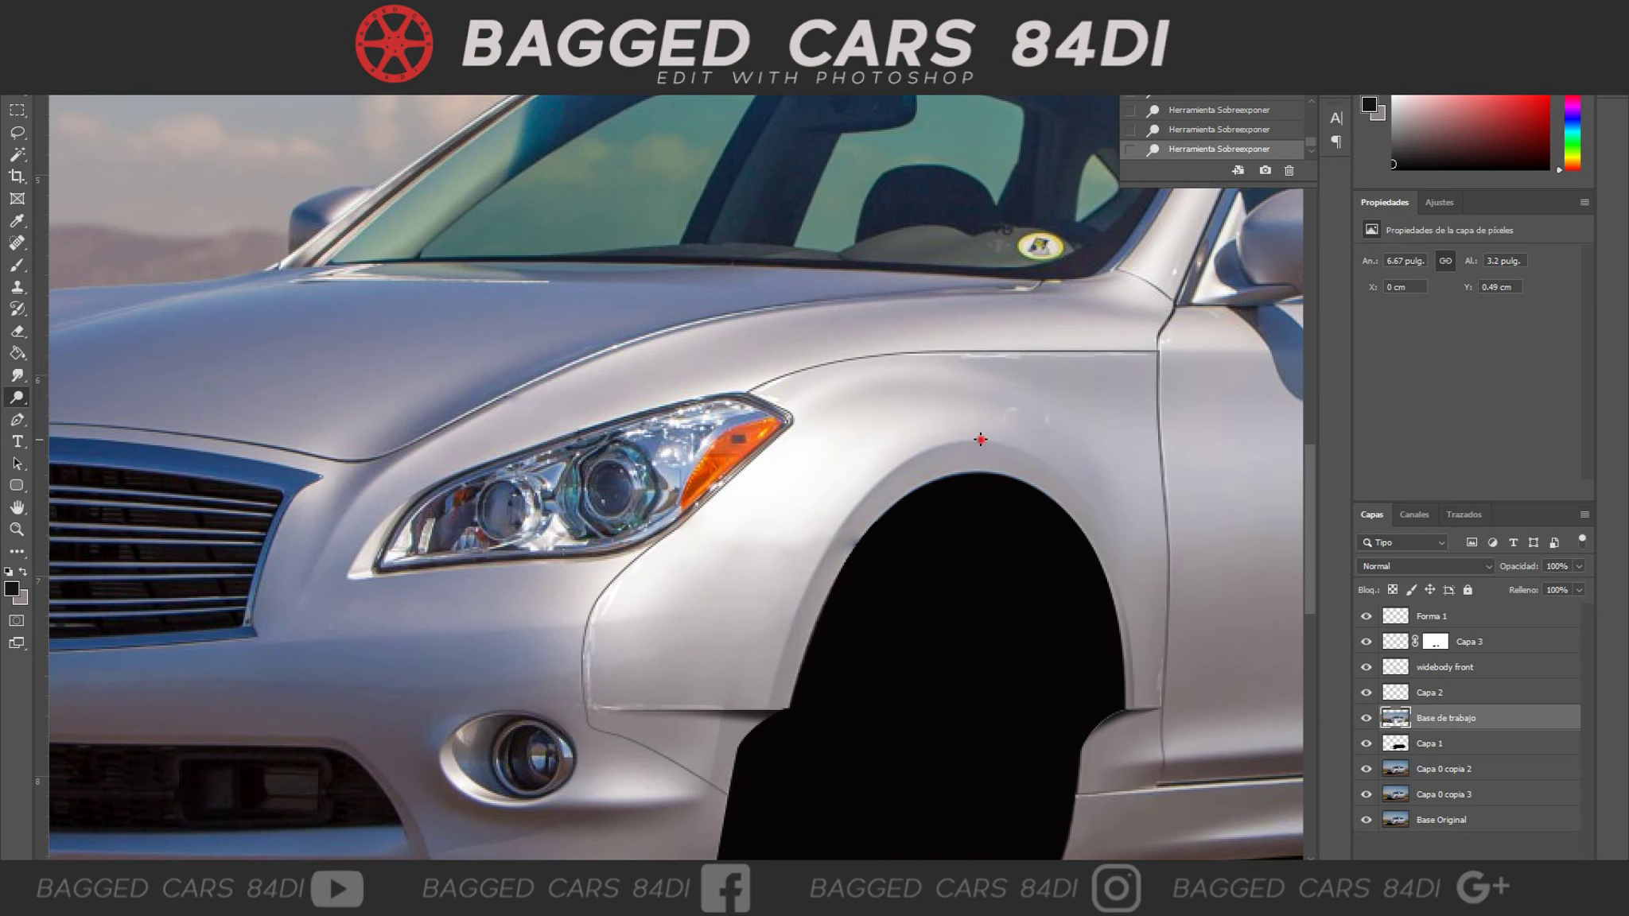
ctrl+click(956, 438)
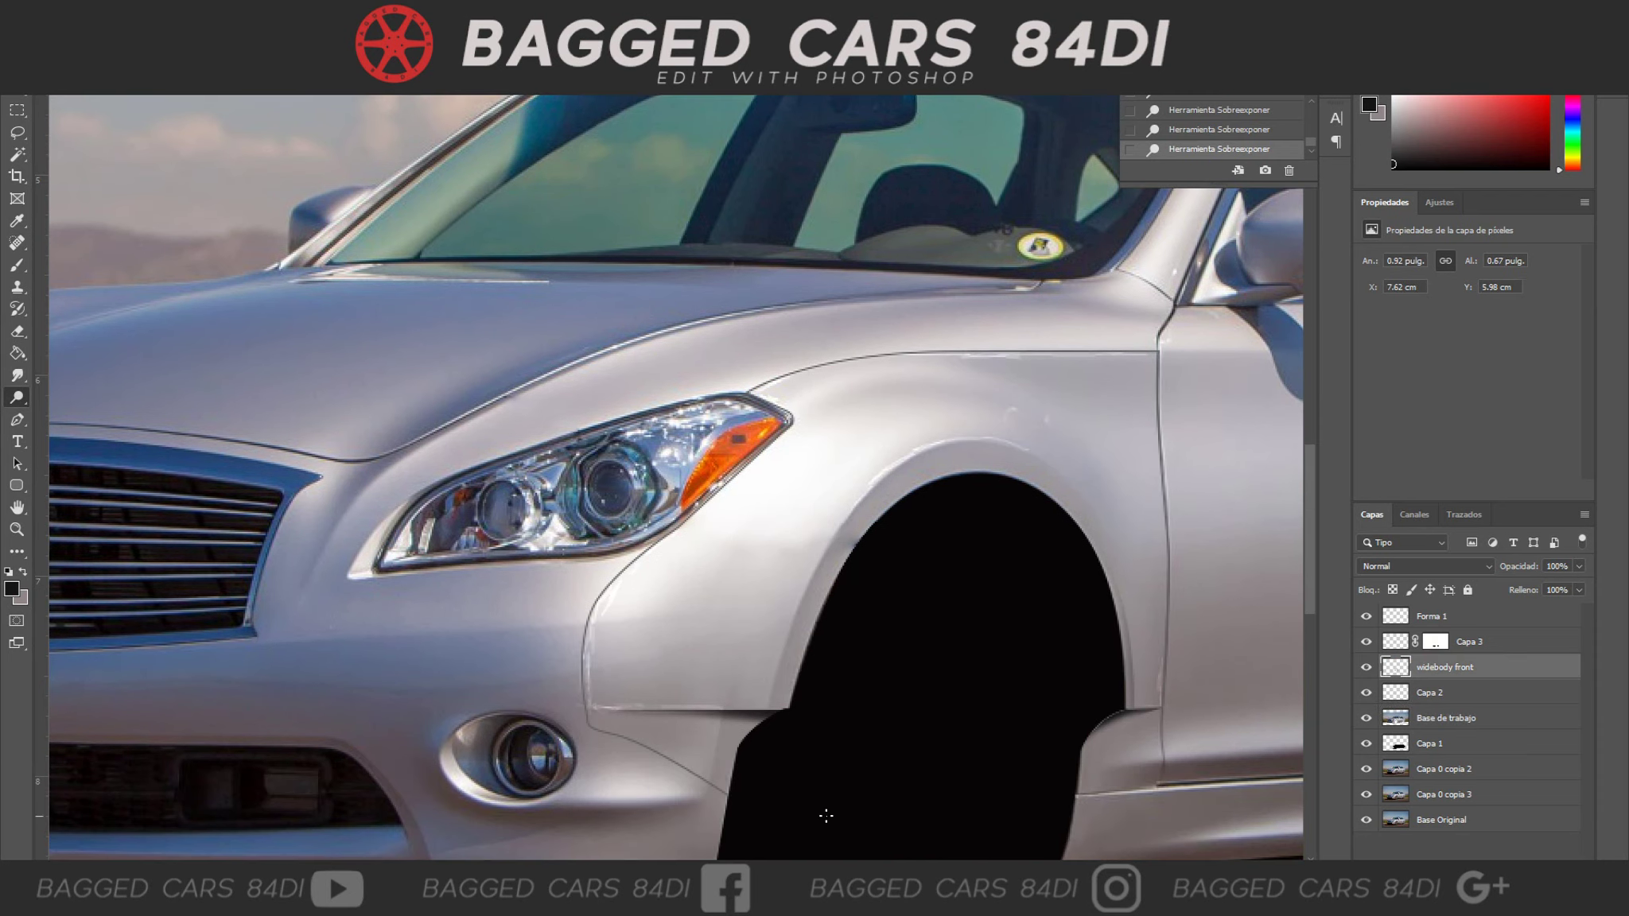
scroll(926, 774, up, 2)
key(ctrl+0)
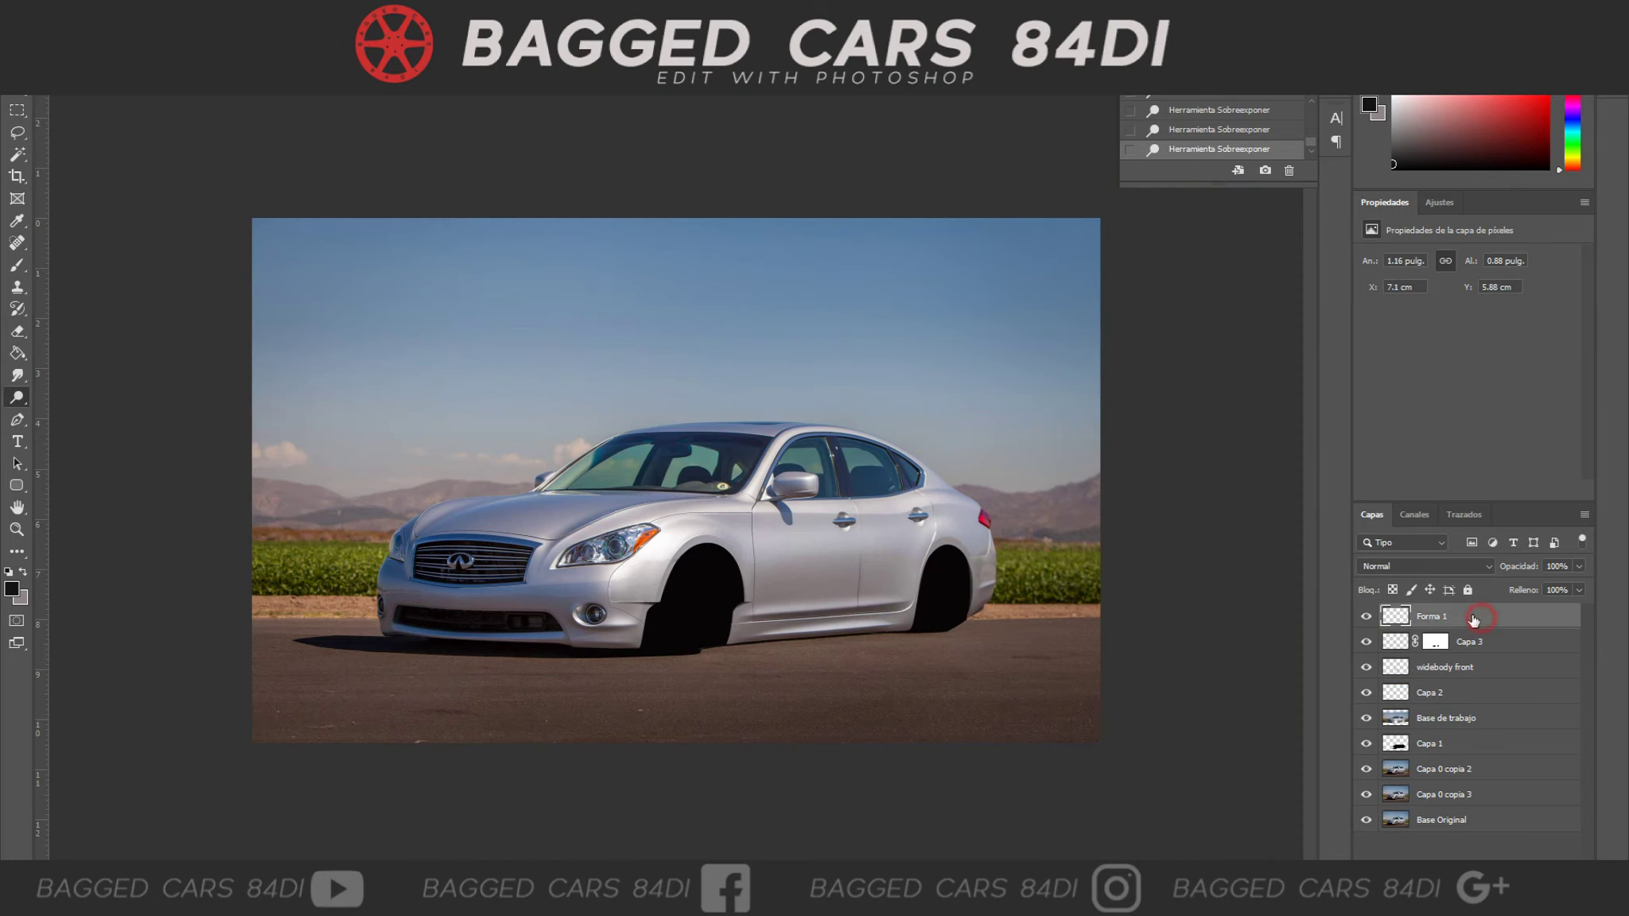
key(ctrl+plus)
key(ctrl+plus)
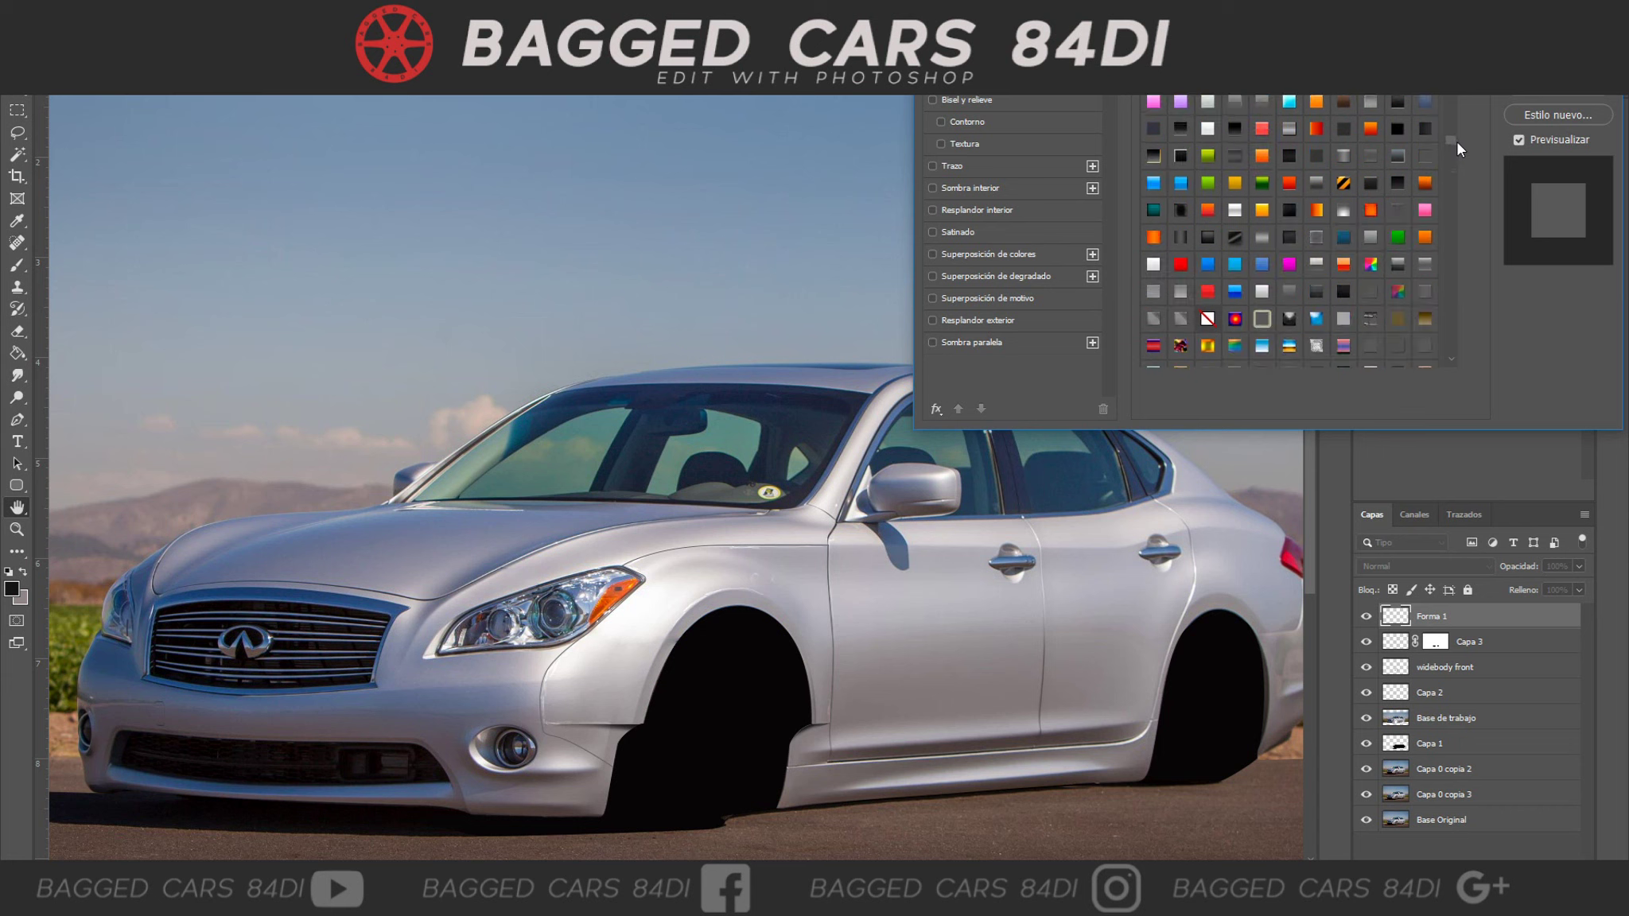
click(1397, 182)
click(967, 99)
double_click(1357, 156)
text(1)
click(1289, 237)
key(Up)
key(Up)
key(Up)
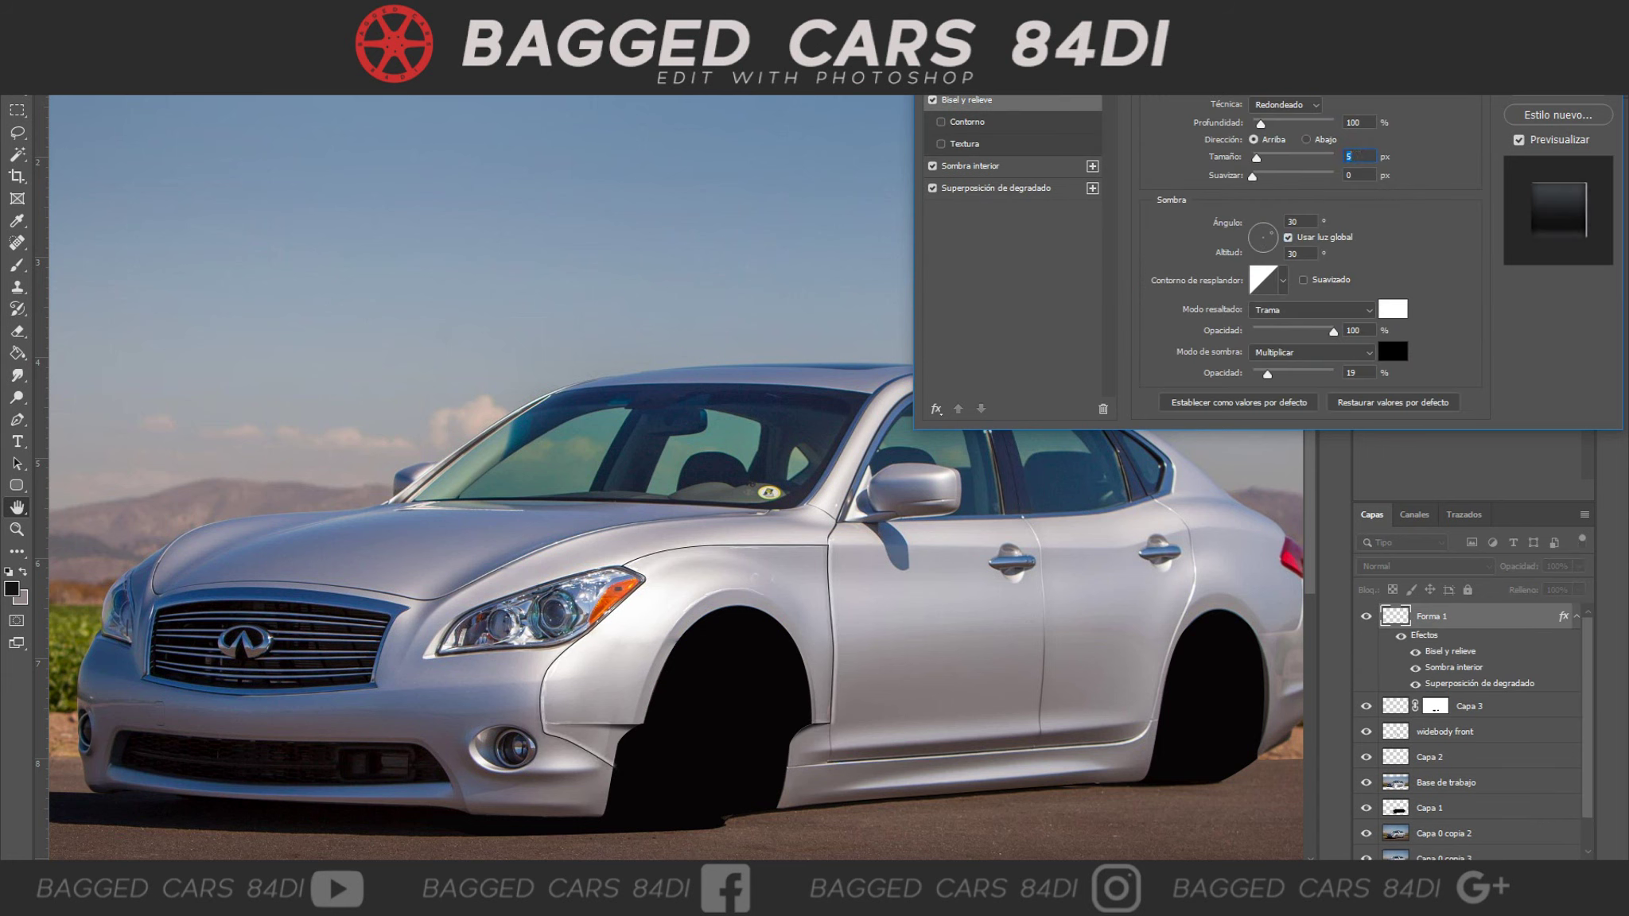
key(Return)
double_click(1454, 619)
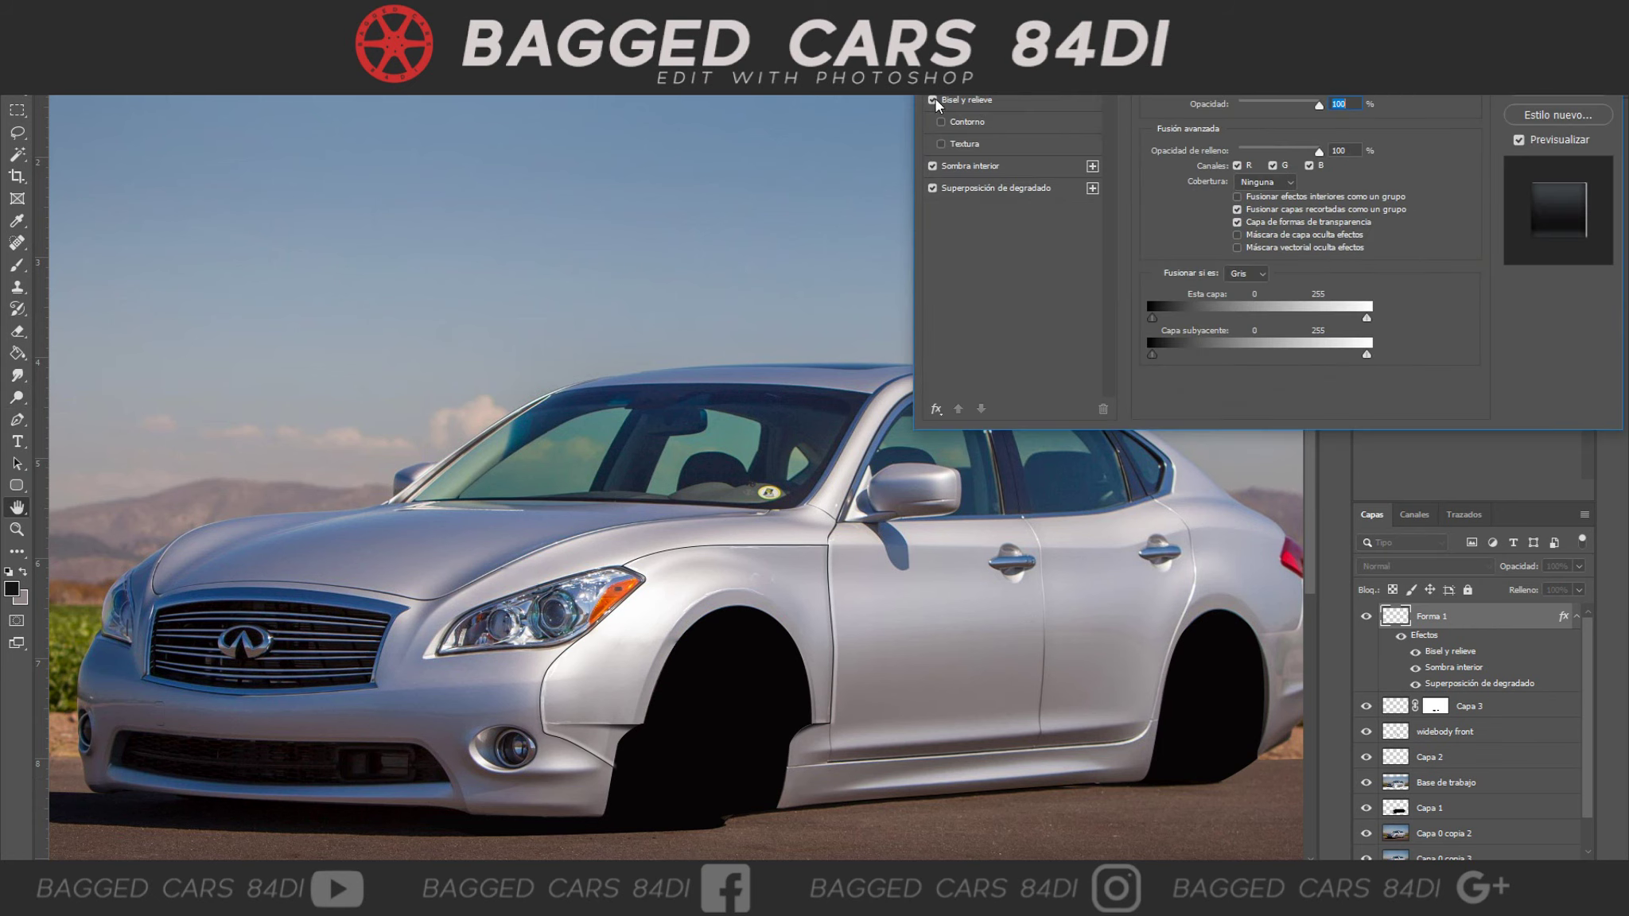
text(29)
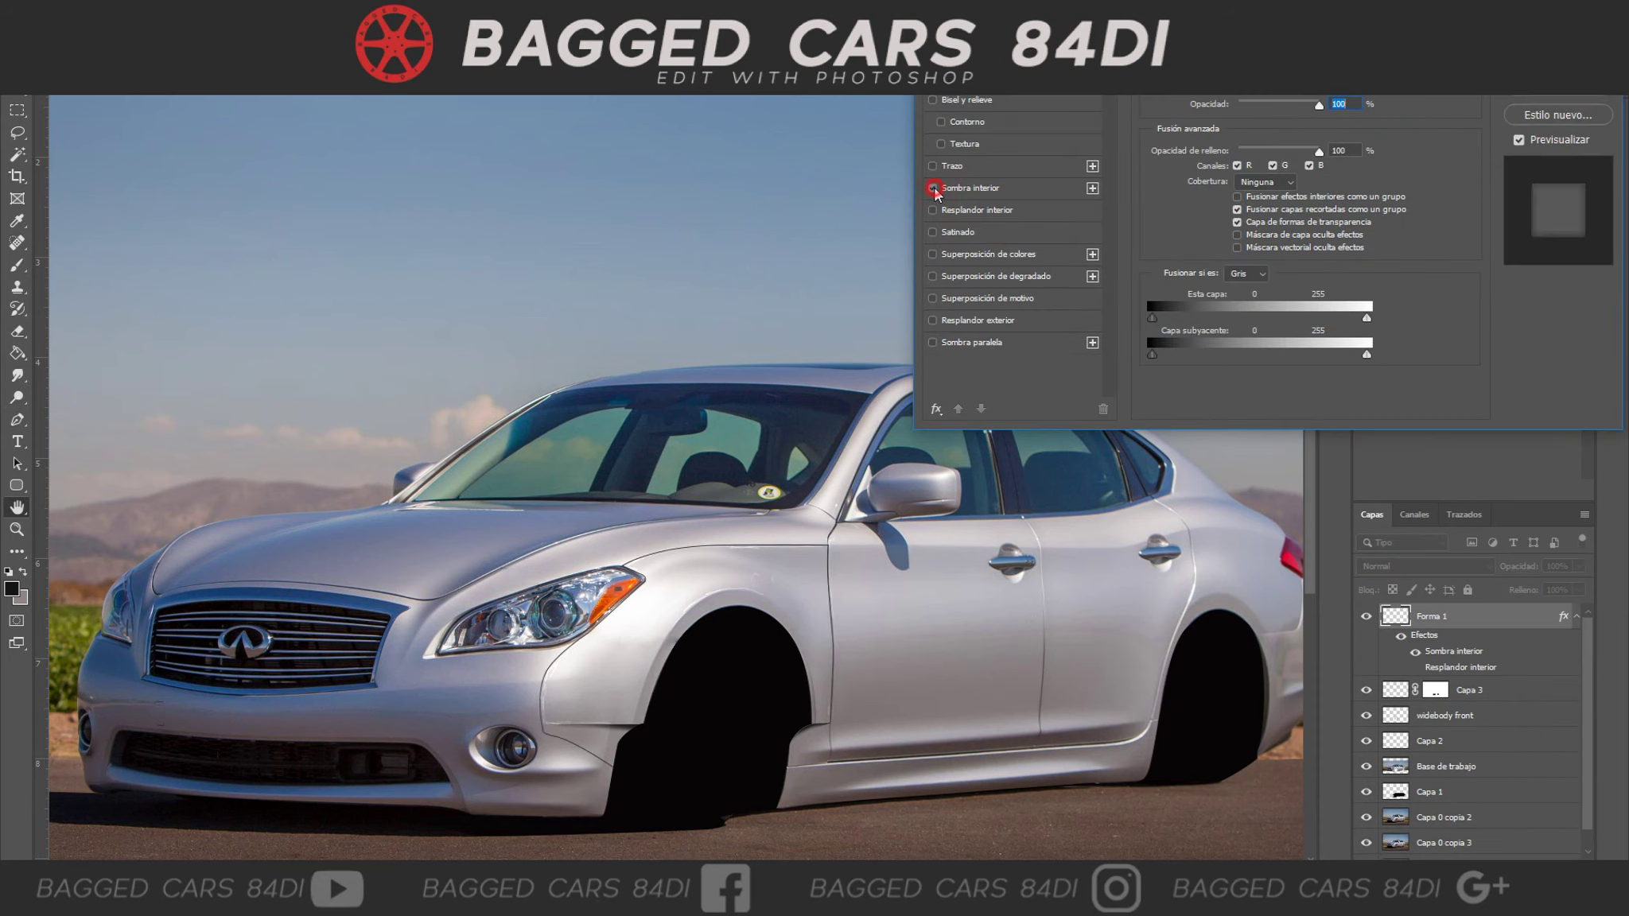
key(ctrl+minus)
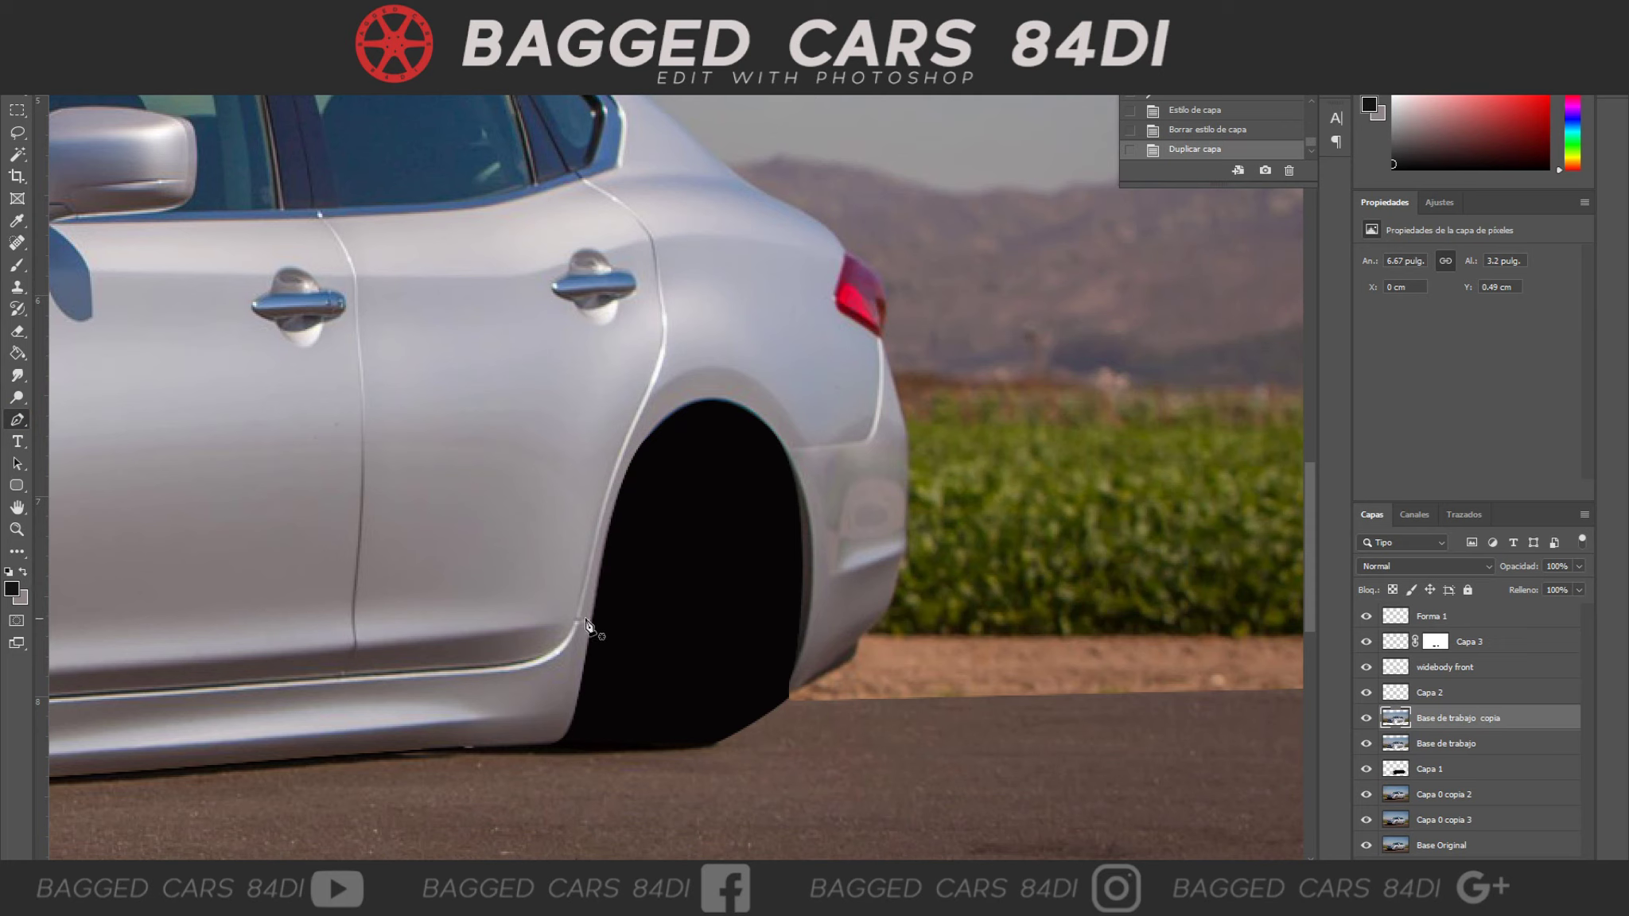
Pen-outline the rear flare, apply it as a mask, and name the layer 'widebody back'.
click(592, 620)
click(530, 624)
drag(694, 336, 836, 322)
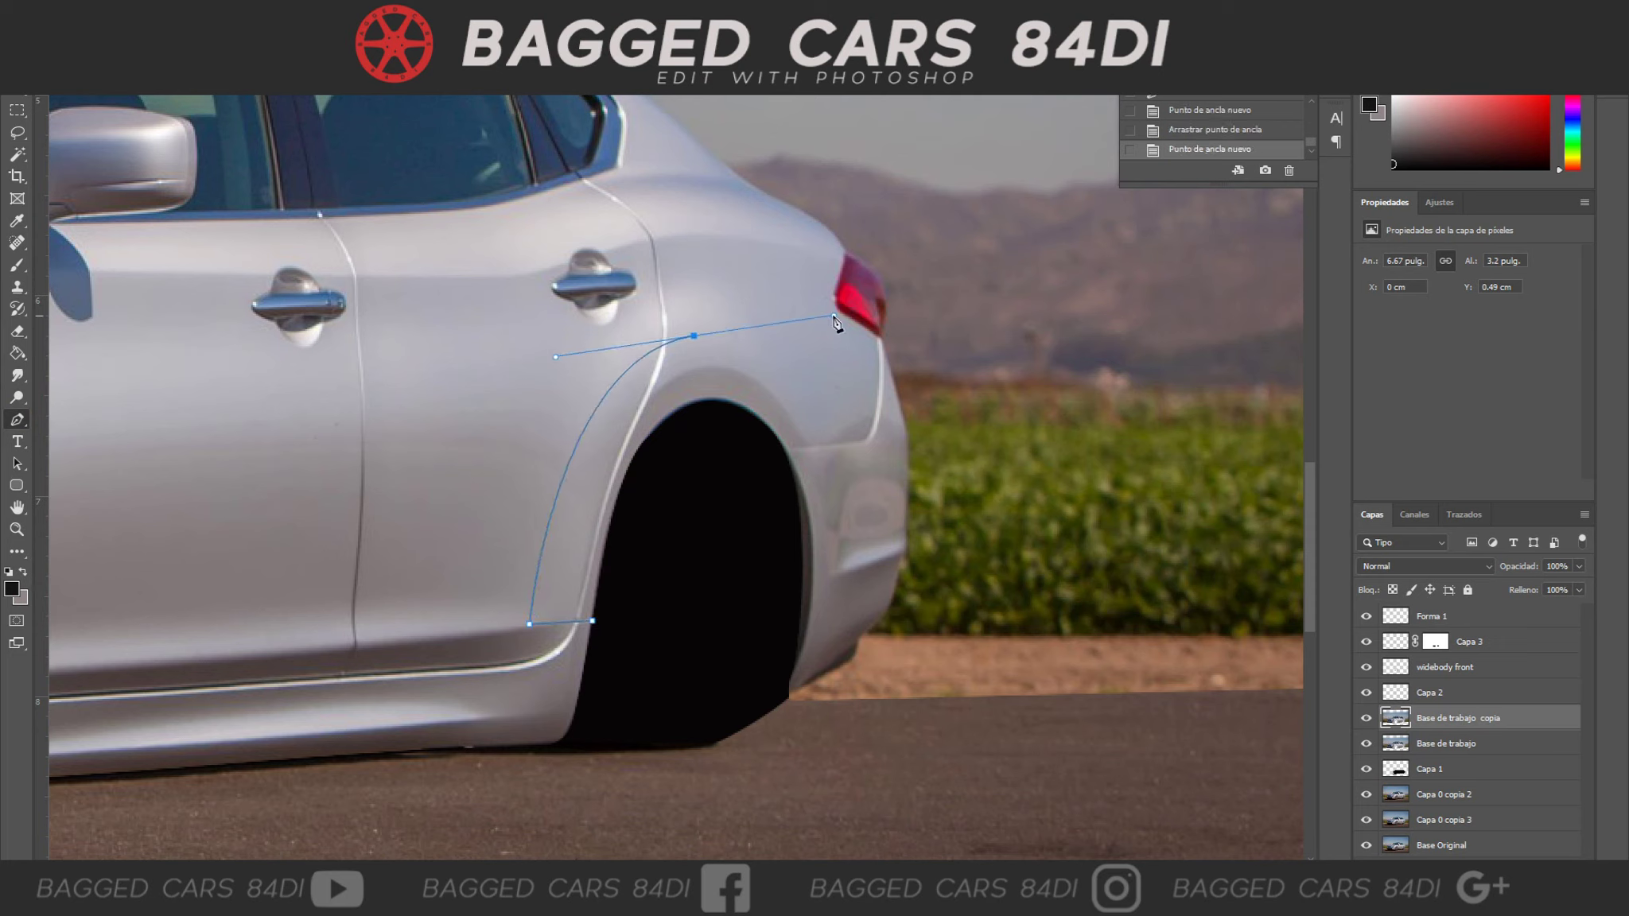
drag(827, 487, 819, 500)
key(ctrl+Return)
right_click(1435, 717)
click(1424, 766)
double_click(1448, 717)
text(widebody back)
key(Return)
Nudge the widebody back flare three steps right over the rear wheel arch.
key(v)
key(Right)
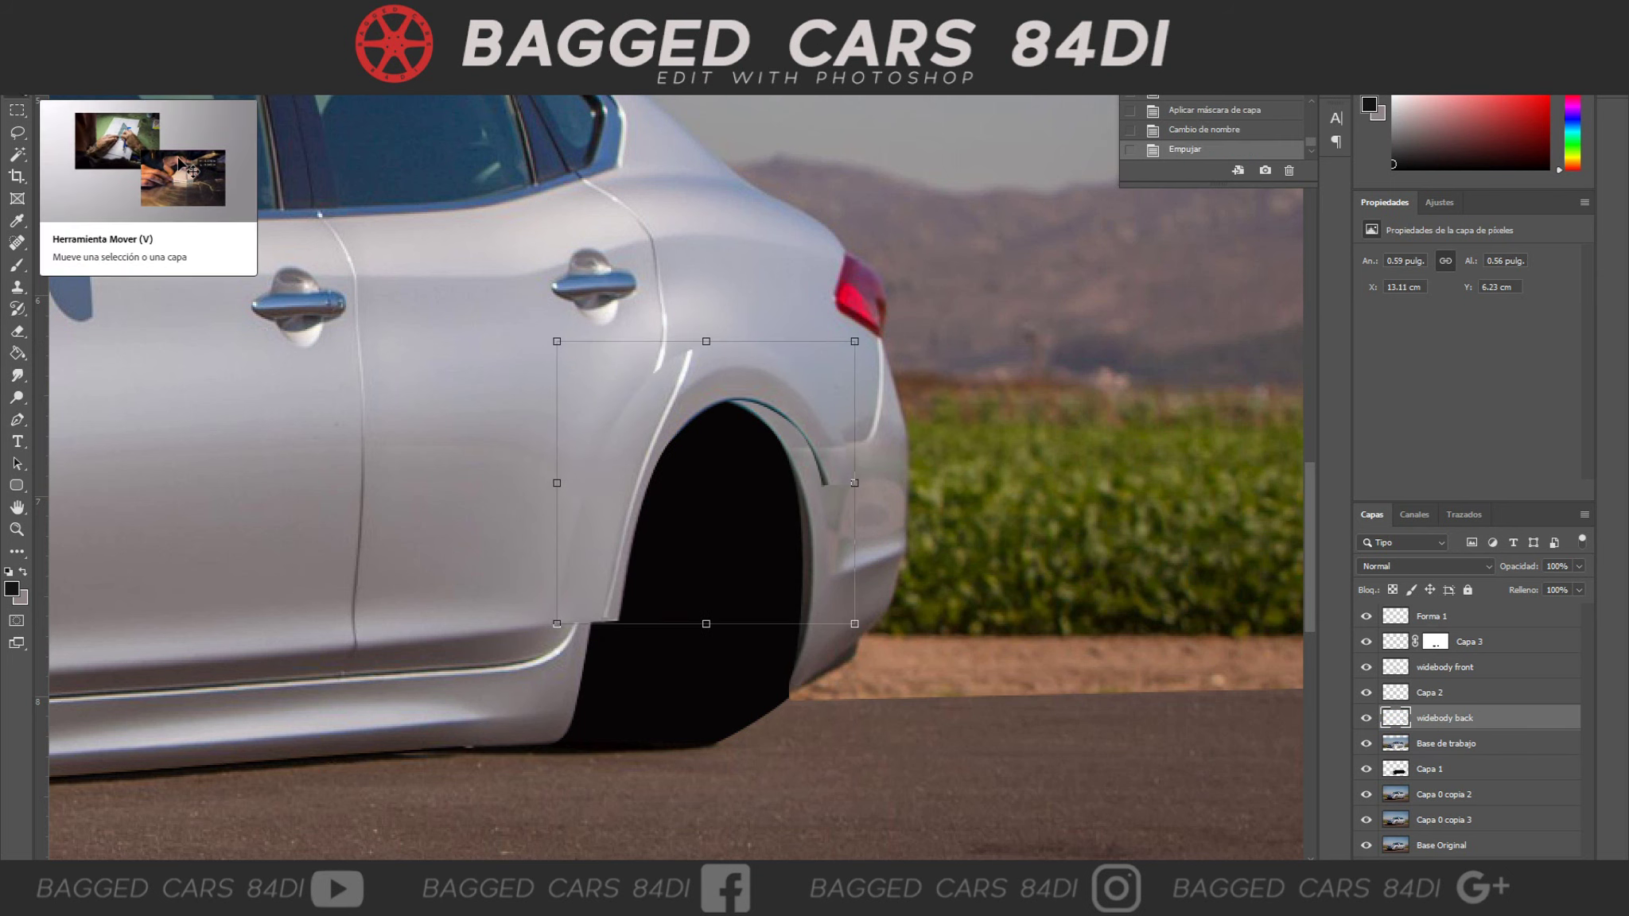
key(Right)
key(ctrl+minus)
key(Right)
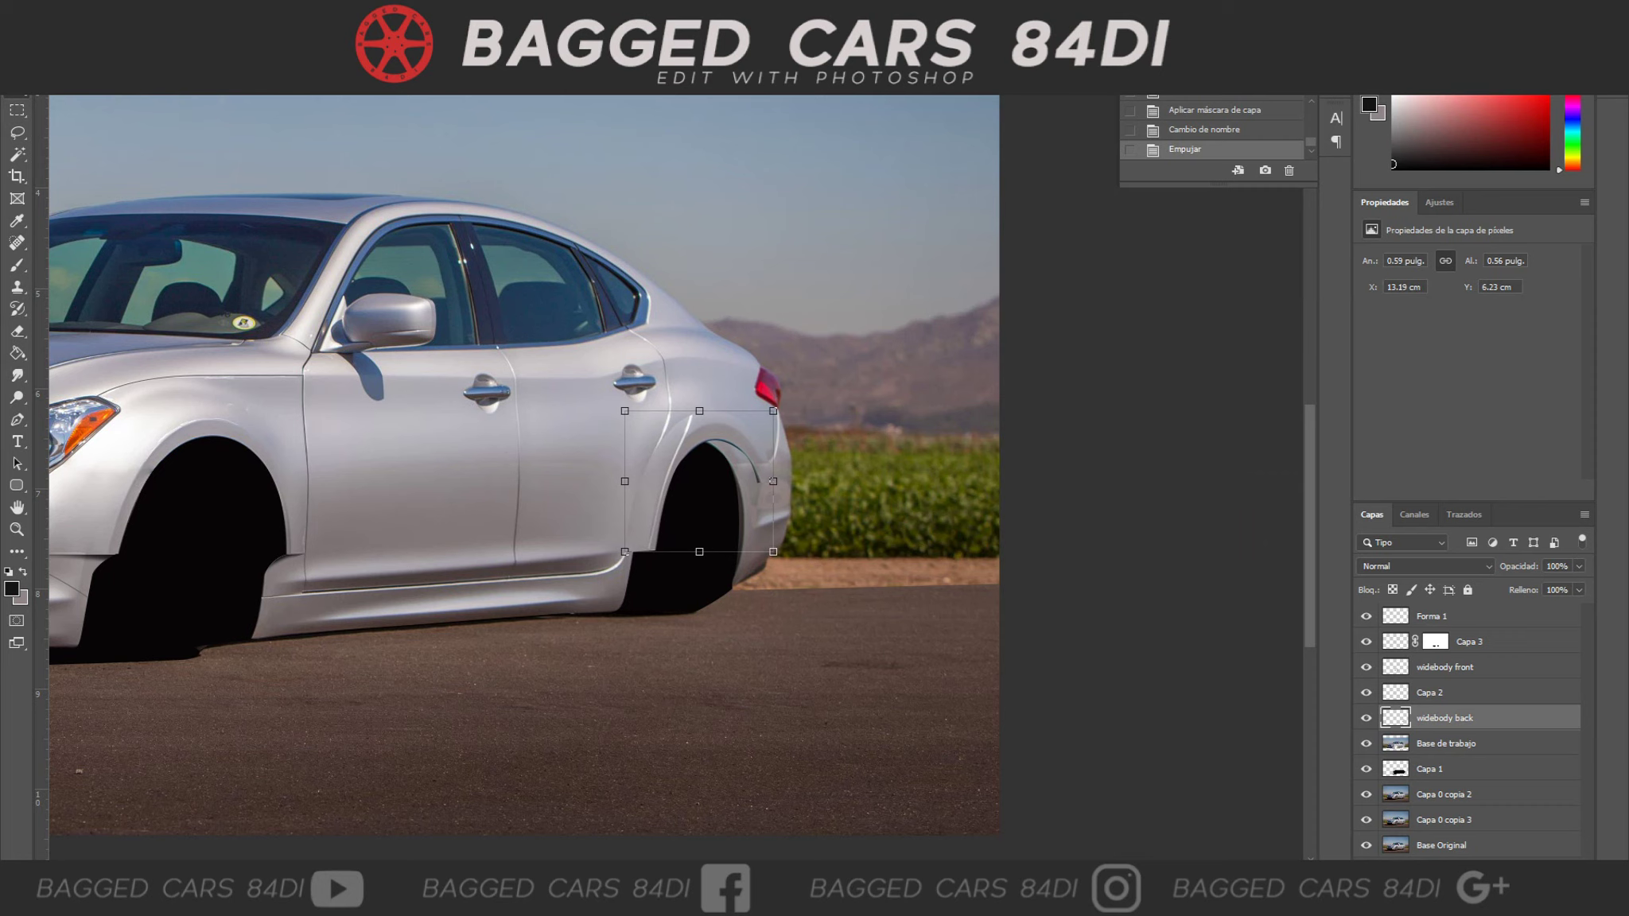
key(ctrl+plus)
ctrl+click(1396, 718)
Spot-heal the seams along the rear flare's arch.
key(j)
drag(680, 382, 716, 350)
drag(672, 469, 736, 402)
drag(628, 620, 637, 589)
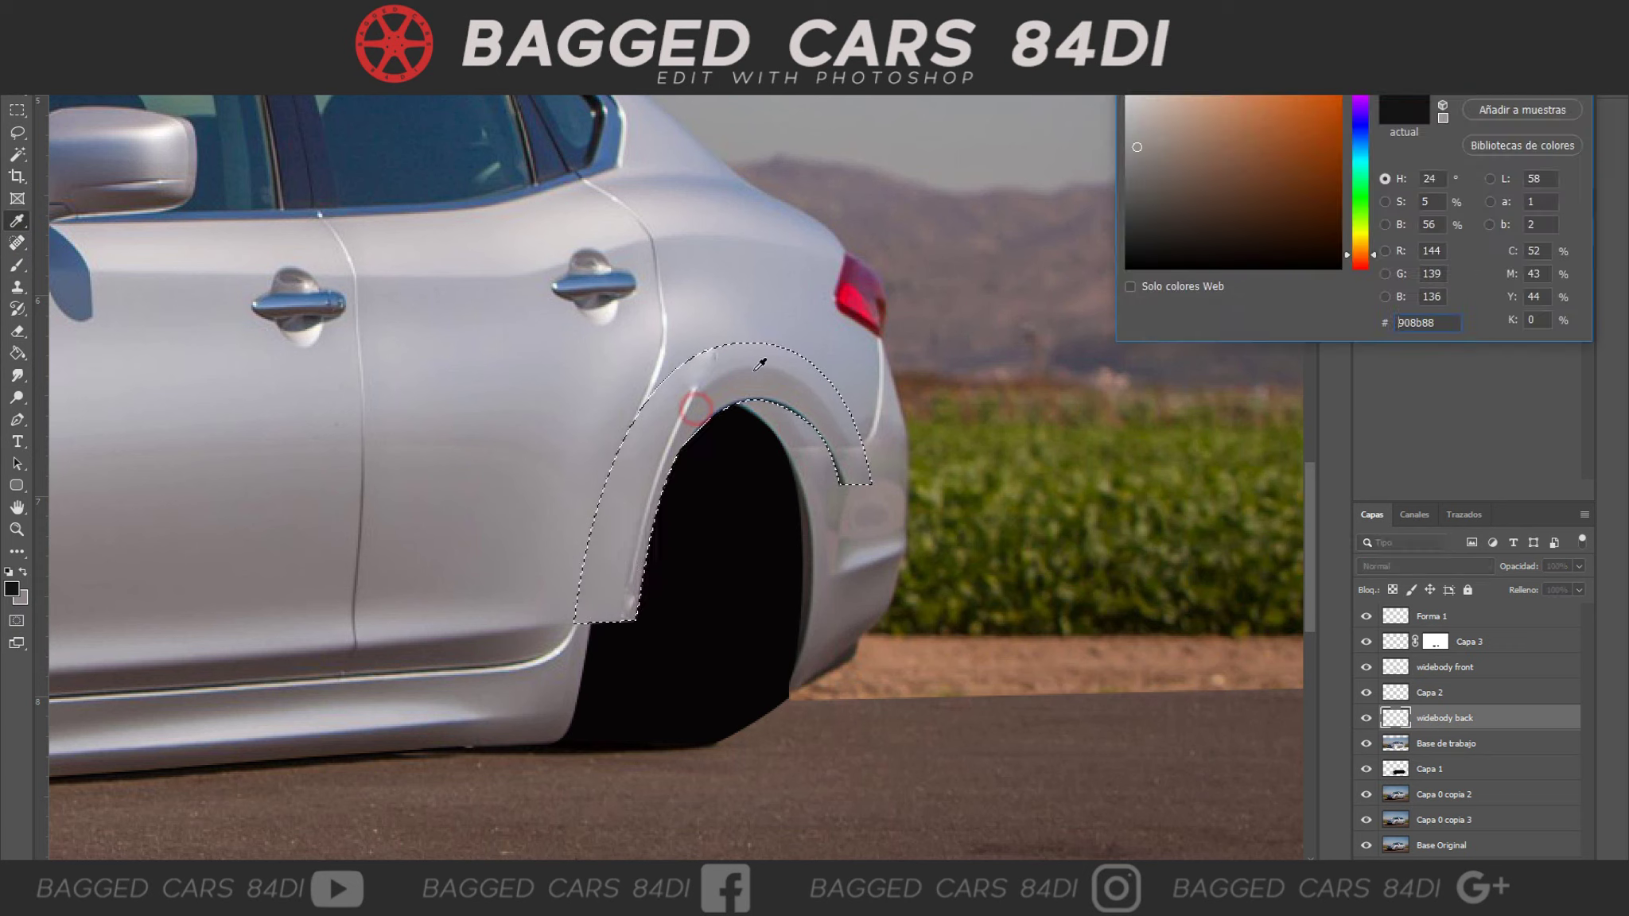
Paint light grey over the rear flare's upper edge and along its length.
key(b)
right_click(620, 414)
key(Escape)
click(671, 469)
drag(671, 470, 637, 605)
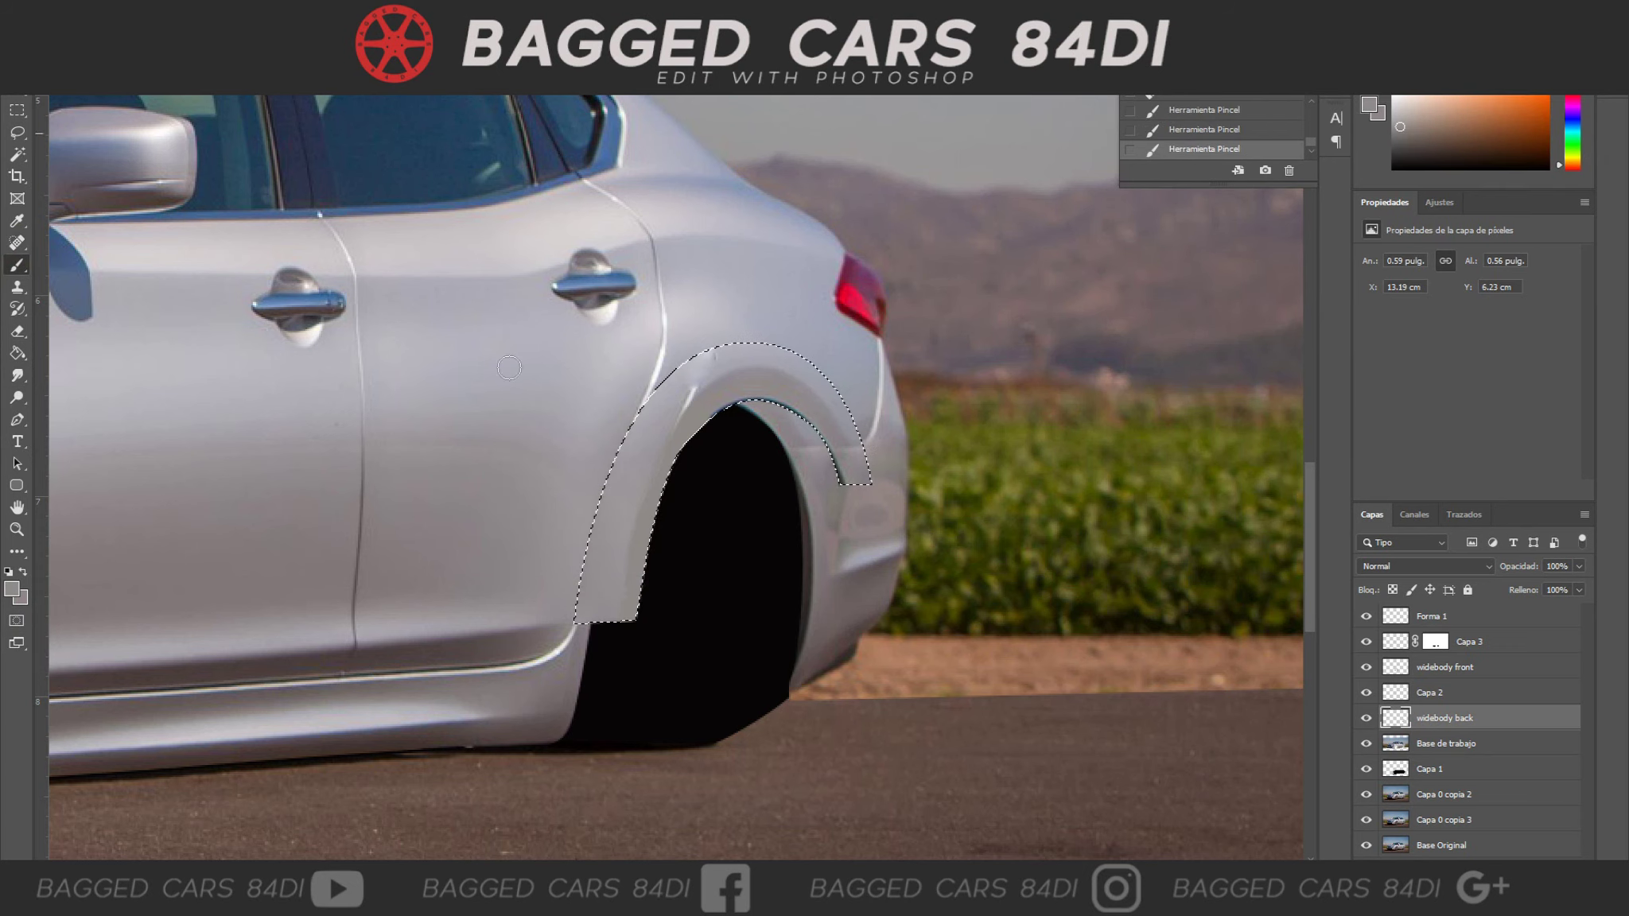
drag(739, 402, 843, 477)
right_click(707, 398)
key(Return)
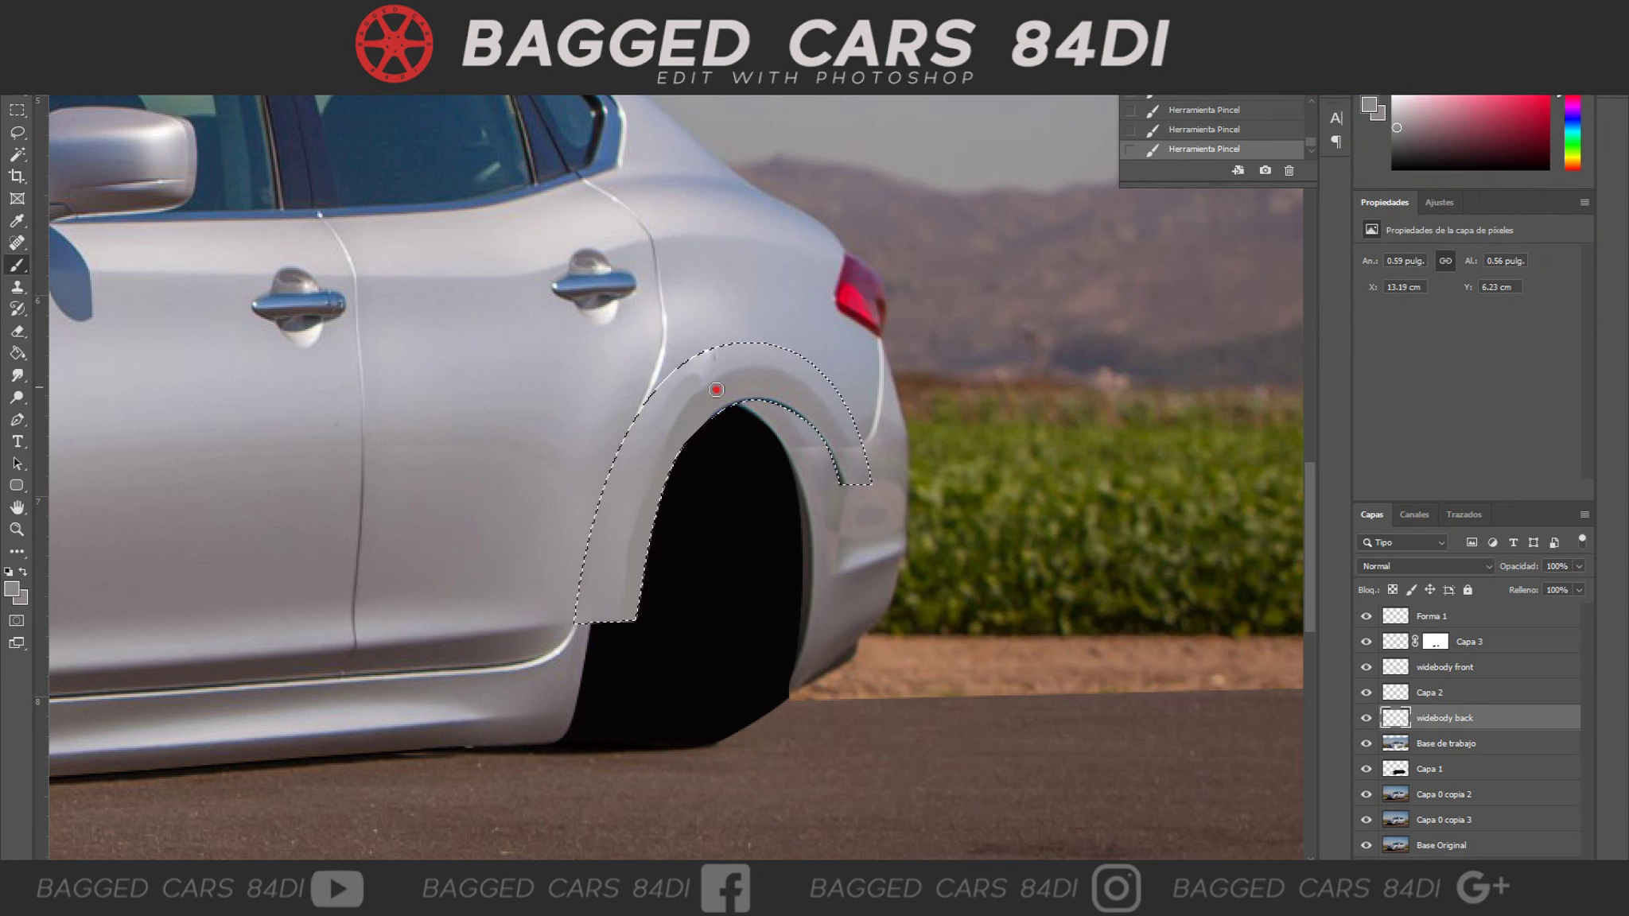
Smudge the flare's edges into the silver body and clear the selection.
key(r)
mouse_move(621, 612)
mouse_down()
mouse_move(716, 358)
mouse_move(843, 406)
mouse_up()
drag(669, 604, 668, 389)
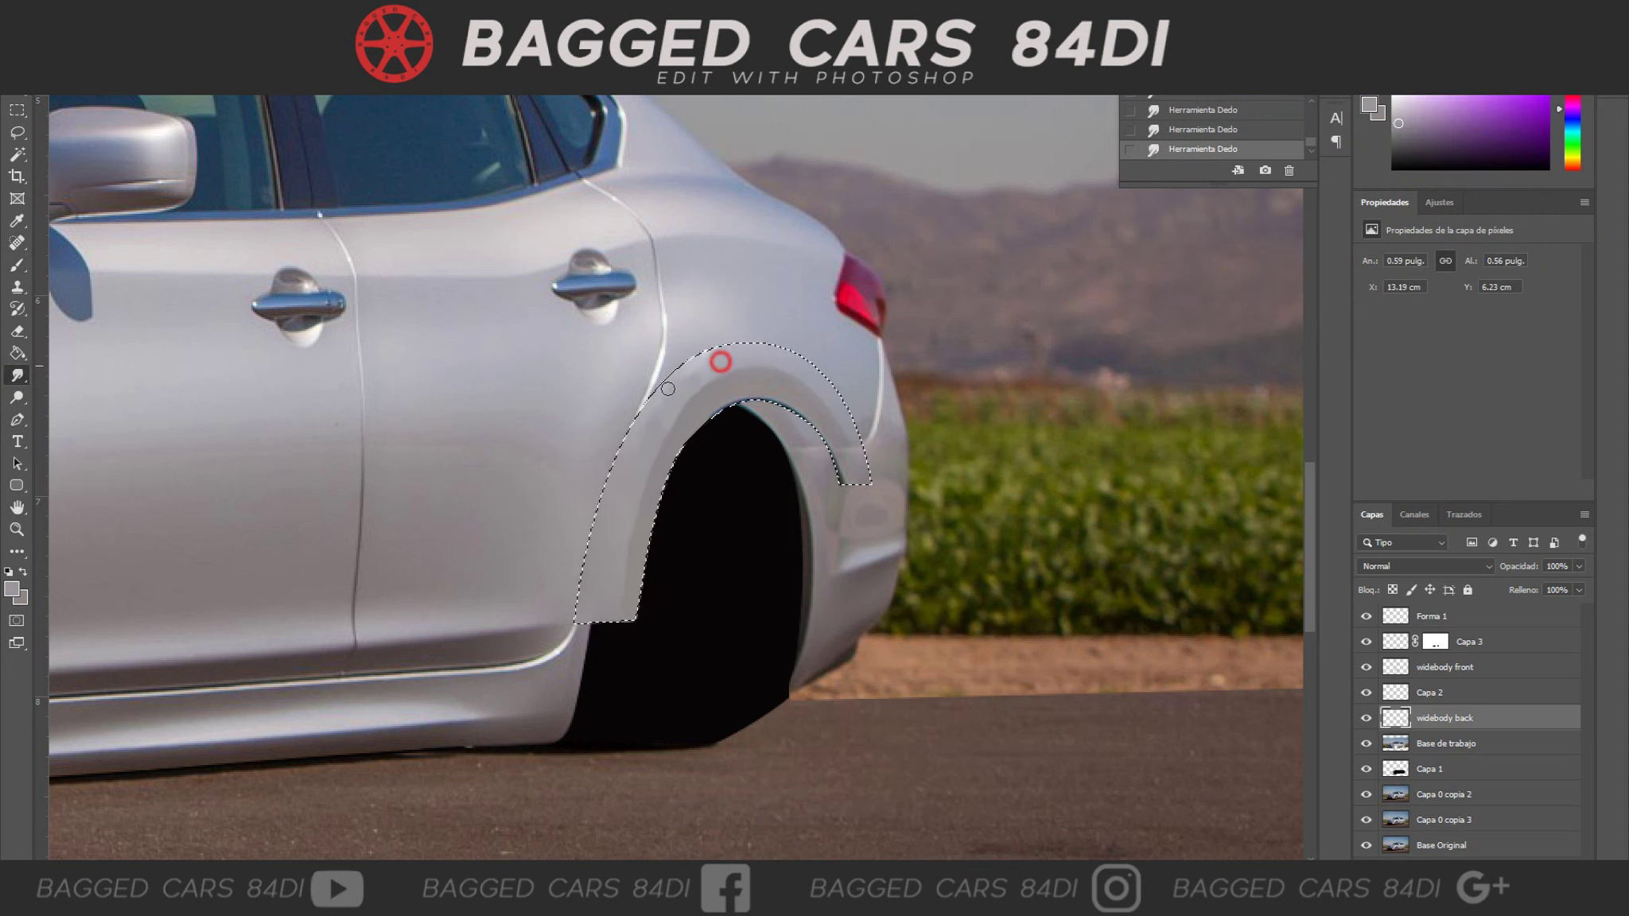
key(ctrl+d)
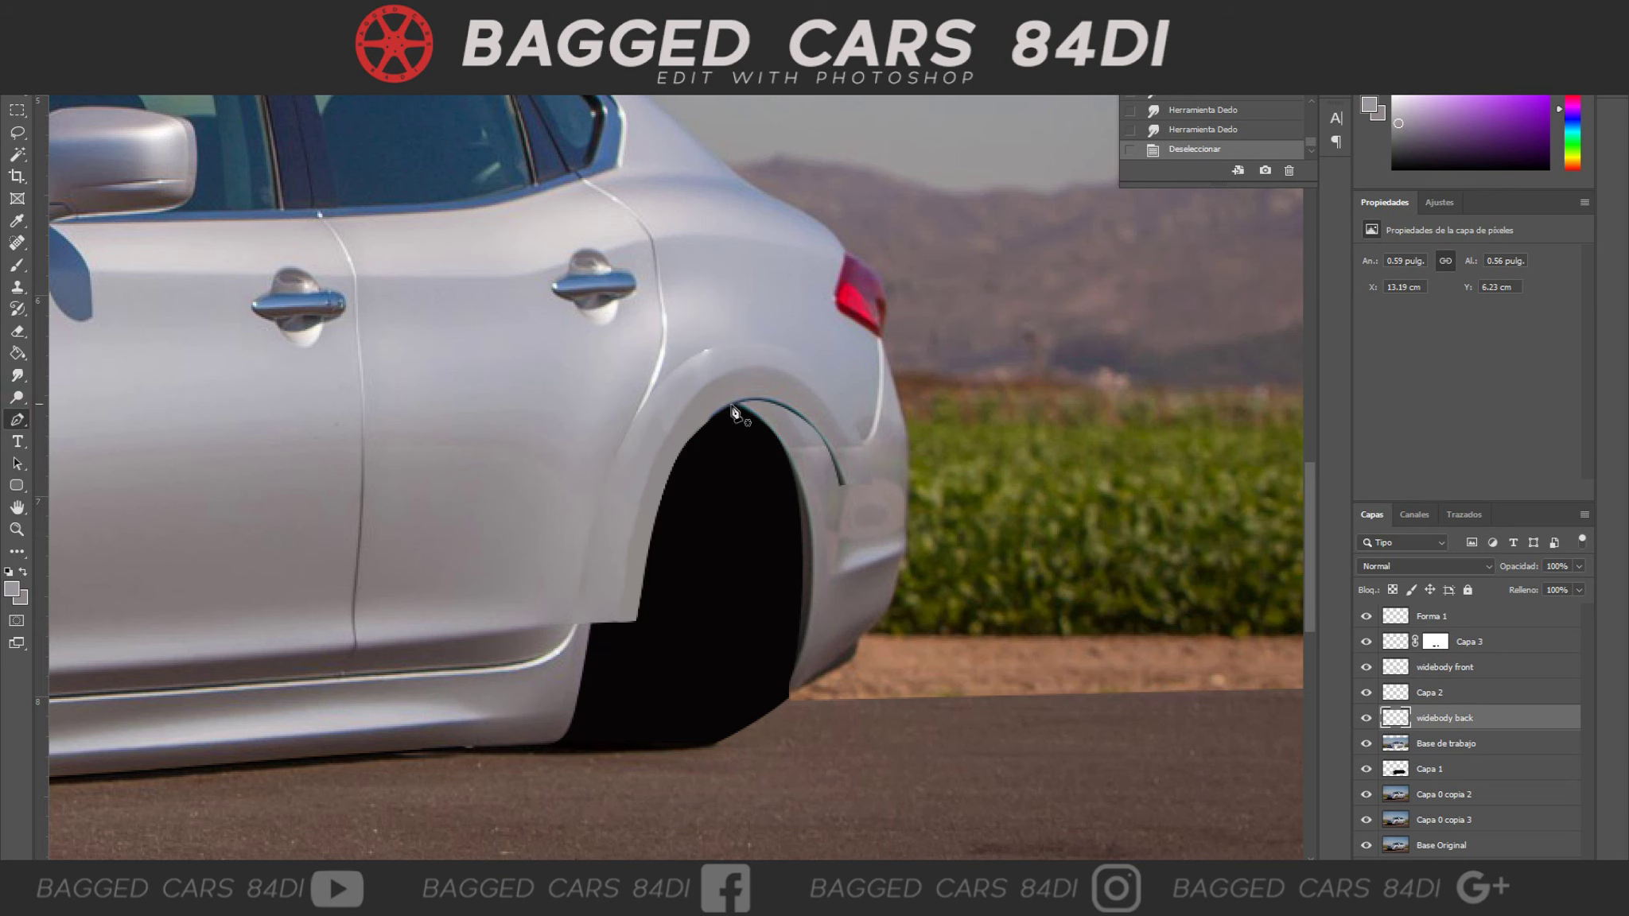
Delete the body paint inside the rear arch on Base de trabajo, checking beneath the flare.
key(alt+bracketleft)
click(732, 406)
click(841, 482)
click(776, 543)
click(732, 406)
key(ctrl+Return)
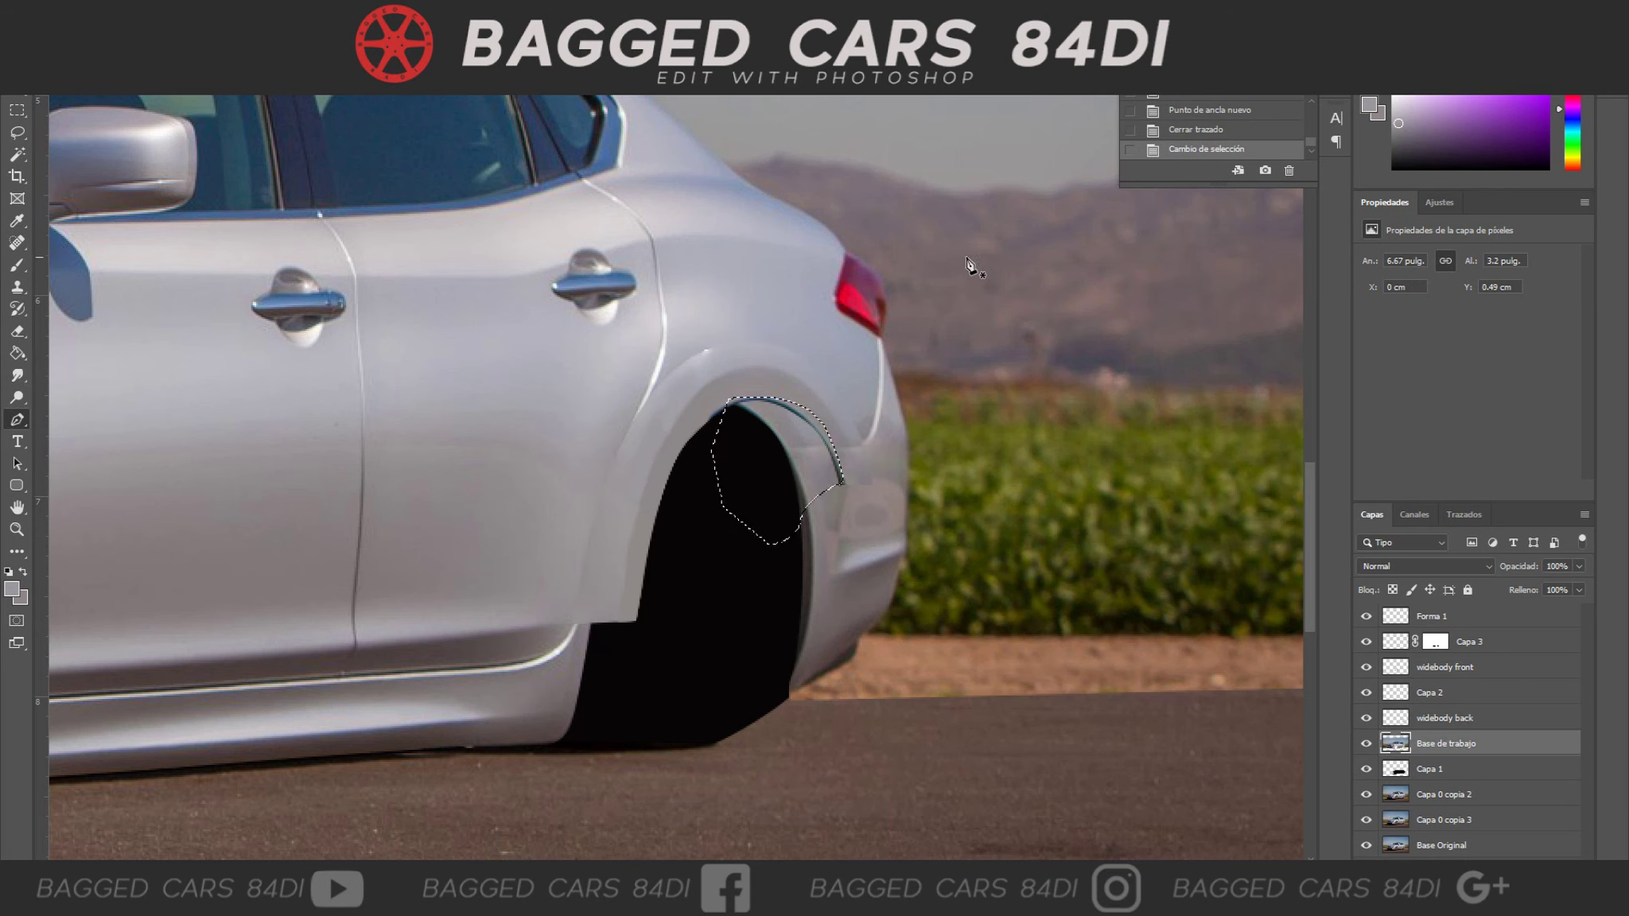
key(Delete)
key(ctrl+d)
click(1366, 718)
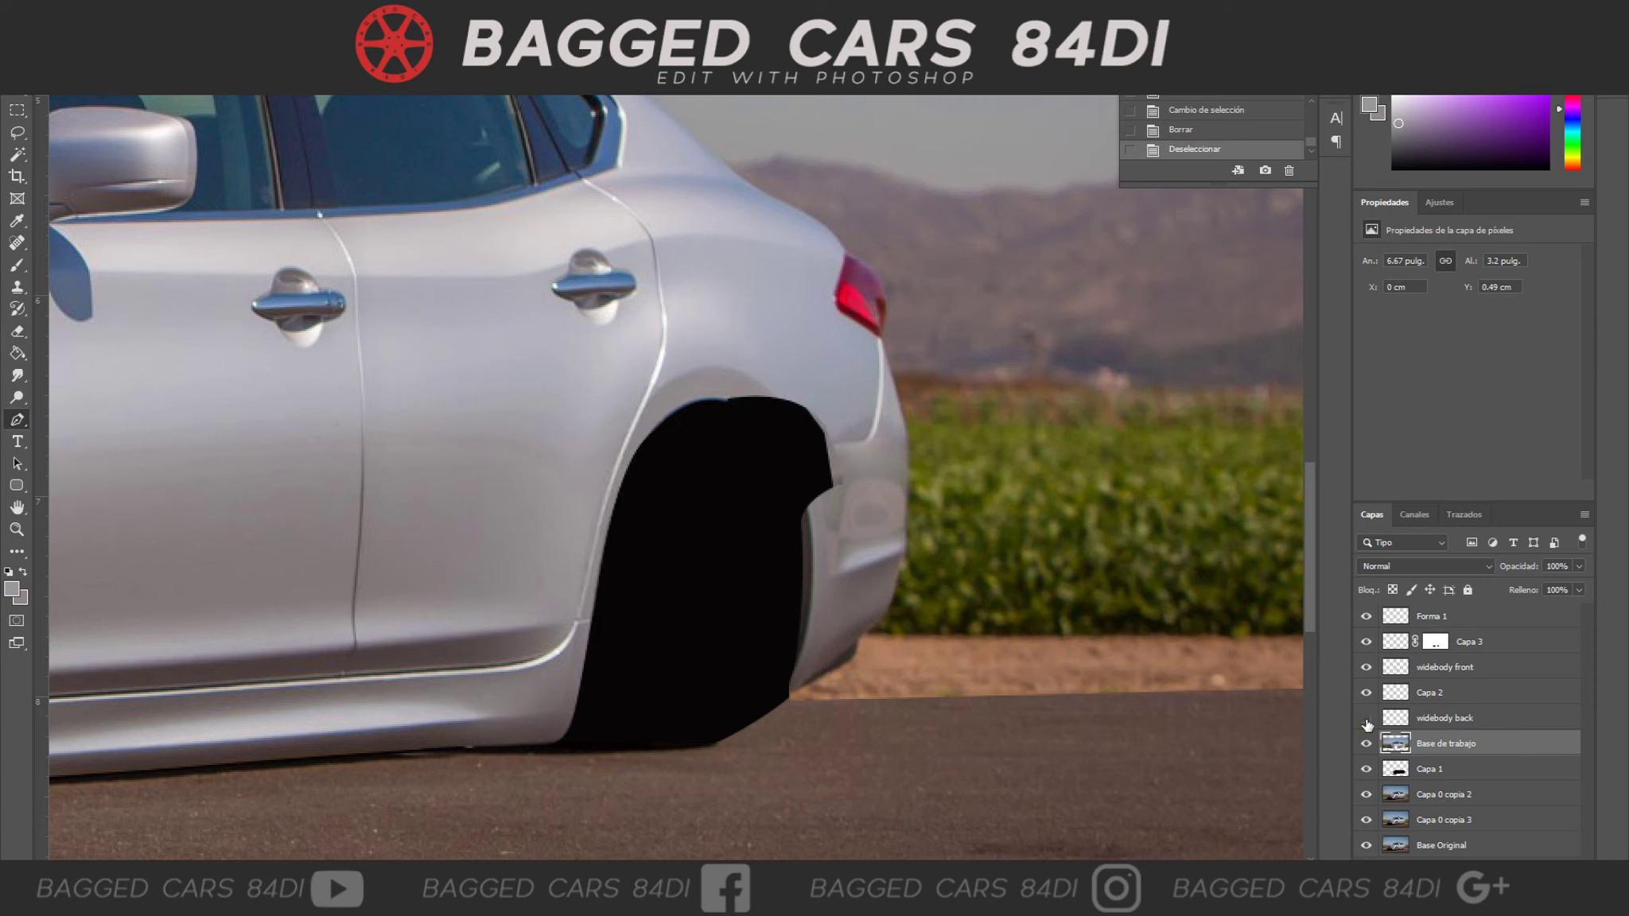
click(1367, 718)
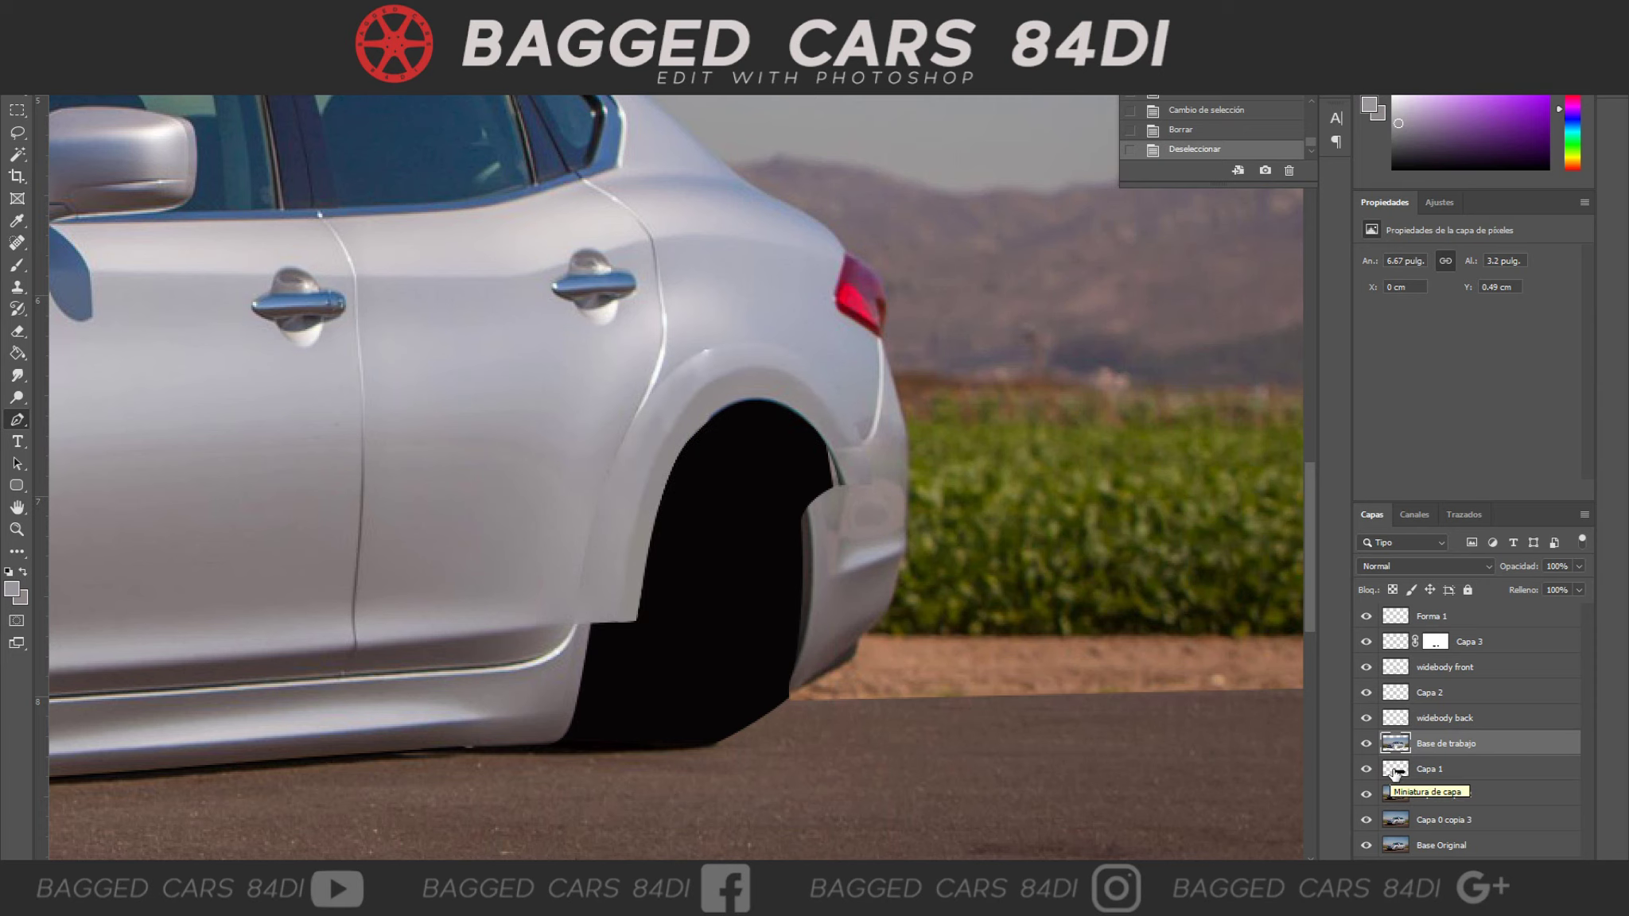
Paint the gap above the rear tyre solid black on Capa 1.
click(1429, 768)
click(796, 407)
click(847, 477)
click(800, 509)
click(796, 408)
key(ctrl+Return)
key(d)
key(b)
drag(788, 429, 828, 485)
key(ctrl+d)
Erase the body inside the inner wheel area on Base de trabajo.
key(p)
click(1446, 743)
click(788, 692)
drag(720, 597, 724, 557)
click(740, 462)
click(808, 501)
key(ctrl+Return)
key(Delete)
key(ctrl+d)
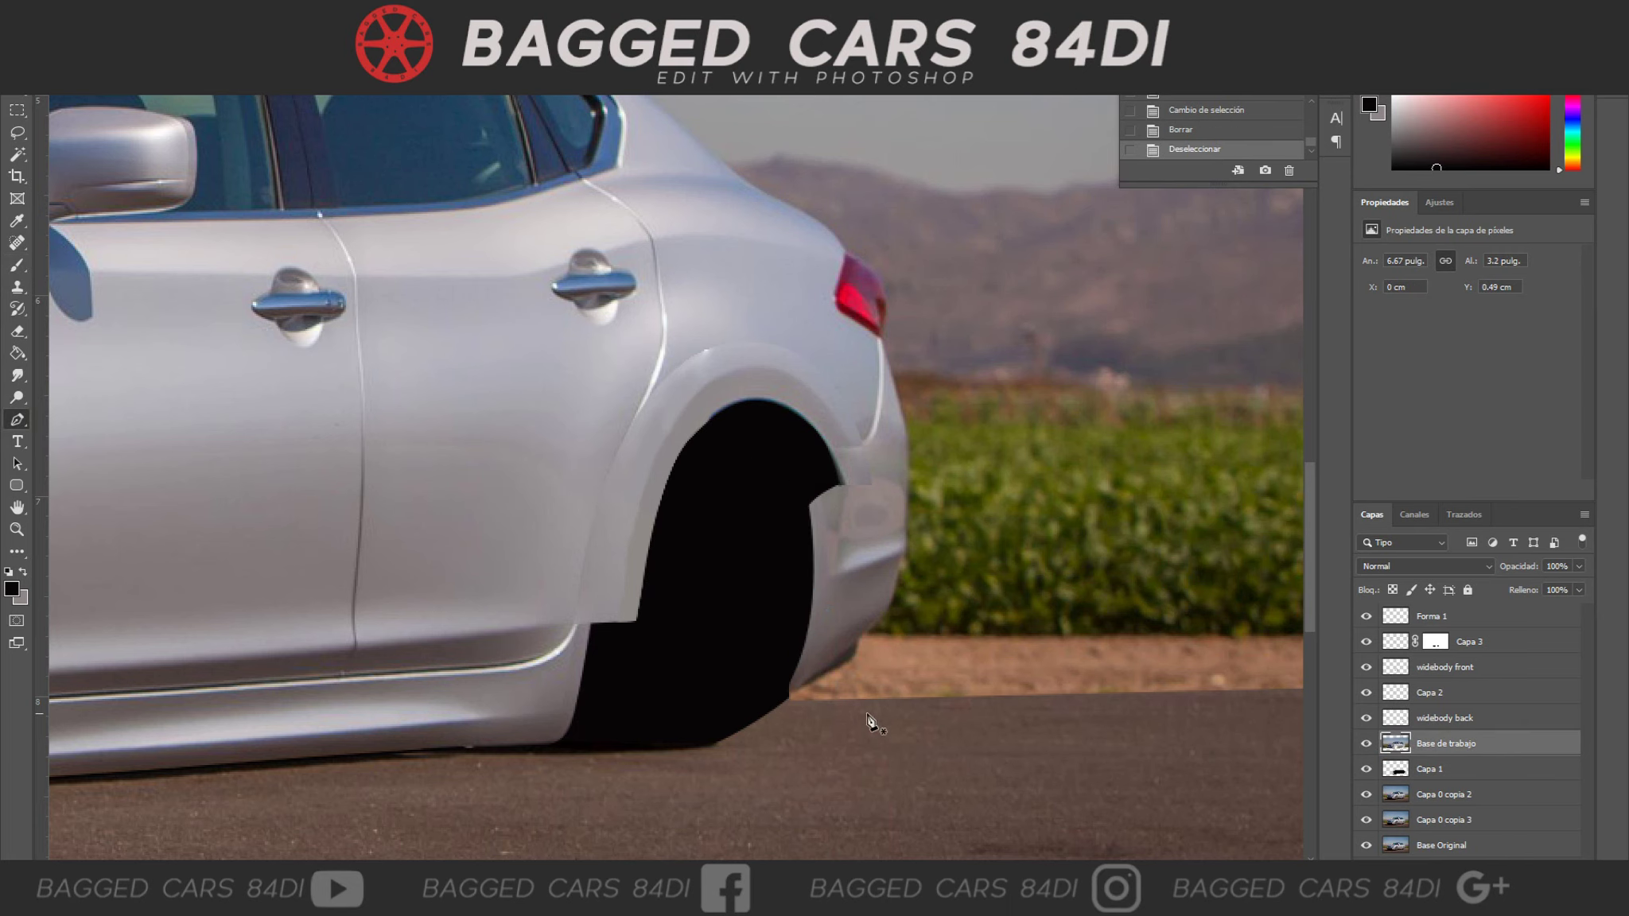
scroll(873, 716, down, 1)
Paint the widebody back flare's lower front corner grey, sampling a matching body grey.
click(1447, 725)
scroll(592, 582, down, 1)
click(575, 541)
click(570, 592)
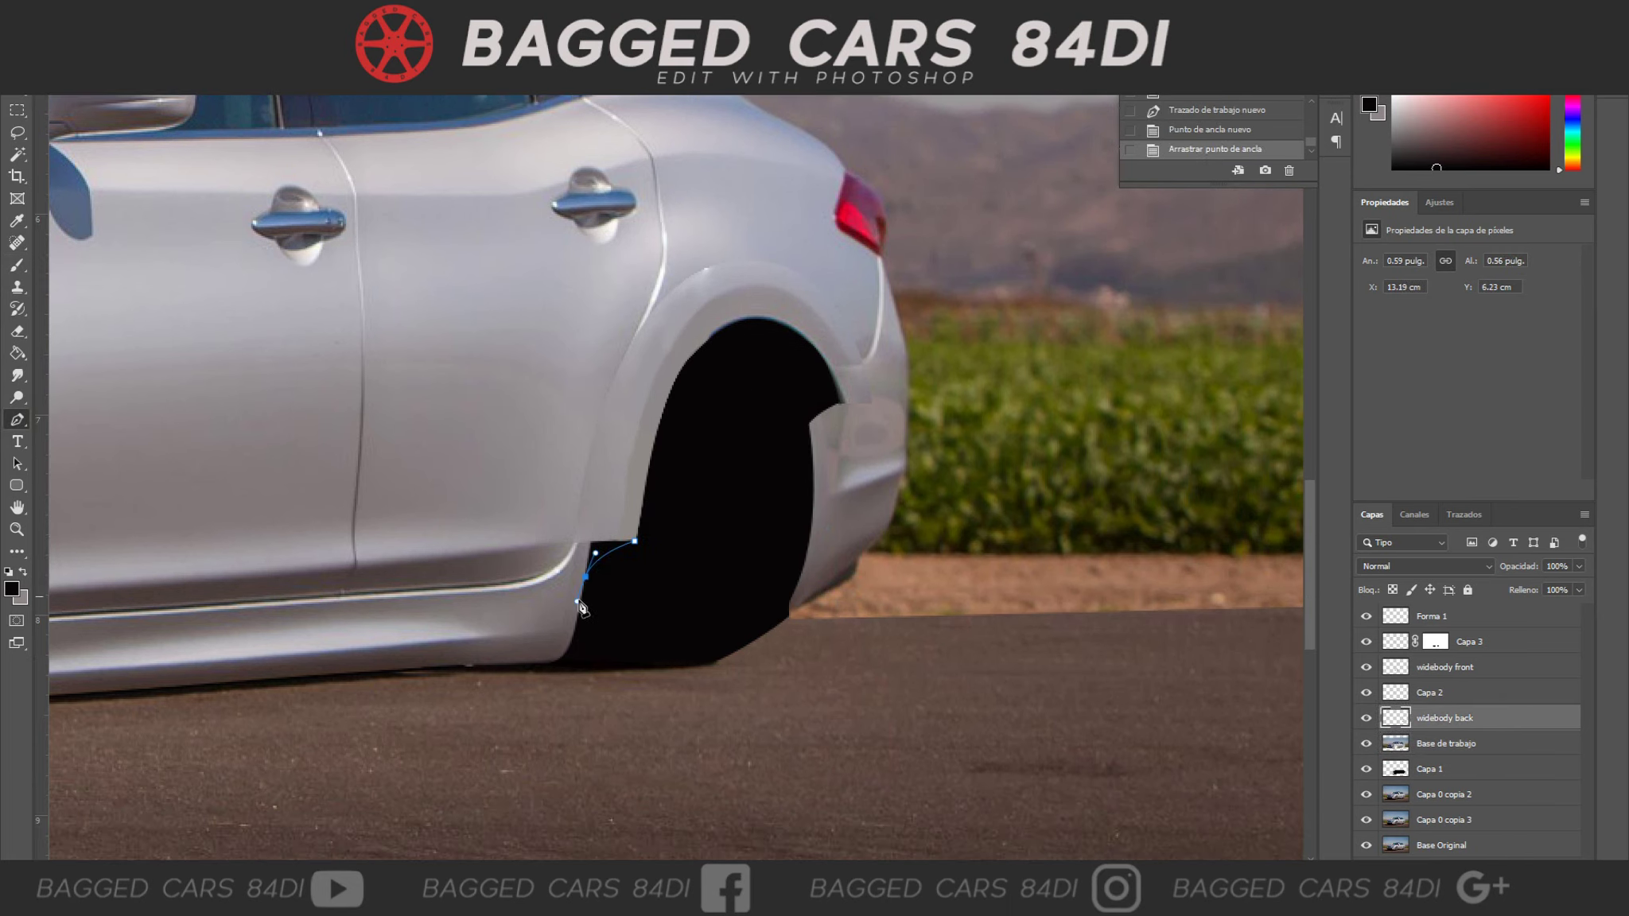
drag(582, 597, 585, 576)
click(634, 542)
right_click(655, 550)
click(938, 262)
key(b)
drag(597, 571, 604, 556)
click(1399, 125)
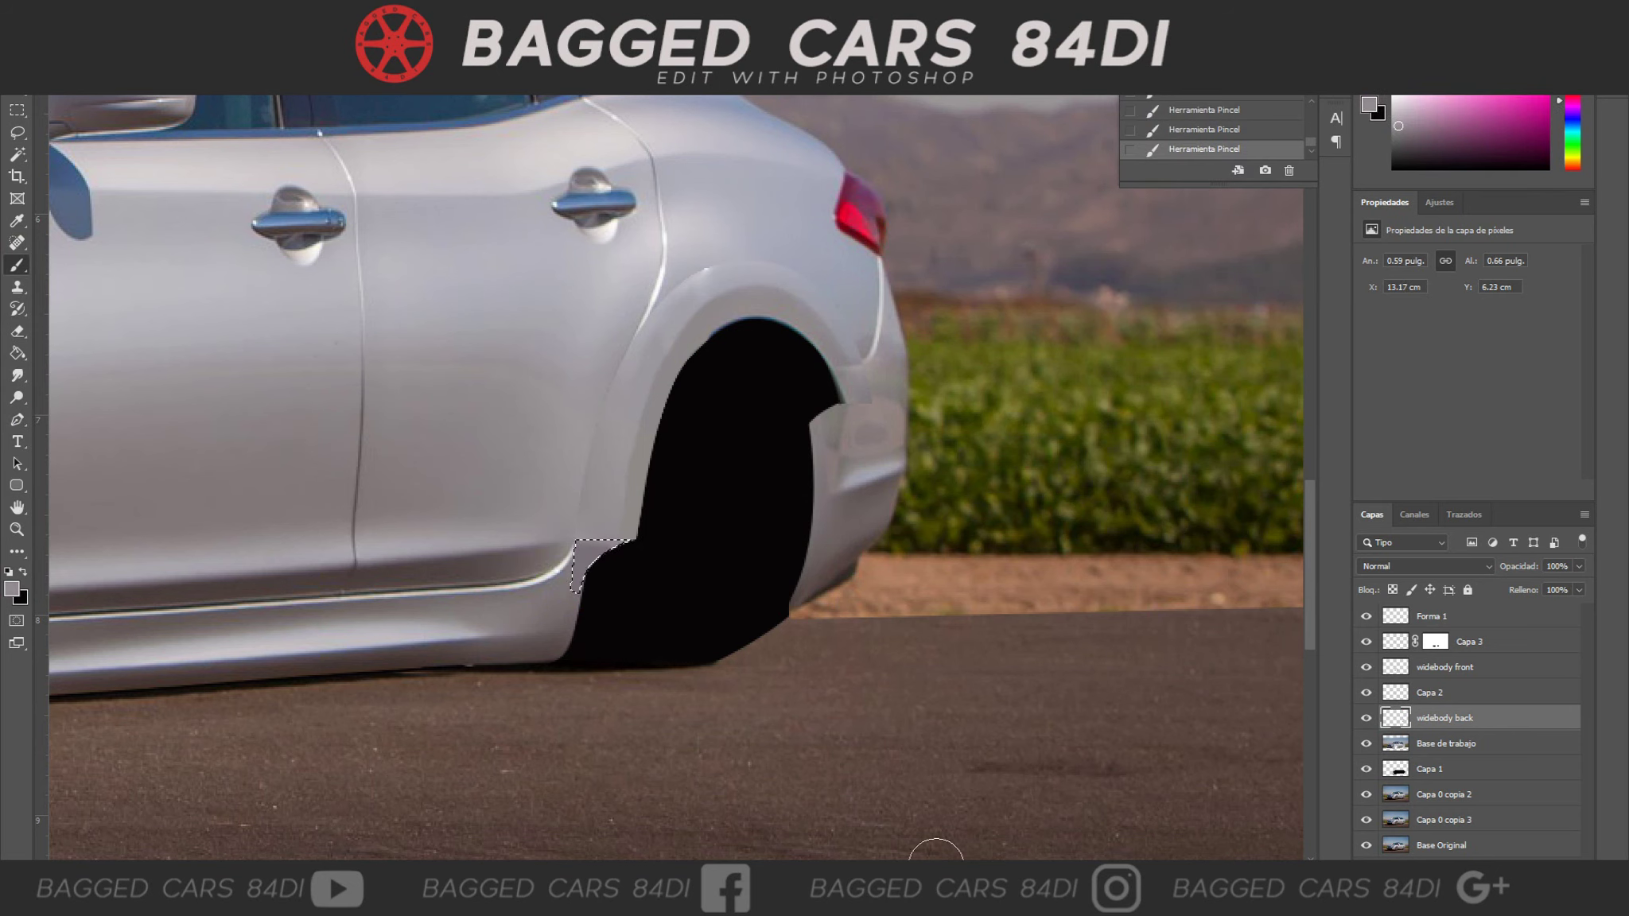
Add a layer mask to widebody back and mask away stray flare edges.
ctrl+click(1394, 718)
key(ctrl+d)
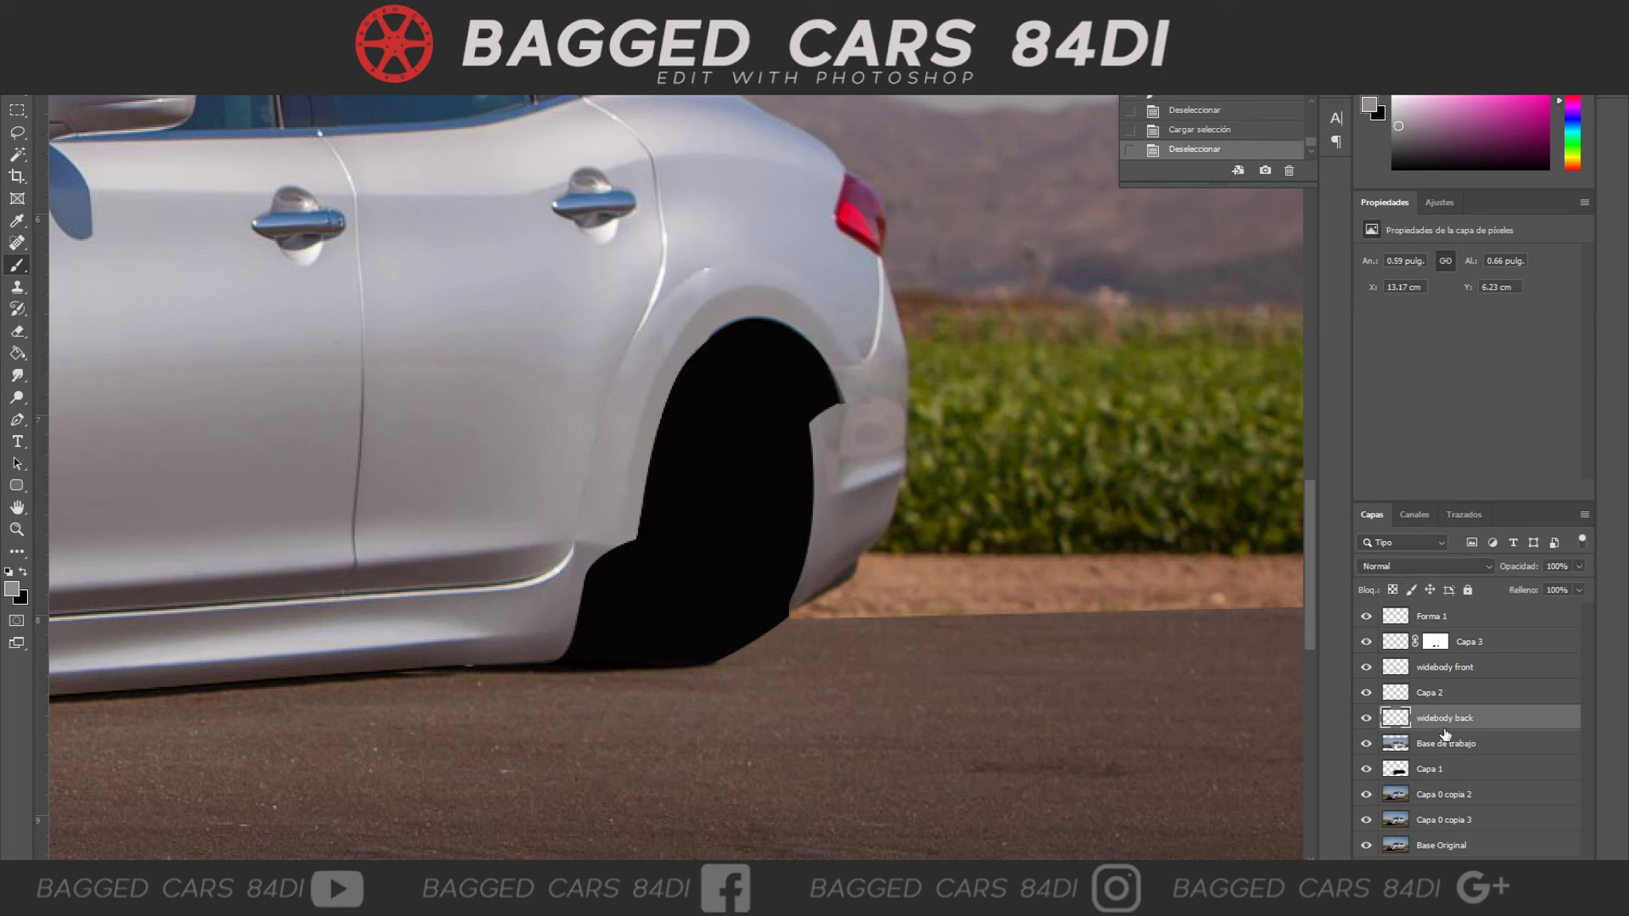
right_click(478, 358)
key(Escape)
click(451, 364)
click(636, 273)
drag(569, 393, 617, 310)
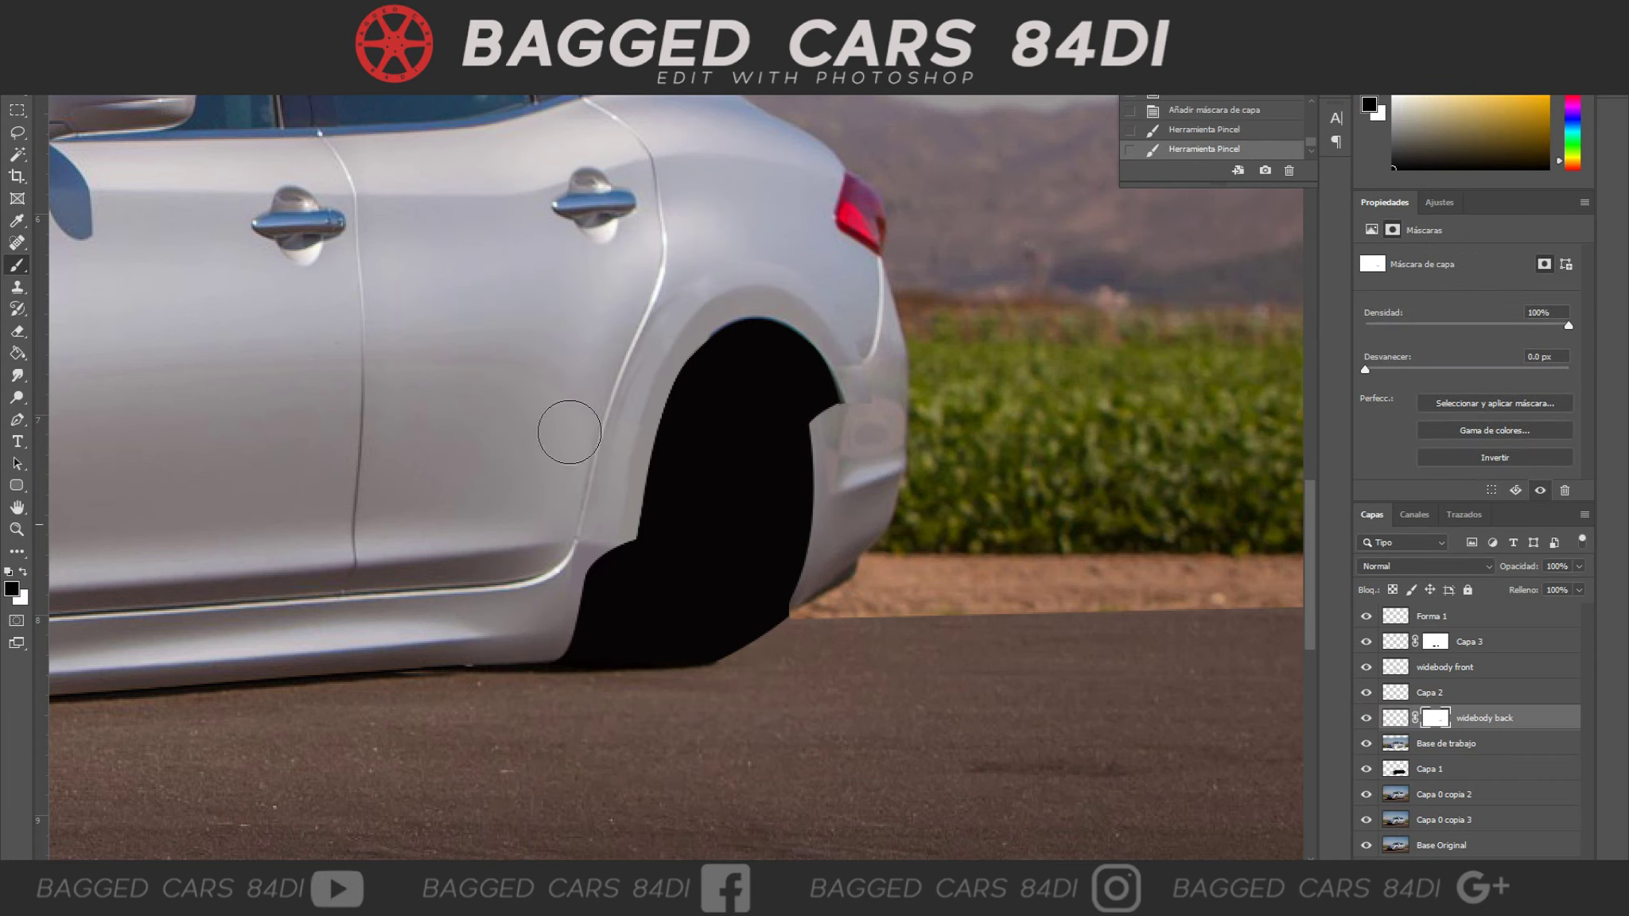
scroll(794, 686, up, 2)
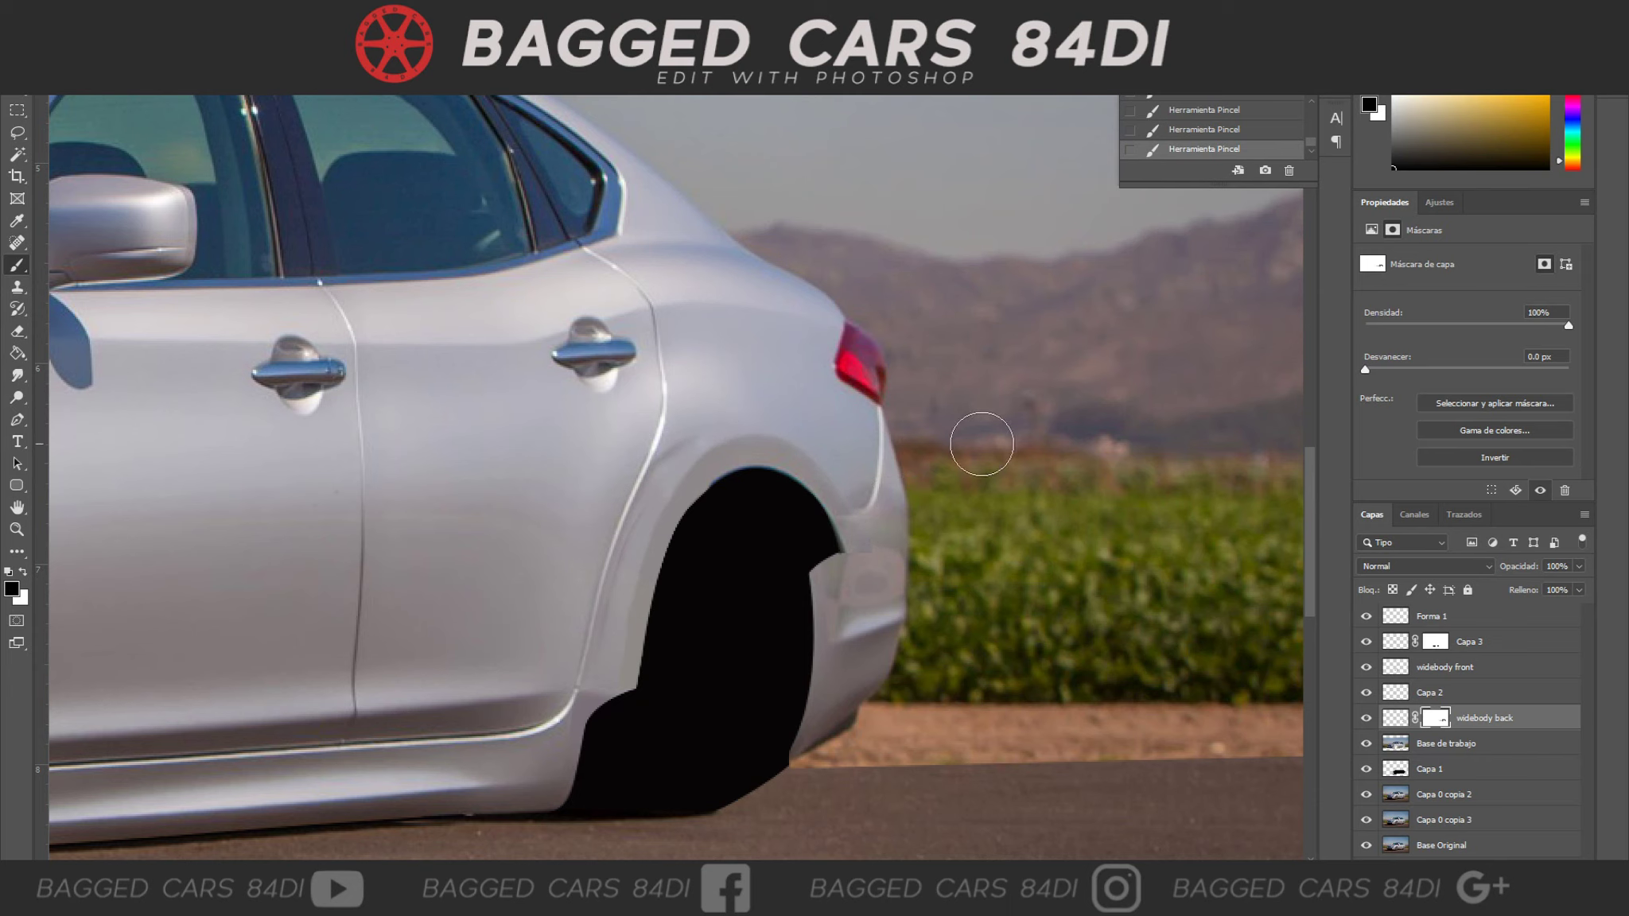
click(1366, 718)
click(1445, 744)
Smudge along the inner rear arch edge within a pen selection, then add empty Capa 4.
key(p)
click(586, 689)
drag(724, 468, 744, 461)
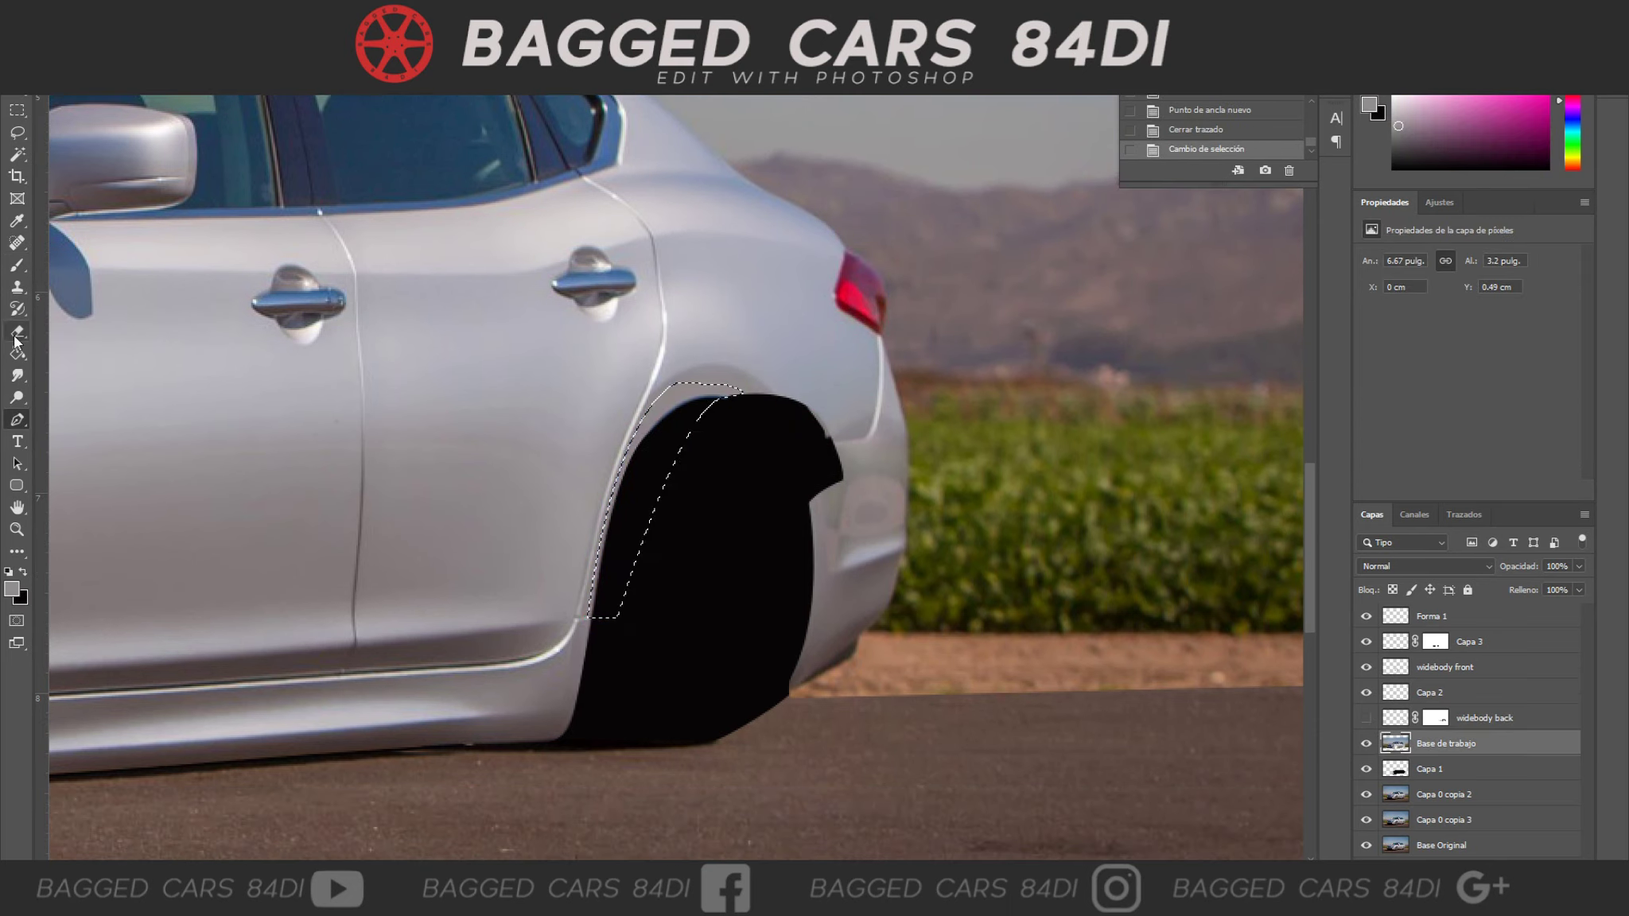
mouse_move(608, 608)
mouse_down()
mouse_move(614, 493)
mouse_move(635, 451)
mouse_up()
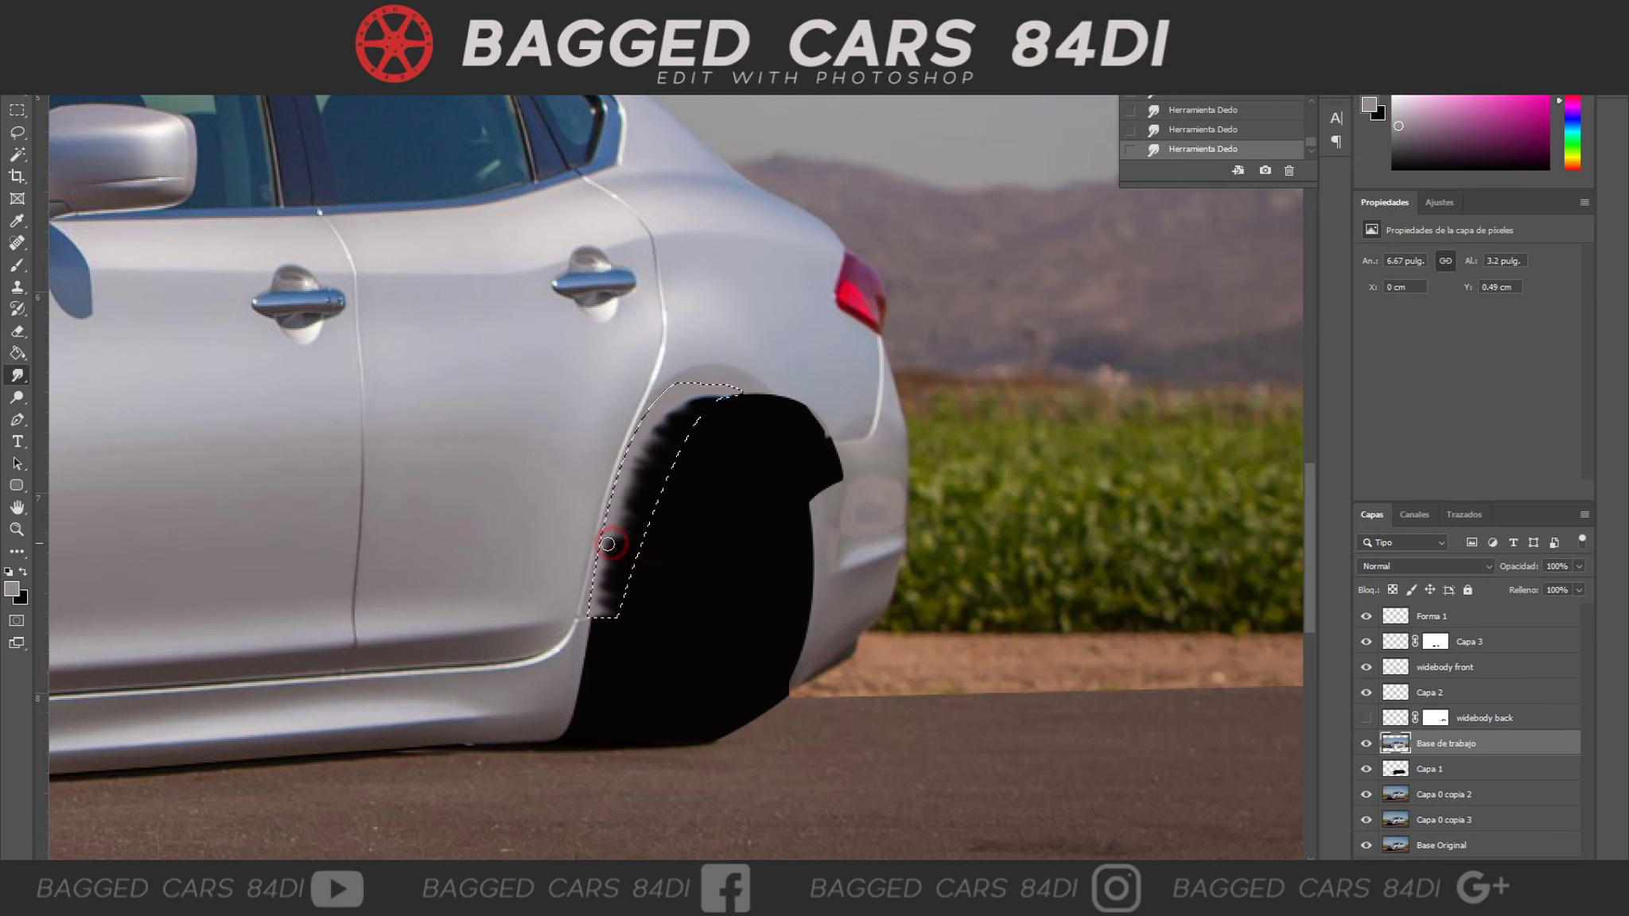
mouse_move(619, 592)
mouse_down()
mouse_move(640, 458)
mouse_move(676, 402)
mouse_move(629, 510)
mouse_move(680, 414)
mouse_move(640, 499)
mouse_up()
drag(651, 597, 604, 517)
drag(653, 418, 716, 401)
key(ctrl+d)
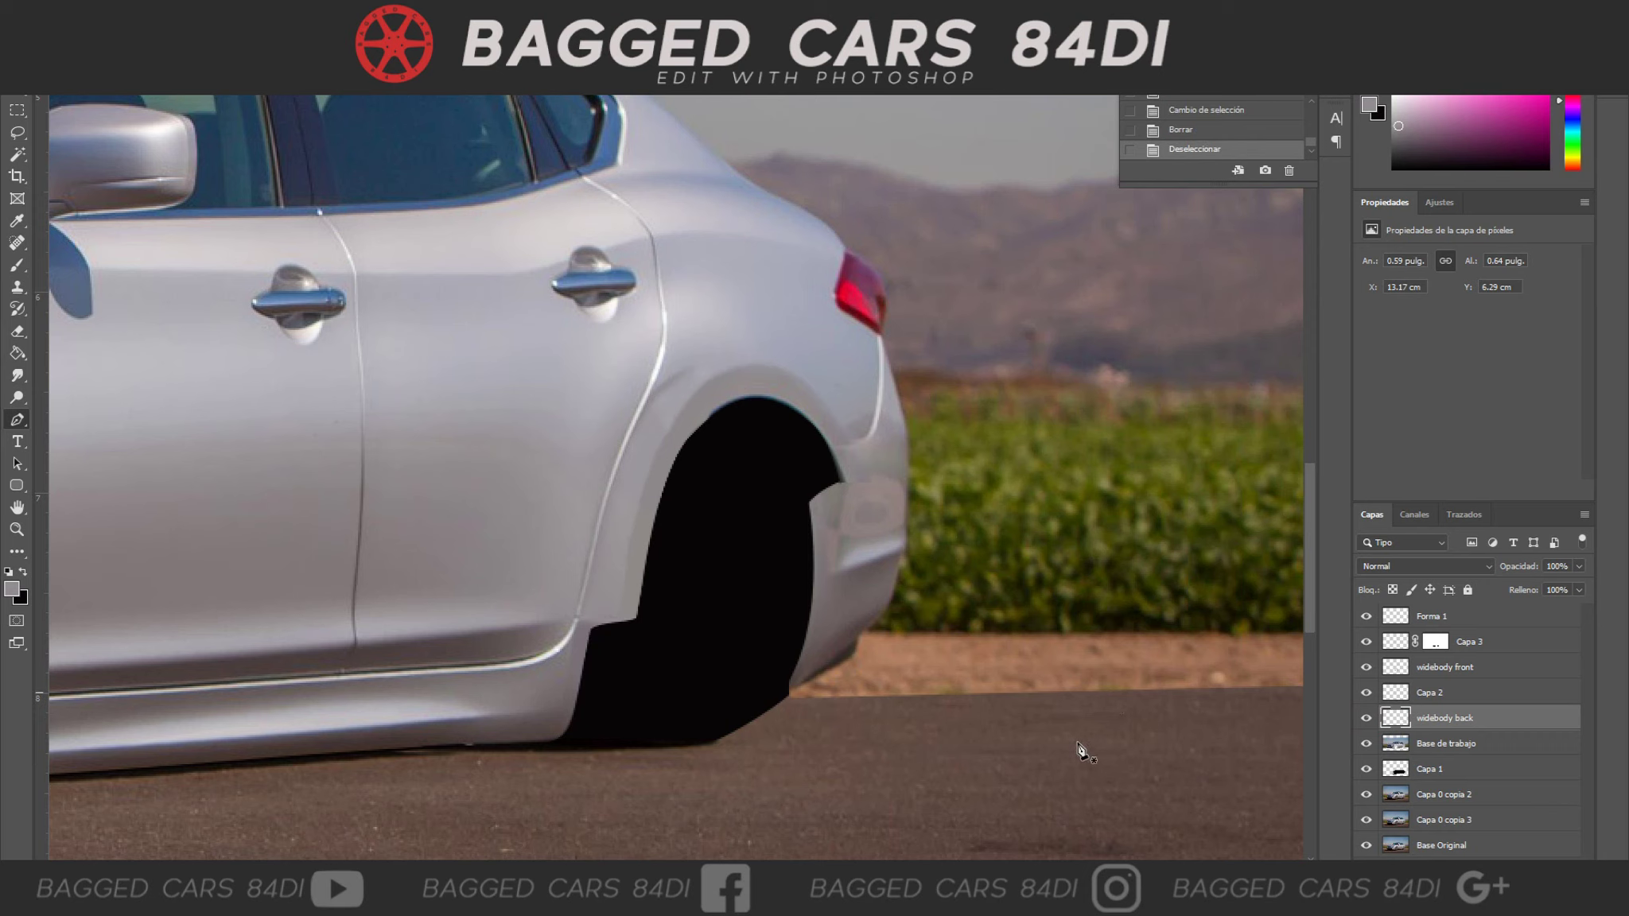
click(633, 619)
Paint the outlined gap below the rear fender solid black.
click(633, 680)
click(585, 648)
click(581, 619)
key(ctrl+Return)
key(x)
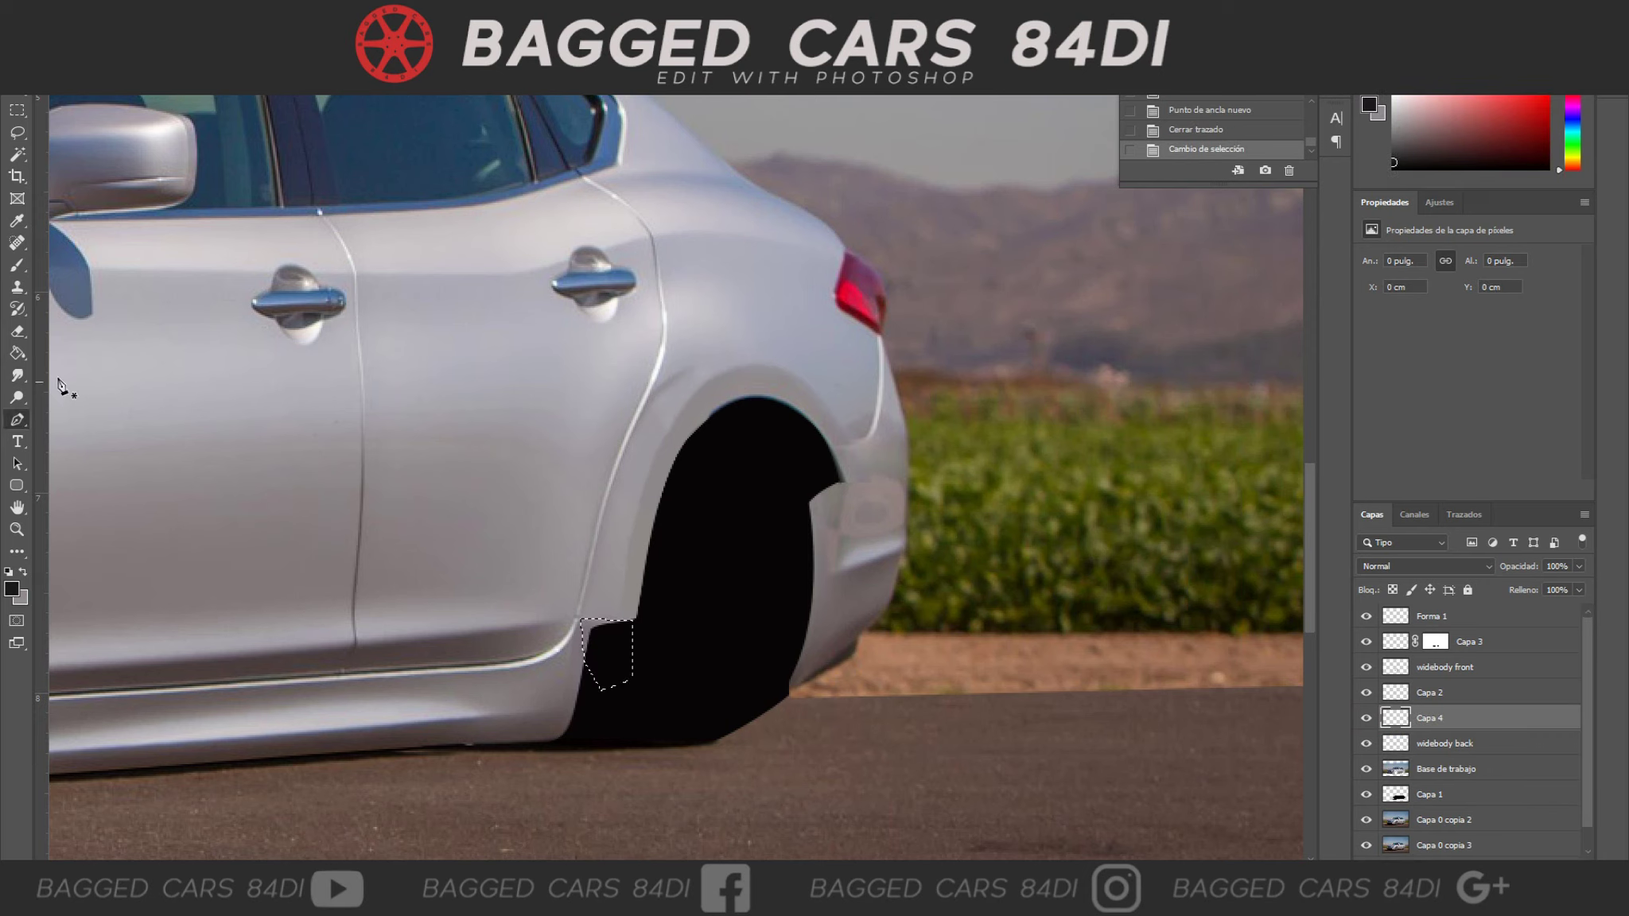
key(b)
right_click(716, 100)
key(Return)
drag(636, 581, 609, 660)
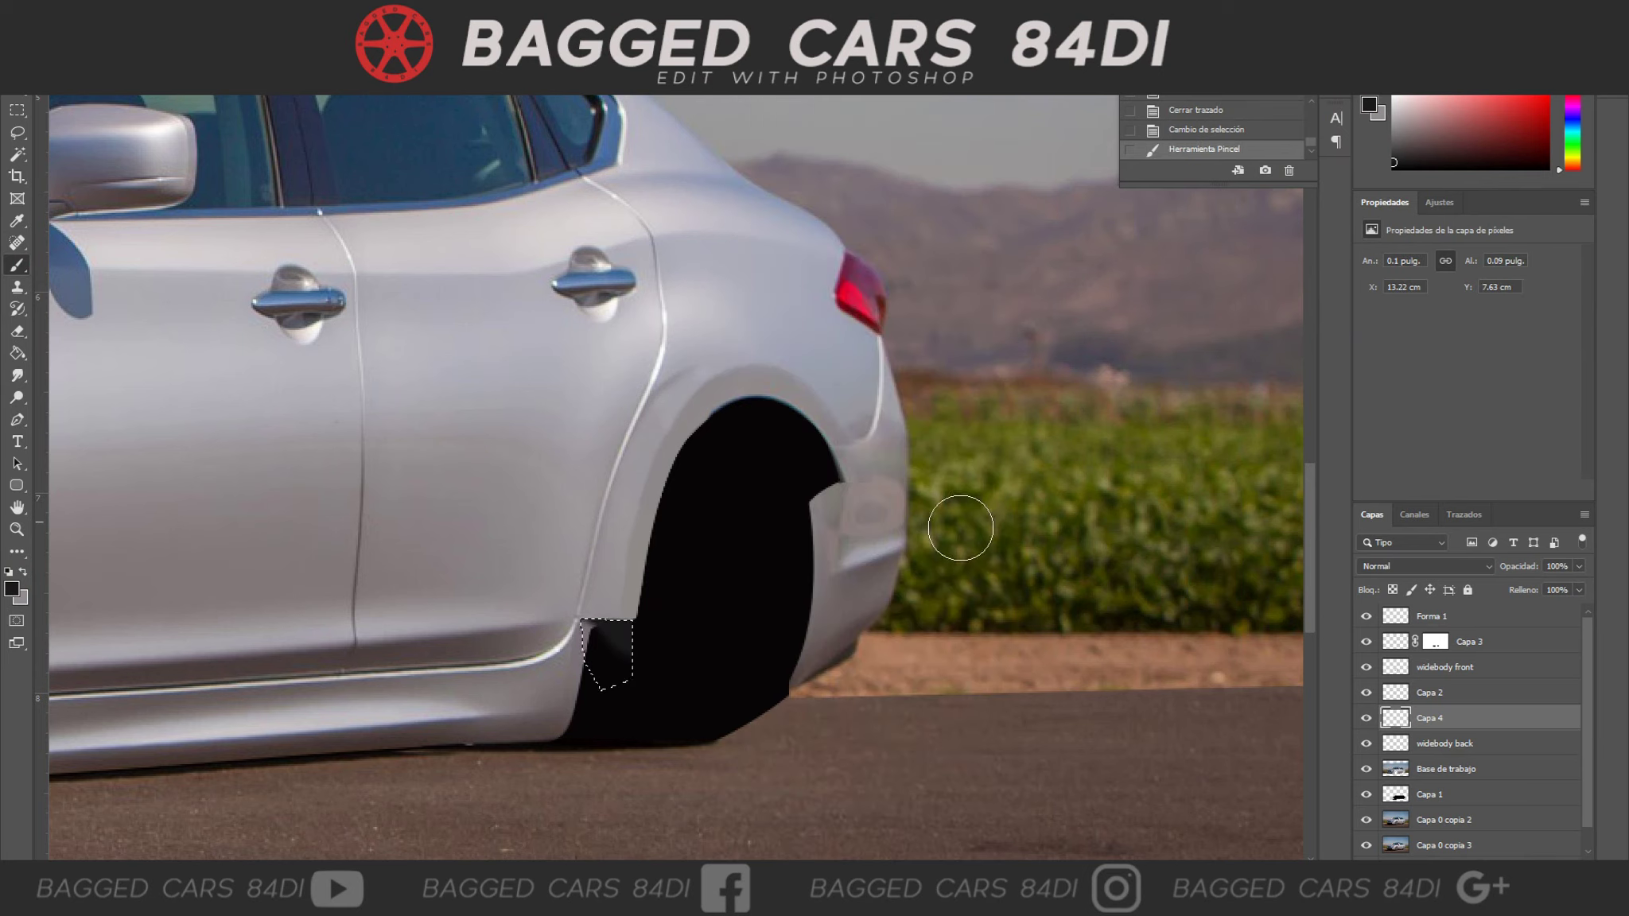
key(ctrl+d)
Add new layer Capa 5 and try a black brush stroke, undoing it.
ctrl+click(1396, 743)
click(258, 86)
key(Escape)
key(ctrl+d)
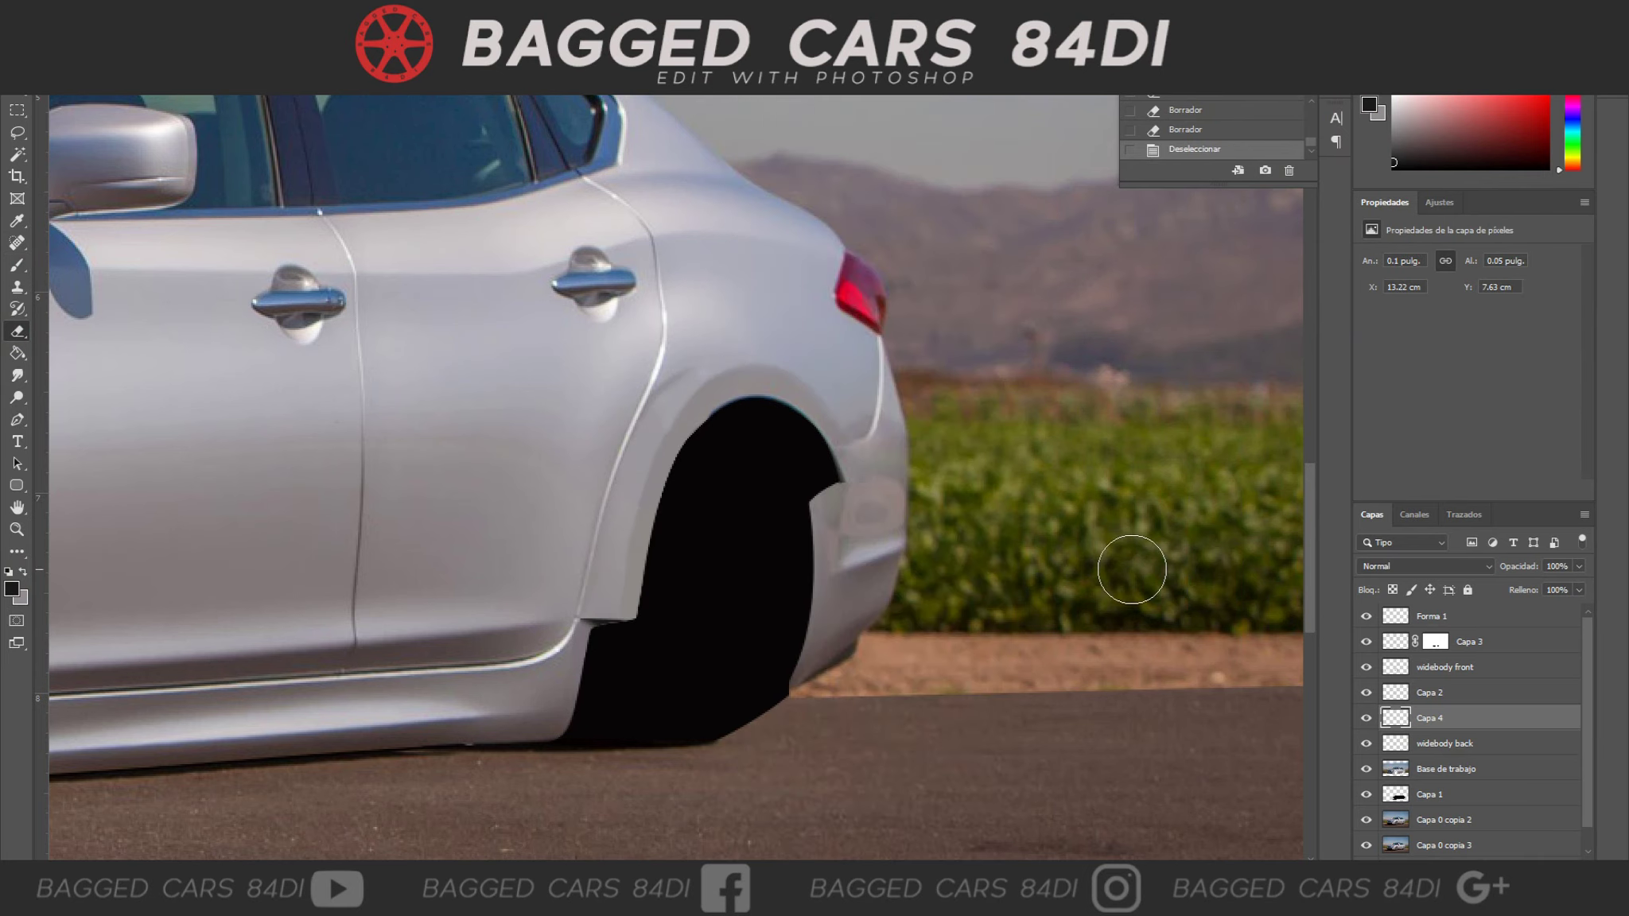
key(ctrl+shift+alt+n)
key(p)
key(b)
right_click(883, 170)
mouse_move(867, 509)
mouse_down()
mouse_move(833, 394)
mouse_move(863, 509)
mouse_up()
key(ctrl+z)
Erase excess black past the fender edge using the flare outline as a selection.
right_click(833, 381)
key(Return)
key(ctrl+d)
ctrl+click(1397, 769)
right_click(239, 96)
key(e)
drag(795, 493, 843, 477)
key(ctrl+d)
ctrl+click(1396, 743)
key(ctrl+d)
Darken the fender flare and arch edges with Burn tool strokes.
right_click(18, 398)
click(79, 423)
right_click(957, 119)
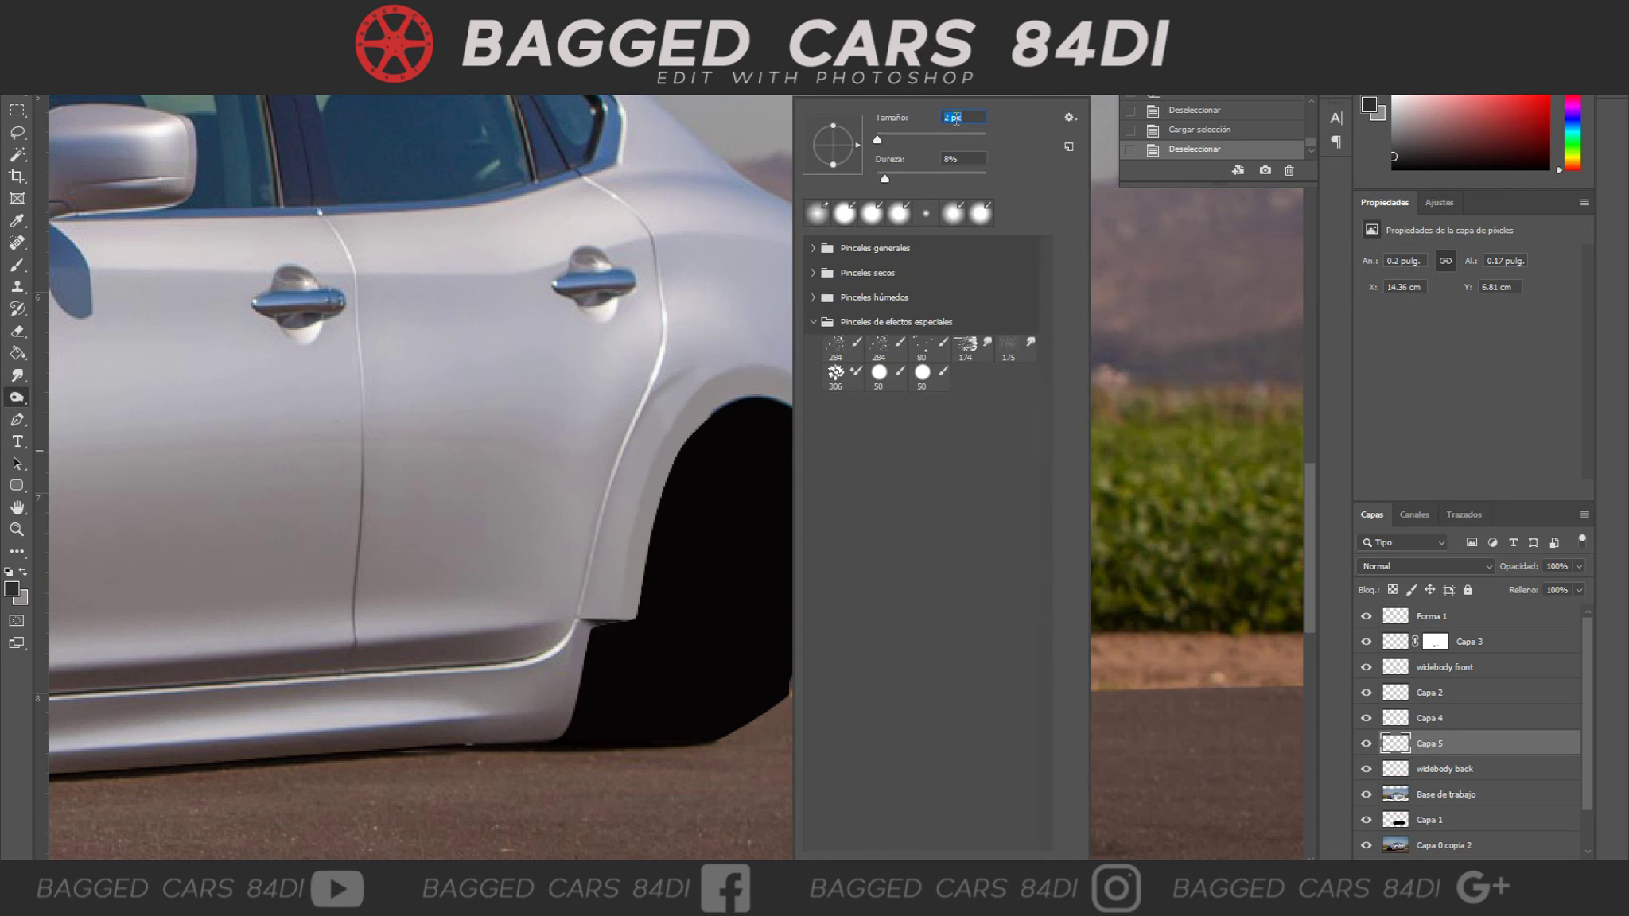
key(Return)
drag(835, 493, 892, 462)
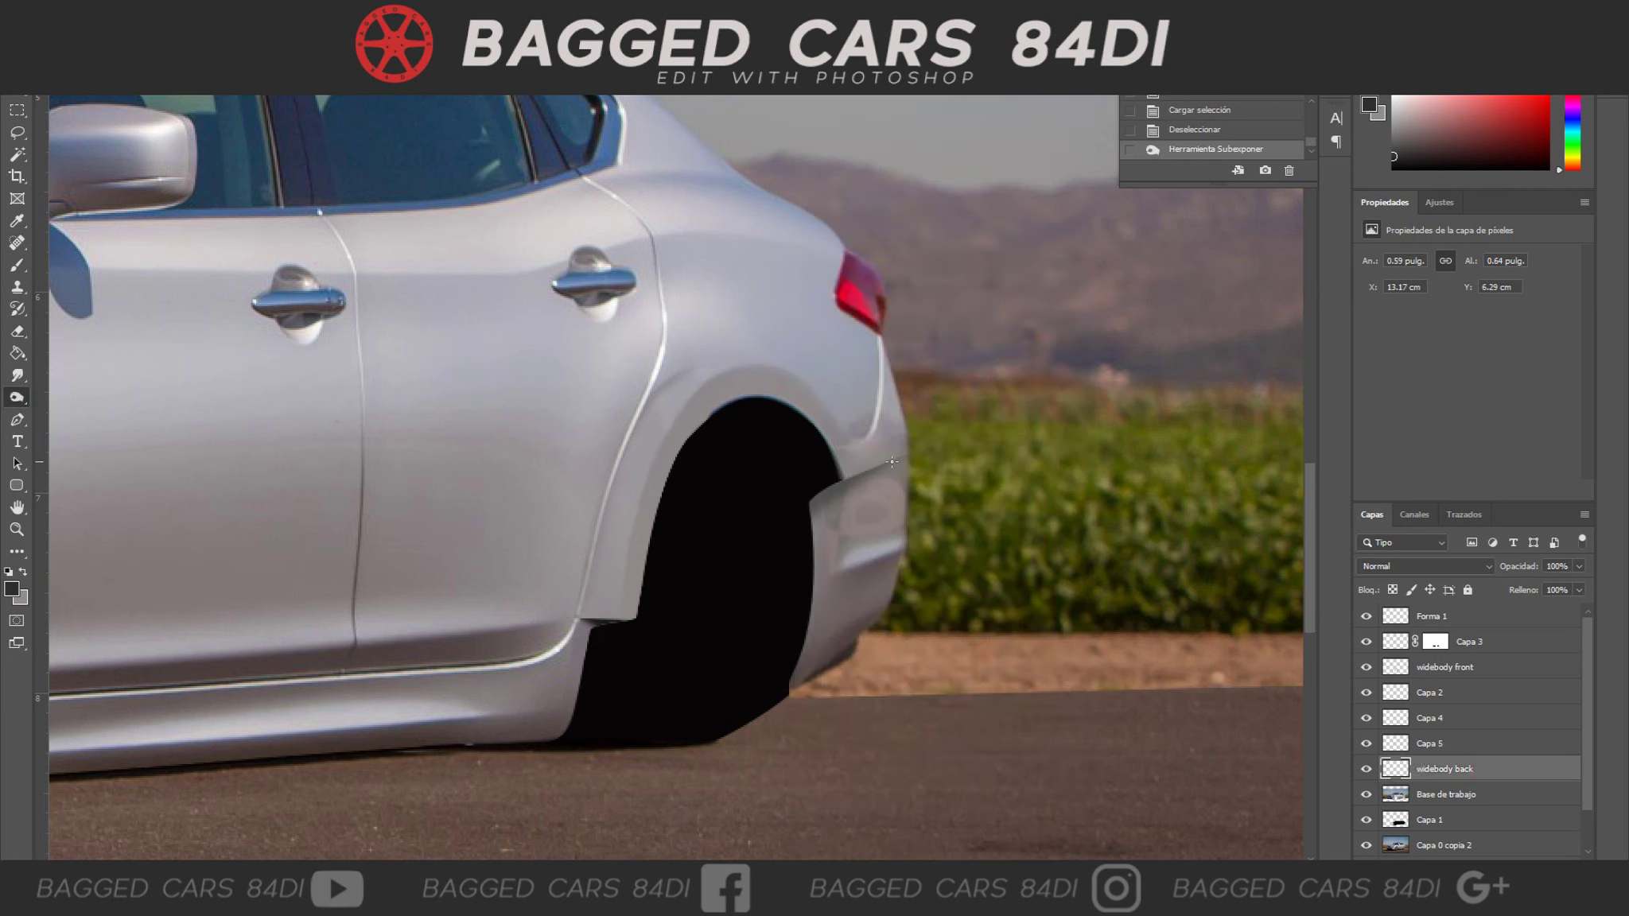
key(alt+bracketleft)
right_click(840, 481)
key(Return)
drag(839, 480, 894, 460)
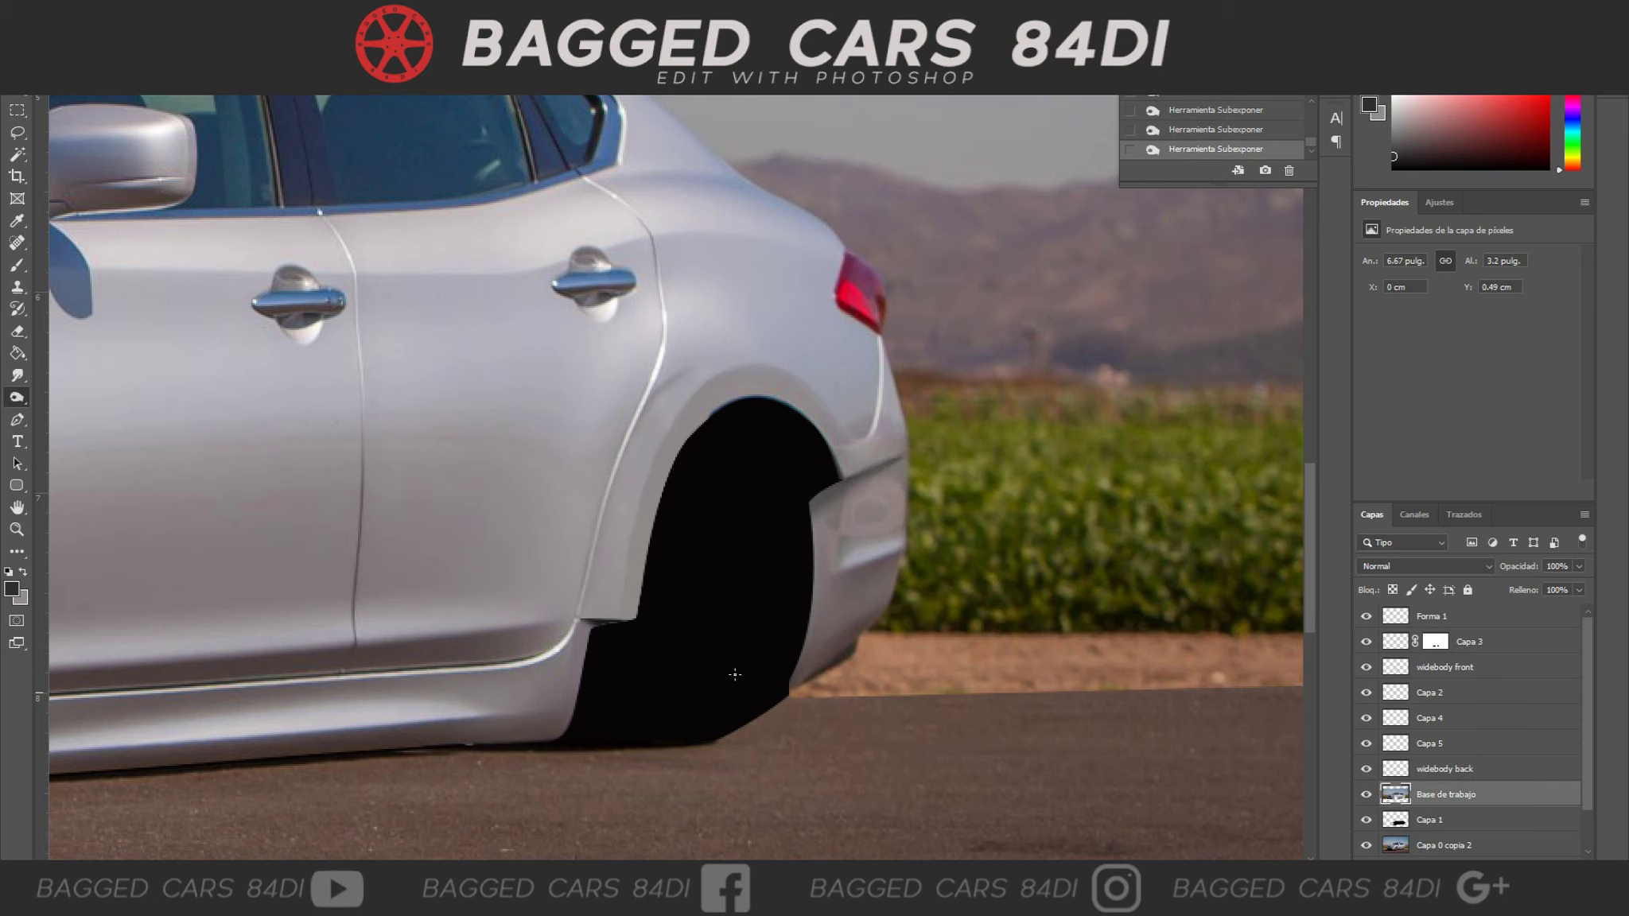
click(18, 421)
Spot-heal the blemish on the rear quarter panel beside the flare.
scroll(481, 710, down, 3)
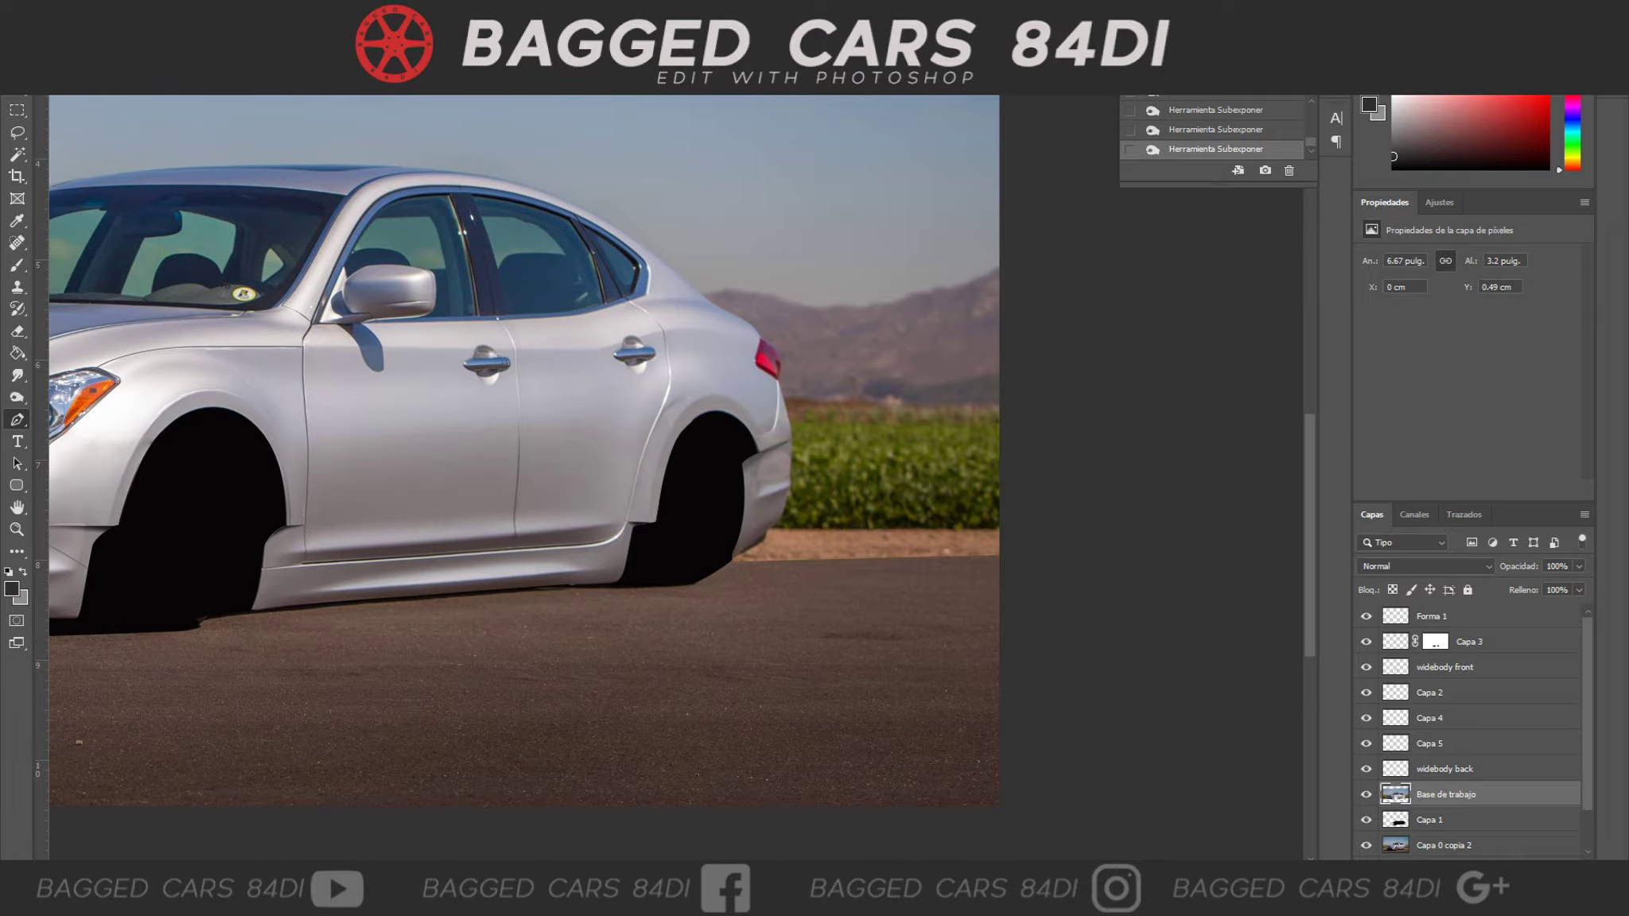
scroll(270, 354, up, 3)
key(j)
click(869, 479)
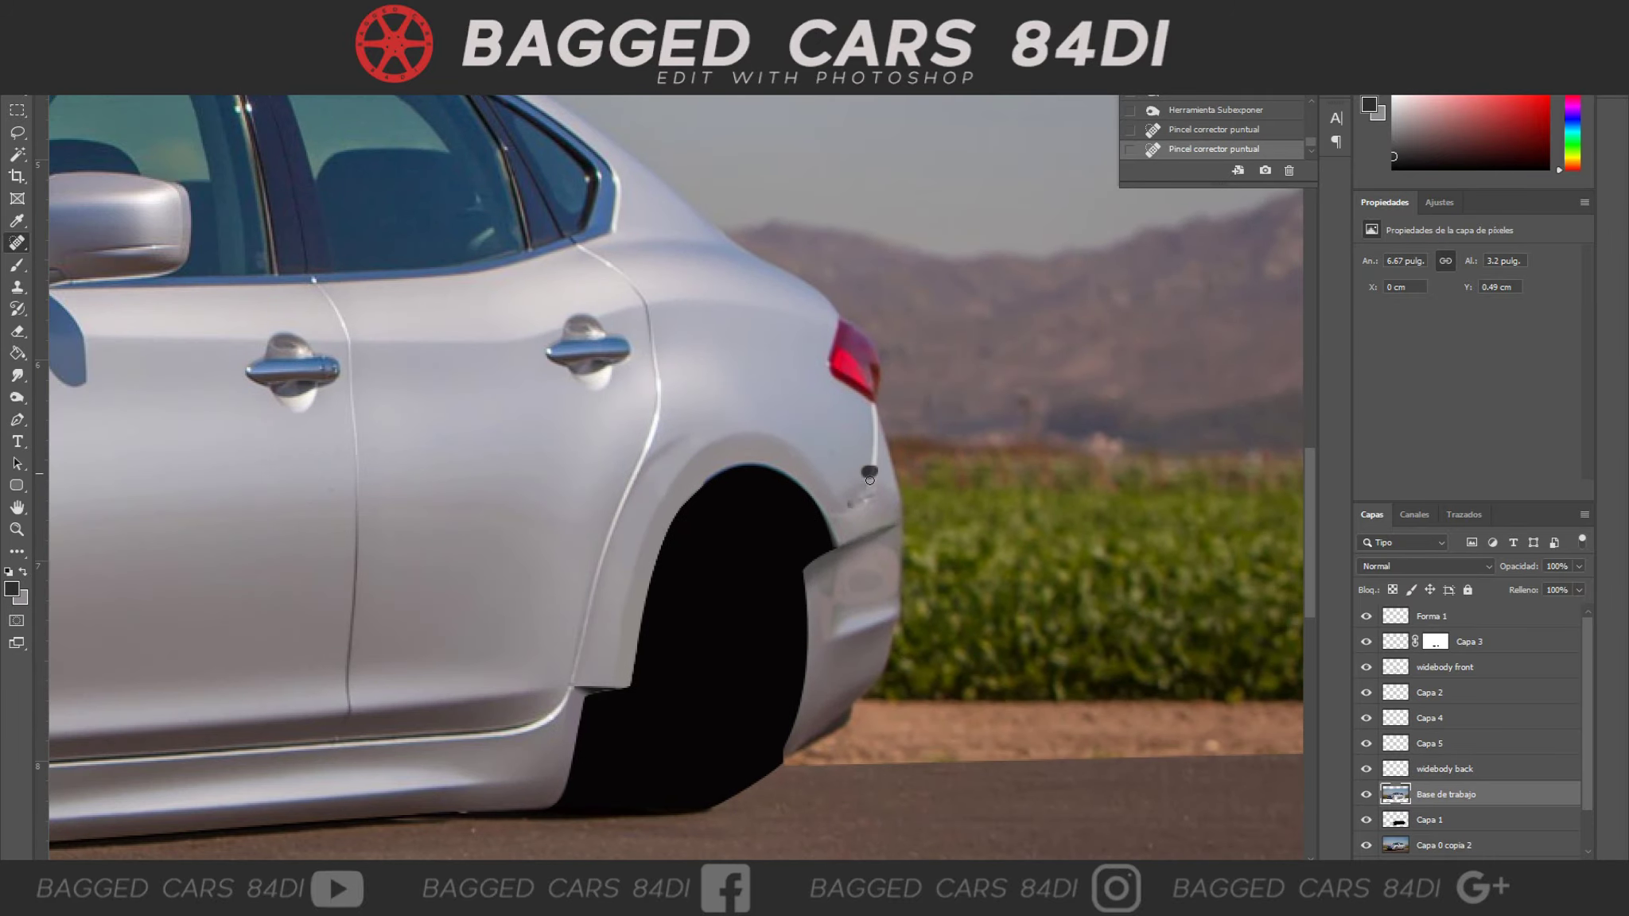
drag(846, 467, 859, 471)
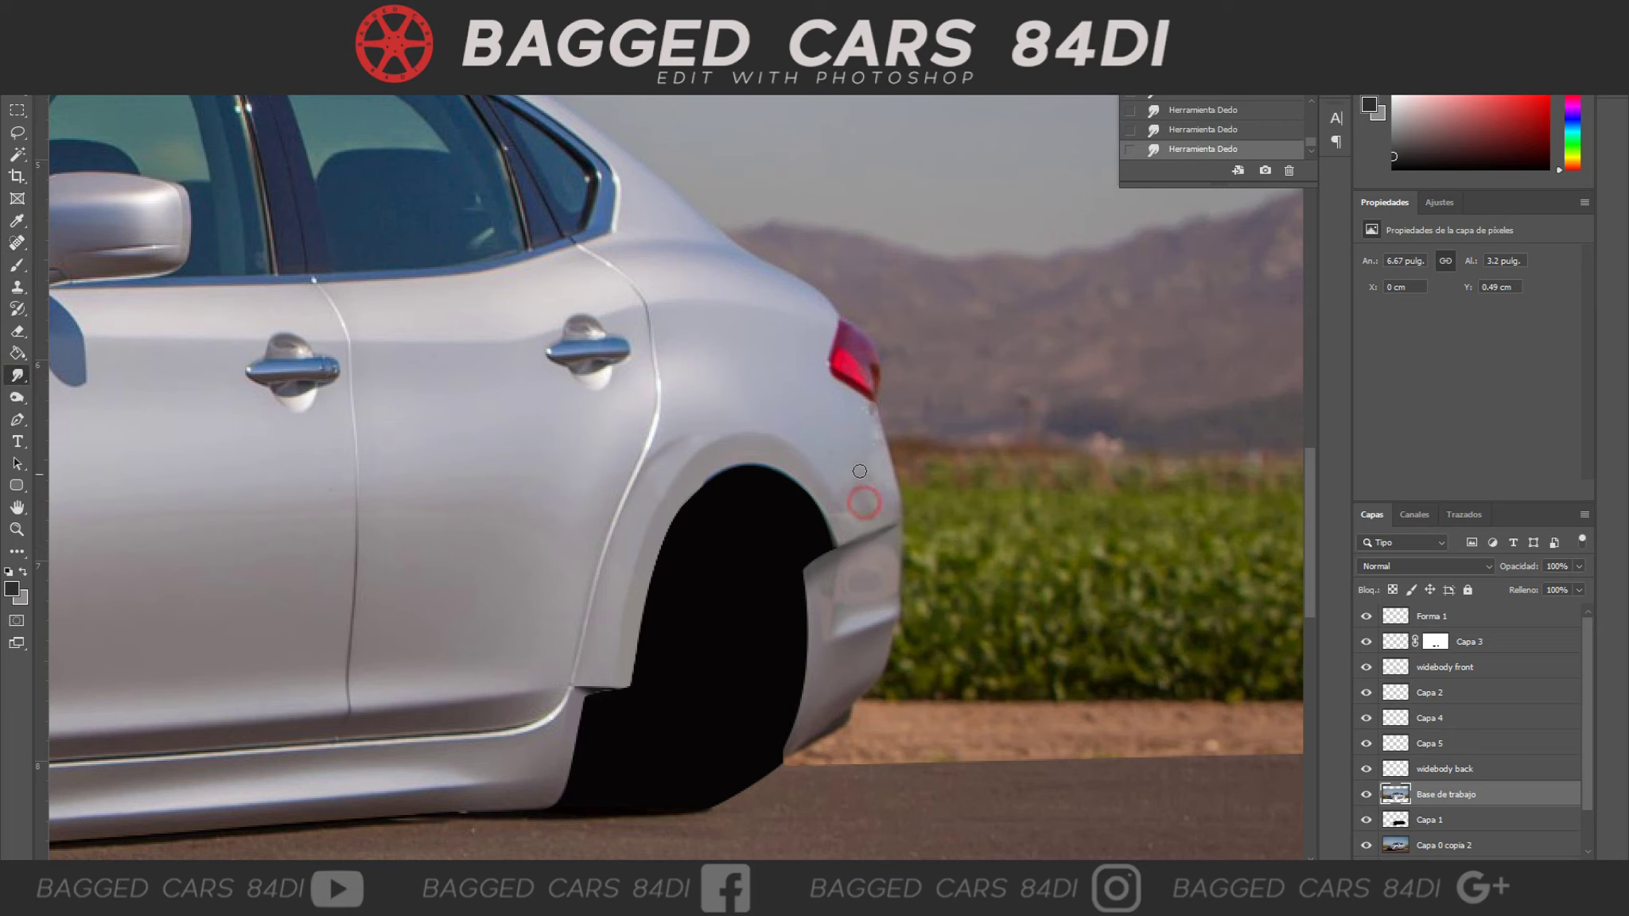
Dodge-lighten widebody back, then step back two History states.
key(o)
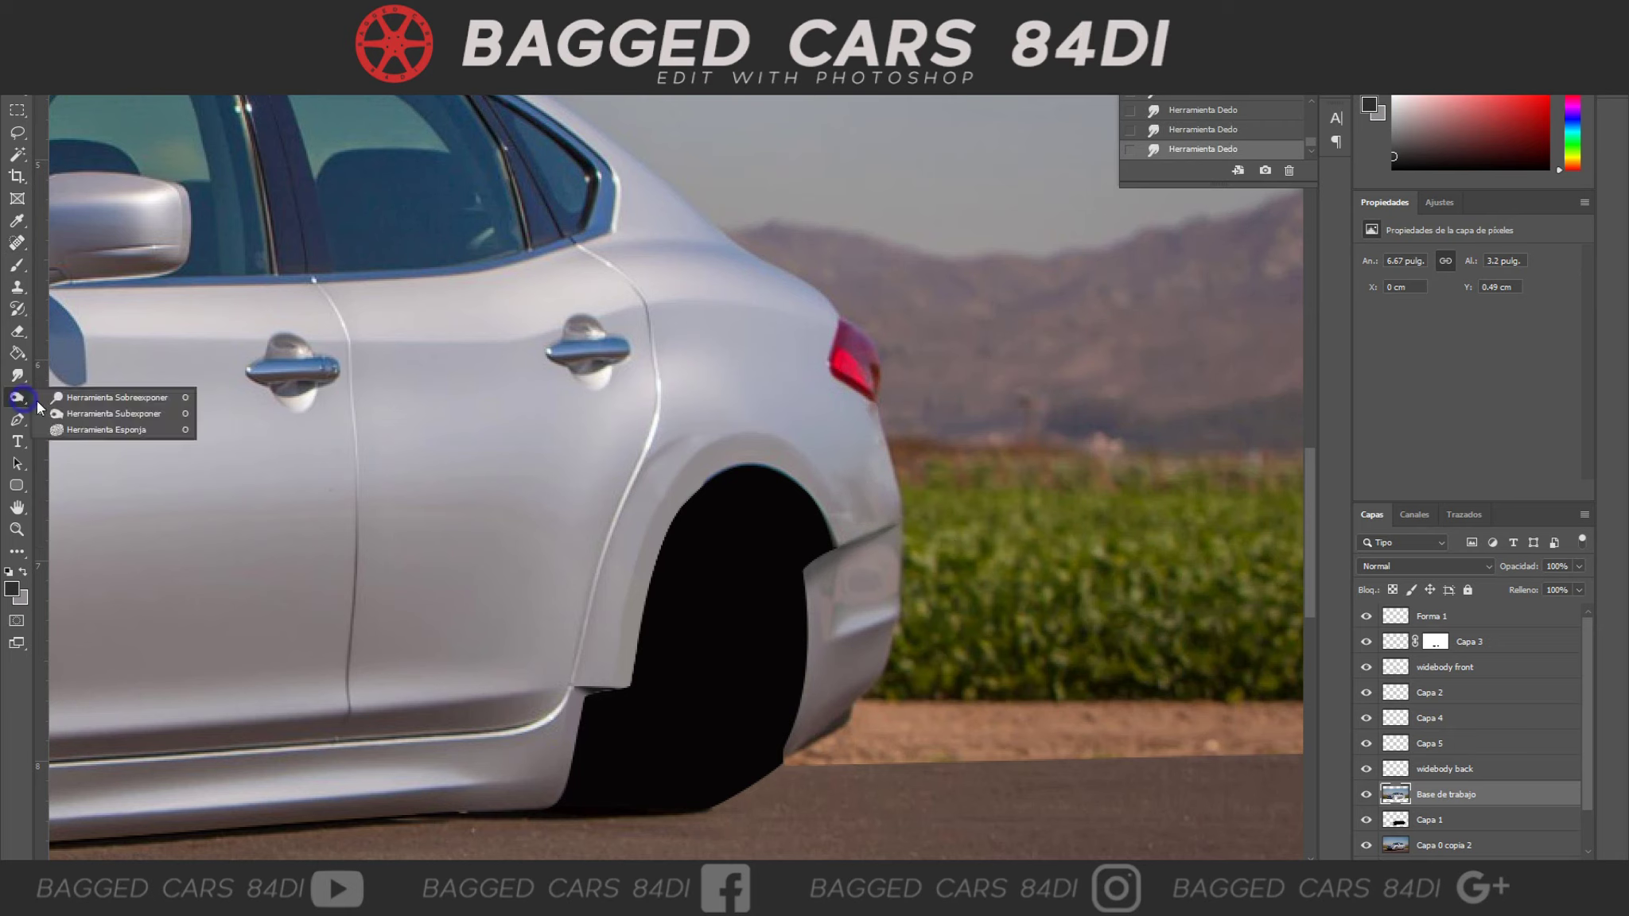
key(alt+bracketright)
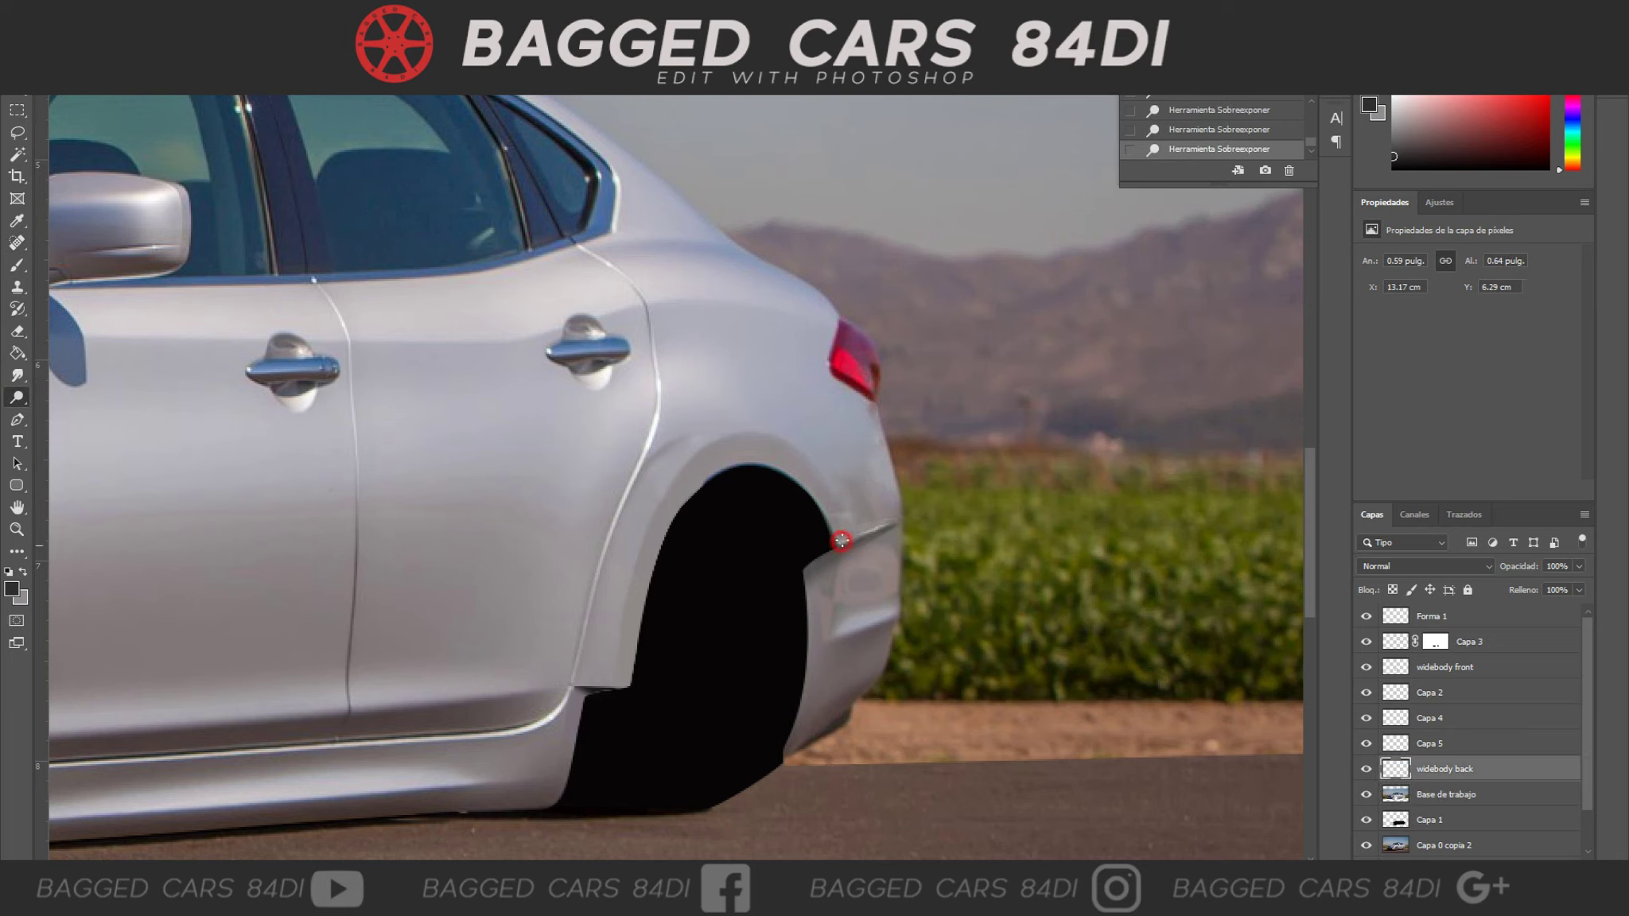
scroll(624, 619, down, 2)
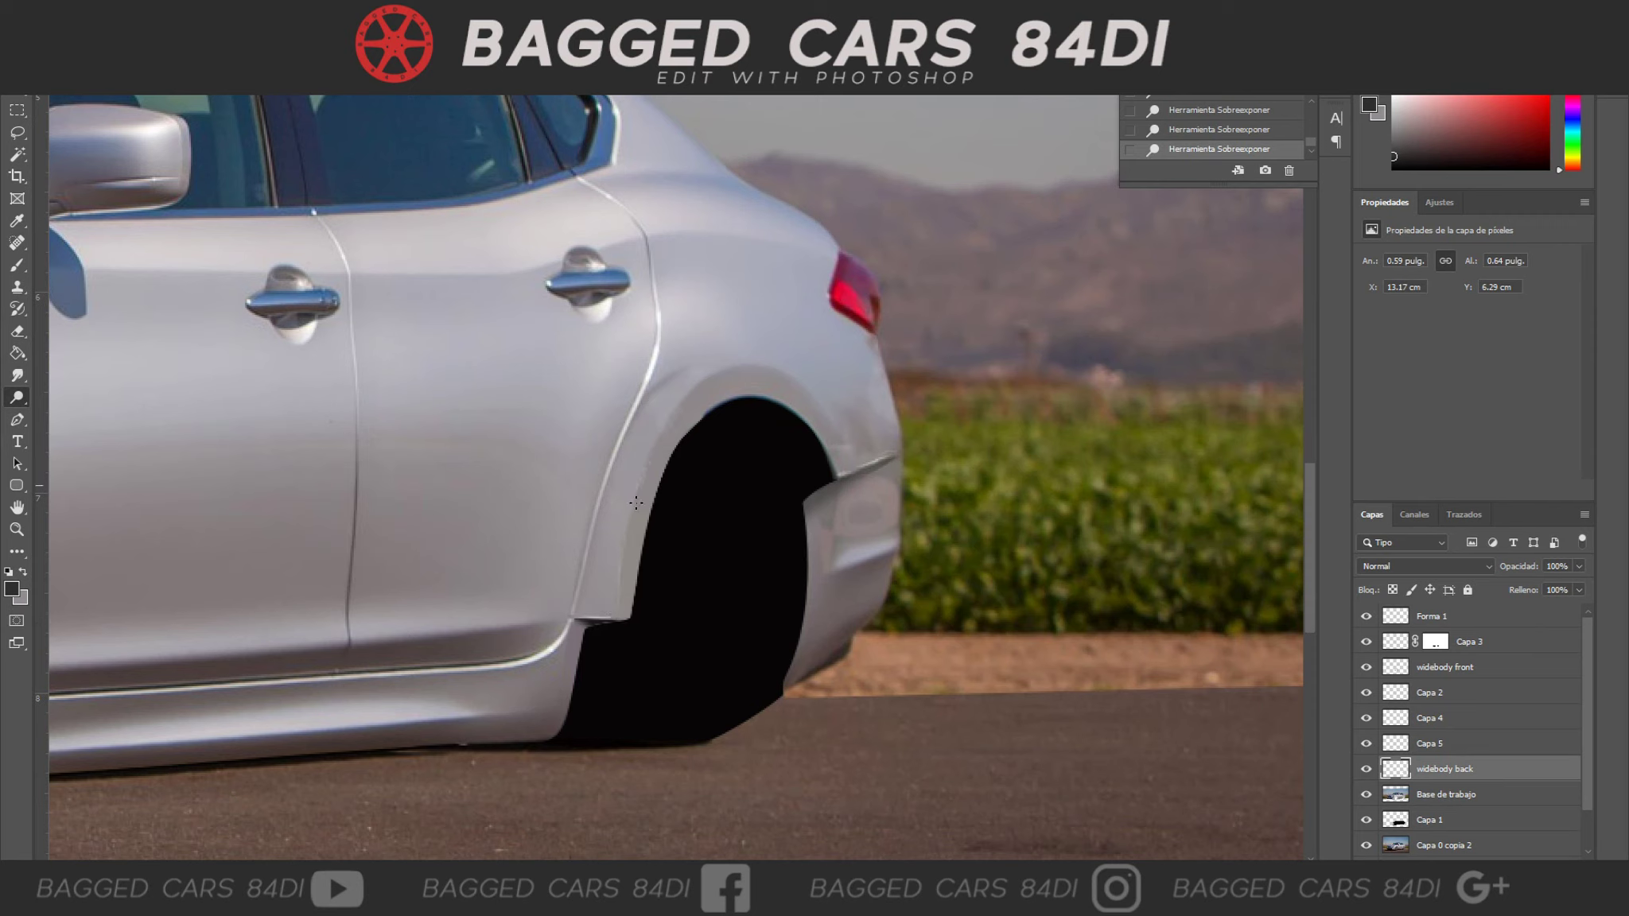
key(ctrl+alt+z)
key(ctrl+alt+z)
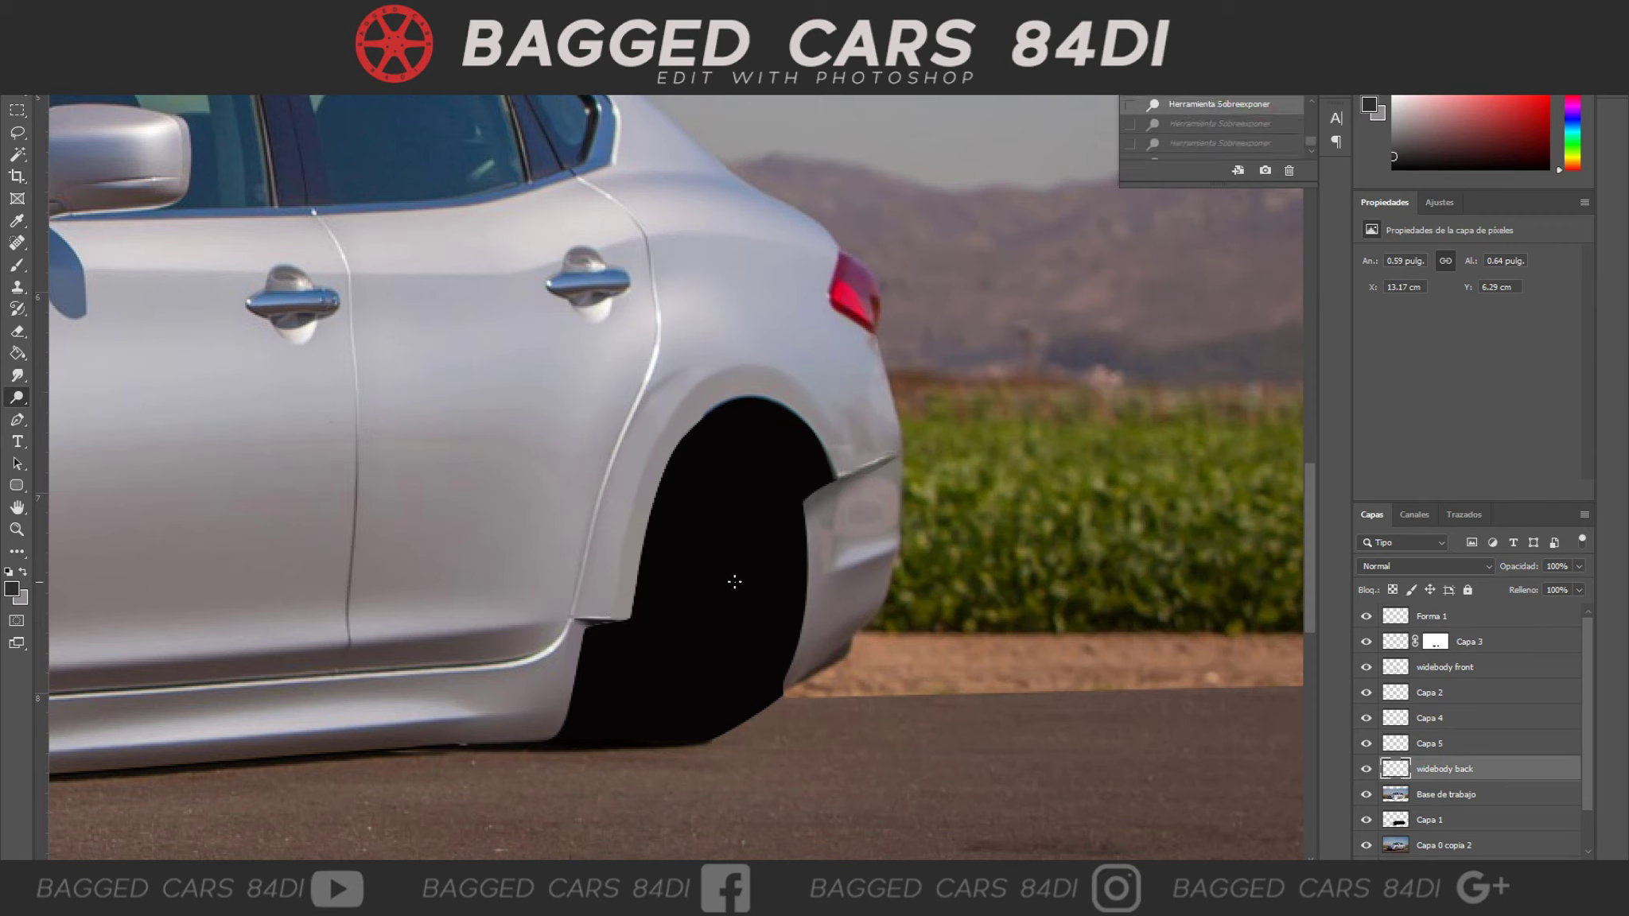
Add a new empty layer and start a pen path along the wheel arch.
key(ctrl+shift+alt+n)
click(614, 617)
drag(715, 373, 811, 327)
Stroke the arch path as a line with a #f5f5f5 Color Overlay at 30% opacity.
right_click(781, 394)
click(848, 509)
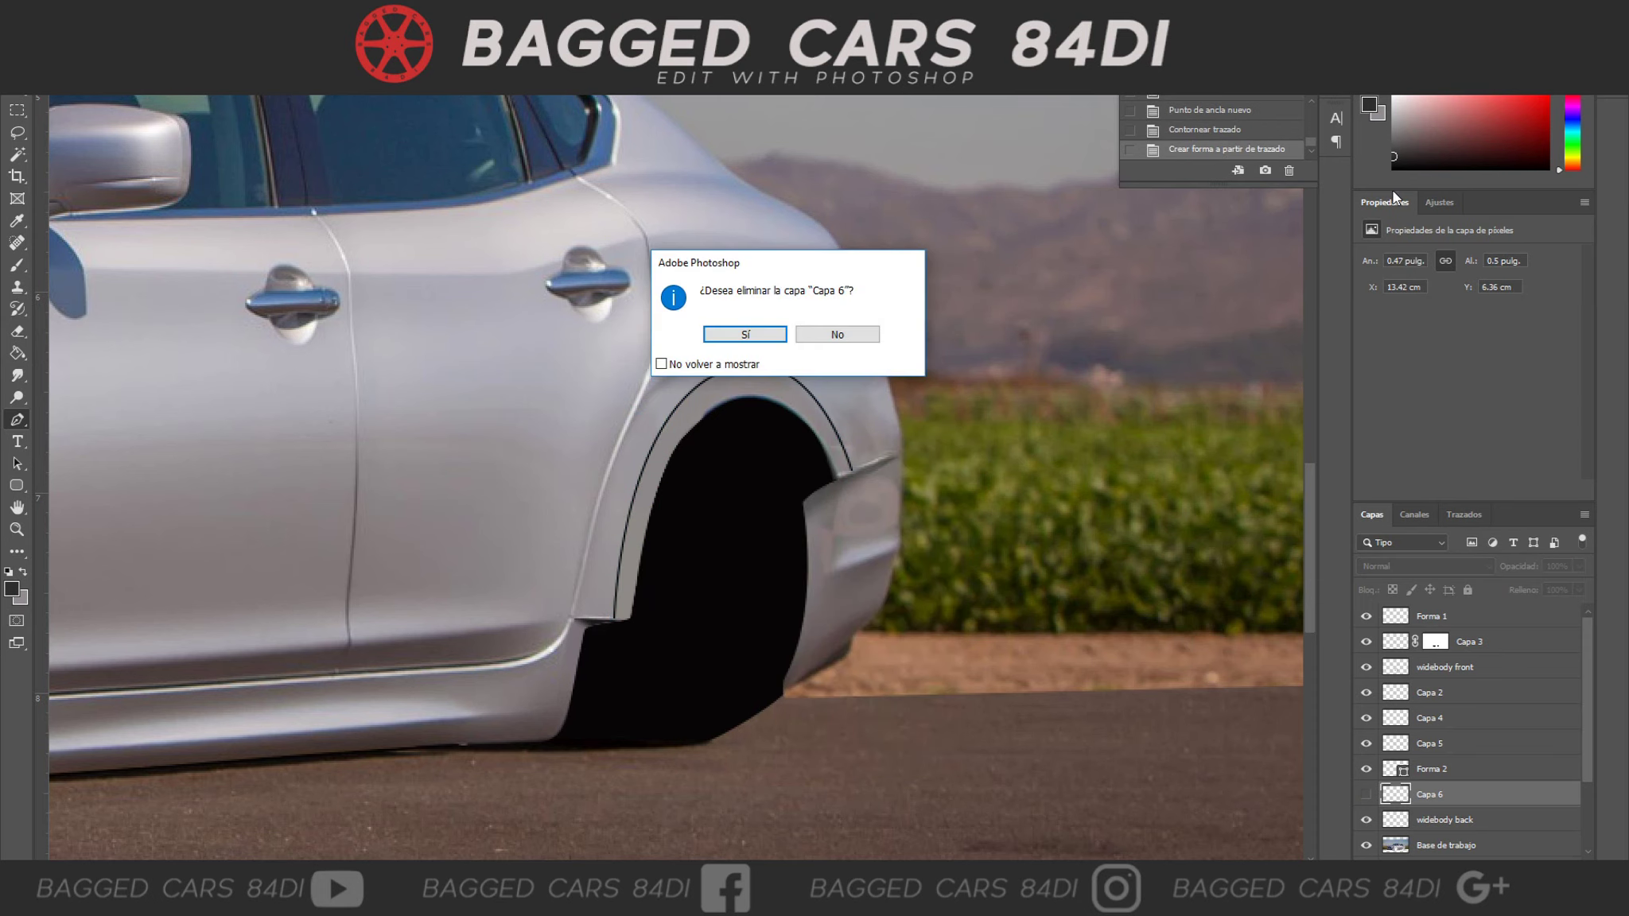
double_click(1490, 771)
click(937, 409)
click(986, 549)
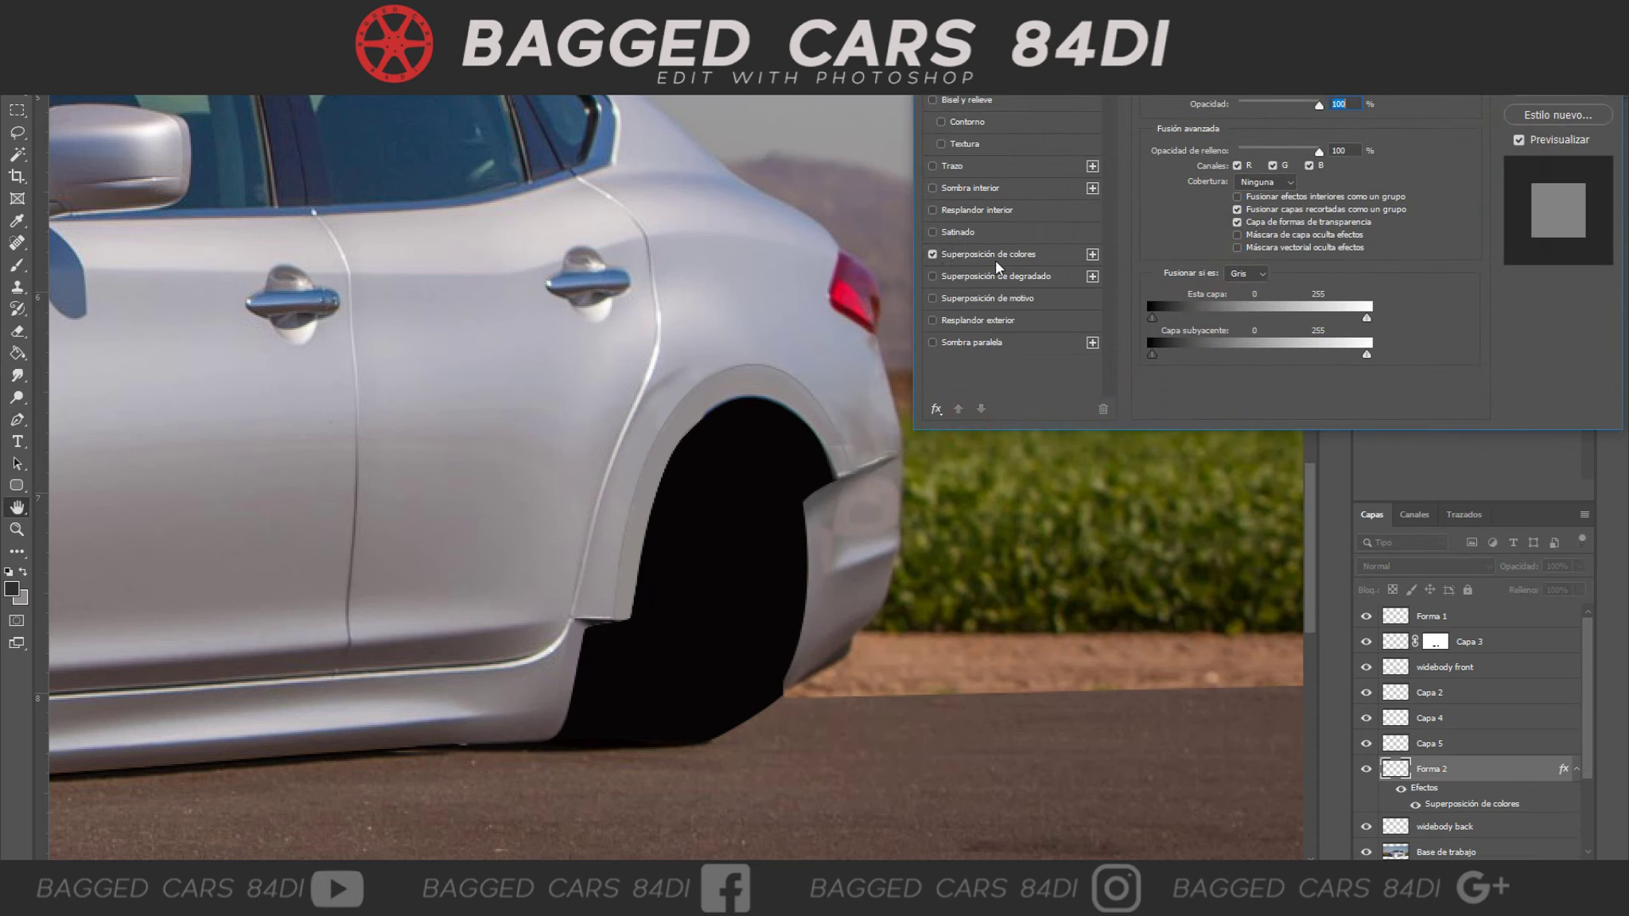
click(1304, 135)
key(Return)
key(Return)
click(1579, 566)
drag(1583, 586, 1525, 586)
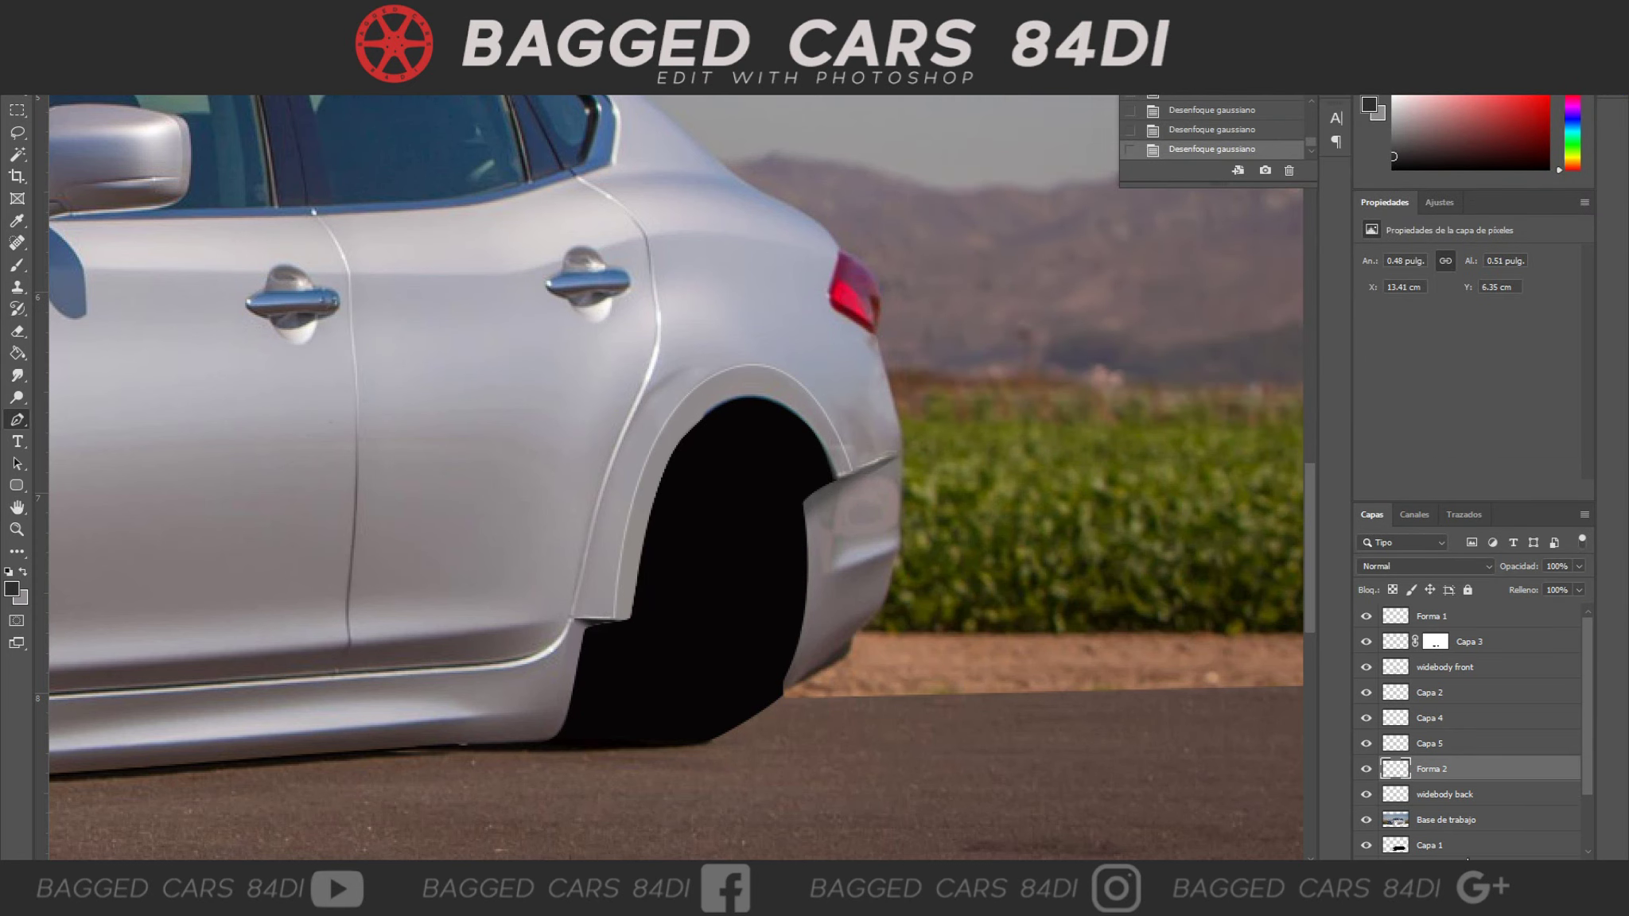
Delete widebody back's black inner arch edge inside the arch path selection.
click(1444, 794)
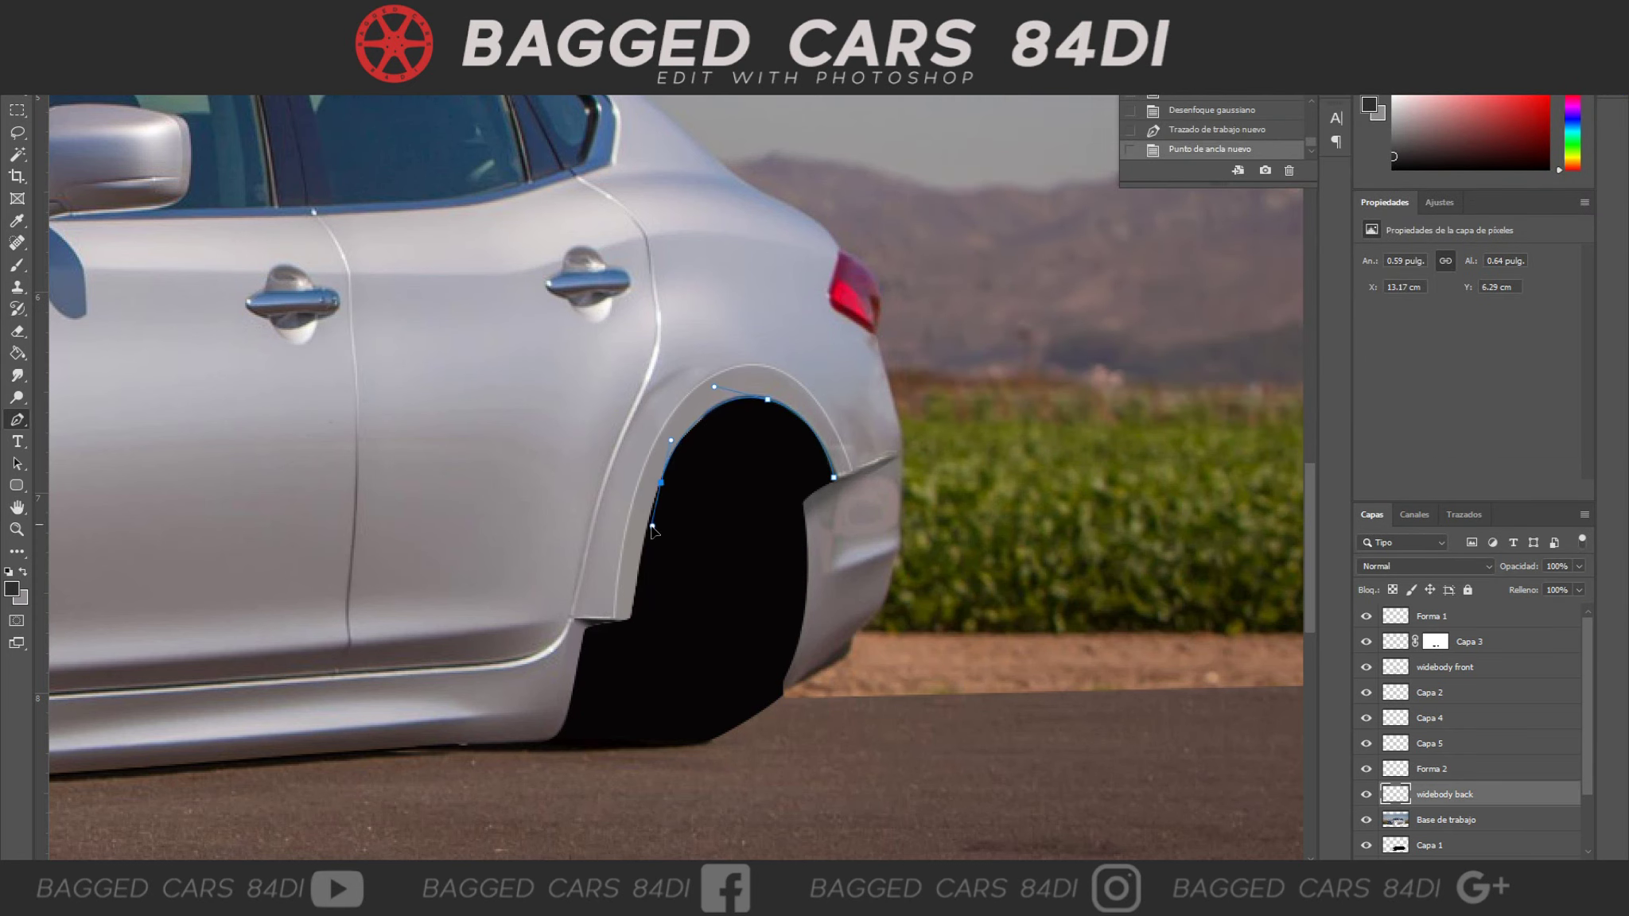
key(ctrl+Return)
key(Delete)
key(ctrl+d)
scroll(796, 760, down, 2)
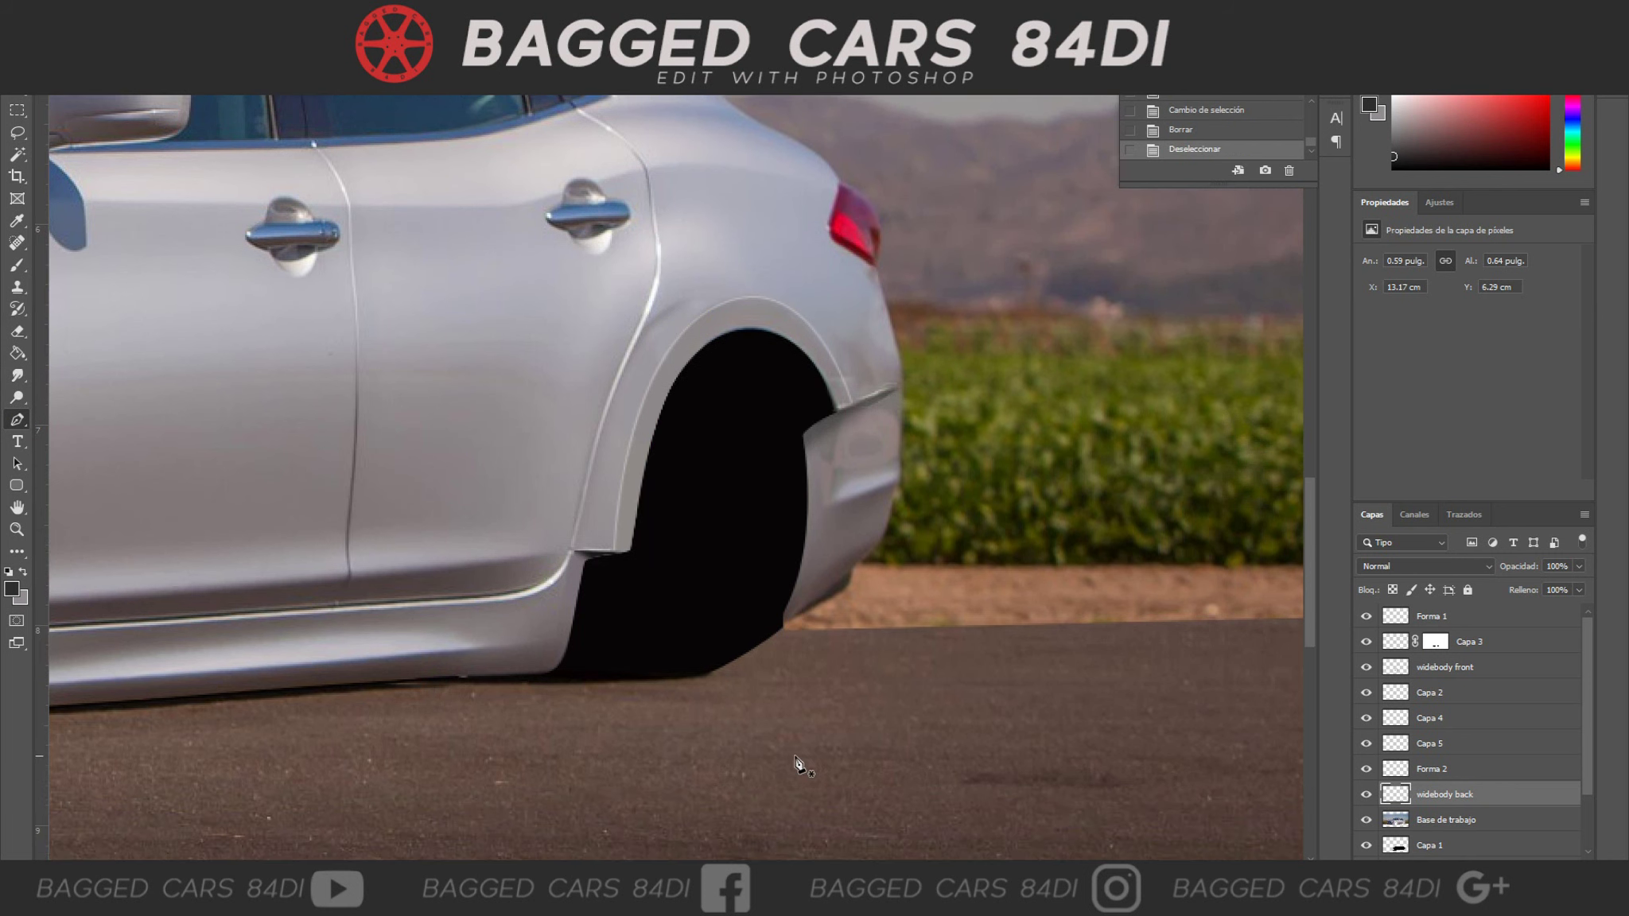
Trace a Pen path of the wider rear fender from the door sill over the quarter panel to the bumper.
click(582, 585)
drag(492, 544, 487, 531)
drag(582, 259, 589, 268)
drag(828, 237, 958, 278)
drag(590, 273, 585, 278)
click(589, 269)
drag(958, 279, 877, 272)
click(877, 272)
click(901, 386)
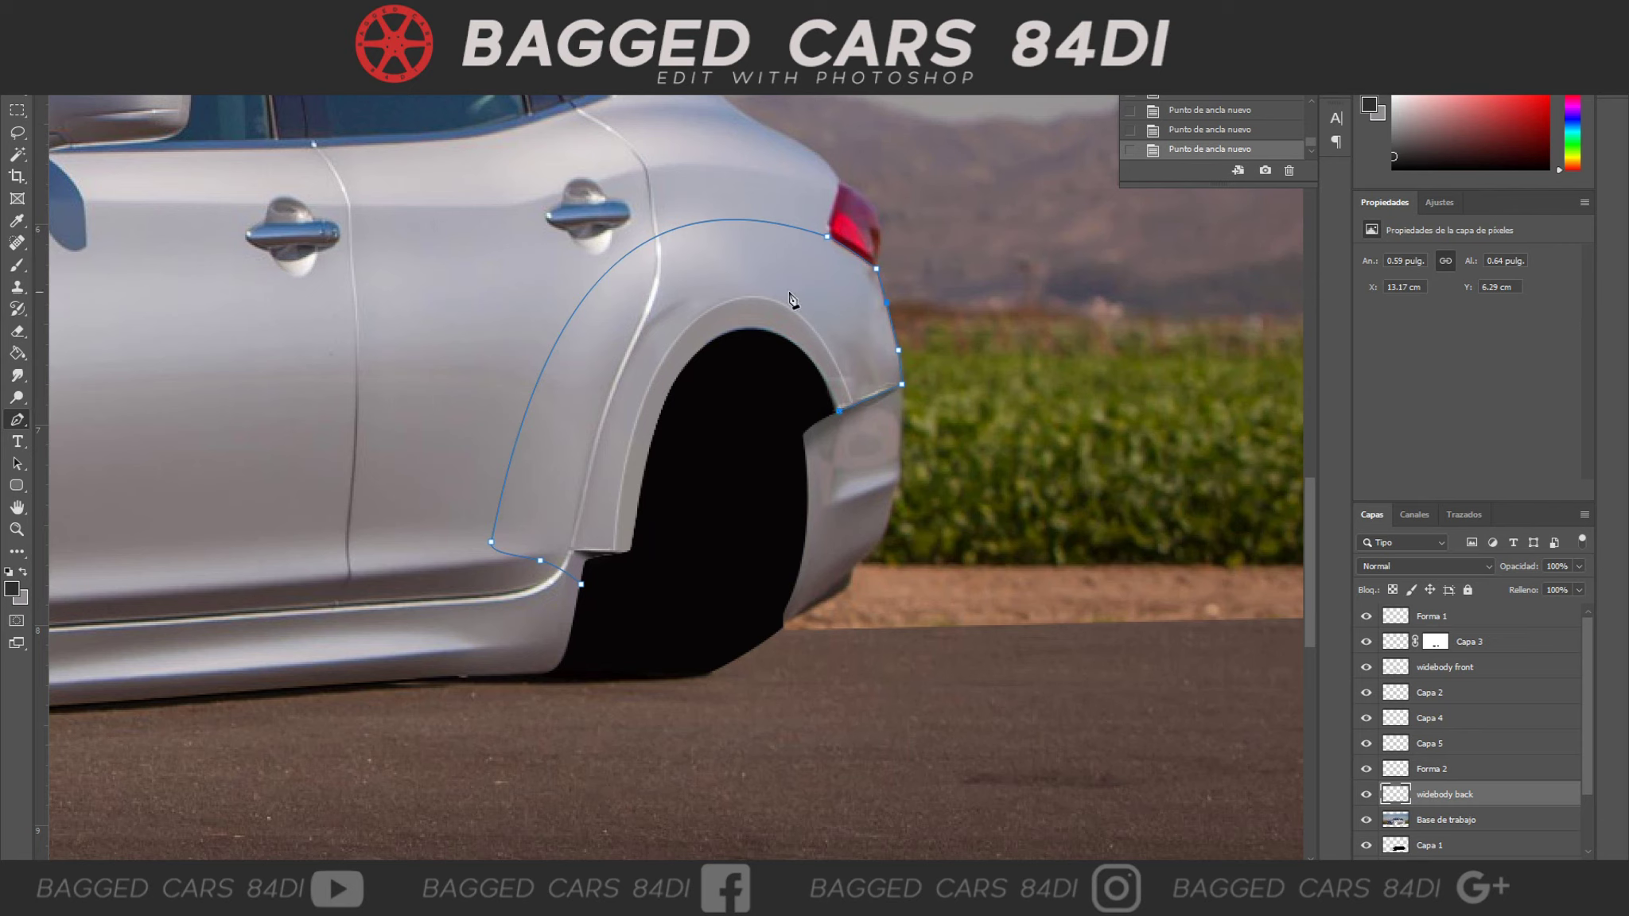
mouse_move(510, 563)
mouse_down()
mouse_move(545, 557)
mouse_move(469, 565)
mouse_up()
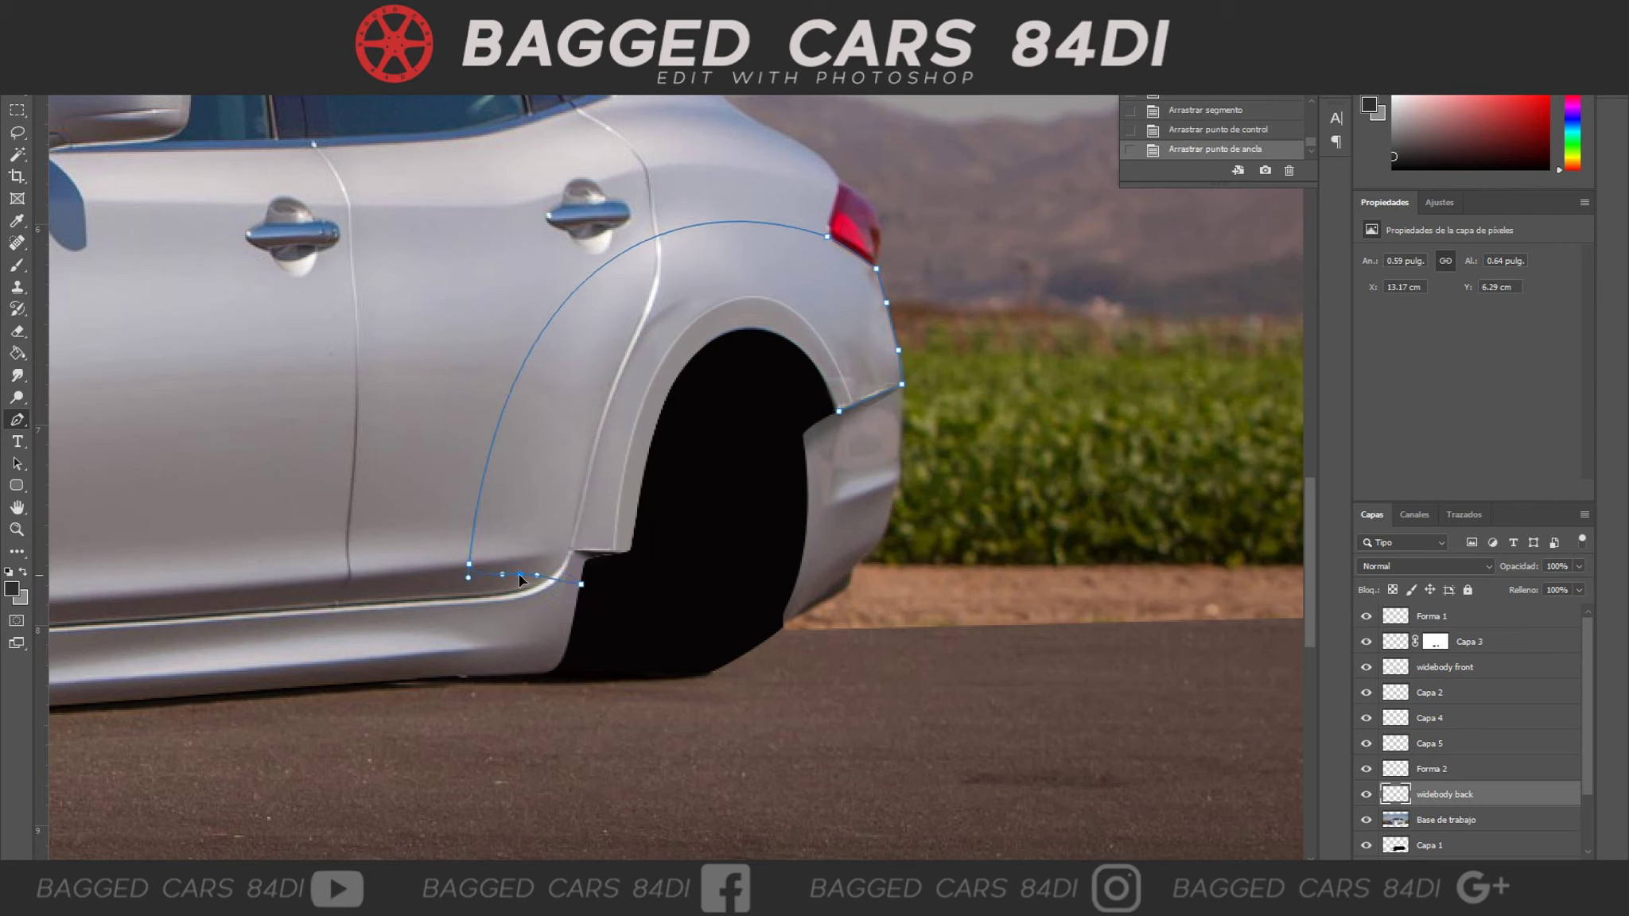
Stroke the fender path as a thin line onto a new empty layer.
right_click(830, 295)
click(875, 334)
click(953, 268)
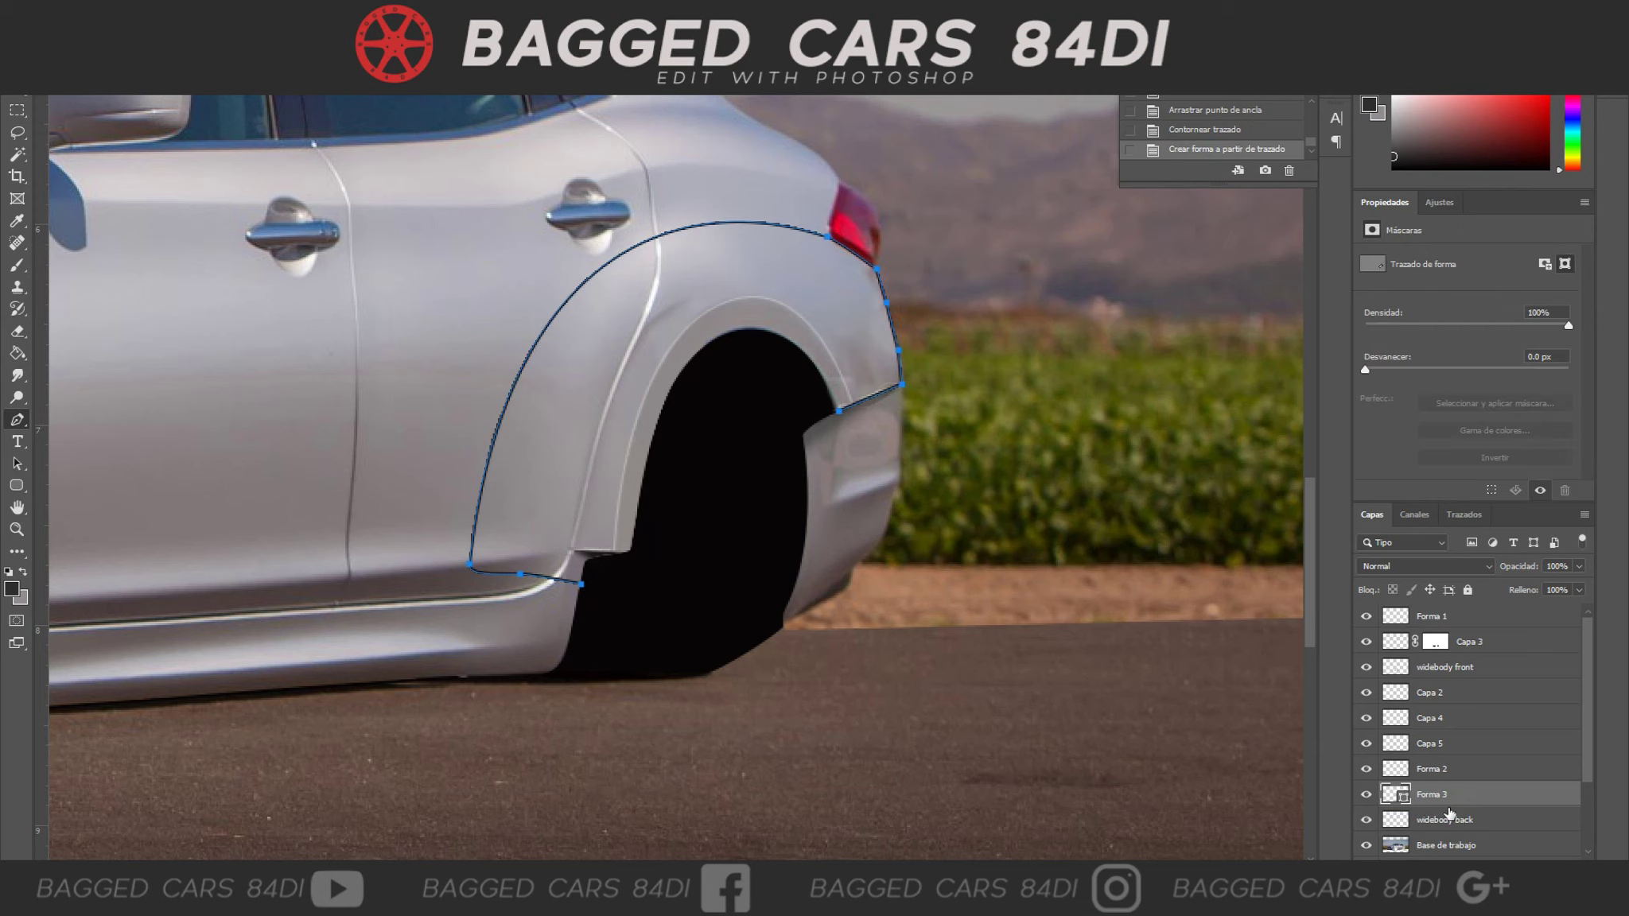
click(1367, 794)
key(ctrl+alt+z)
key(ctrl+alt+z)
key(ctrl+shift+alt+n)
right_click(696, 274)
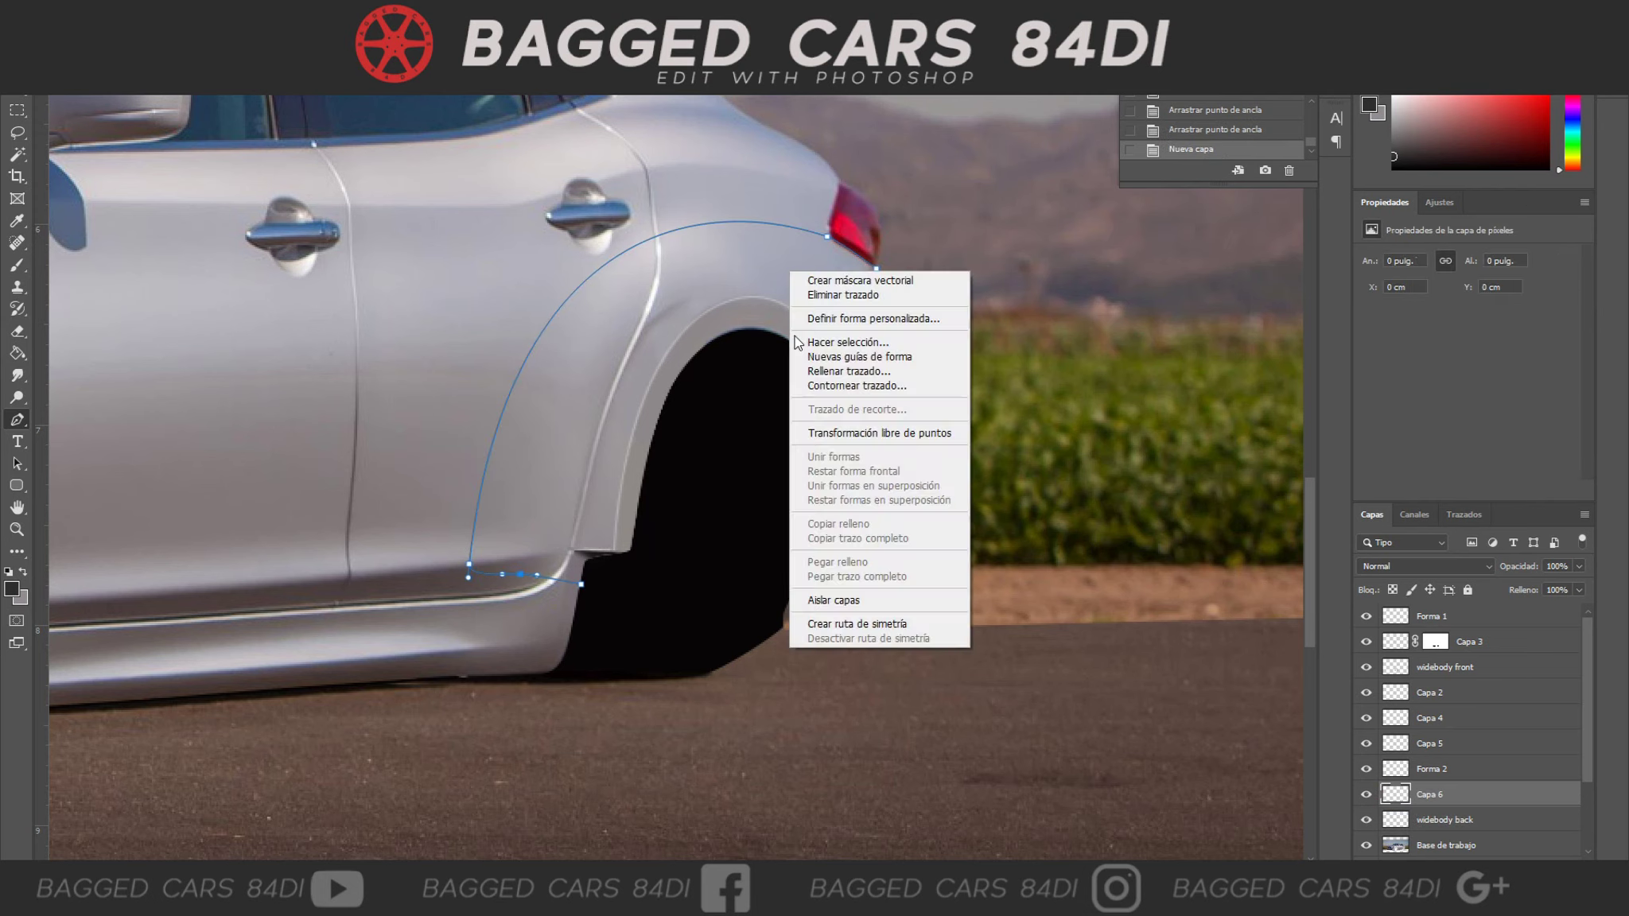
click(740, 371)
Convert the path into shape layer Forma 3, rasterize it, and lower its opacity to 36%.
right_click(1424, 819)
click(1400, 205)
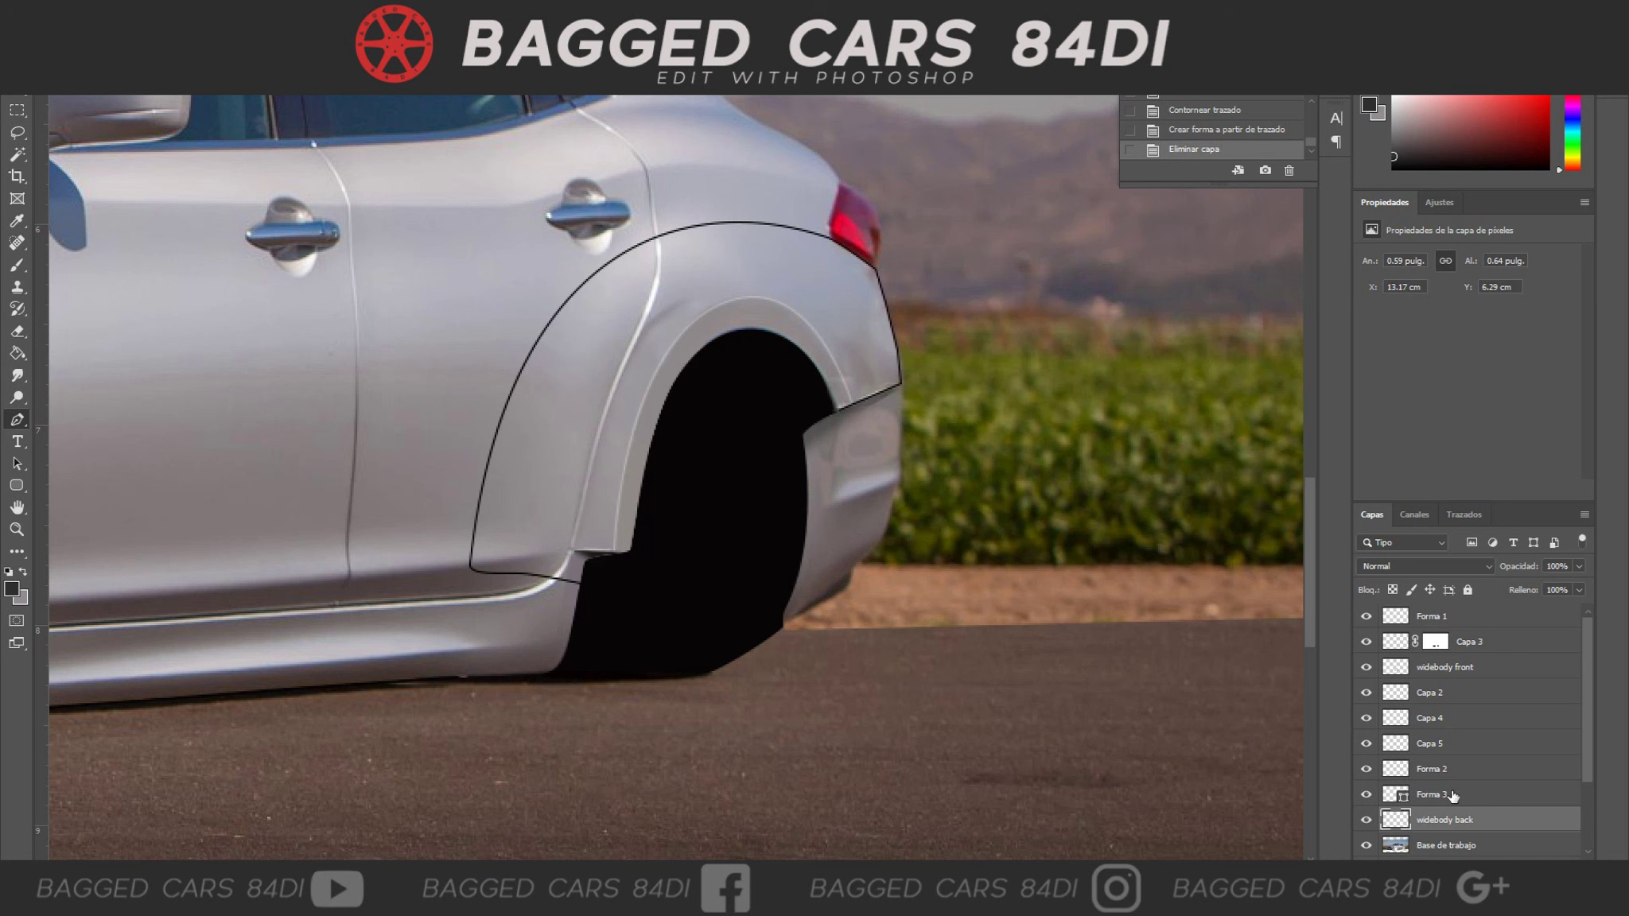
right_click(1466, 819)
click(1468, 462)
key(ctrl+minus)
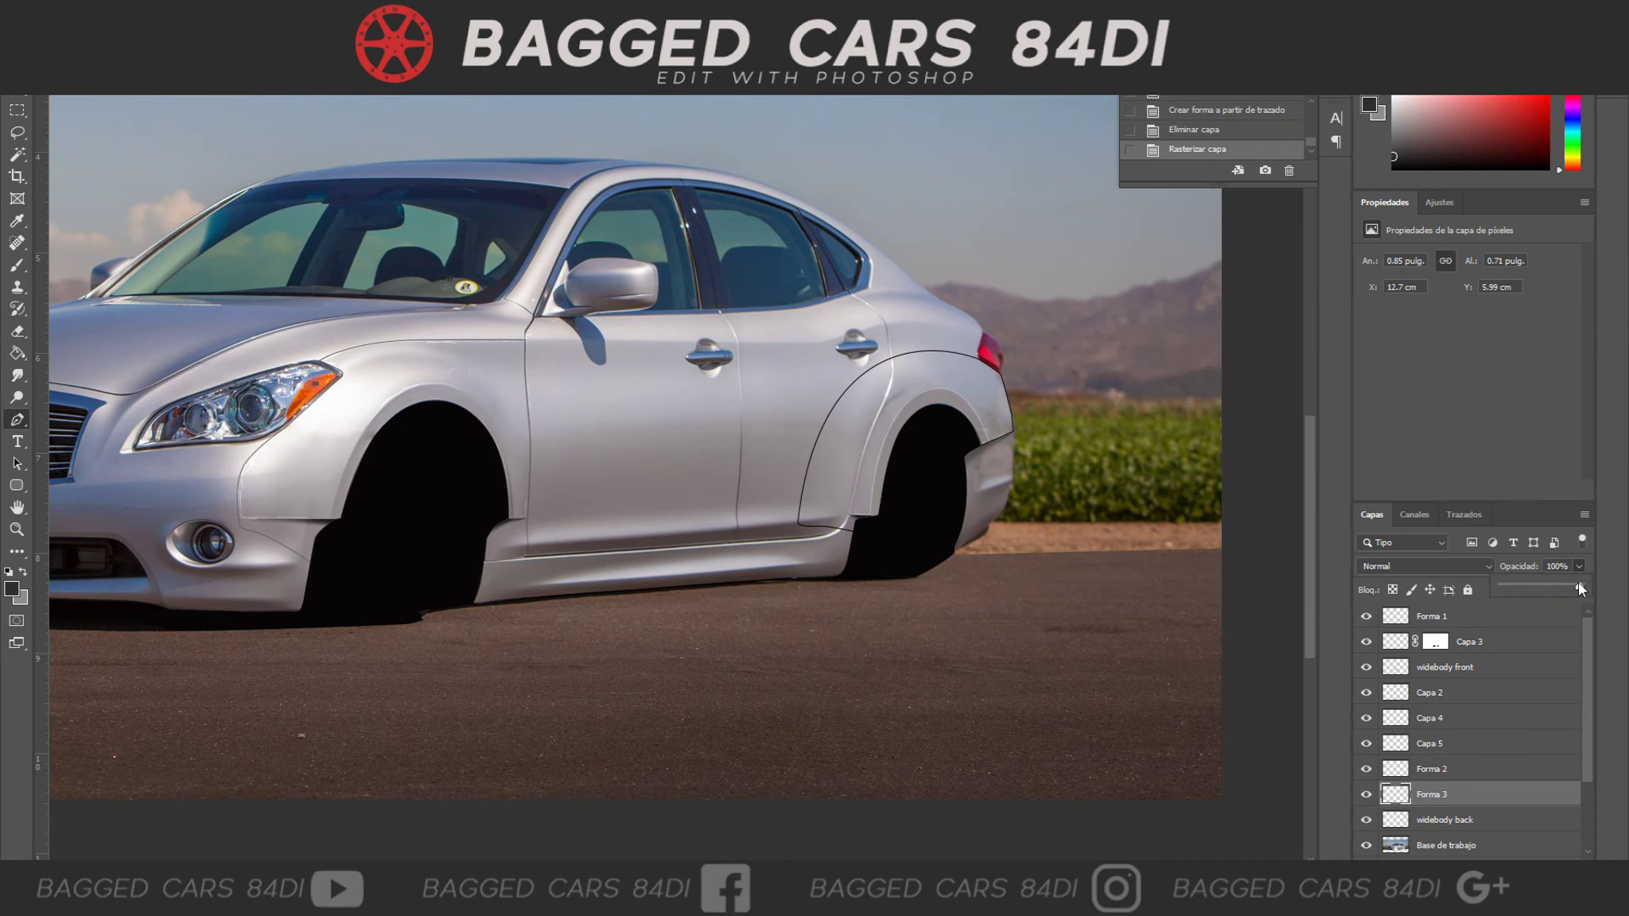
drag(1535, 589, 1530, 589)
Gaussian-blur the rear fender outline and the front fender outline to soften them.
click(302, 83)
click(342, 102)
key(ctrl+f)
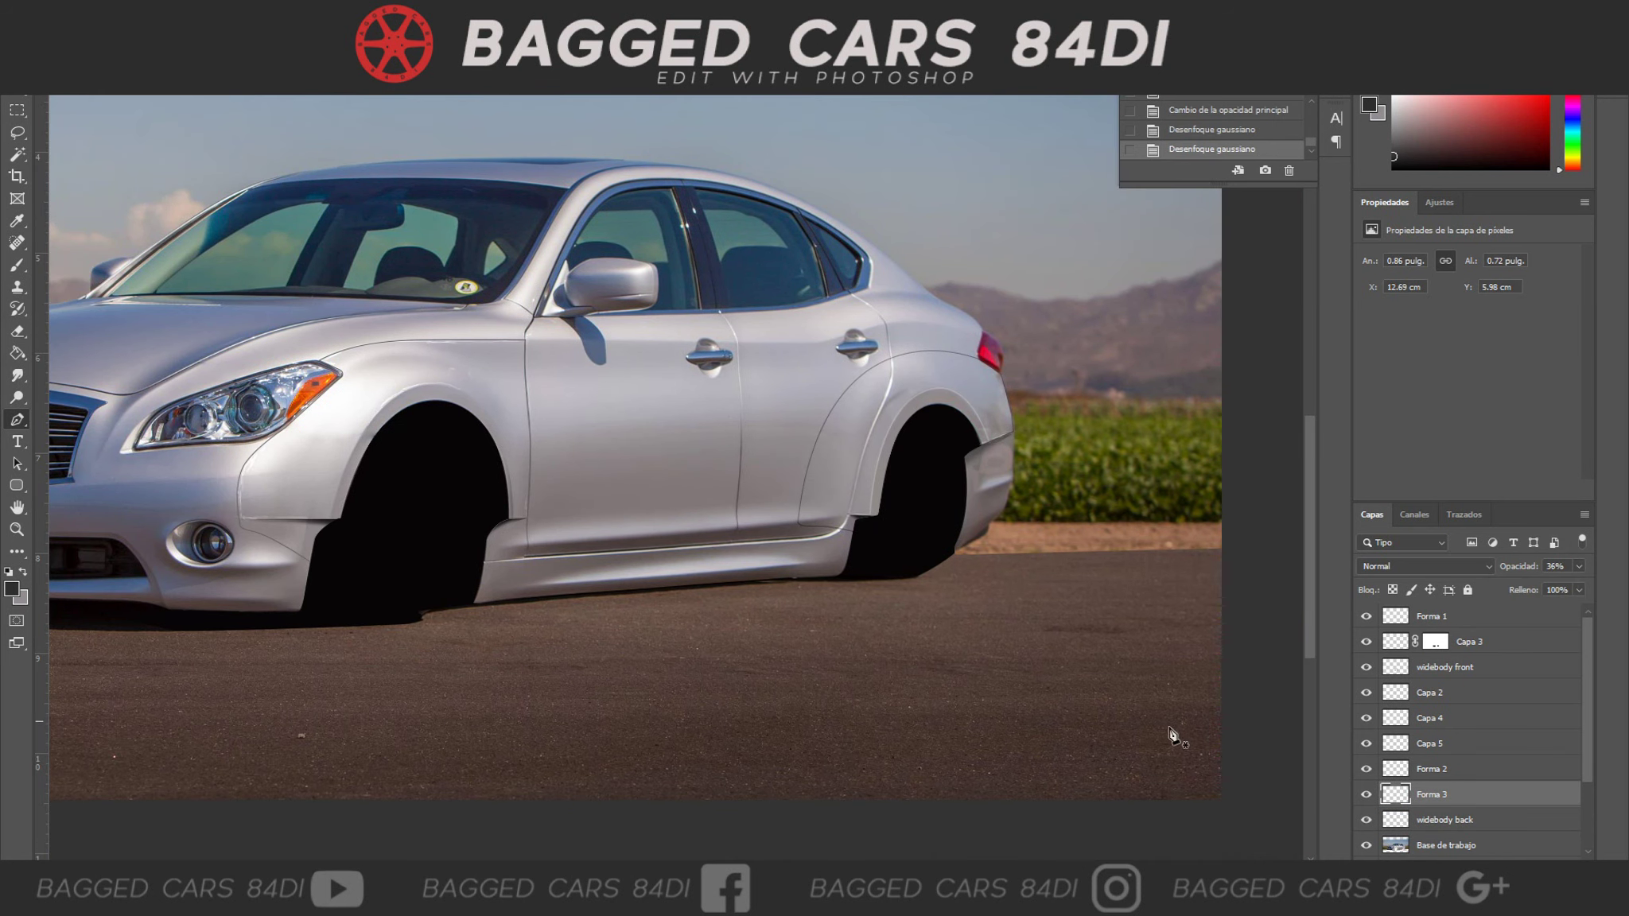
click(1474, 617)
key(ctrl+f)
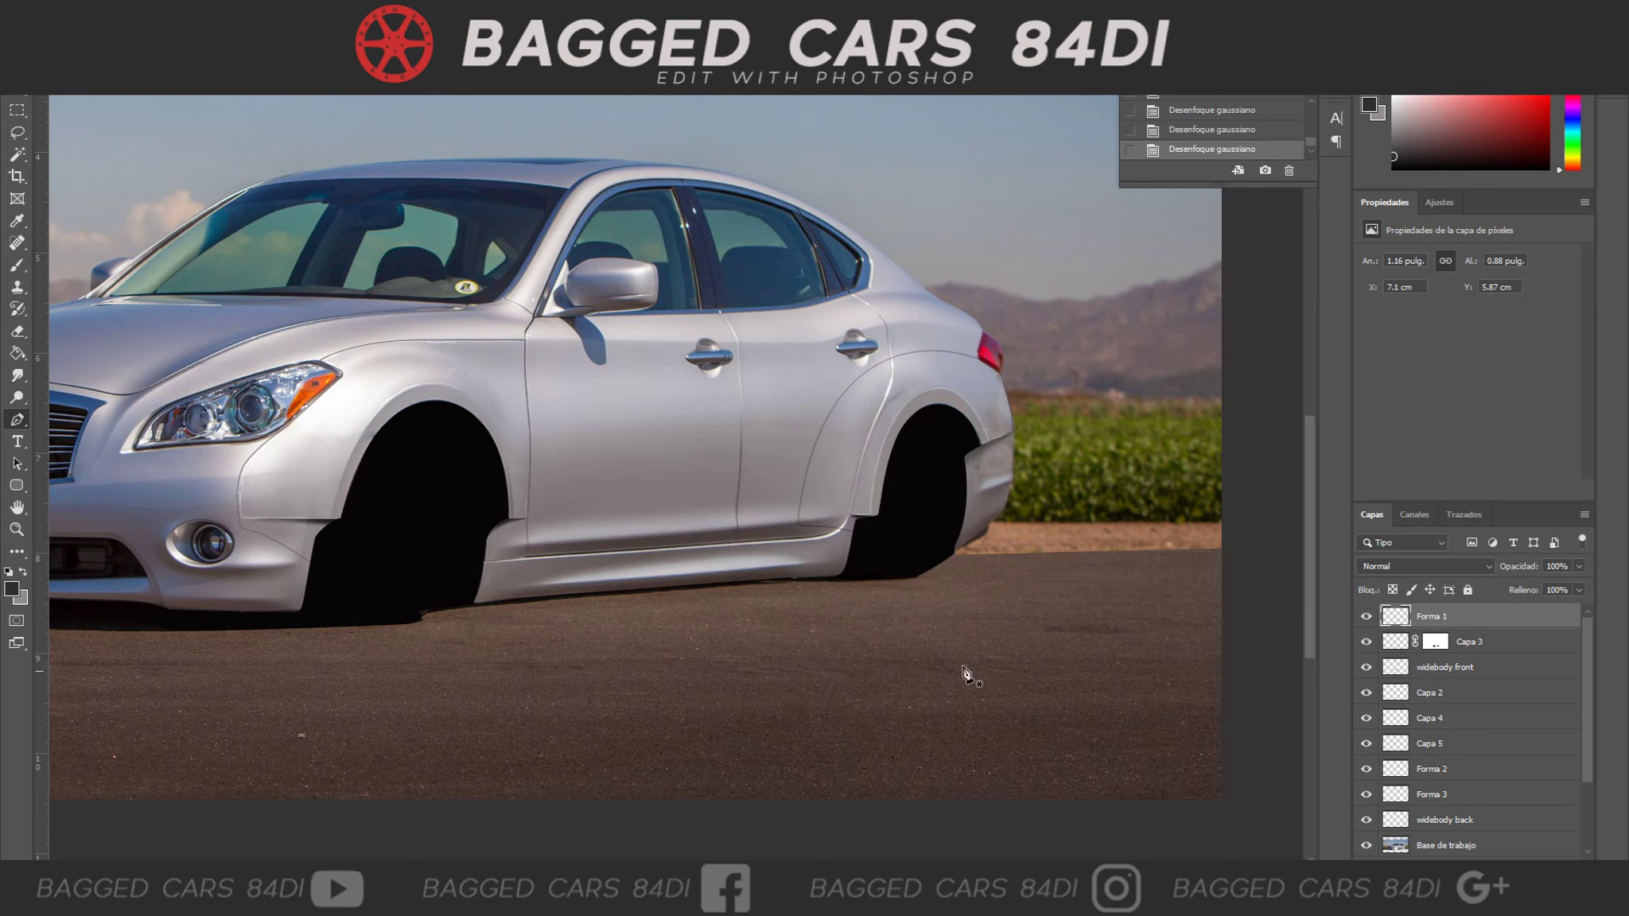
Name the front outline 'forma front' and merge the arch highlight line into the rear outline.
text(forma front)
click(1395, 797)
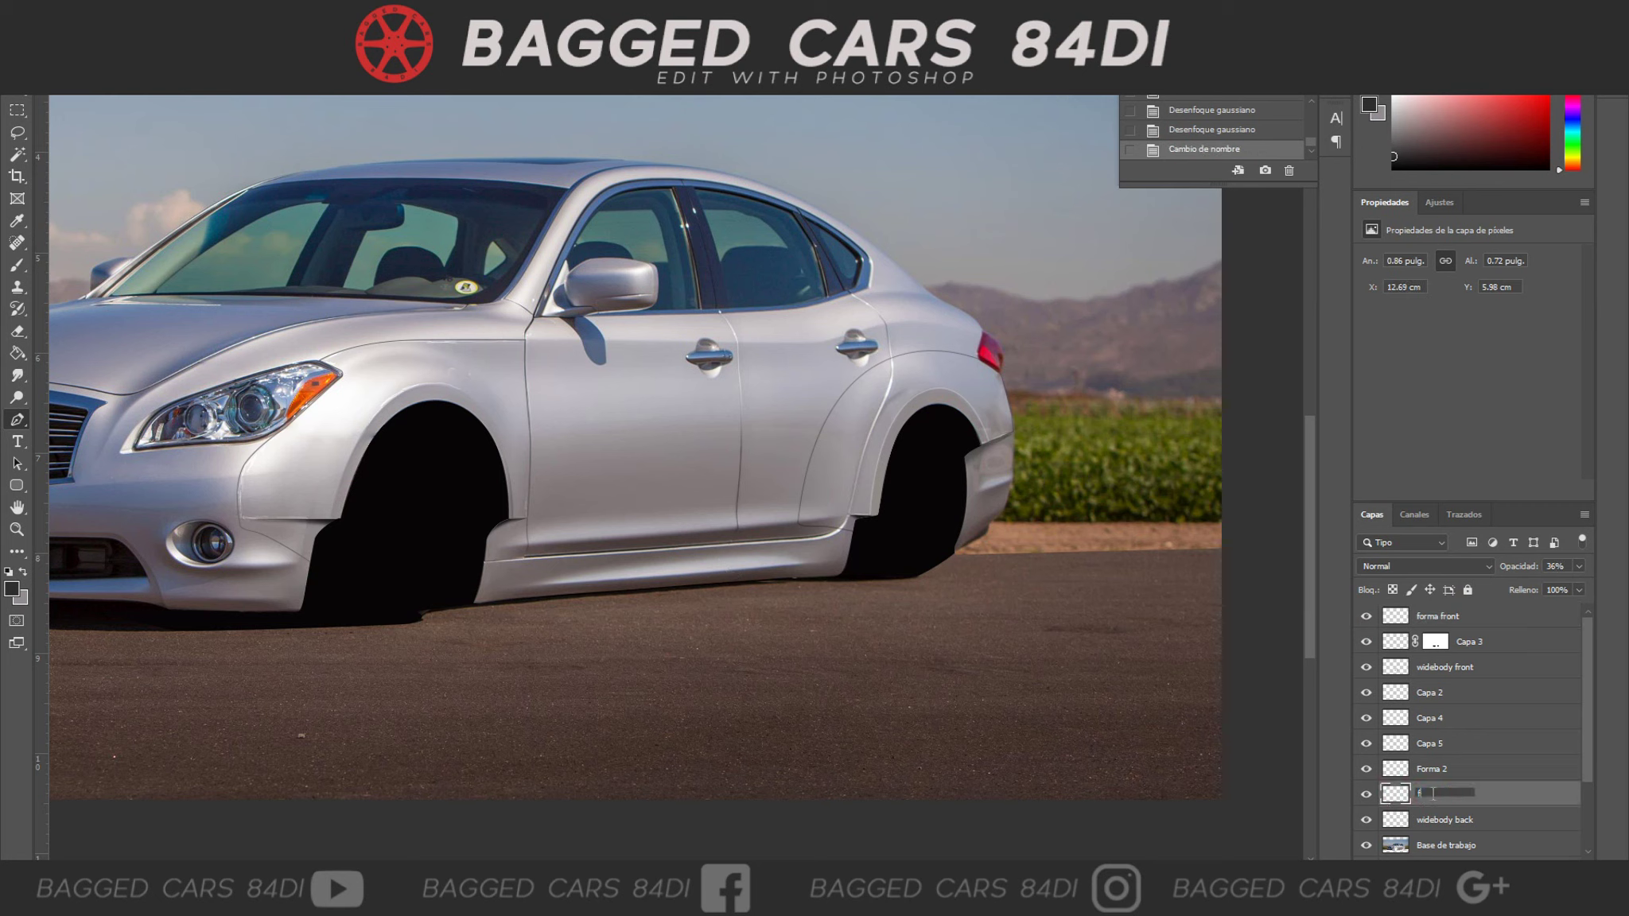
click(1436, 769)
drag(1436, 768, 1454, 805)
key(ctrl+e)
Set up the Eraser and its size for trimming the rear fender shape.
key(b)
key(ctrl+plus)
right_click(1105, 135)
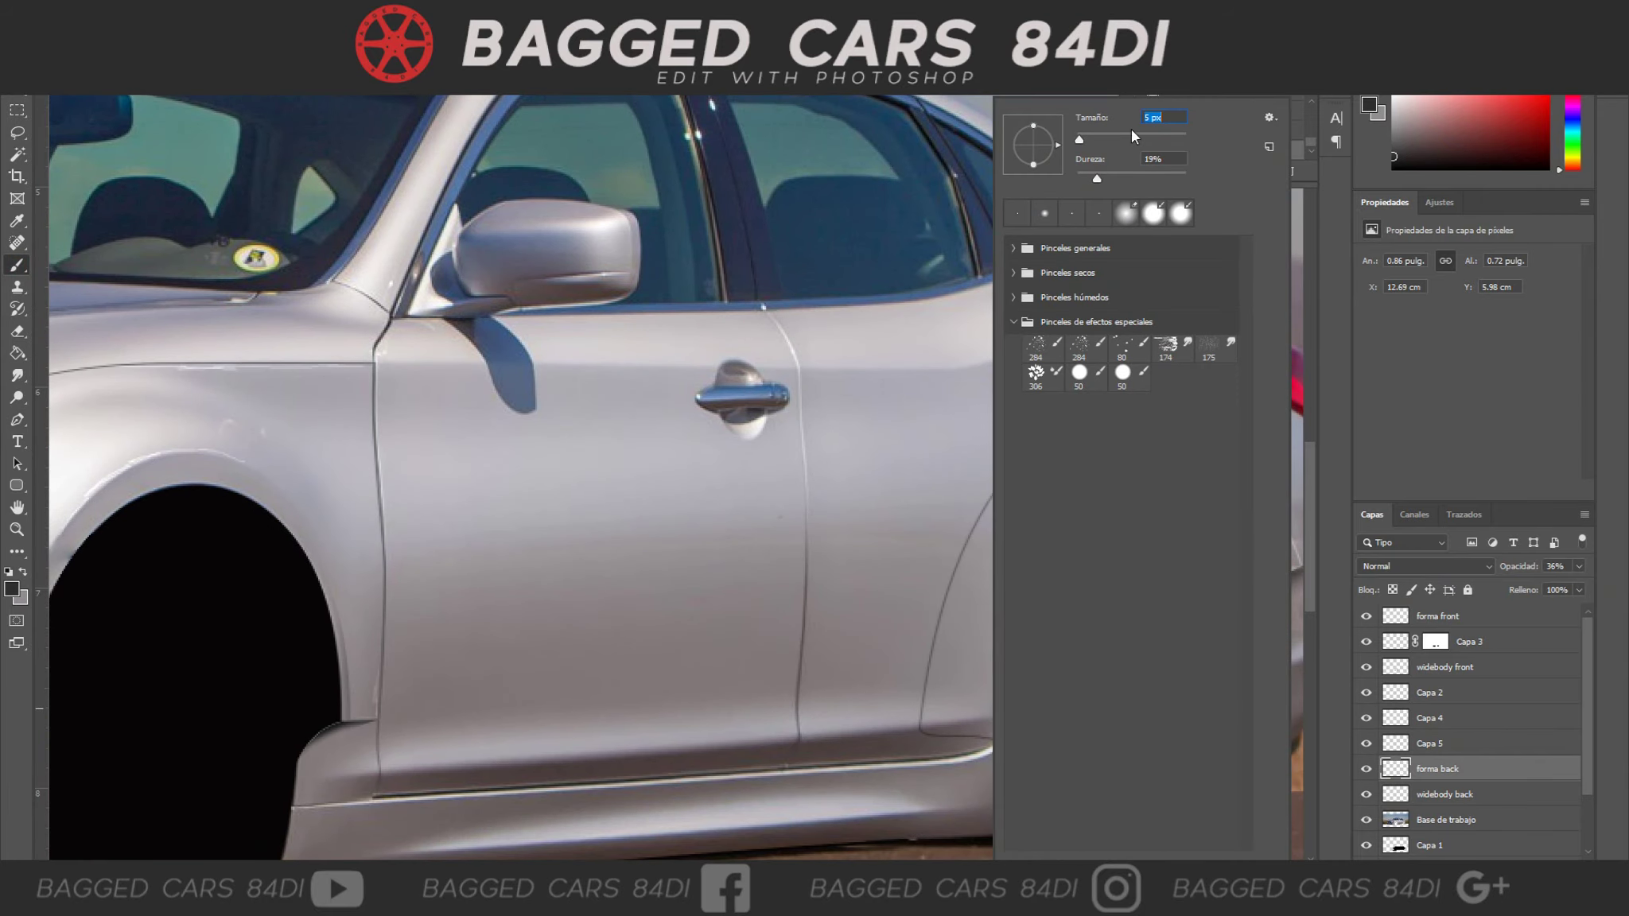
key(e)
key(Escape)
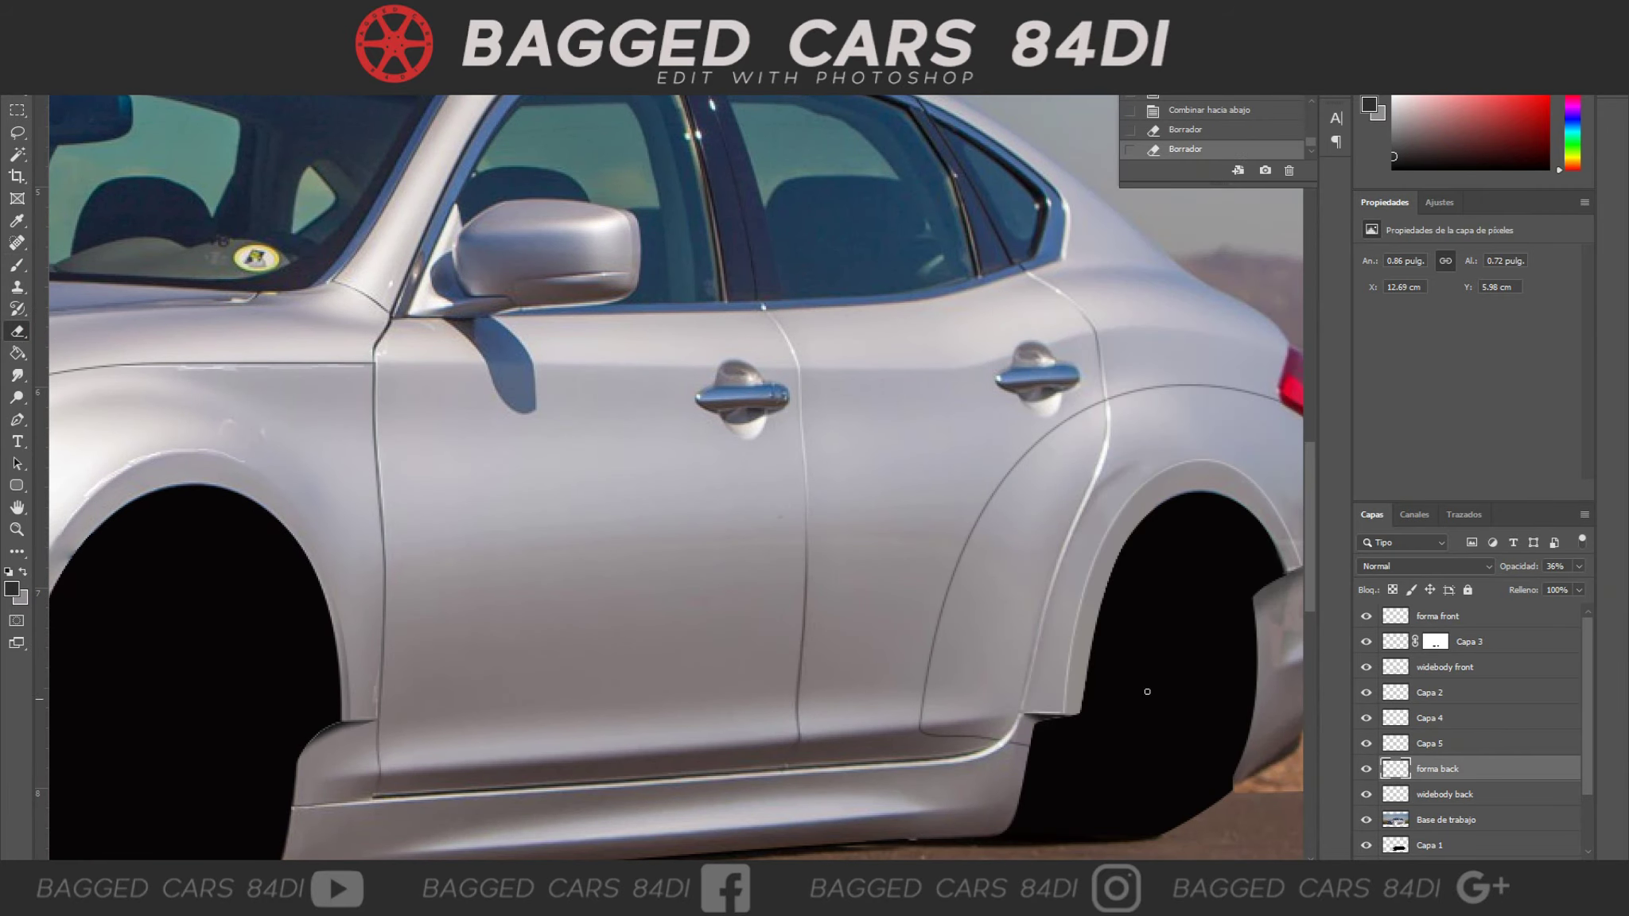
scroll(1098, 475, up, 2)
right_click(1097, 475)
key(Escape)
Duplicate the forma back layer as forma back copia after inspecting the rear arch.
scroll(1138, 627, down, 2)
scroll(1137, 628, down, 2)
scroll(455, 815, down, 2)
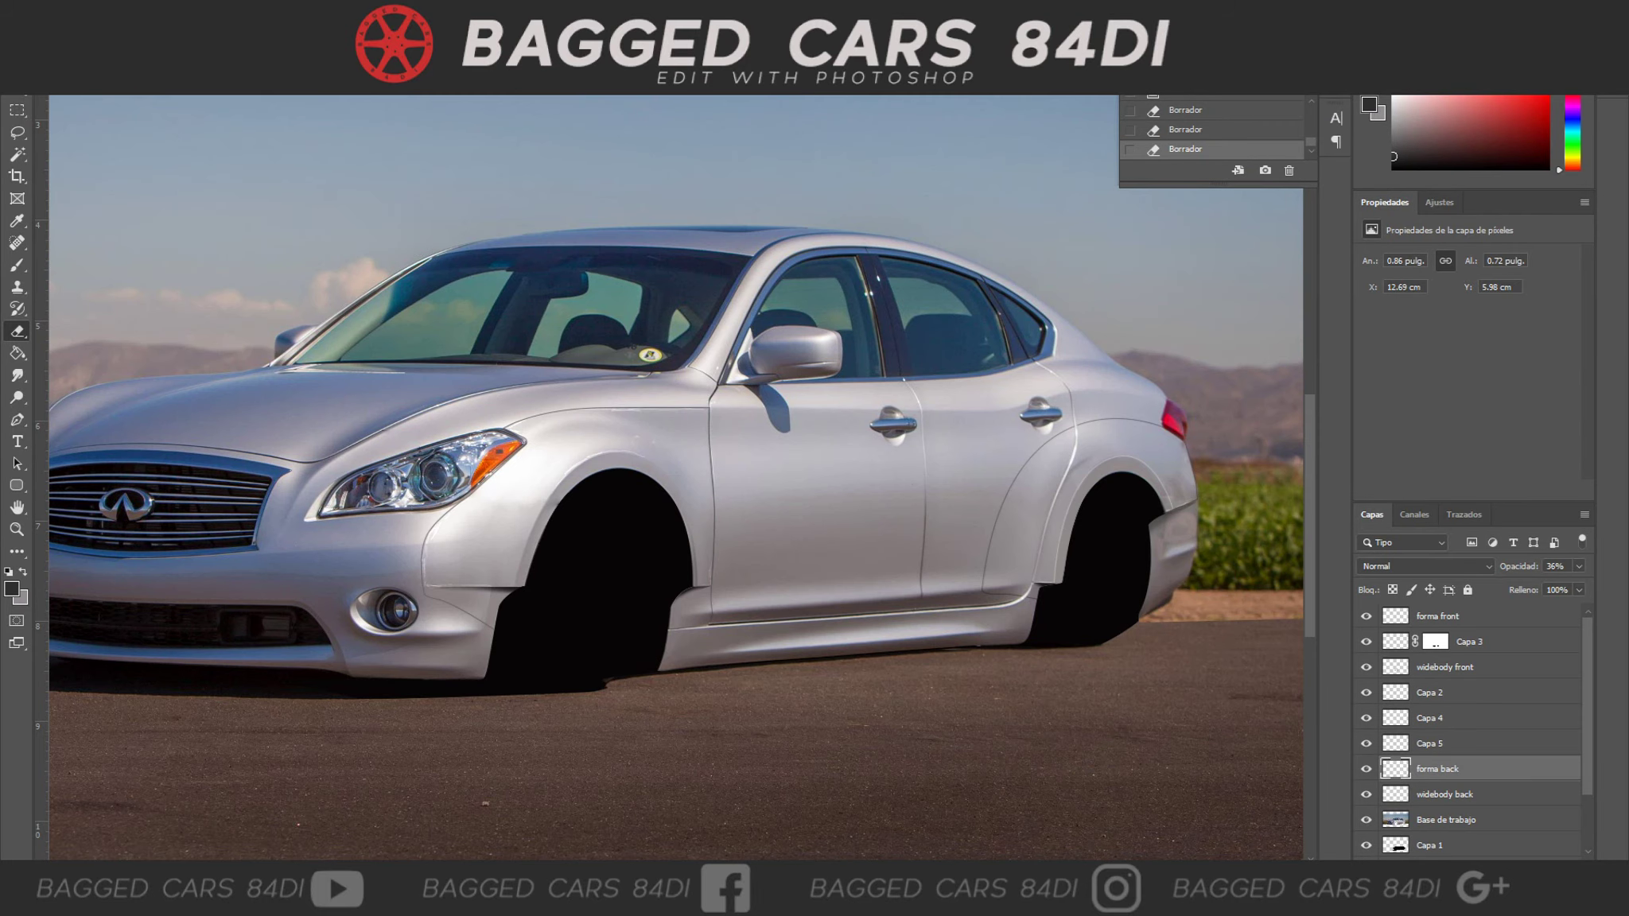
scroll(1150, 693, up, 2)
scroll(1150, 693, left, 3)
key(ctrl+j)
Give forma back copia a colour overlay, nudge it right, and rasterize the effect.
key(v)
key(Right)
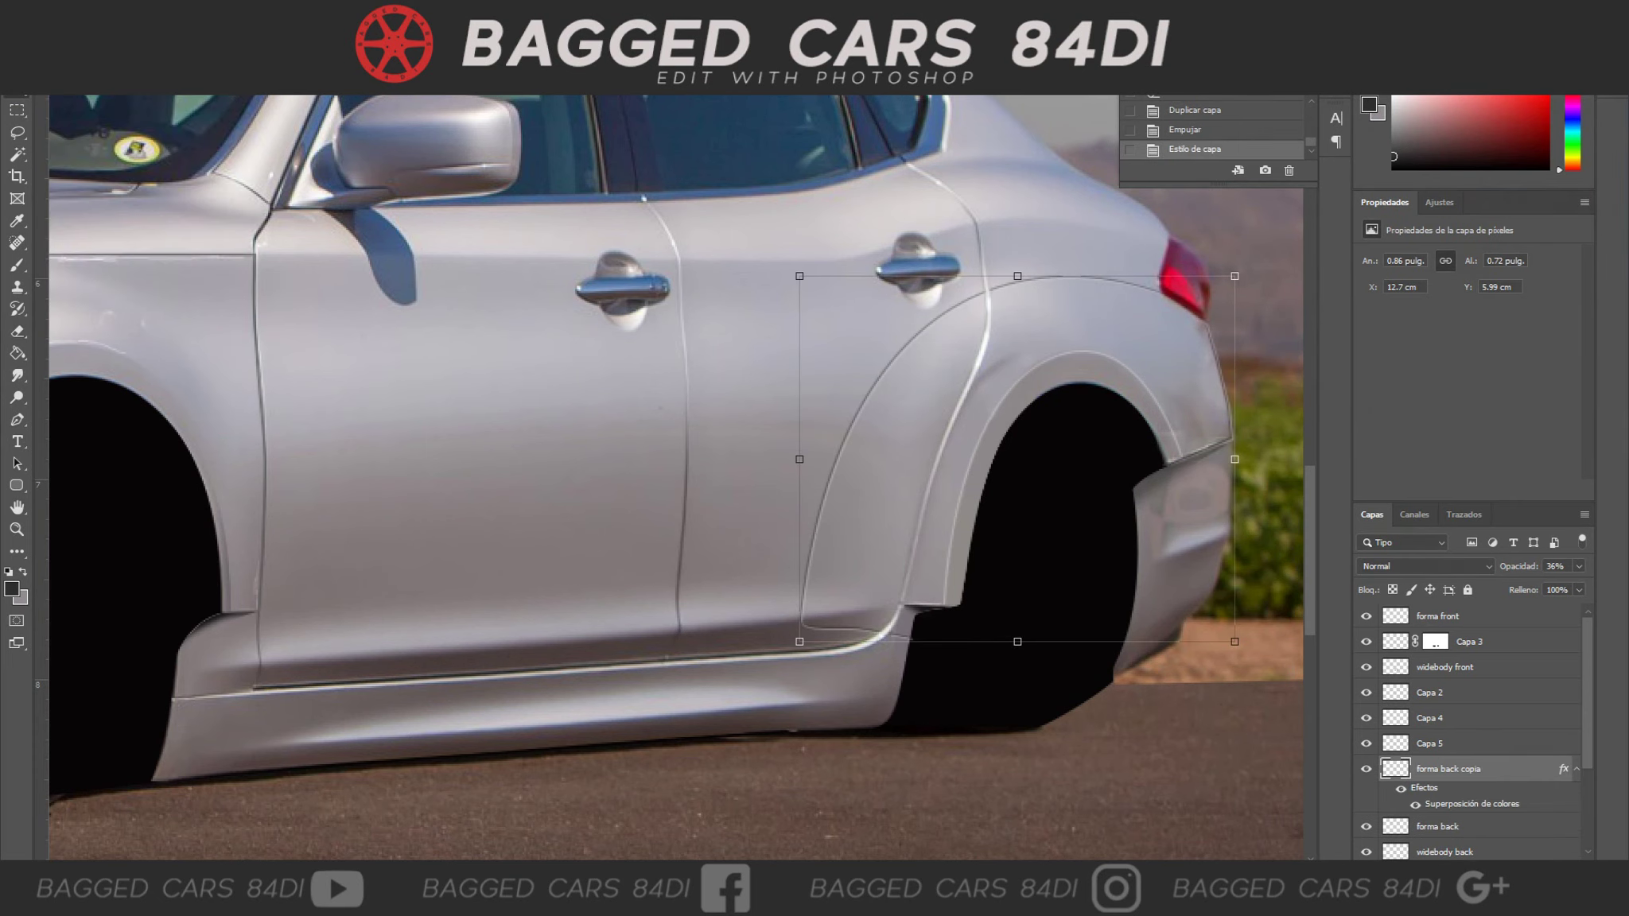
scroll(128, 843, down, 3)
scroll(1134, 785, up, 2)
click(1467, 748)
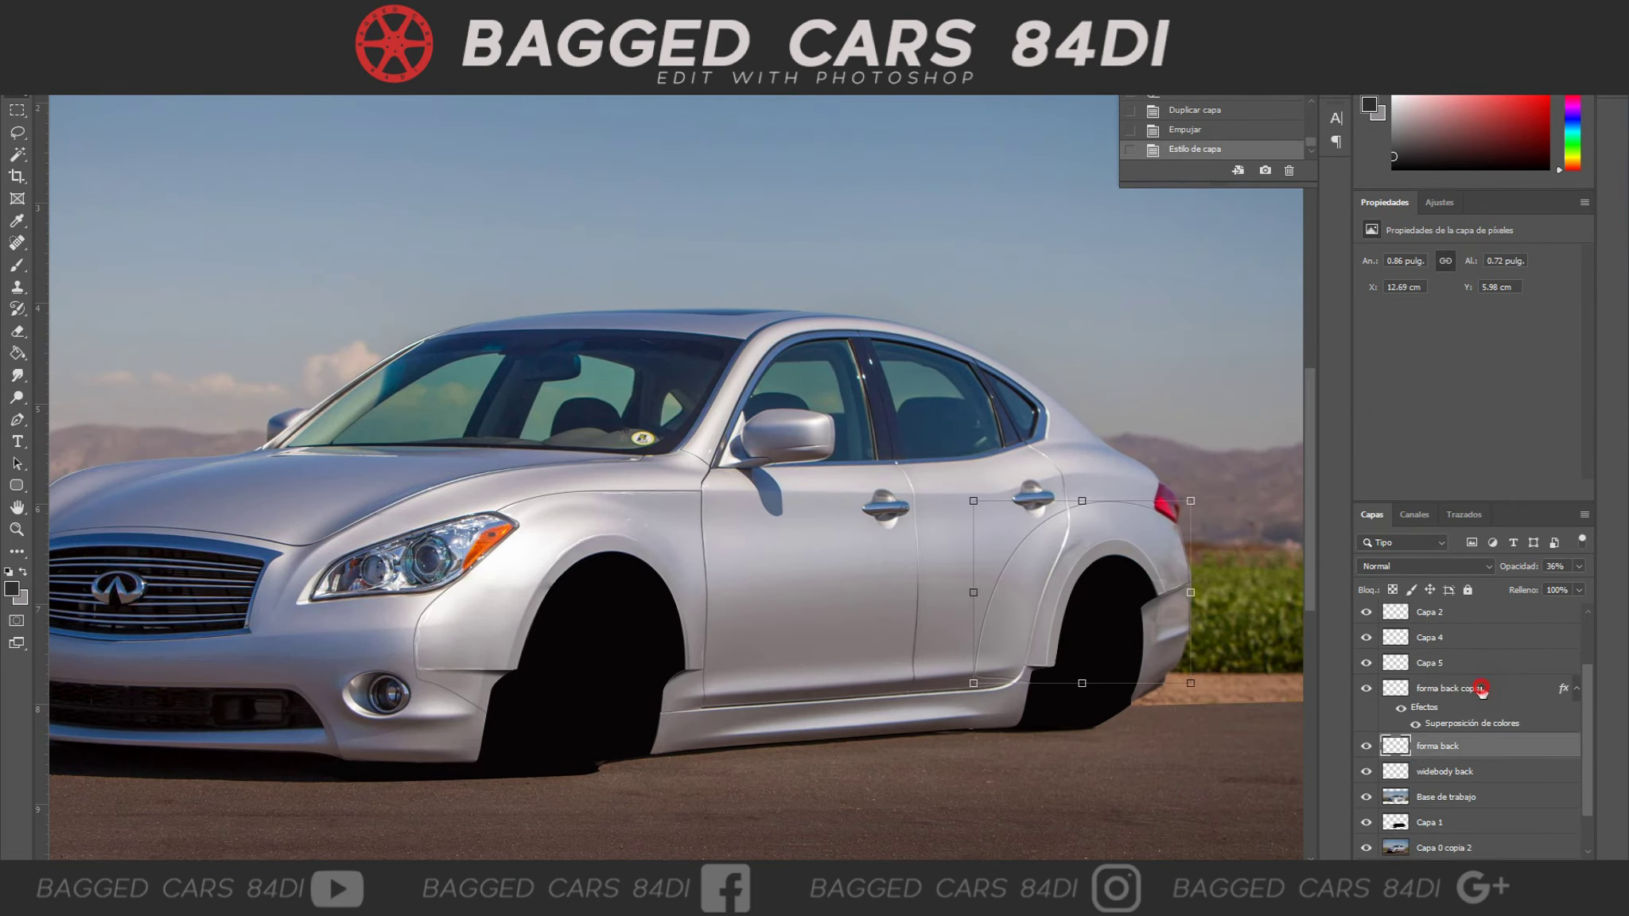
right_click(1481, 689)
click(1289, 422)
key(e)
right_click(708, 103)
key(Escape)
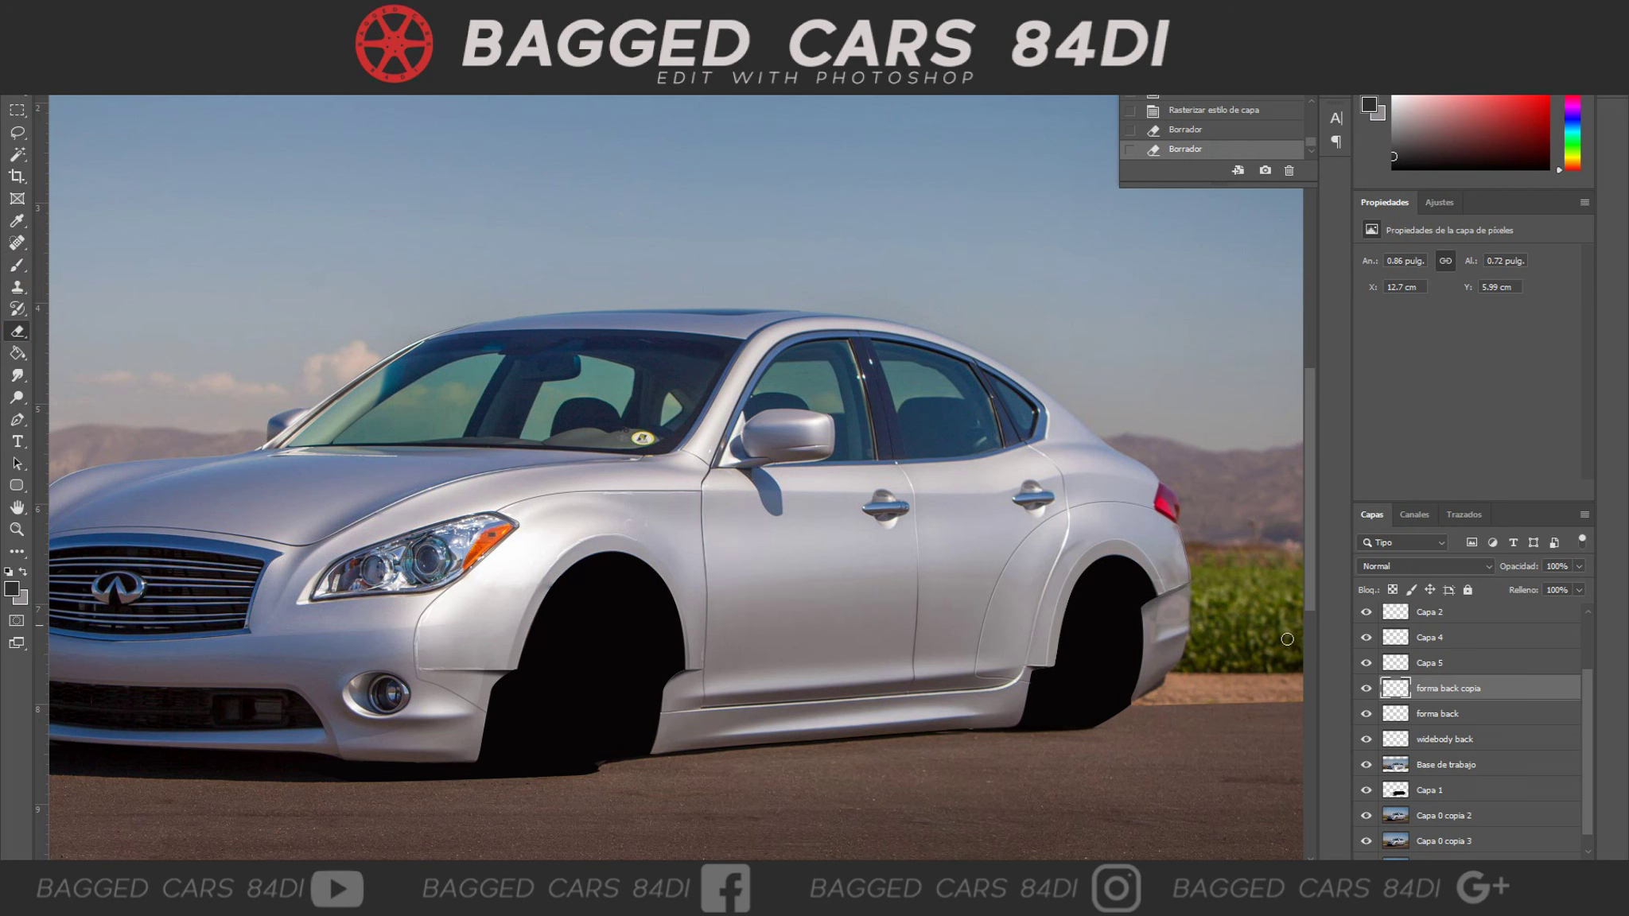
scroll(1472, 716, up, 3)
Add a colour overlay to forma front copia, rasterize it, set fill to 54%, and Gaussian-blur it.
double_click(1472, 651)
key(Return)
right_click(1487, 617)
drag(1570, 607, 1535, 606)
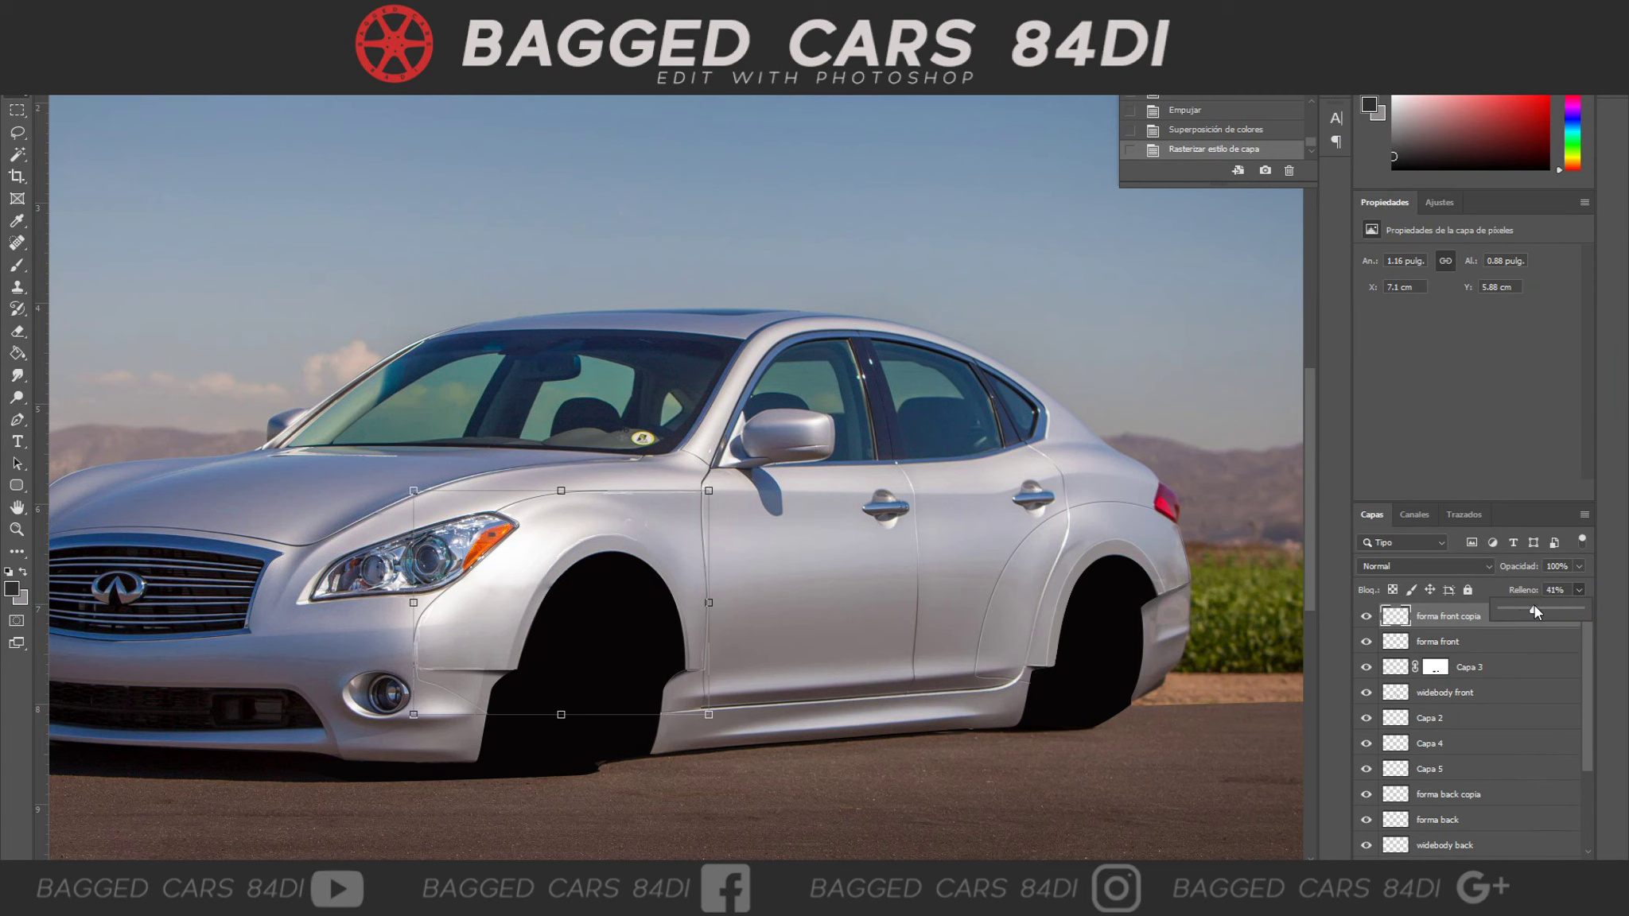
key(Right)
click(310, 16)
click(342, 35)
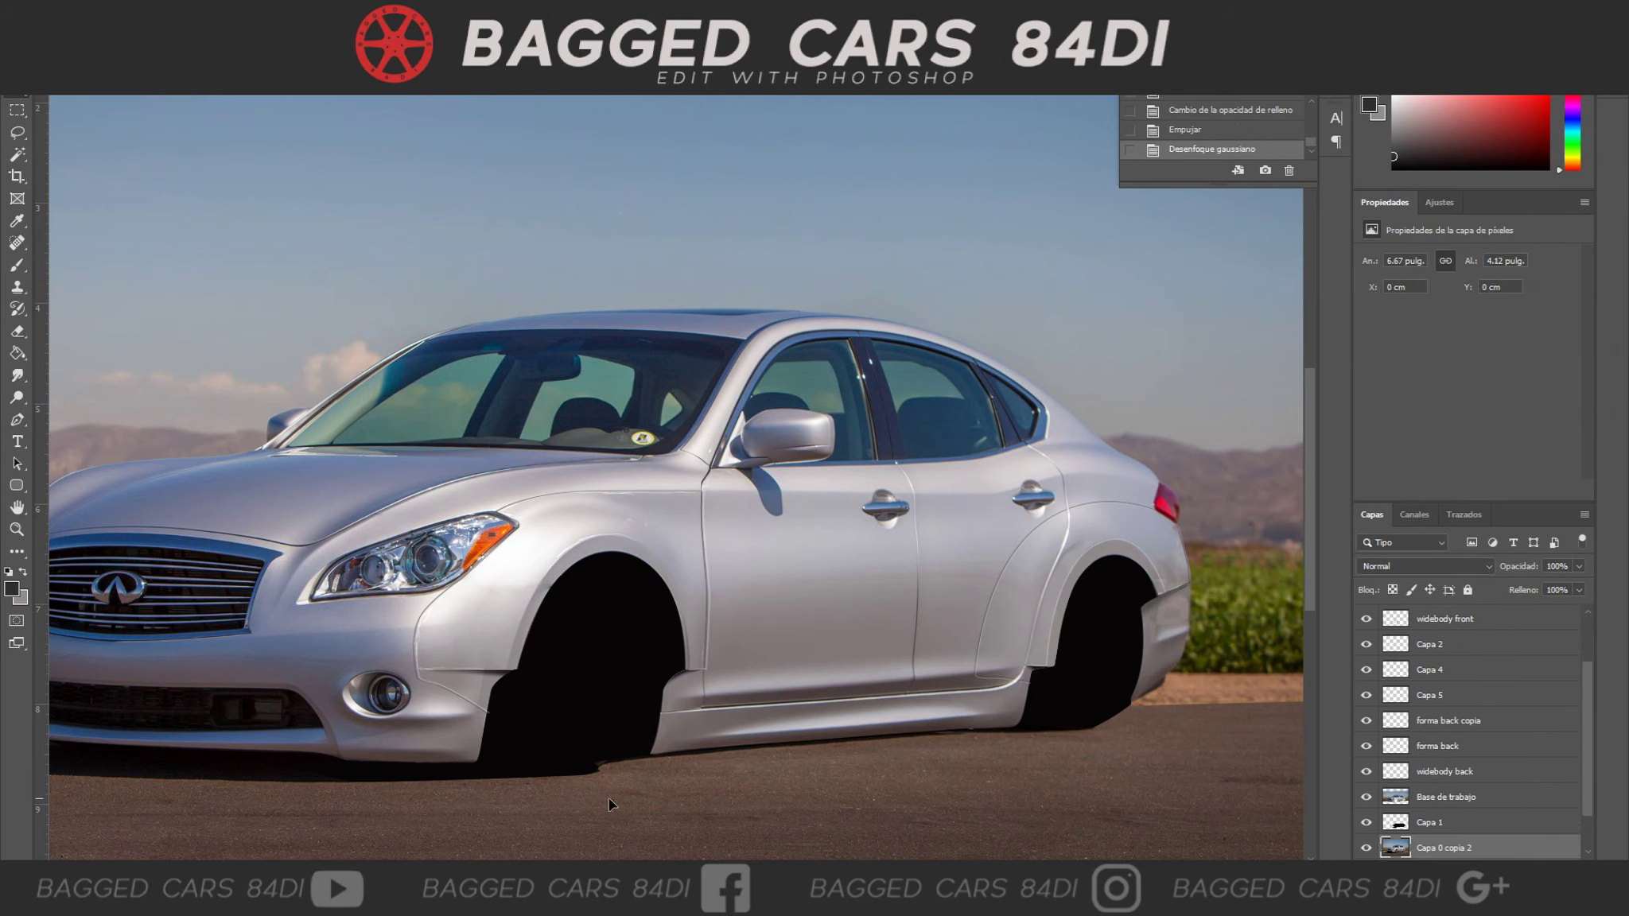
Erase a stray edge along the front door, nudge the front copy left, and zoom out.
scroll(1112, 766, down, 1)
key(e)
right_click(715, 650)
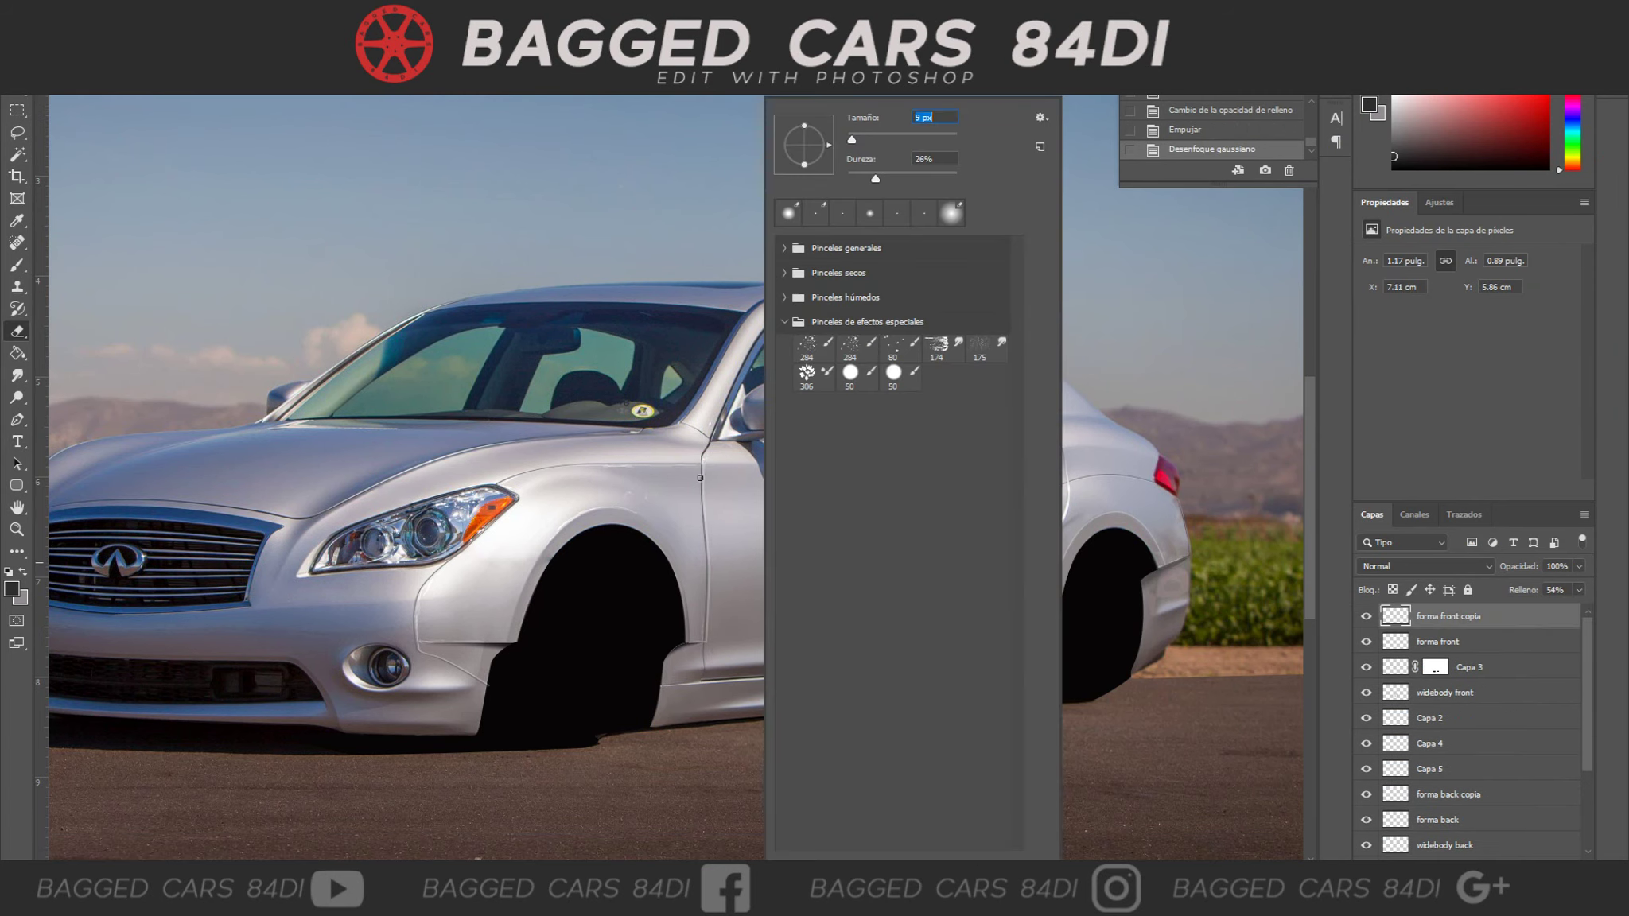
key(Return)
drag(706, 587, 707, 642)
click(16, 88)
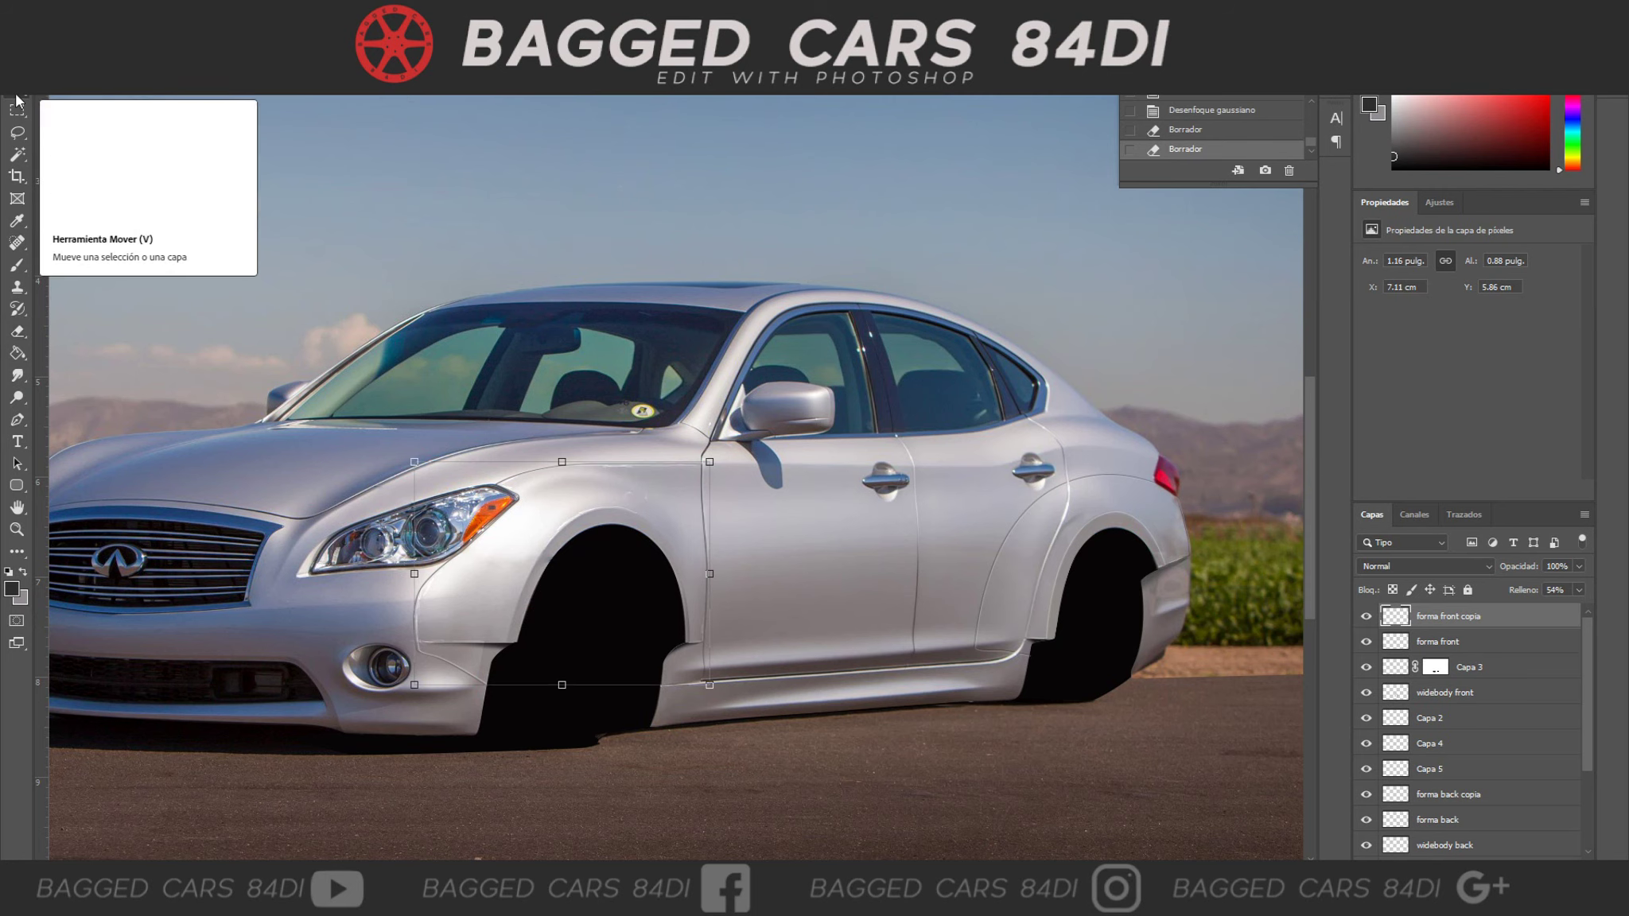
key(Left)
scroll(1481, 795, down, 3)
click(1482, 845)
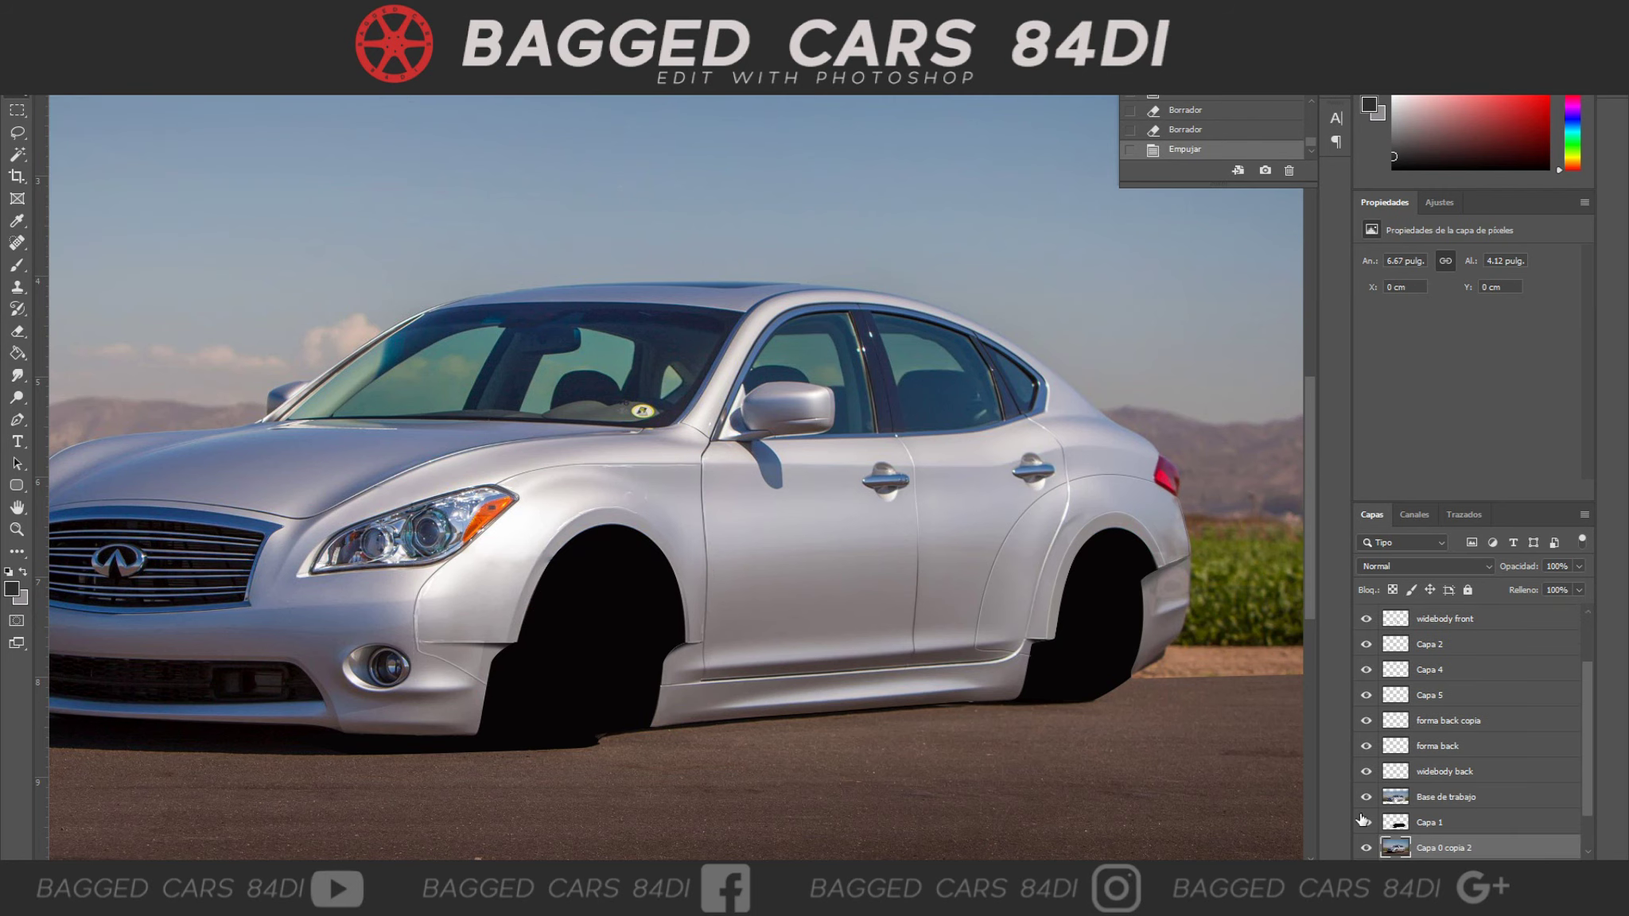
key(ctrl+minus)
key(ctrl+minus)
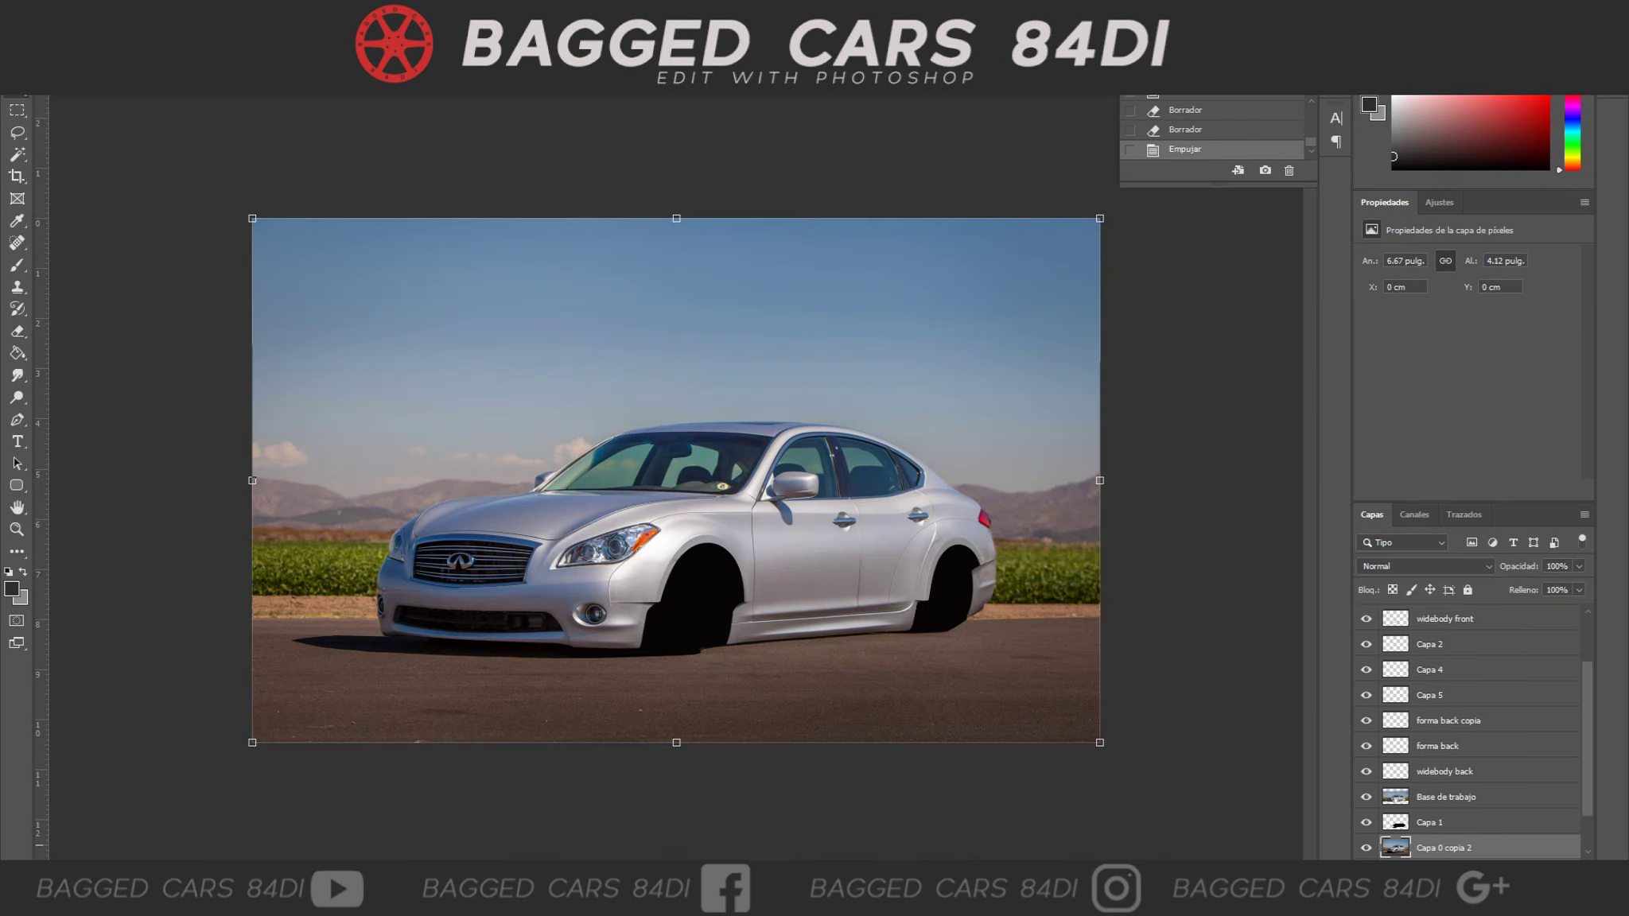
Try preset layer styles on forma back, then cancel without applying them.
key(ctrl+plus)
key(ctrl+plus)
drag(715, 478, 497, 477)
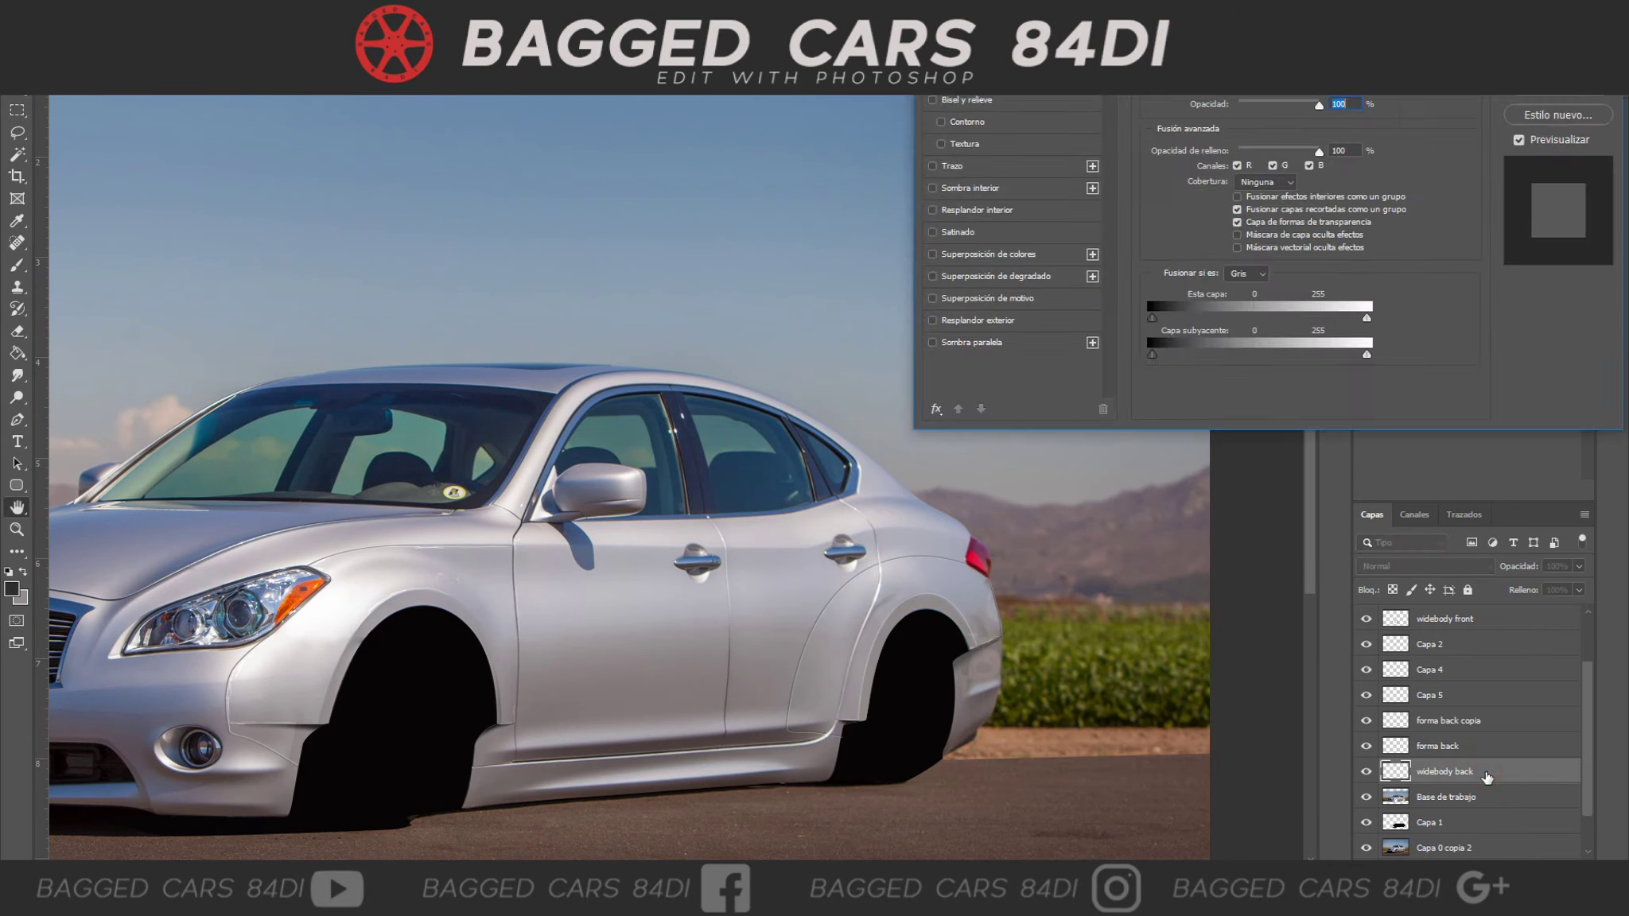
double_click(1511, 745)
scroll(1447, 130, down, 2)
click(1424, 159)
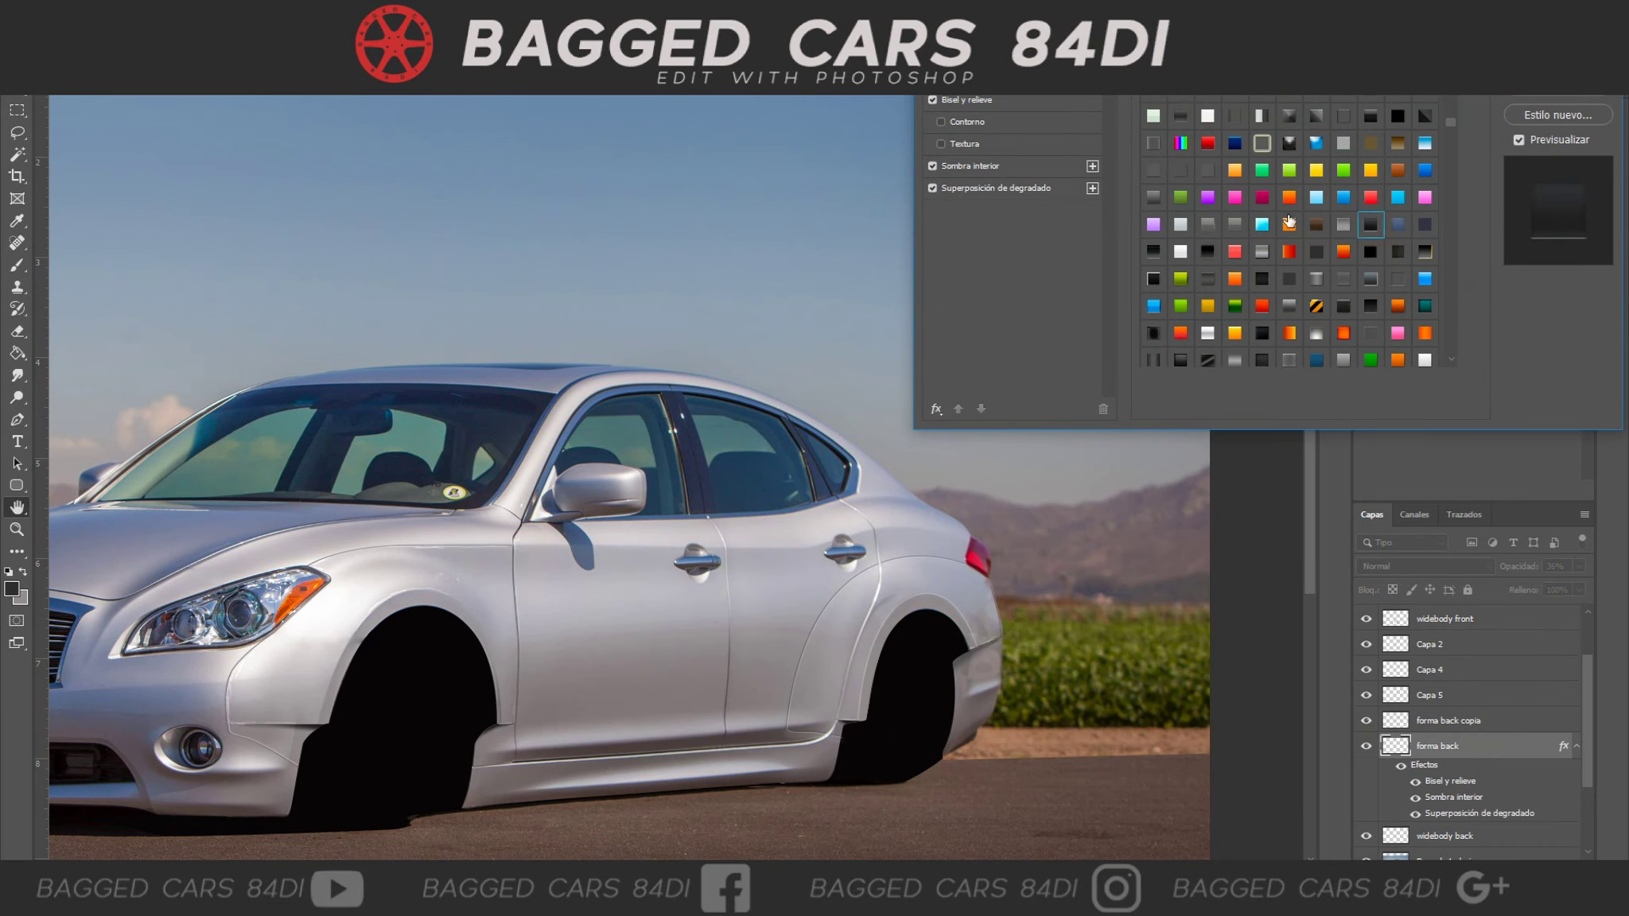
click(966, 99)
key(Escape)
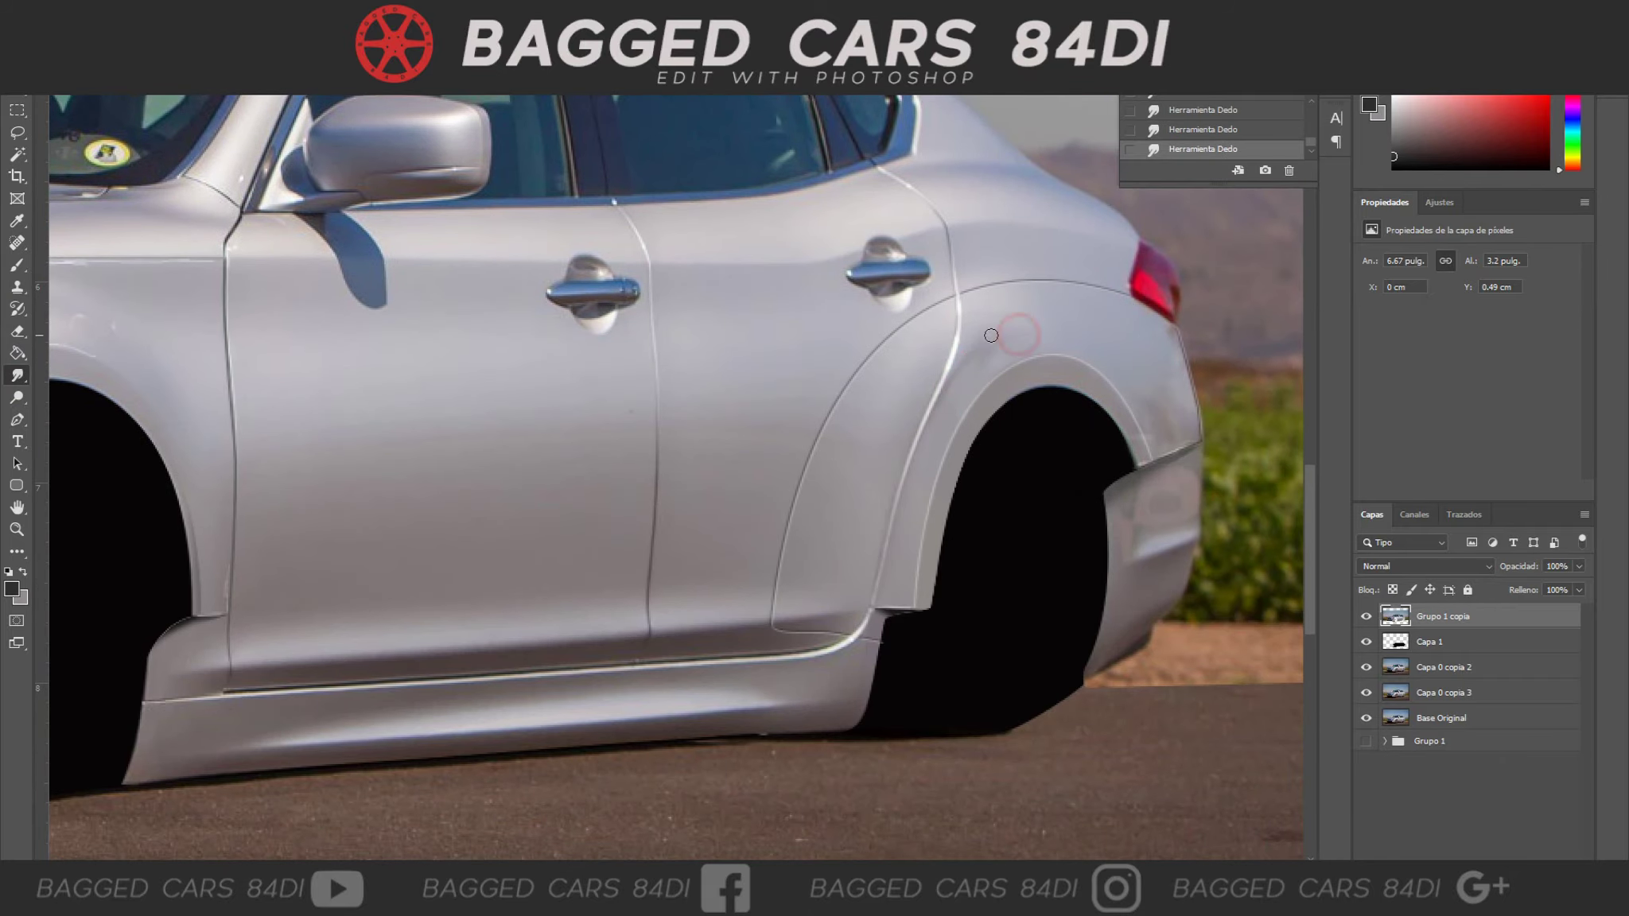
Undo and redo the lightening stroke on the rear fender flare, checking the whole car.
scroll(191, 455, down, 1)
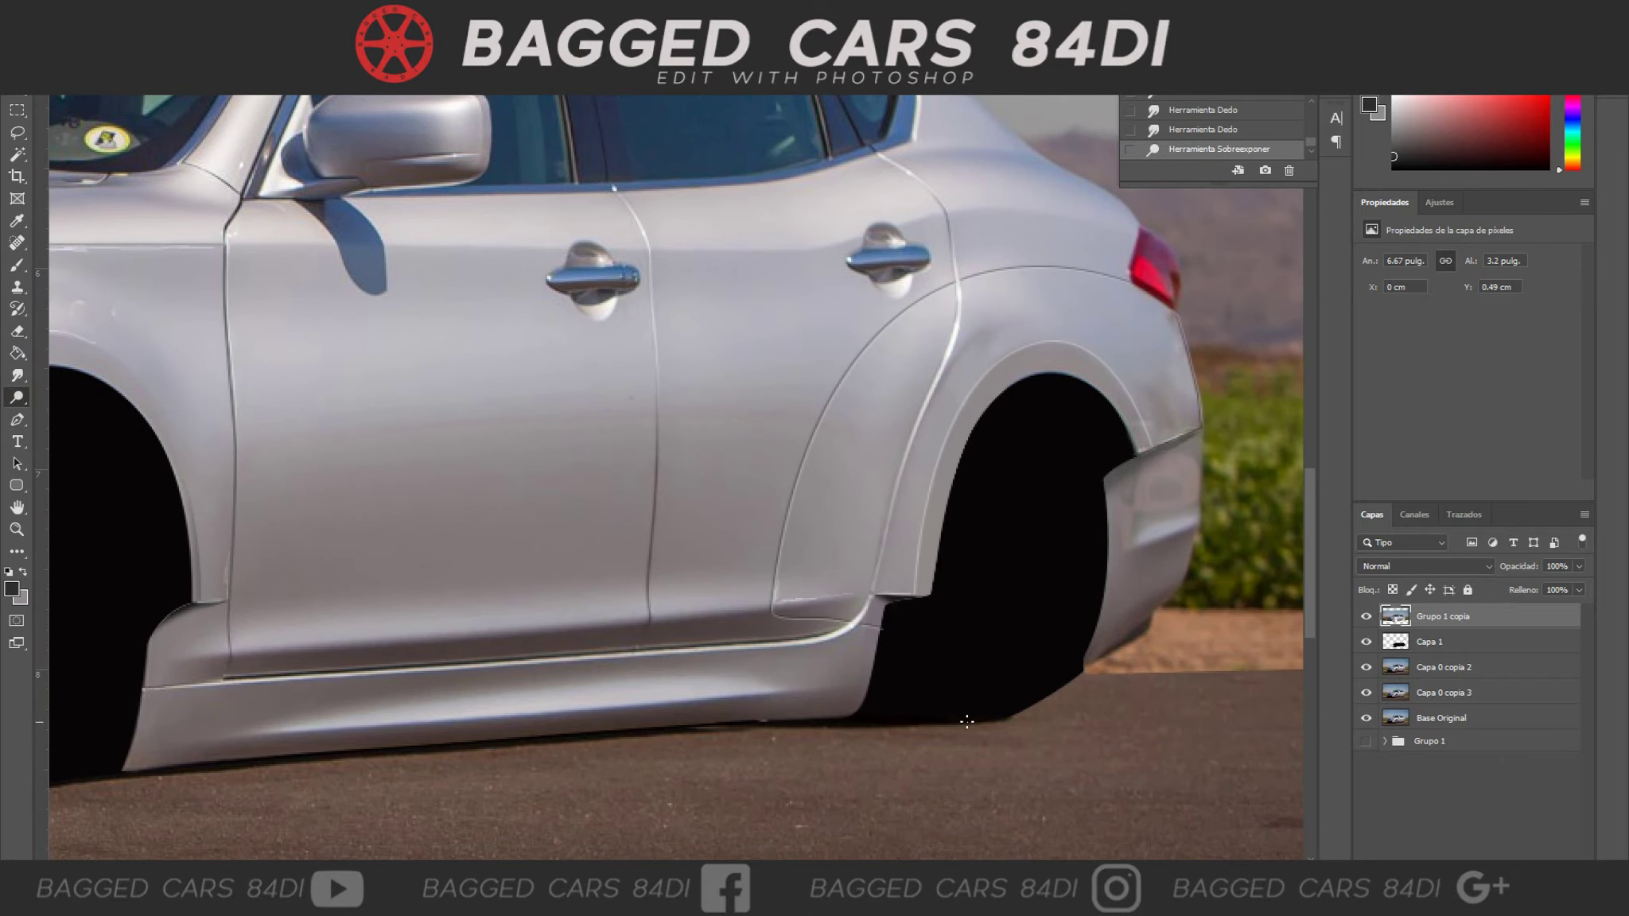
scroll(967, 721, up, 5)
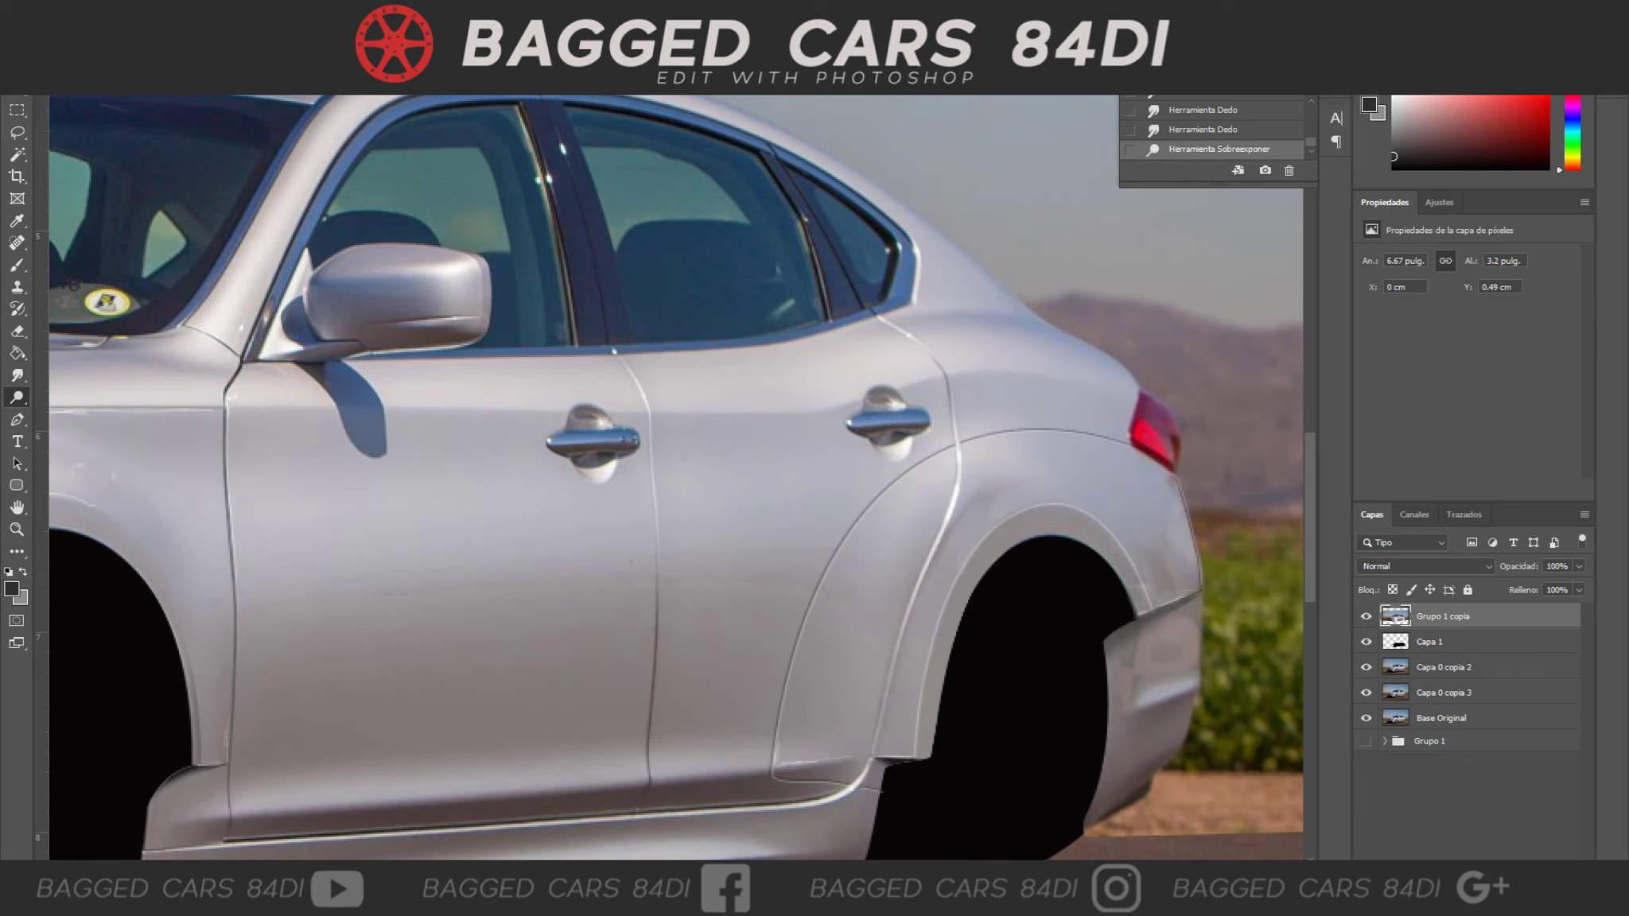
key(ctrl+z)
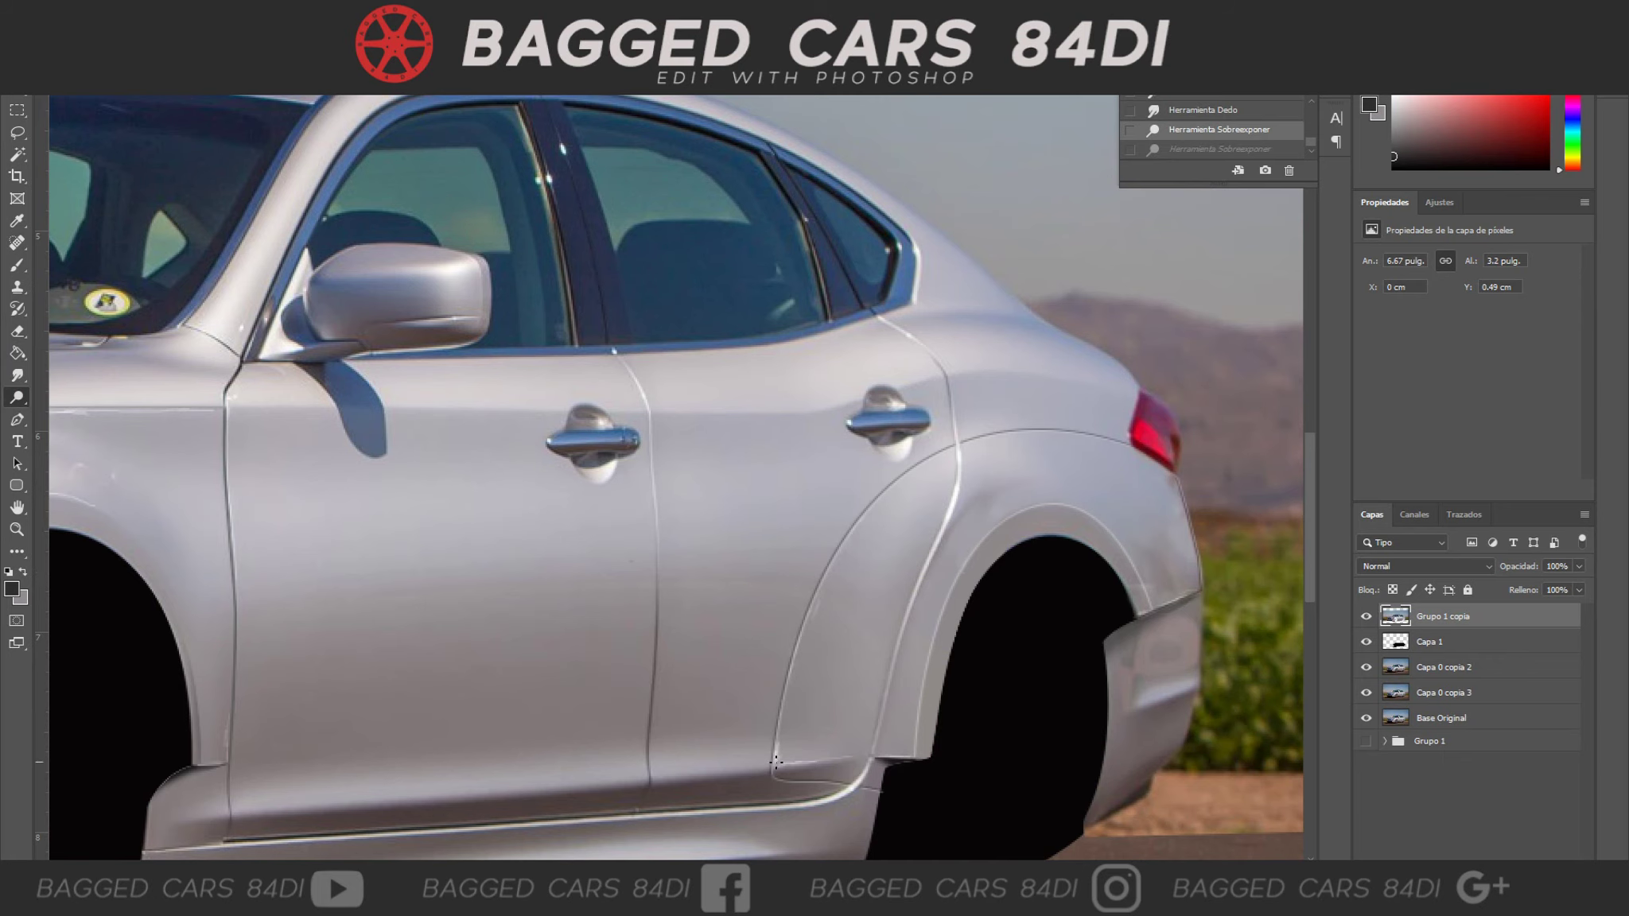
key(ctrl+z)
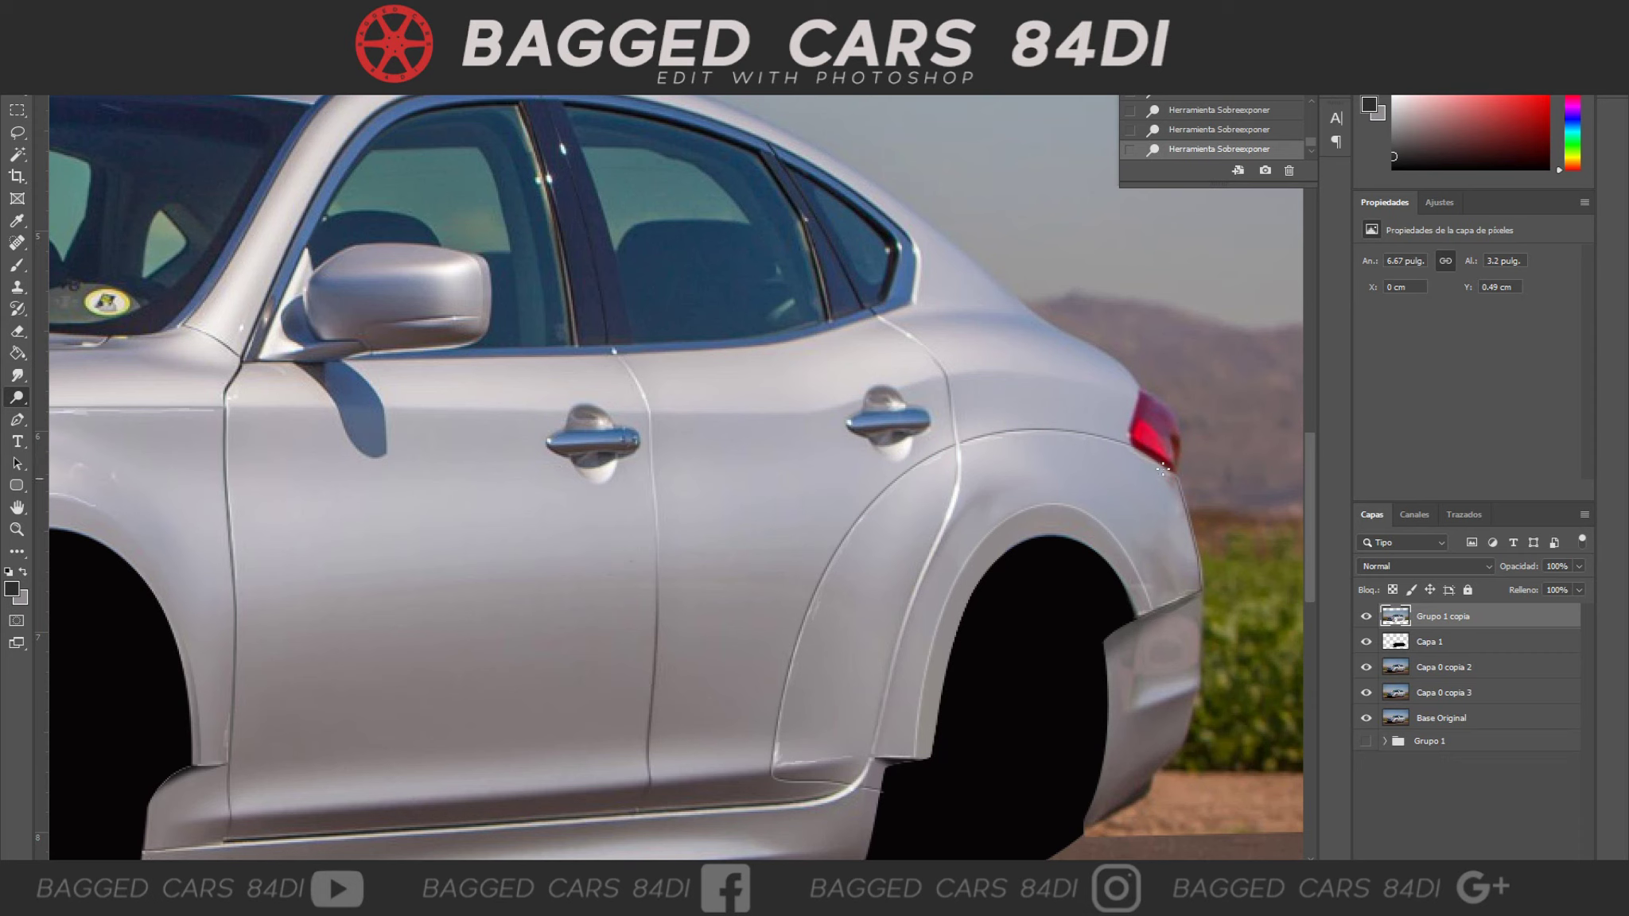
key(ctrl+minus)
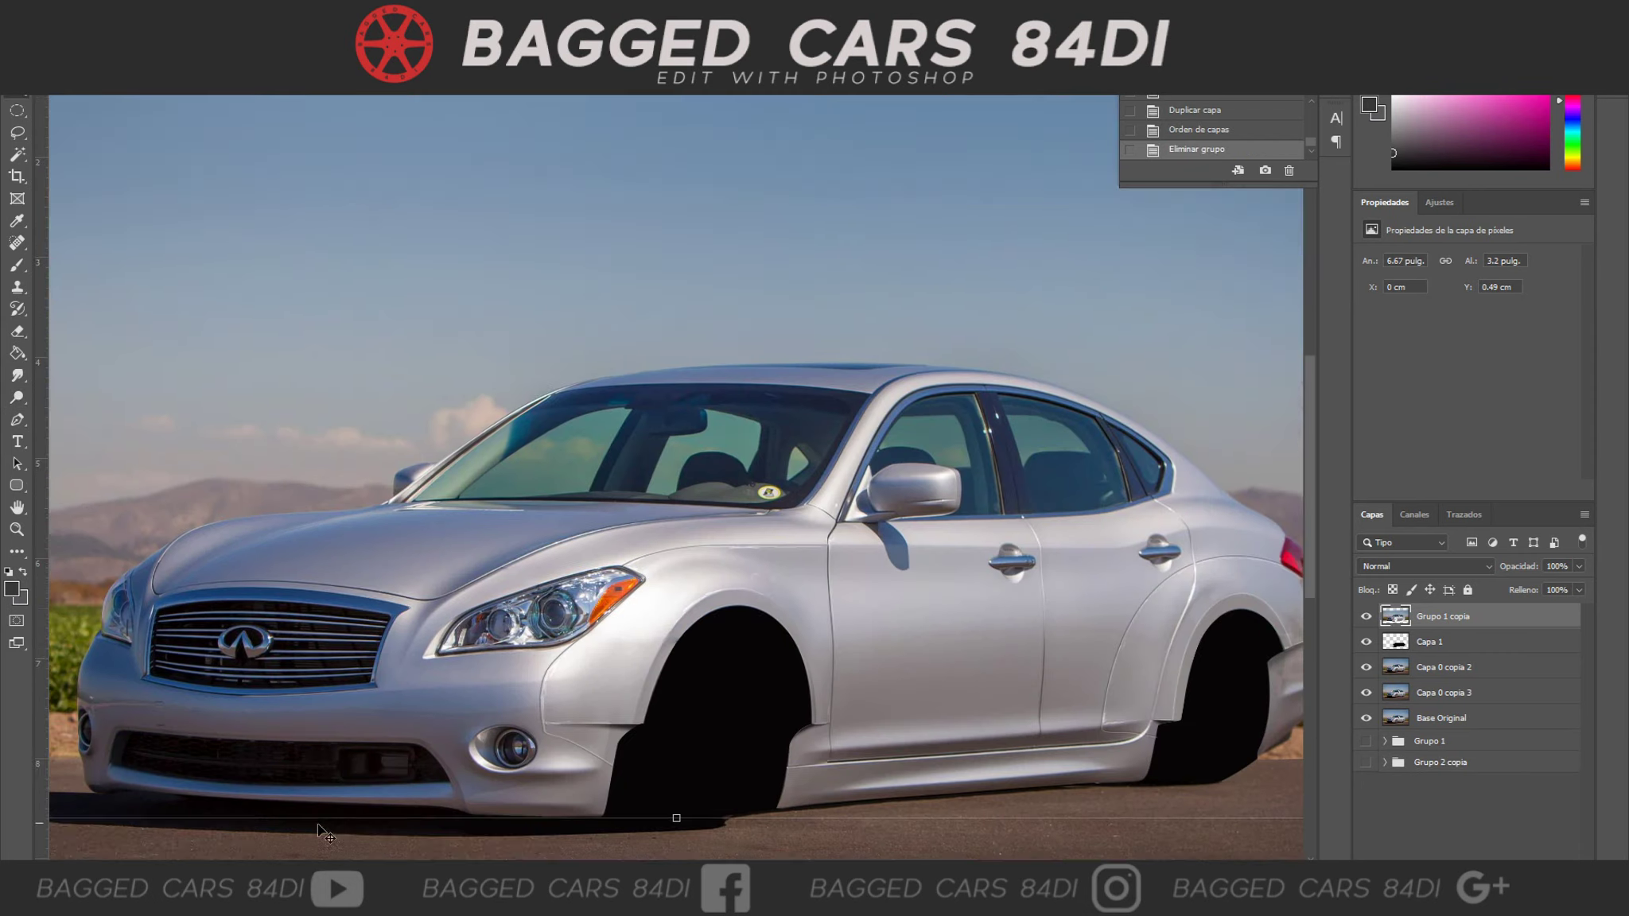
key(ctrl+plus)
Switch to the Burn tool to darken the body and check its brush settings.
right_click(17, 396)
click(80, 430)
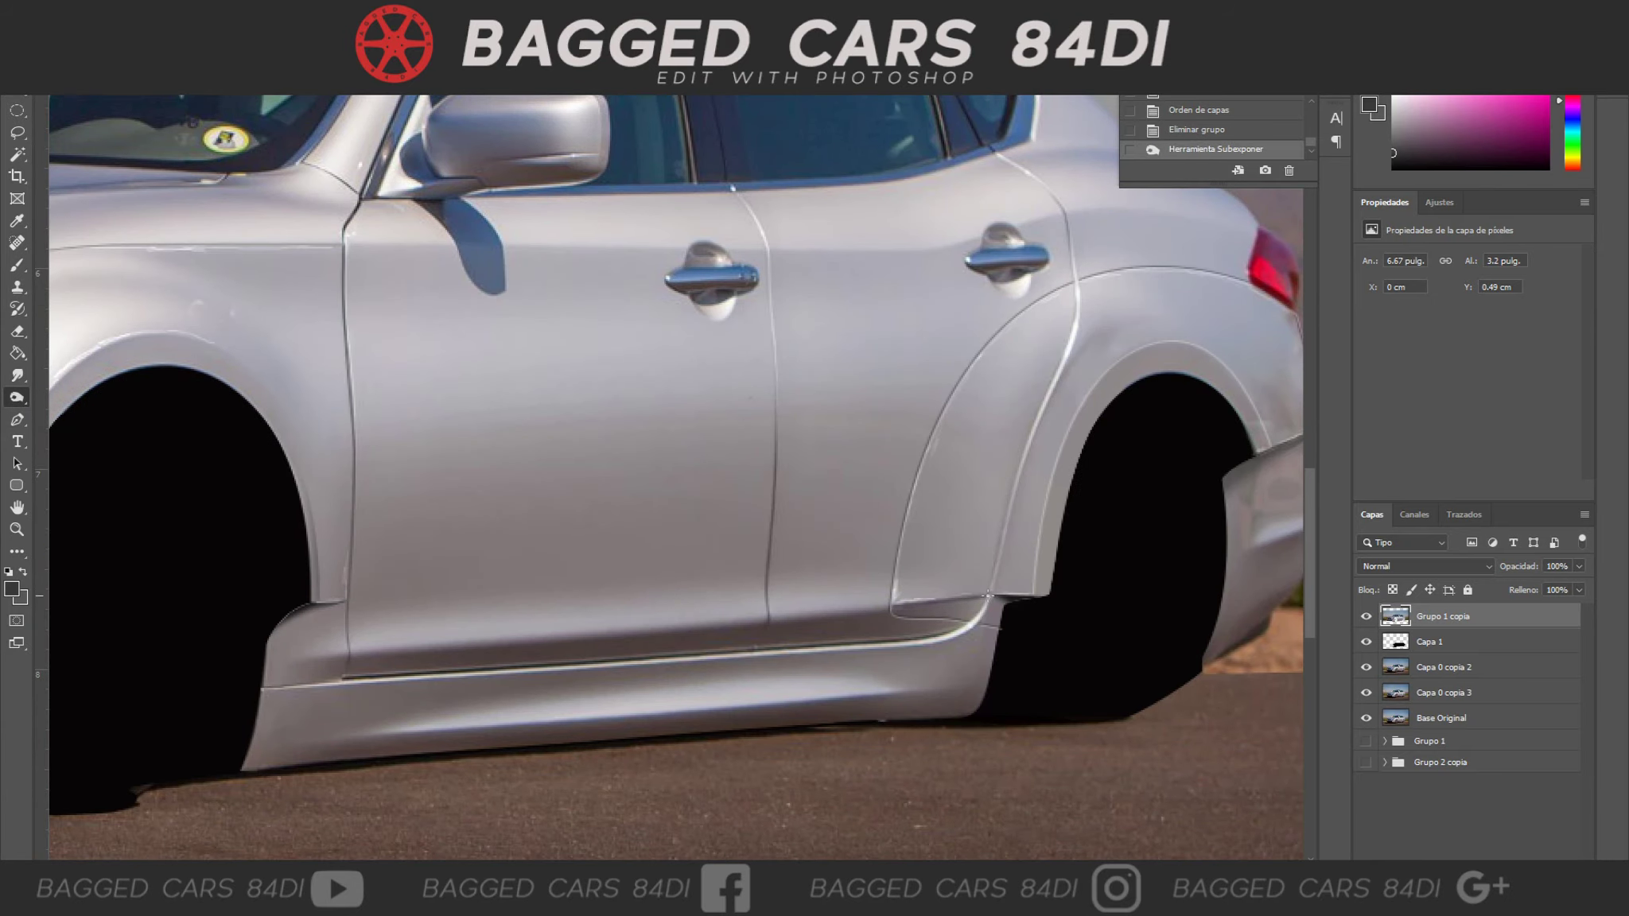
right_click(625, 170)
key(Escape)
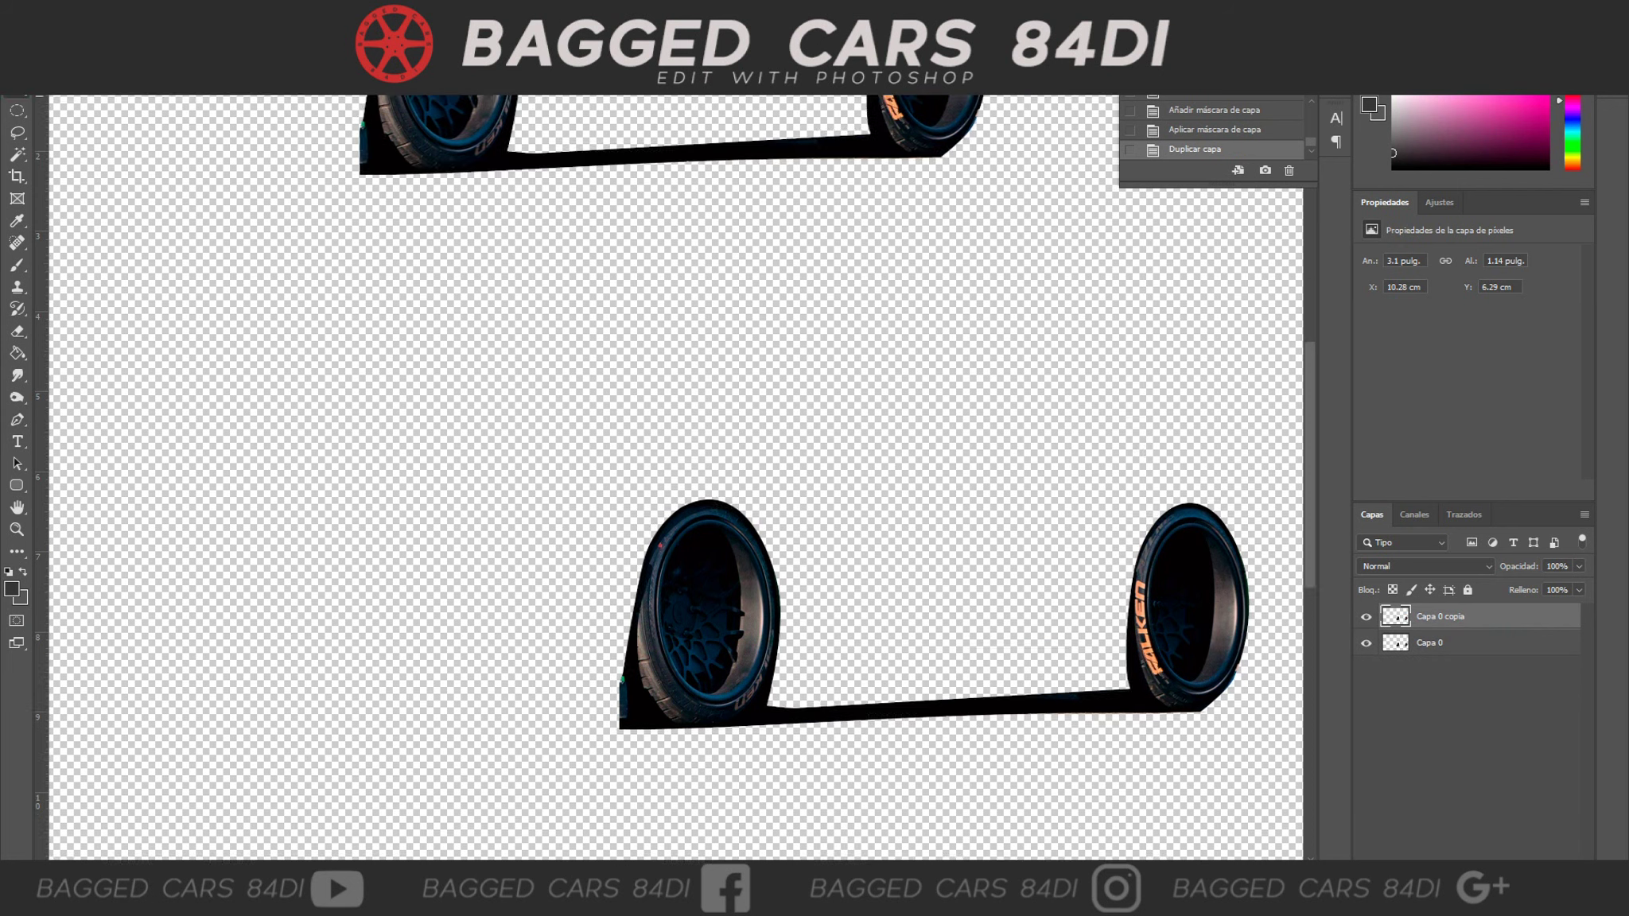
Drag the wheels layer into the sedan file, nudge it up, rotate about -1.5°, then deselect.
mouse_move(1513, 629)
mouse_down()
mouse_move(543, 407)
mouse_move(1179, 591)
mouse_up()
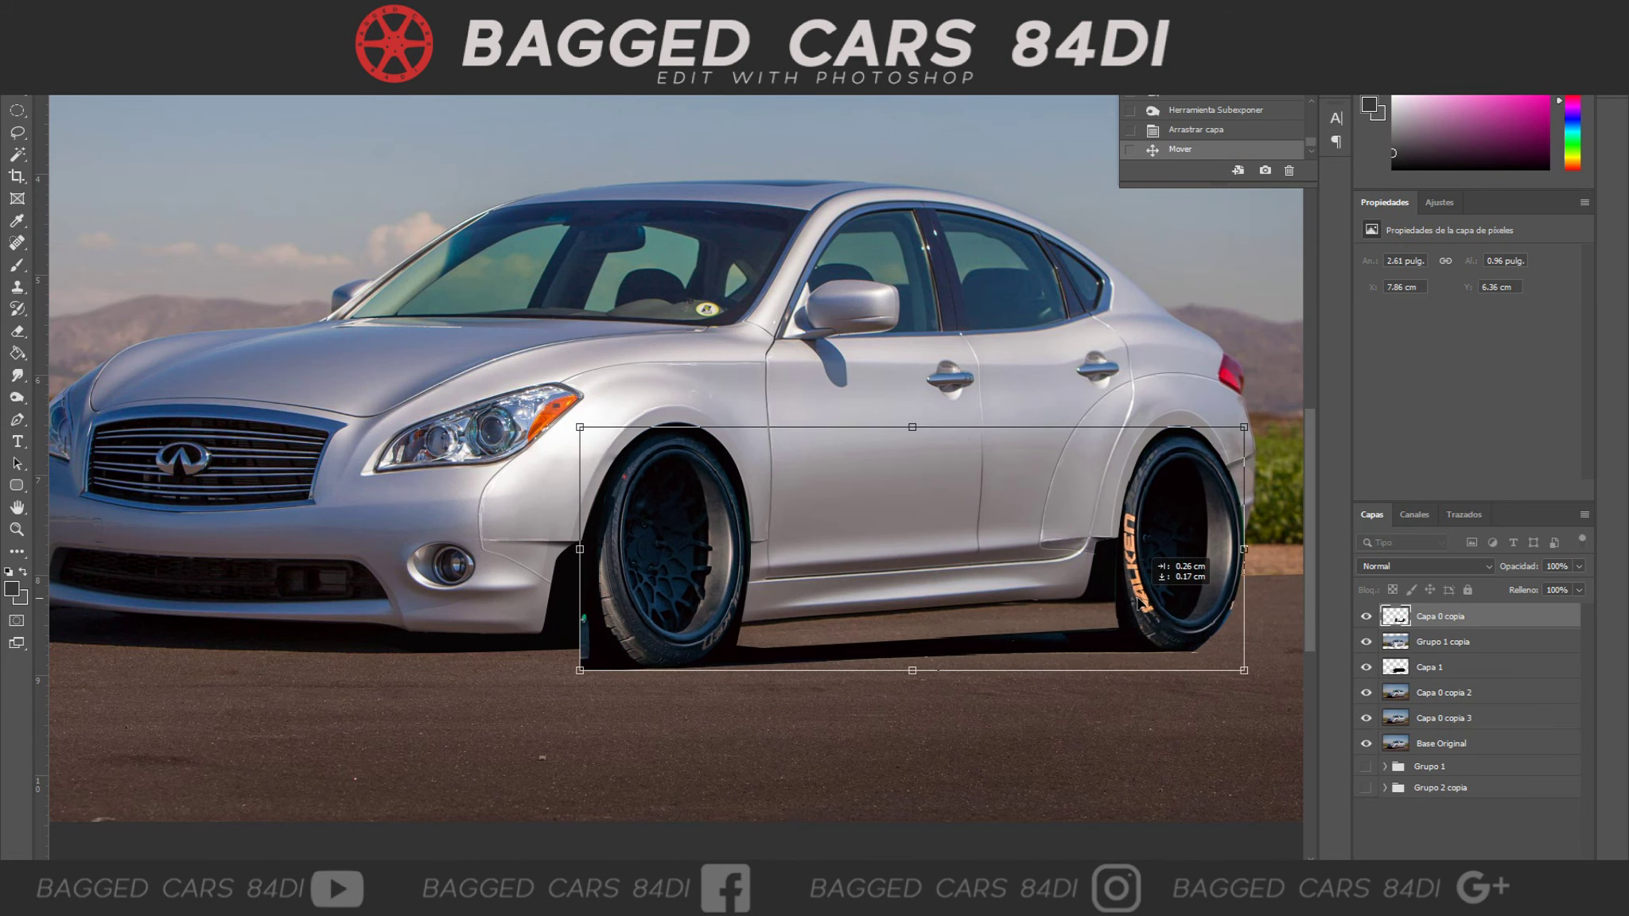
key(Up)
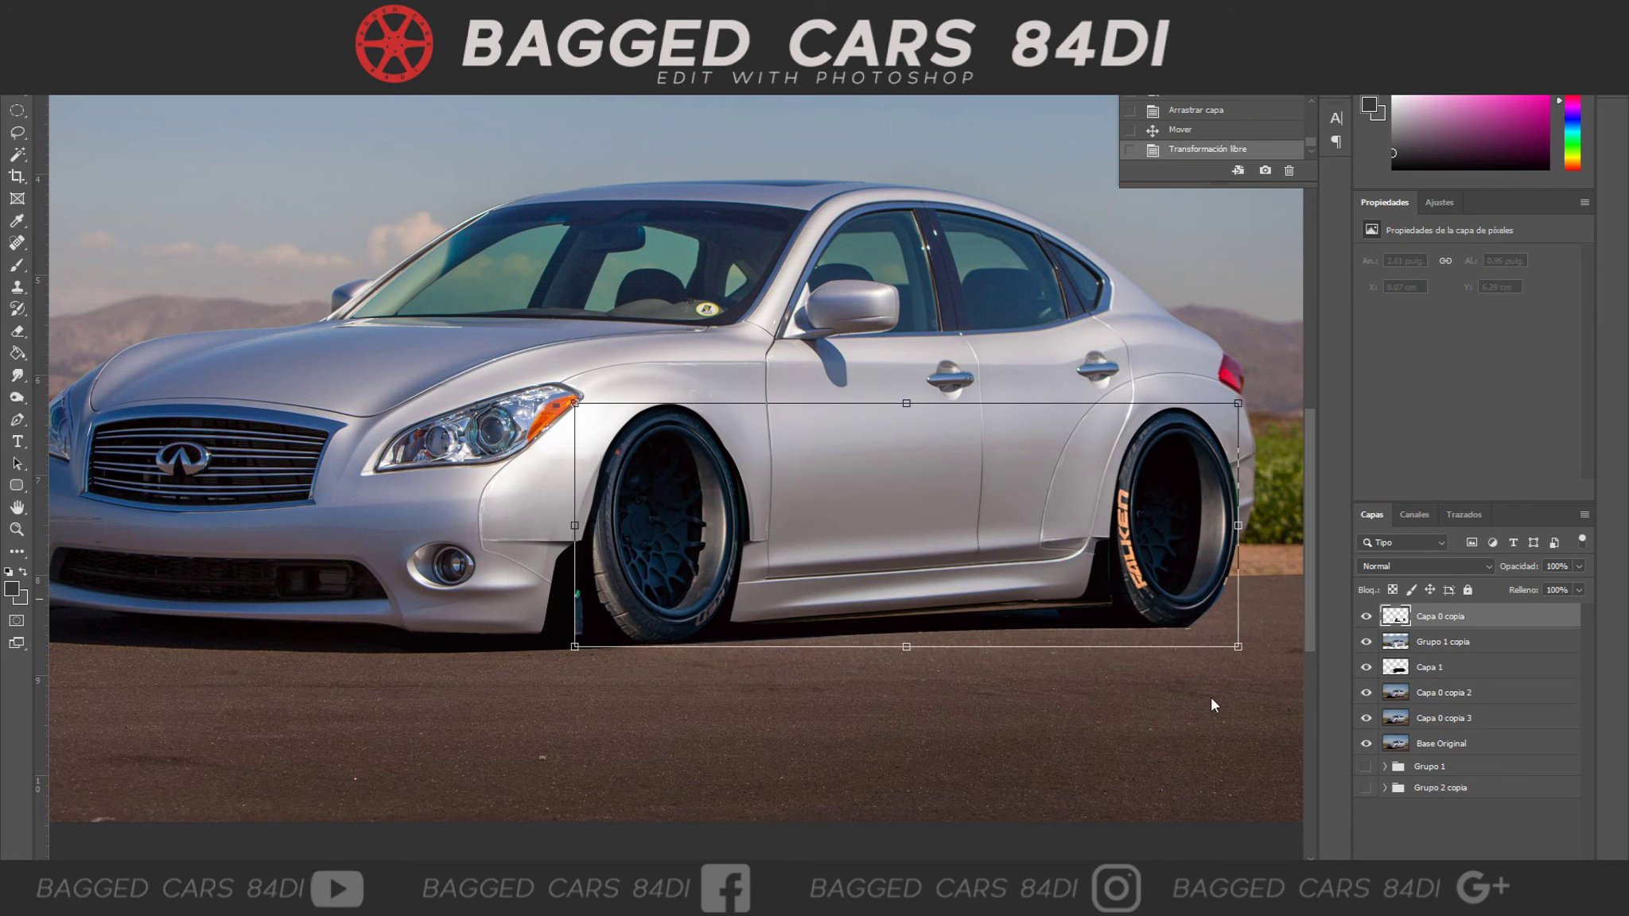
drag(1246, 532, 1248, 511)
key(Return)
ctrl+click(1398, 643)
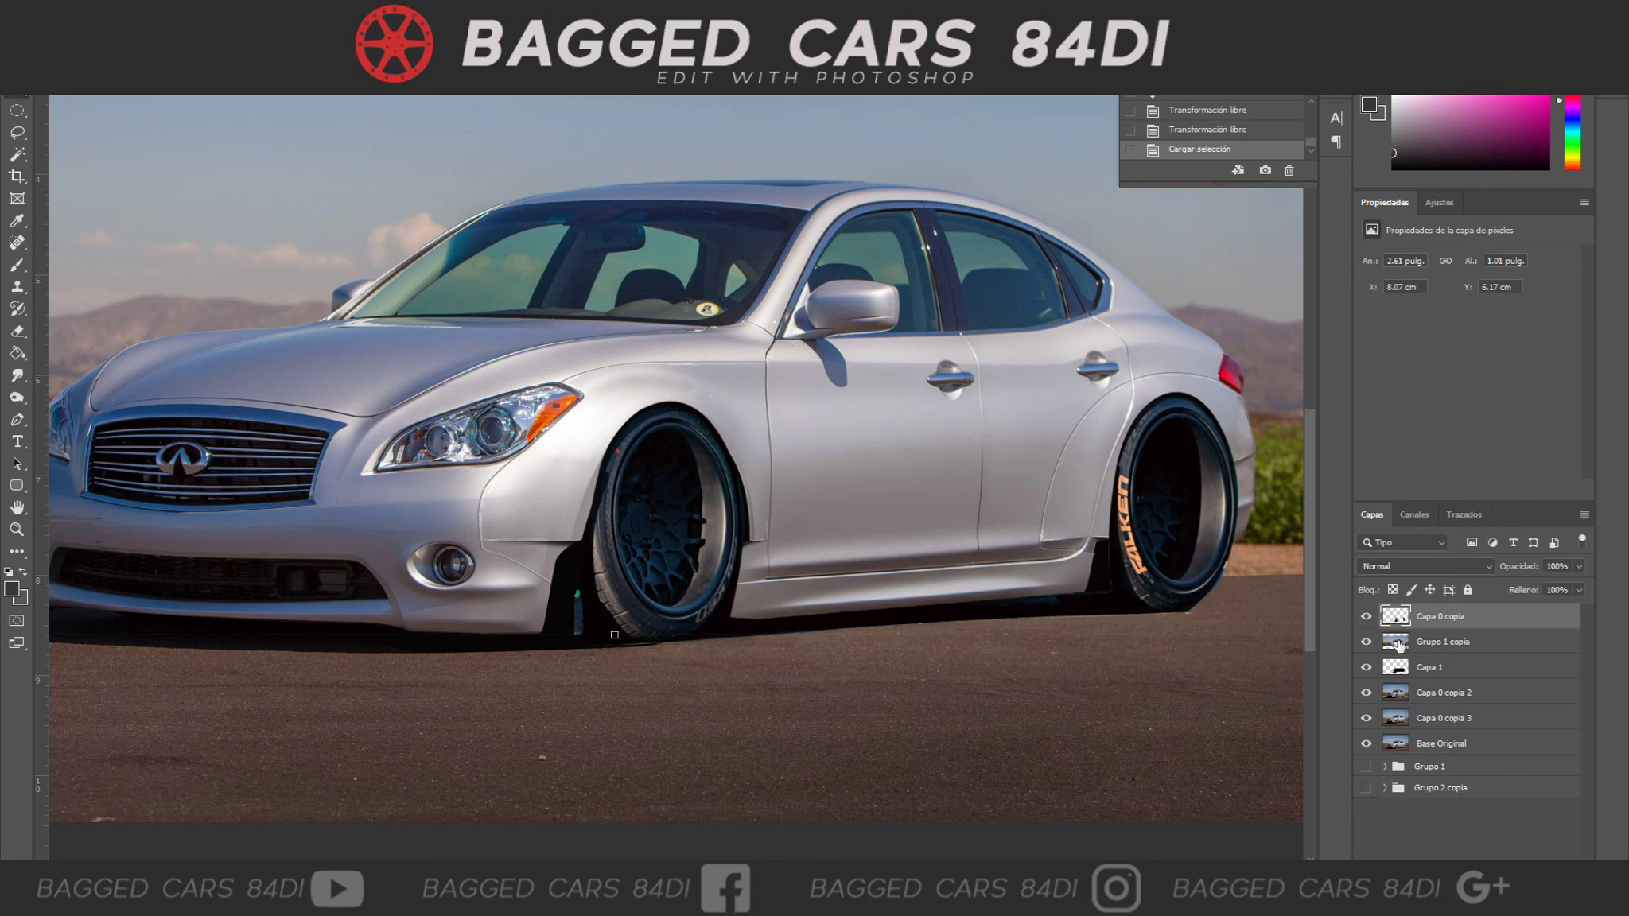
key(alt+[)
key(ctrl+d)
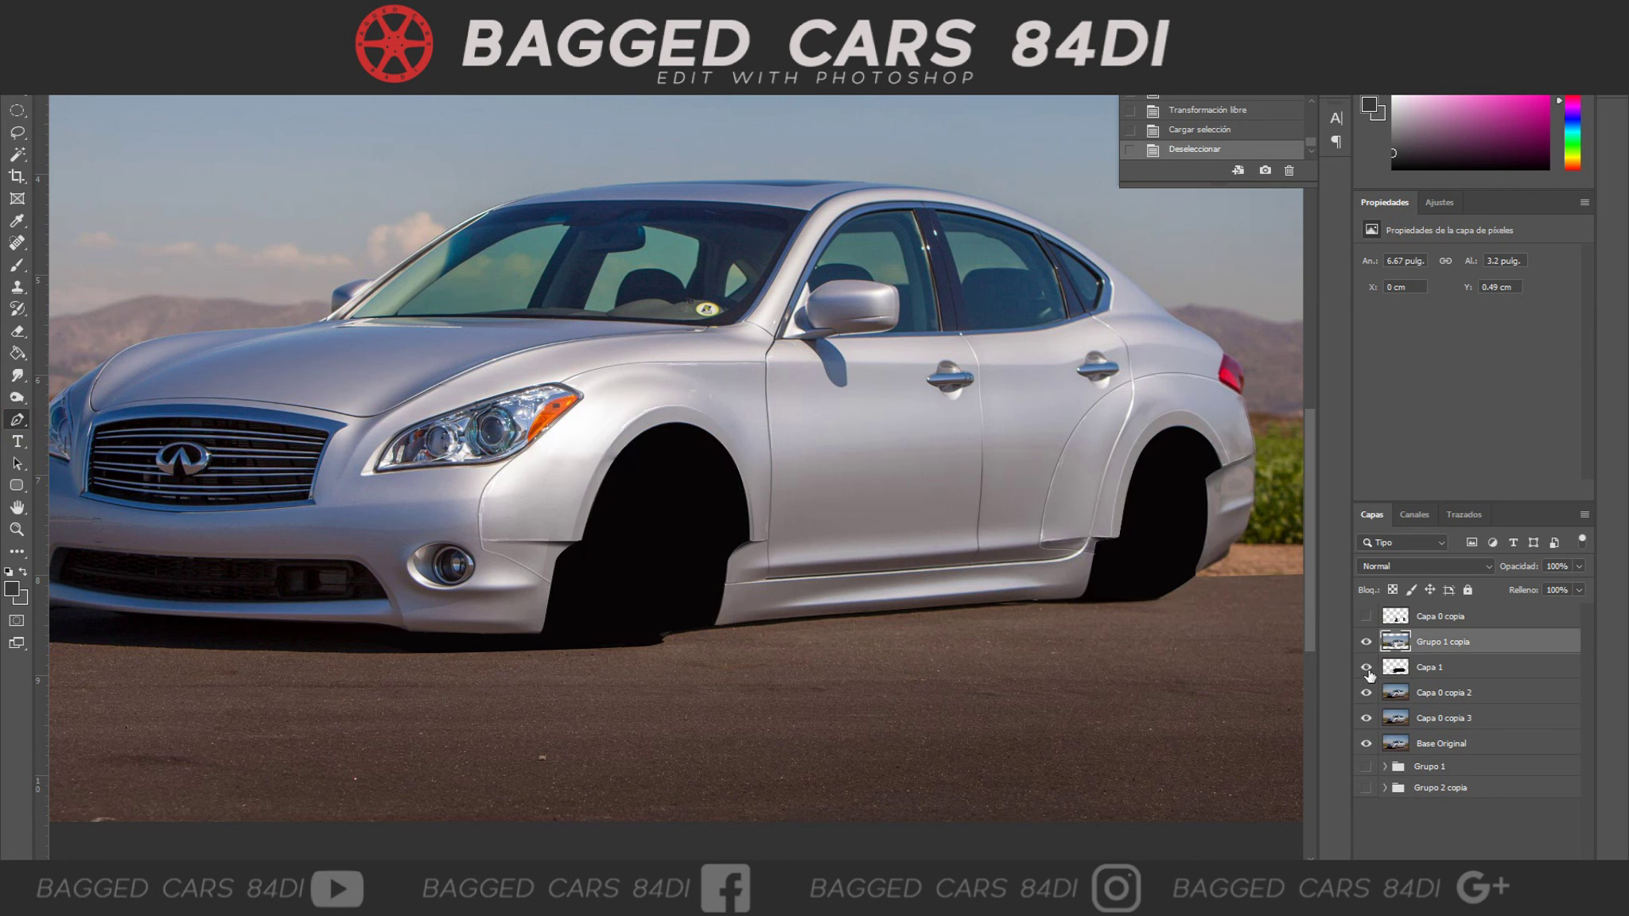
Trace a Pen path around the front wheel-arch edge down to the side skirt.
key(p)
click(589, 517)
click(582, 538)
click(548, 597)
click(585, 630)
click(641, 651)
click(727, 560)
click(748, 541)
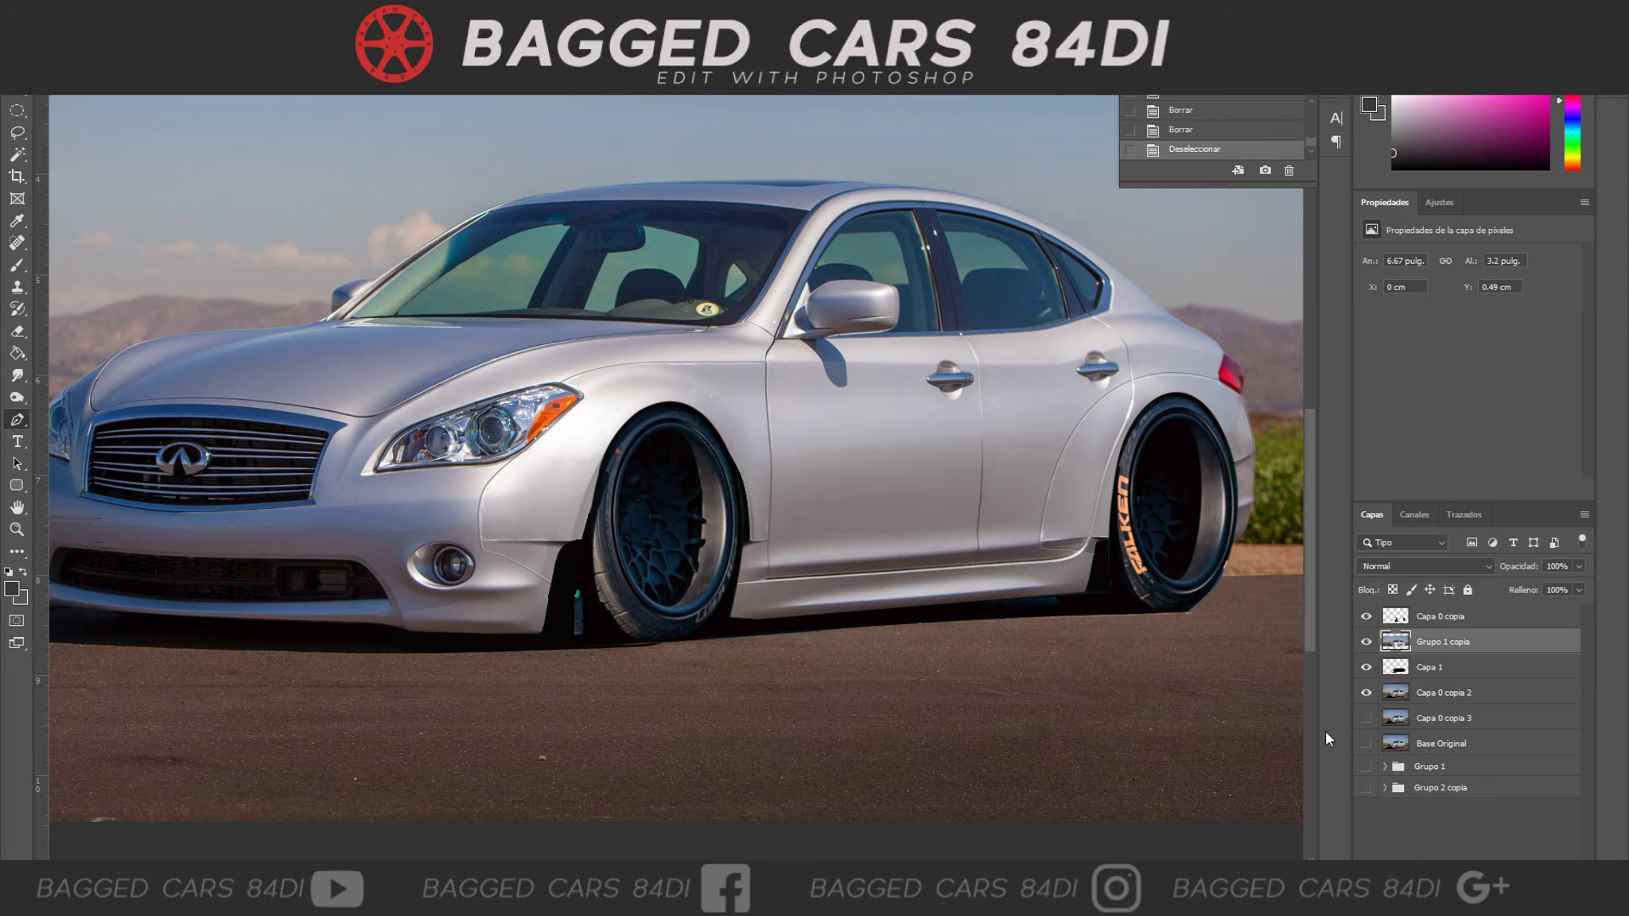
Erase the fender edge overlapping the rear wheel using the wheels layer selection.
ctrl+click(1395, 616)
key(e)
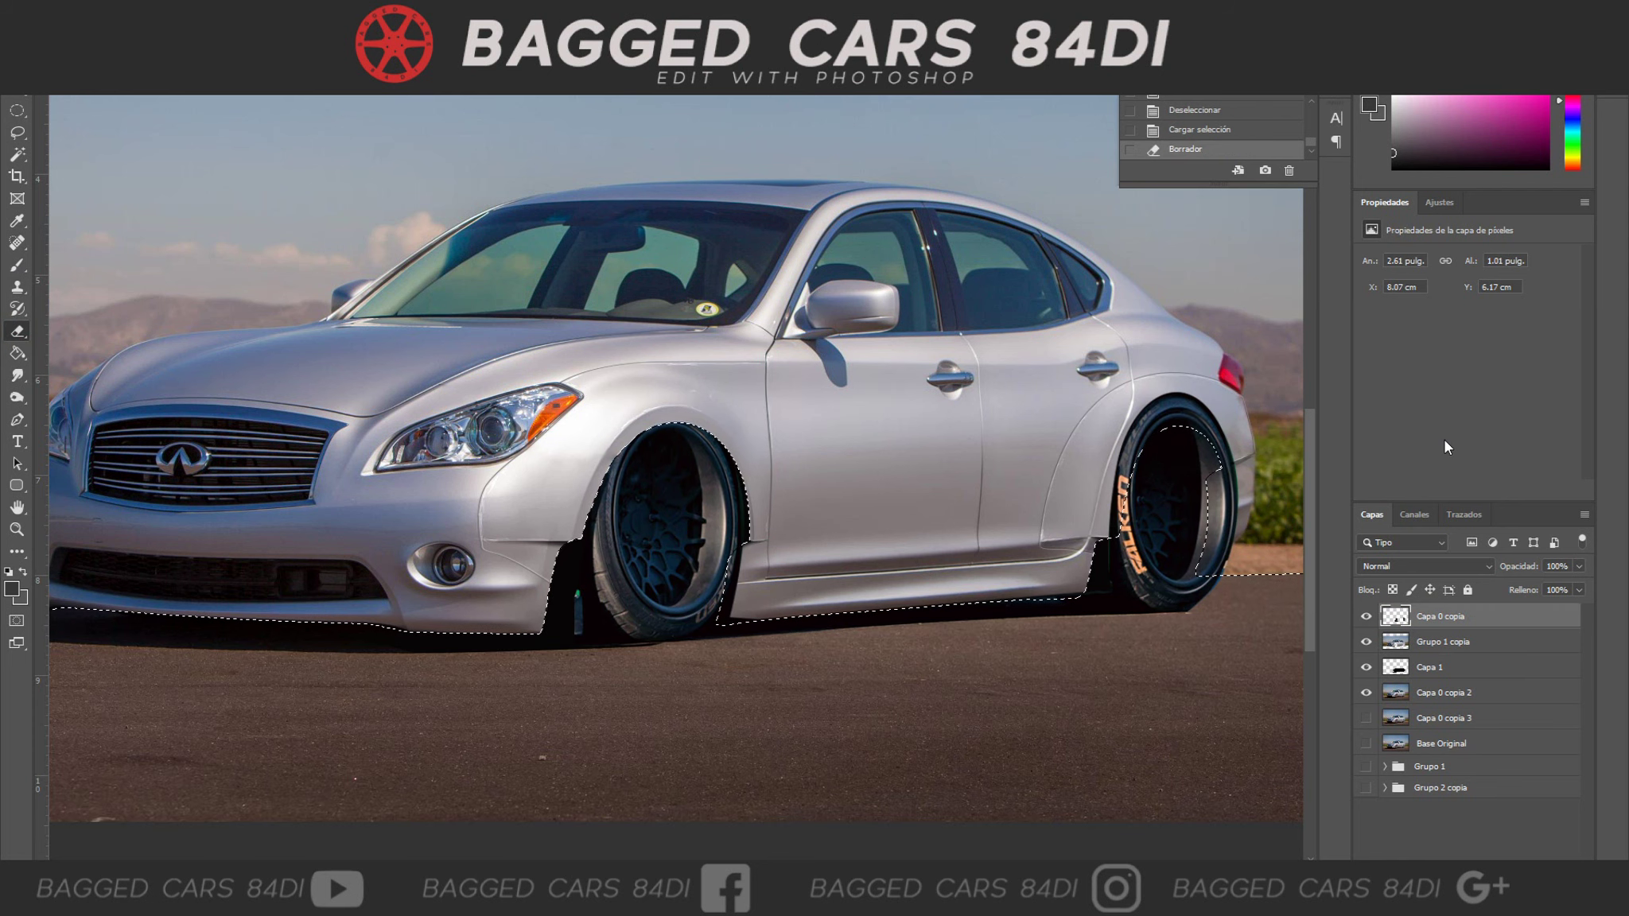
key(ctrl+d)
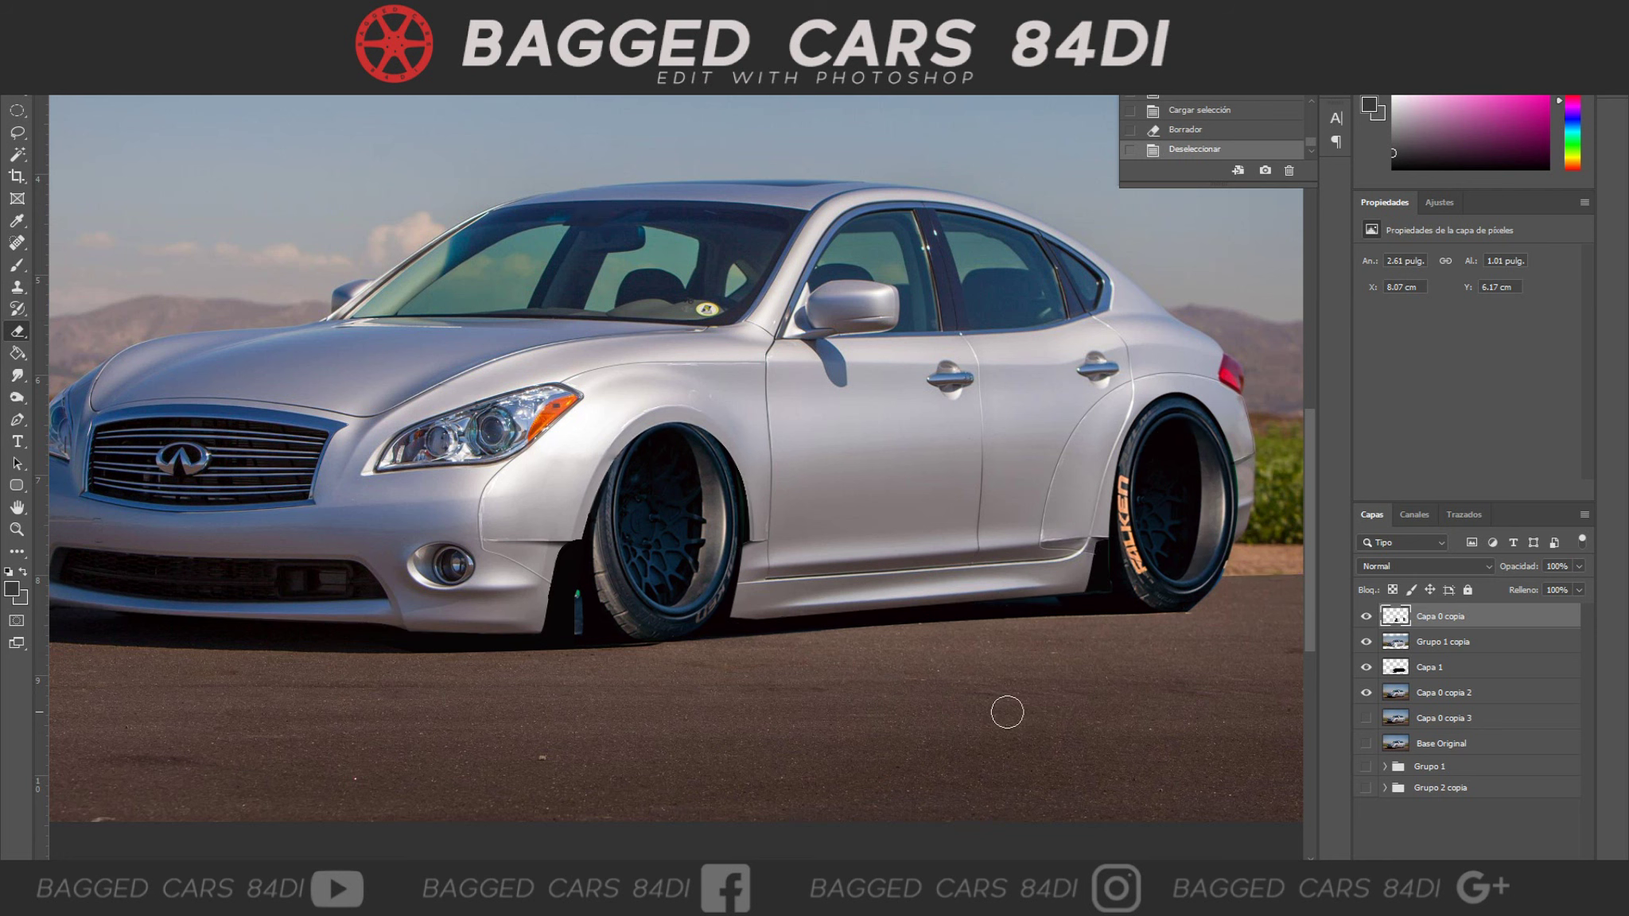
scroll(804, 781, right, 5)
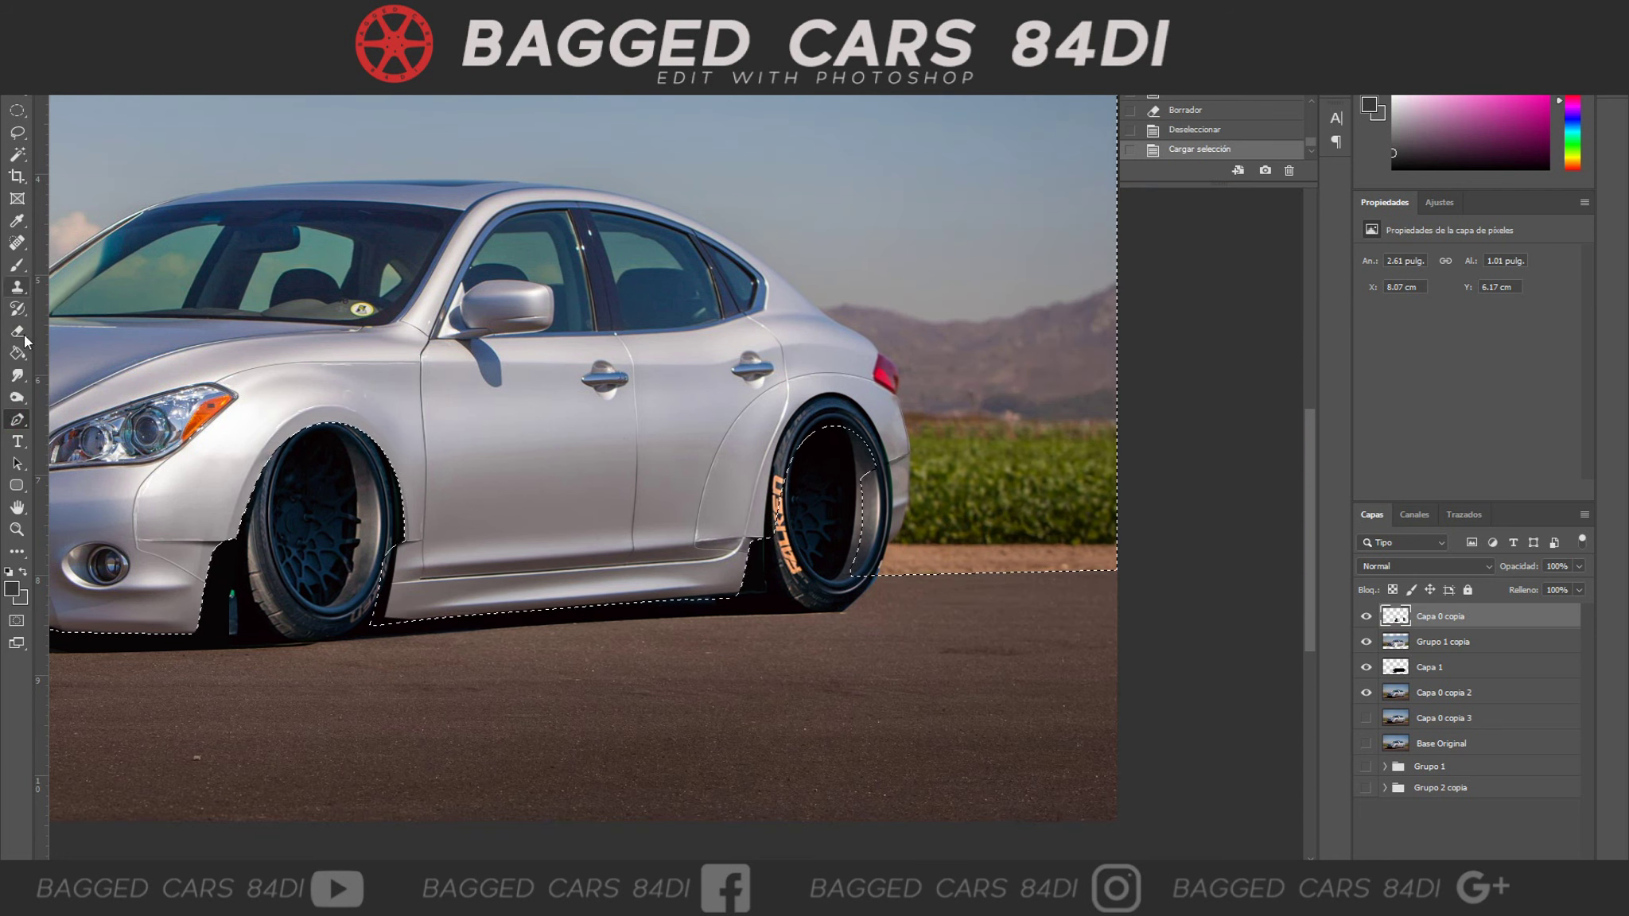
drag(893, 441, 1086, 417)
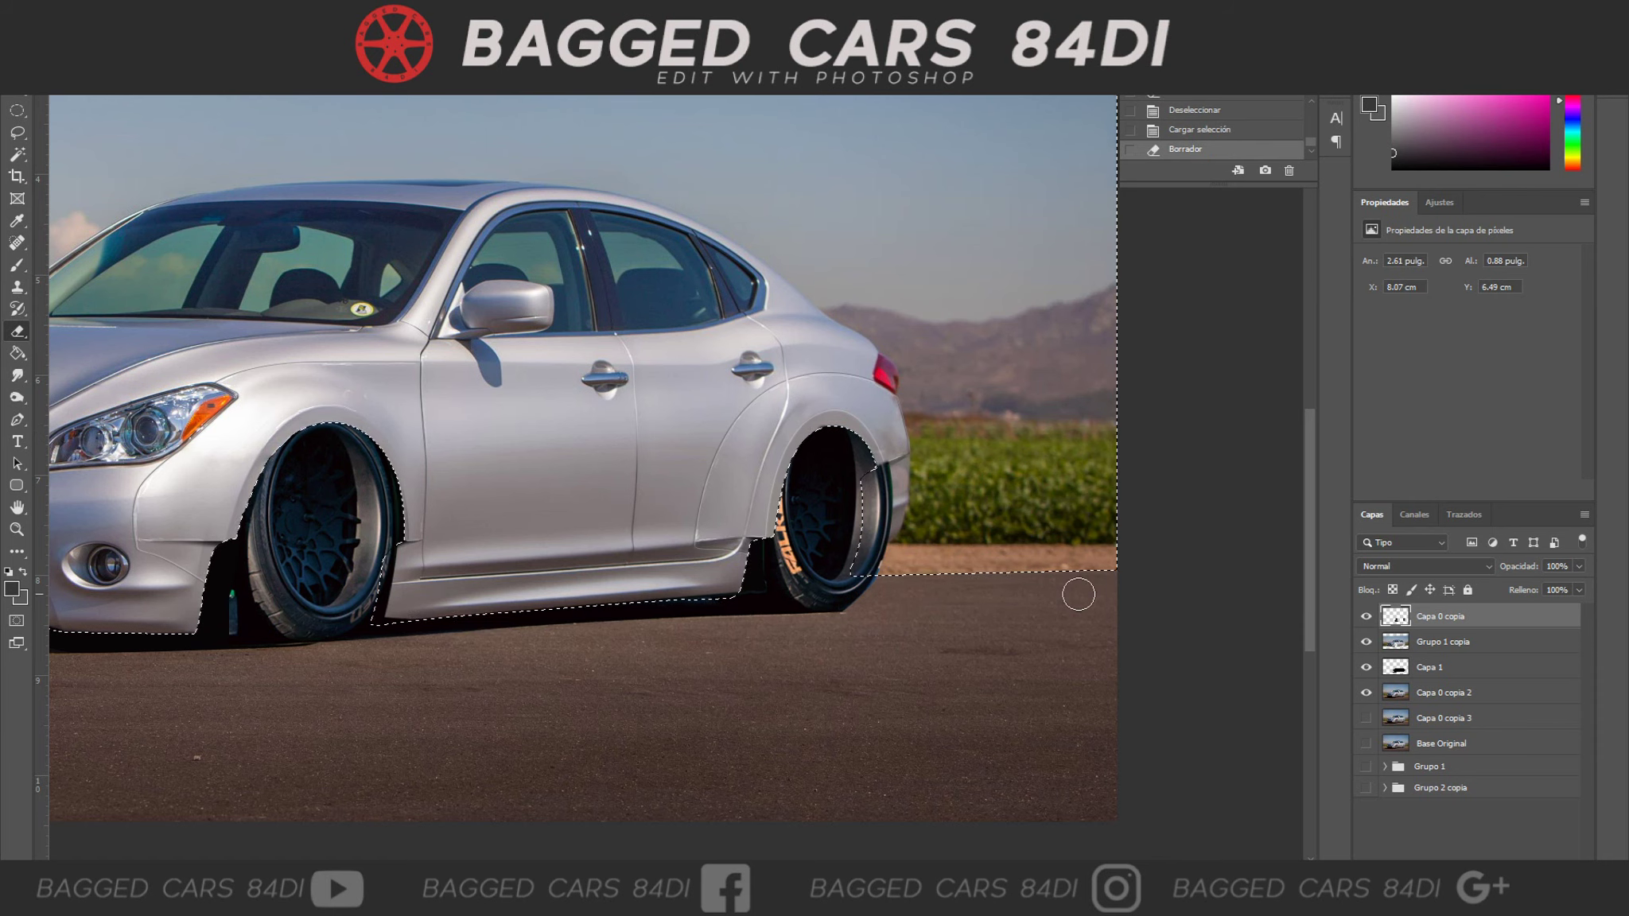
key(ctrl+d)
click(1221, 128)
Draw a rectangular marquee around the rear wheel and bring up its options.
key(m)
drag(723, 391, 883, 618)
right_click(833, 546)
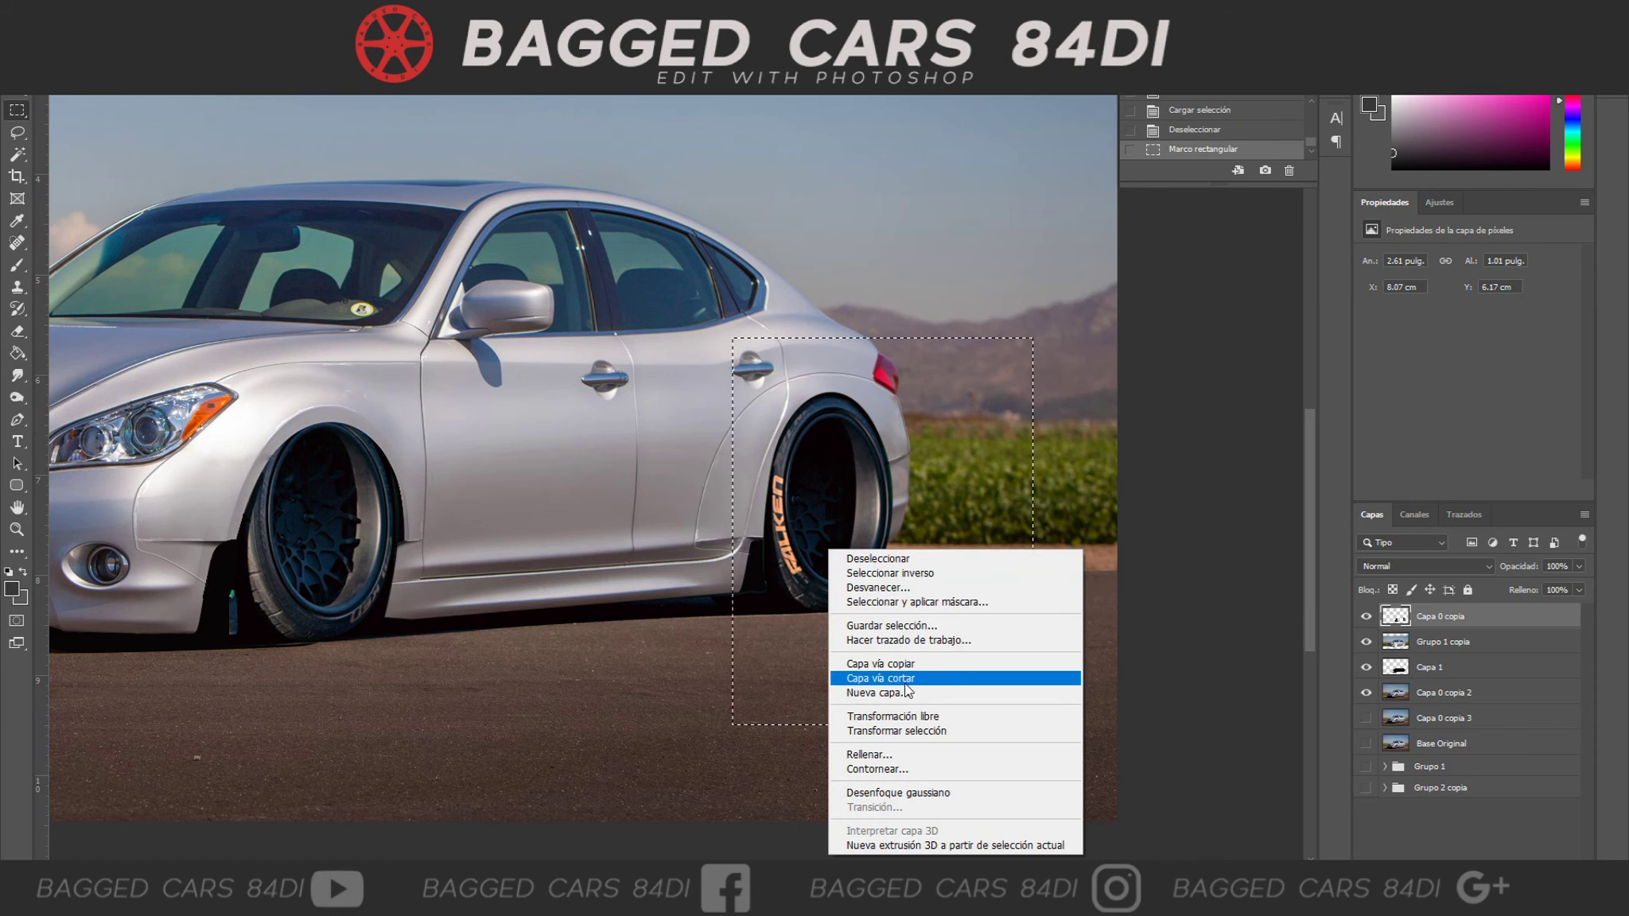
Cut the rear wheel onto its own layer, Capa 9, nudge it left and shrink it slightly.
click(872, 676)
key(v)
key(Left)
key(Left)
key(ctrl+t)
drag(883, 391, 875, 397)
key(Return)
Load the car body outline, erase the wheel overlap on the fender, then undo it.
ctrl+click(1396, 641)
key(e)
drag(767, 545, 871, 414)
key(ctrl+alt+z)
key(ctrl+alt+z)
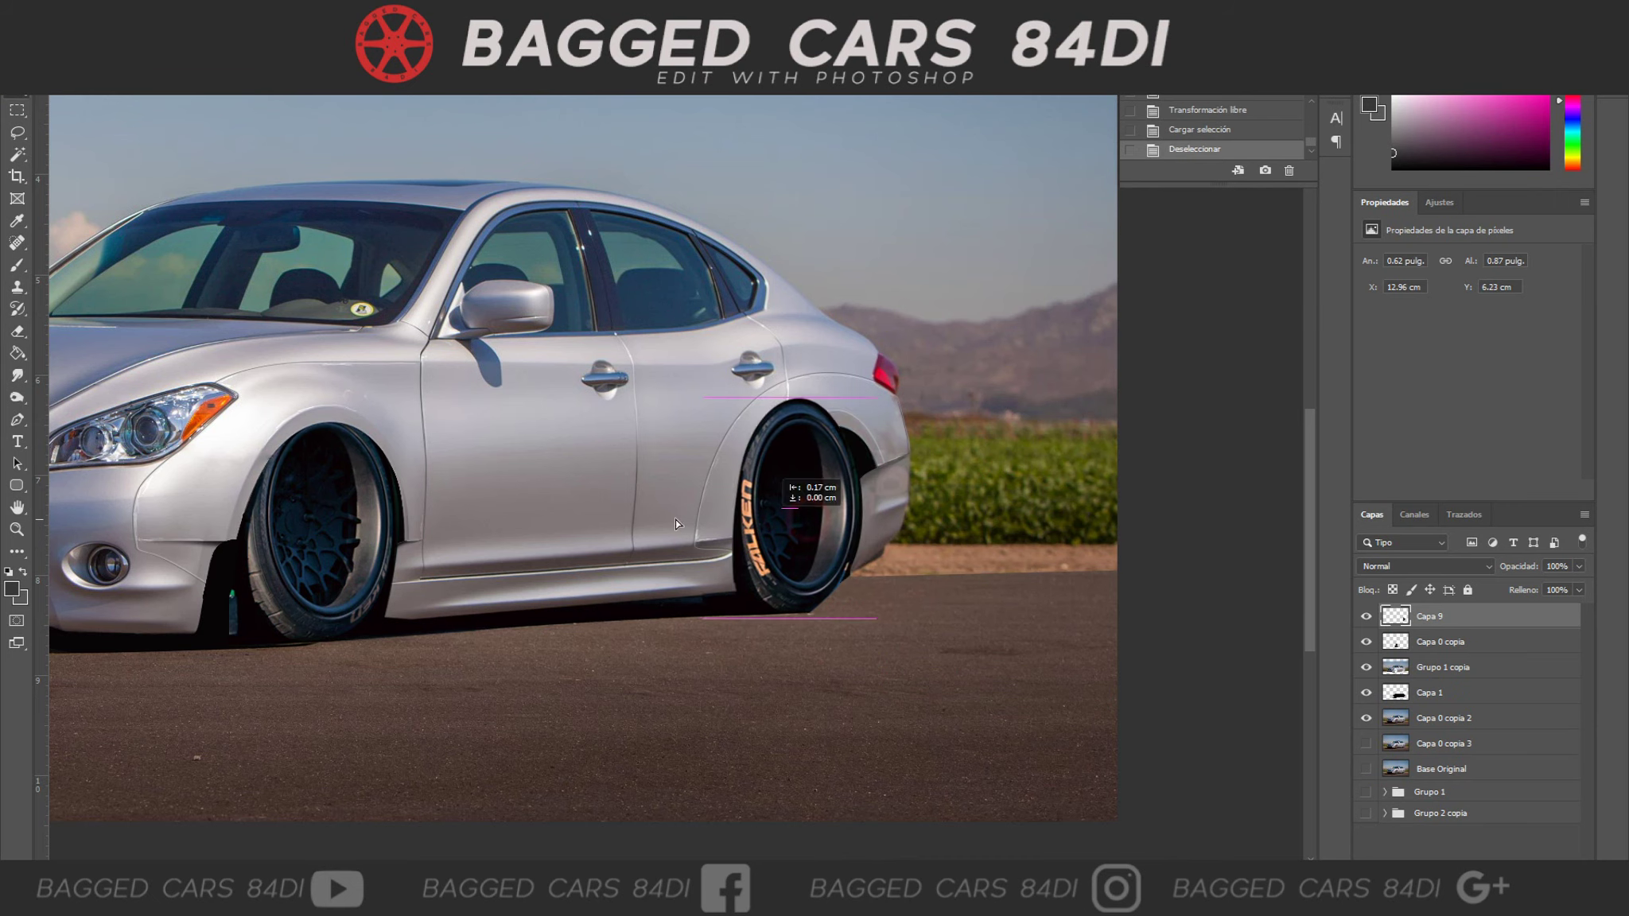
key(ctrl+d)
Move the rear wheel into position, then shrink and reposition it again.
key(v)
drag(866, 477, 883, 503)
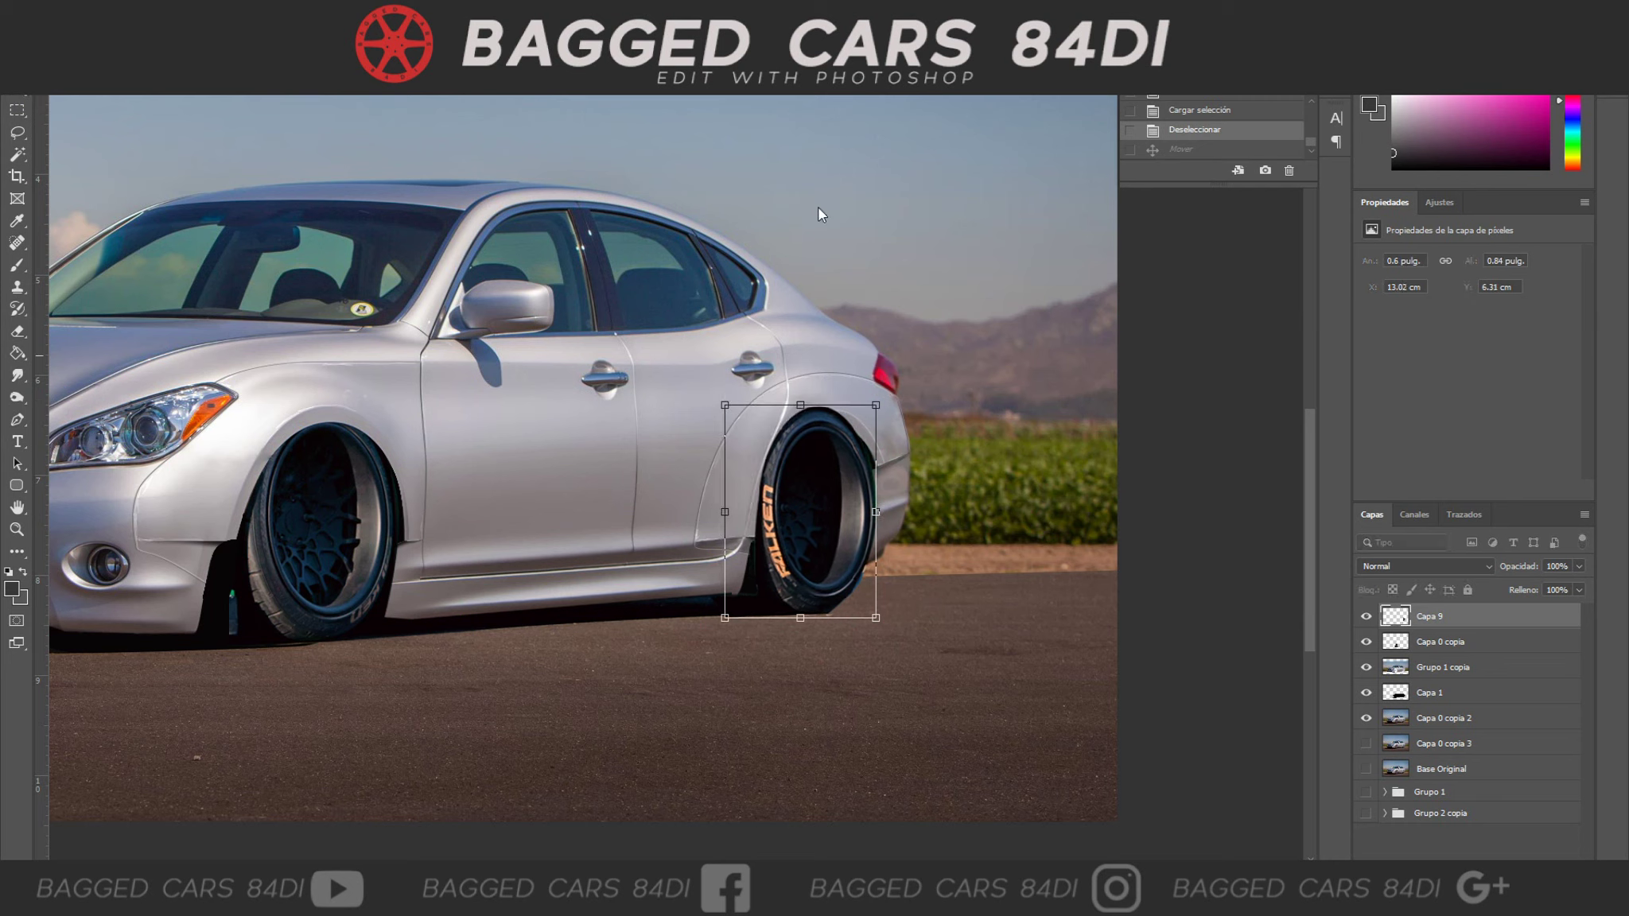
key(Return)
drag(849, 580, 857, 579)
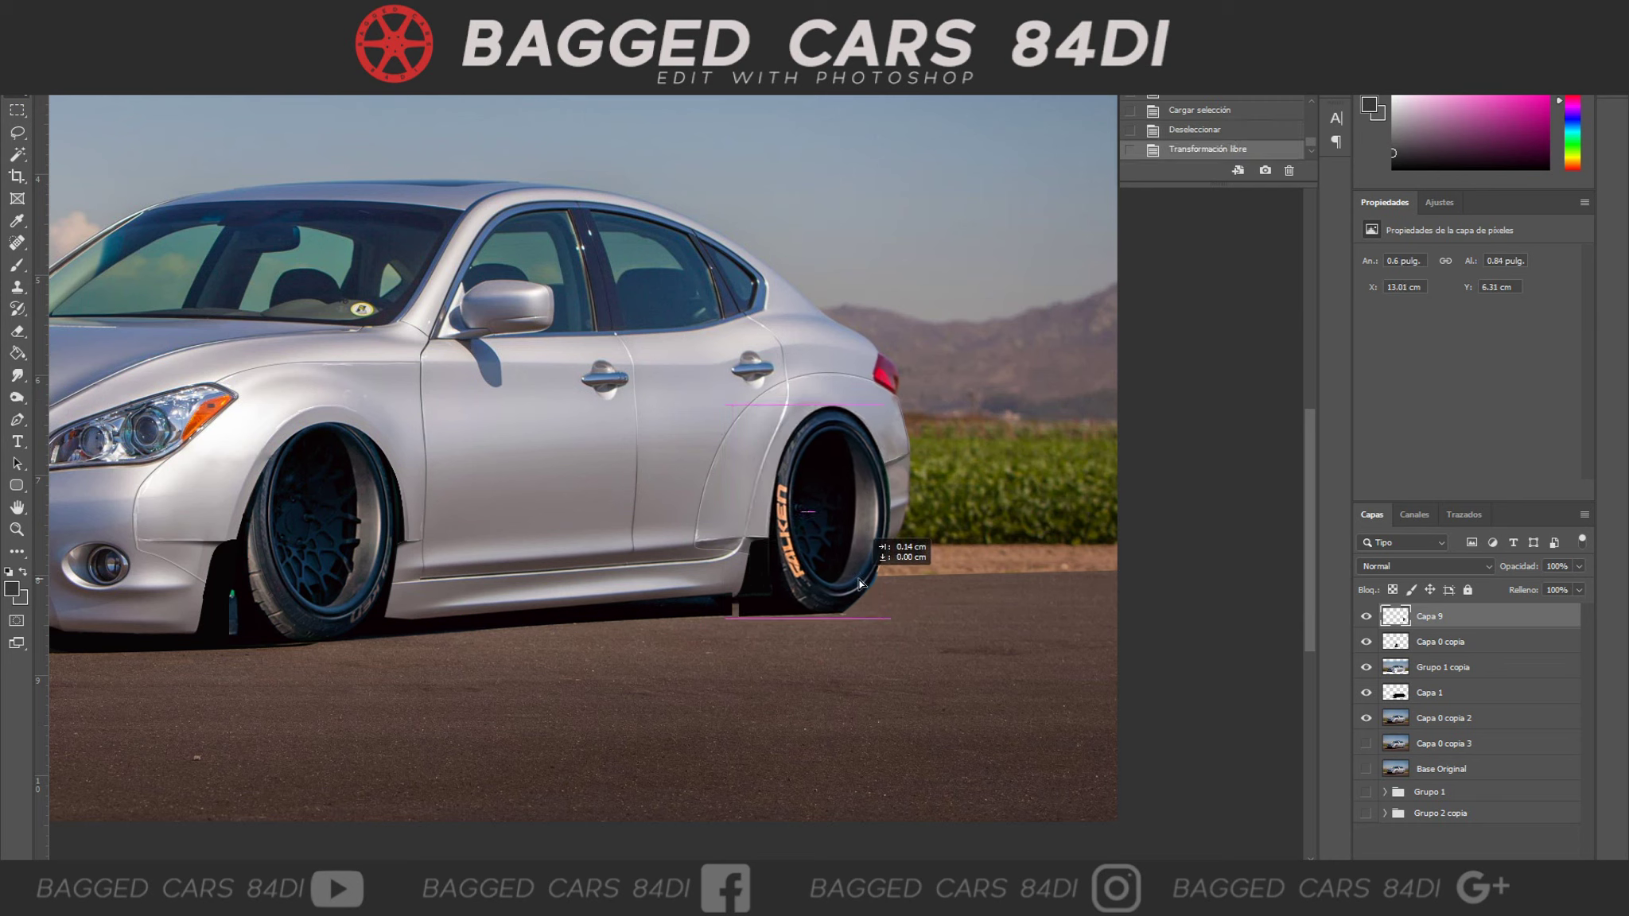
key(p)
On Capa 9, erase the wheel above the fender line within the loaded outline.
ctrl+click(1396, 692)
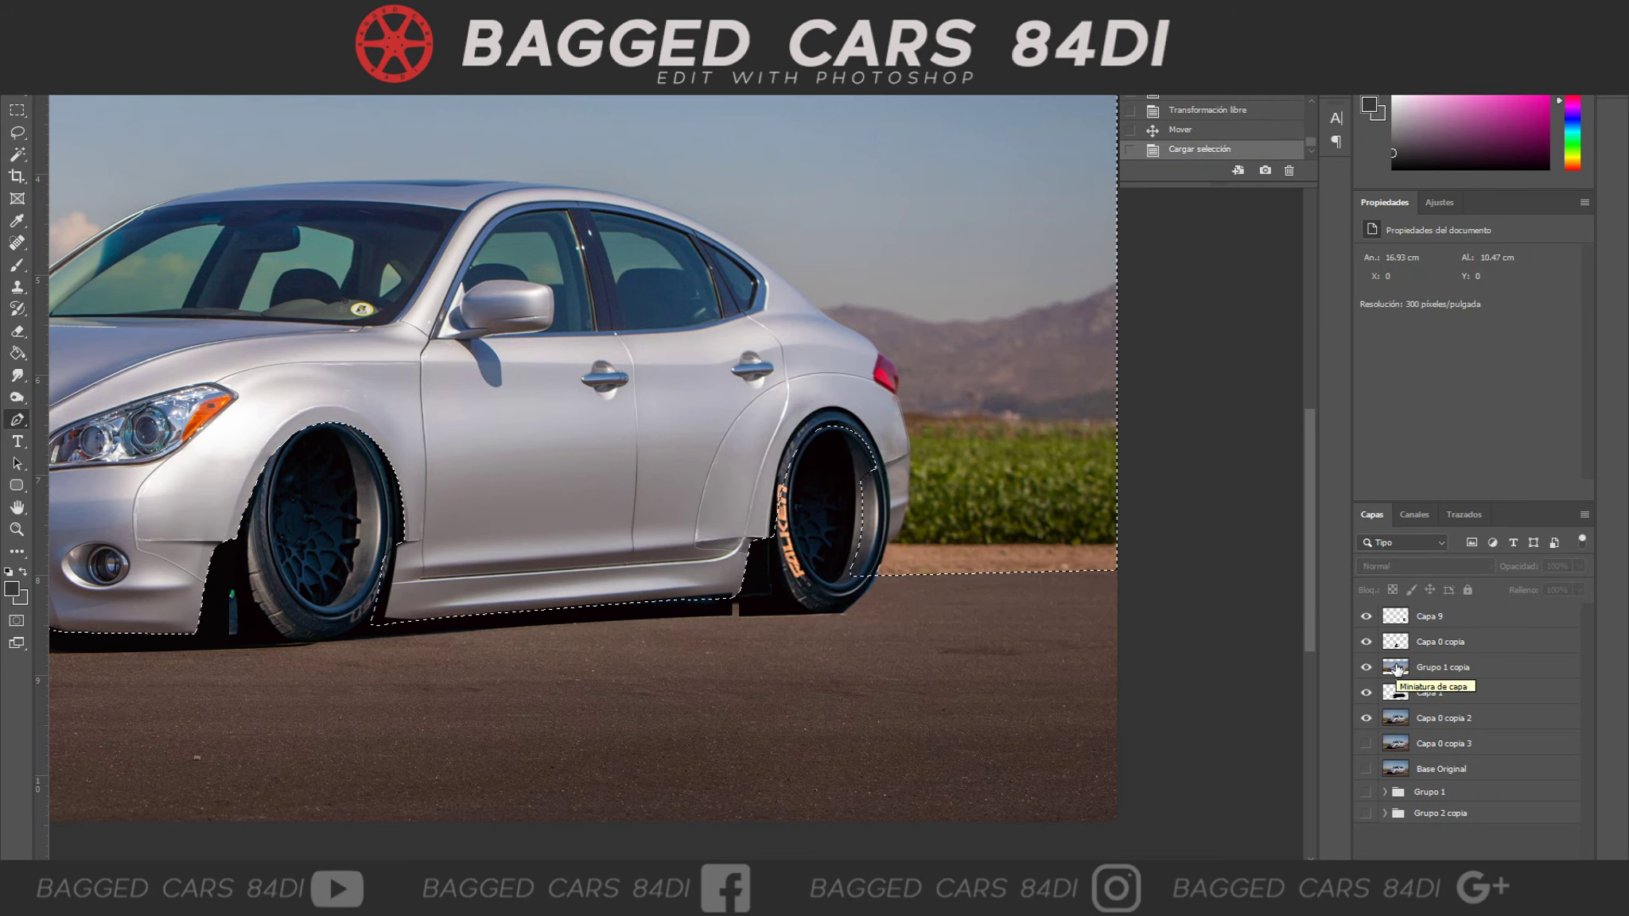
click(1429, 616)
key(e)
drag(764, 477, 891, 445)
key(ctrl+d)
Delete a pen-path area behind the rear tyre, then revert to the deselected state.
key(p)
click(885, 471)
right_click(916, 463)
click(979, 529)
key(Return)
key(Delete)
click(143, 86)
key(Escape)
click(1195, 149)
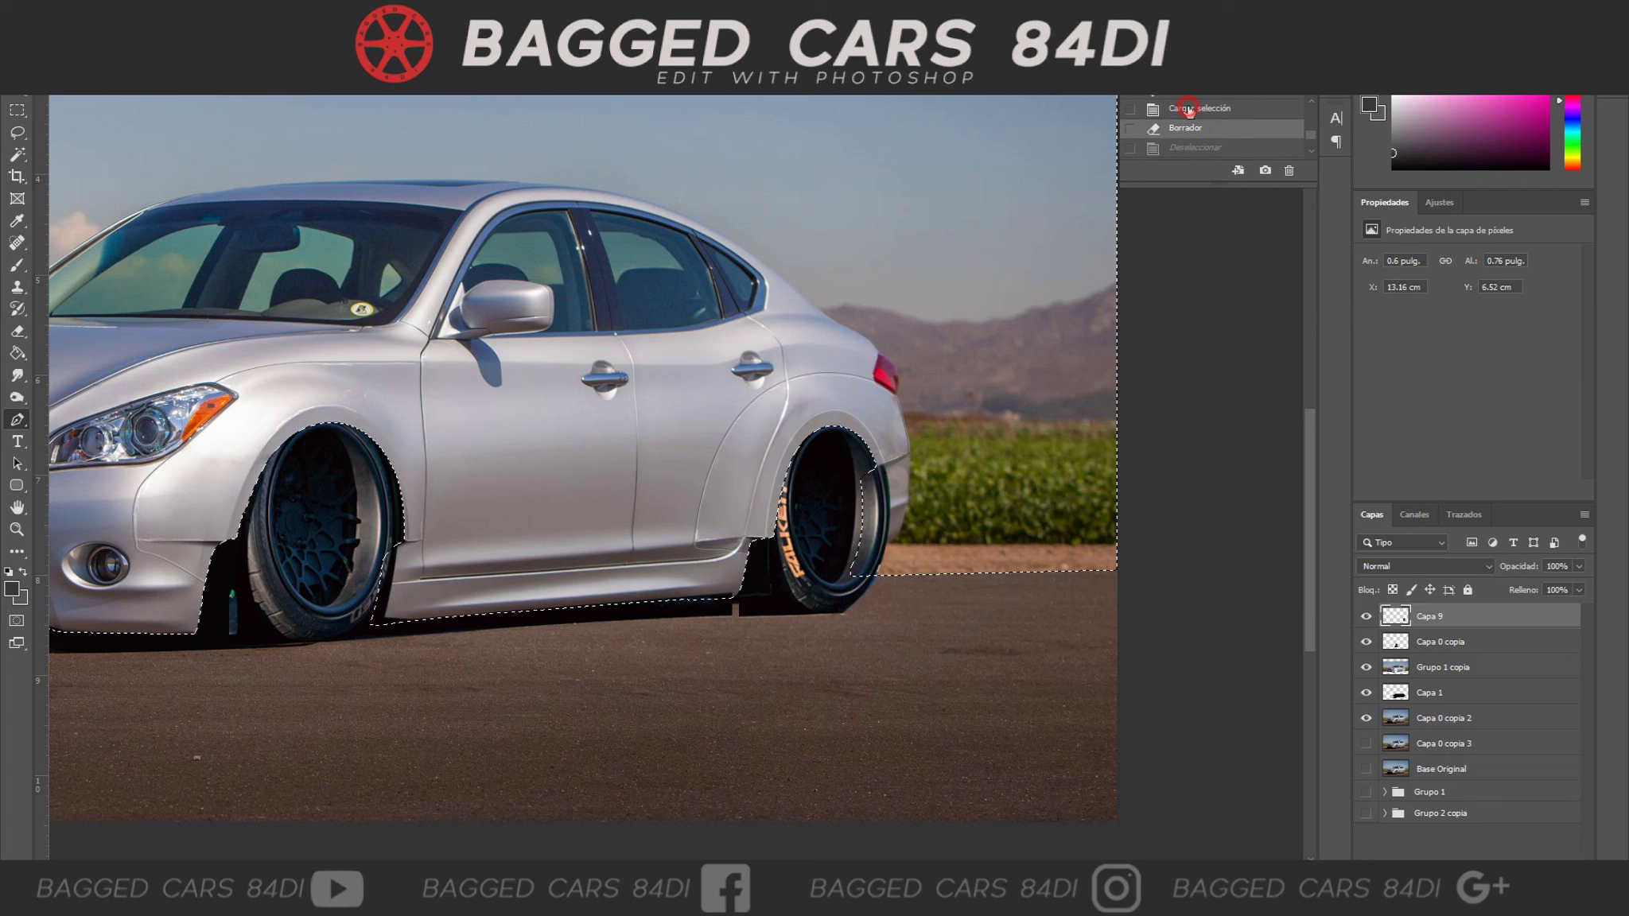
Nudge the rear wheel down and erase its overlap inside the lower body outline.
key(v)
click(1579, 567)
drag(1561, 584, 1576, 583)
key(Down)
ctrl+click(1396, 641)
key(e)
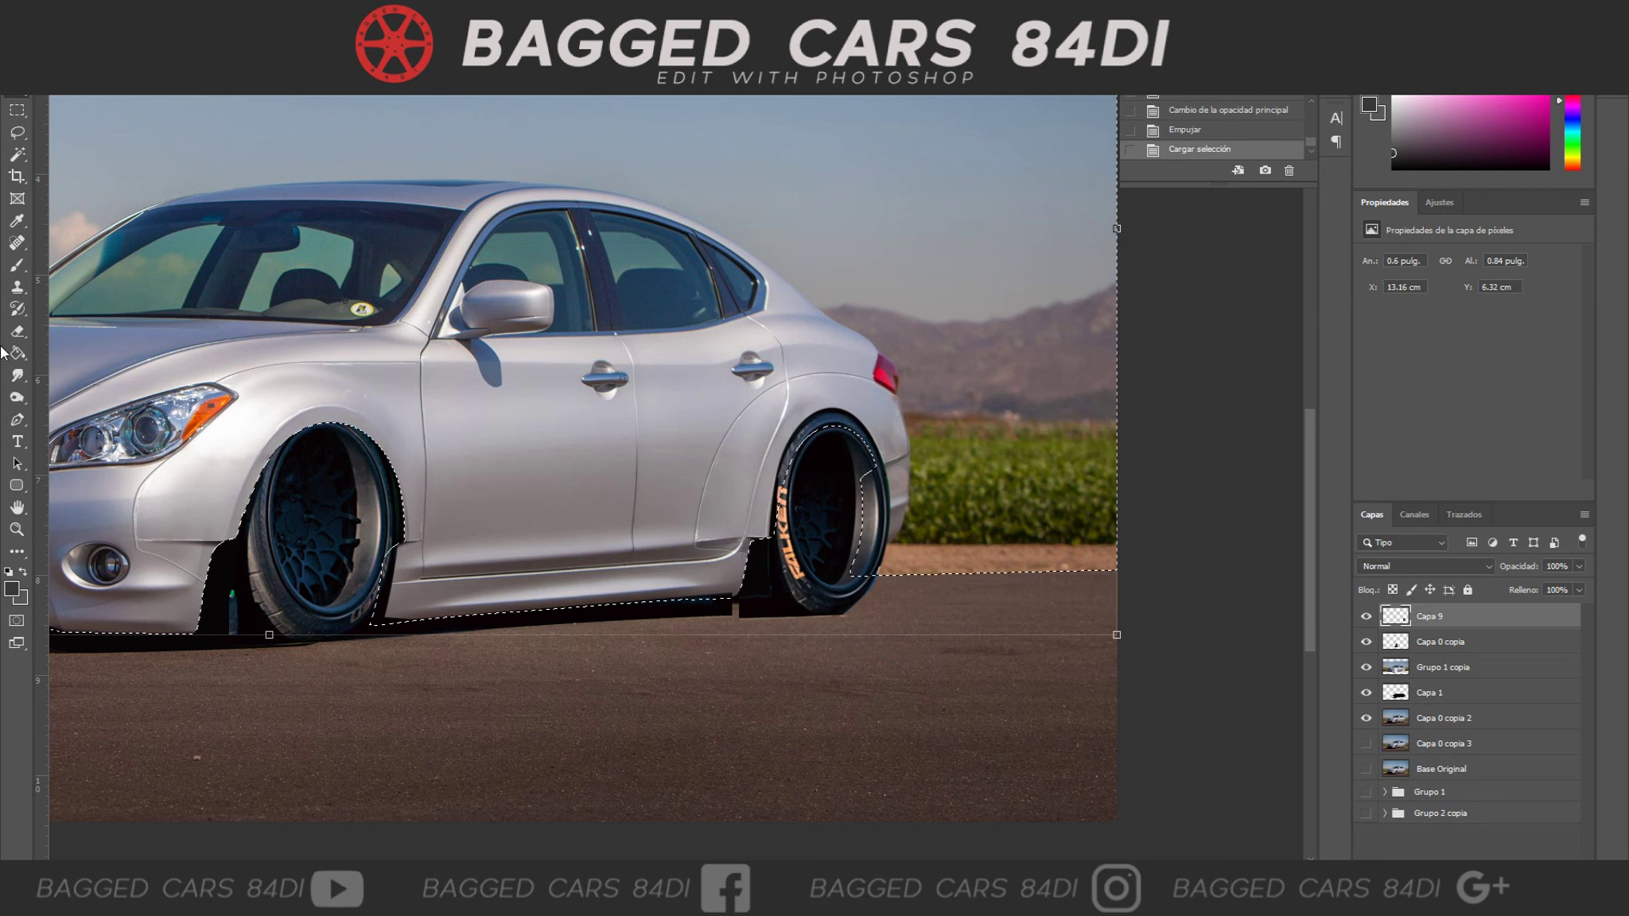
drag(859, 446, 871, 549)
Delete the rear-wheel edge with a pen-path selection and move the wheel layer down the stack.
click(255, 86)
click(271, 120)
key(p)
click(852, 430)
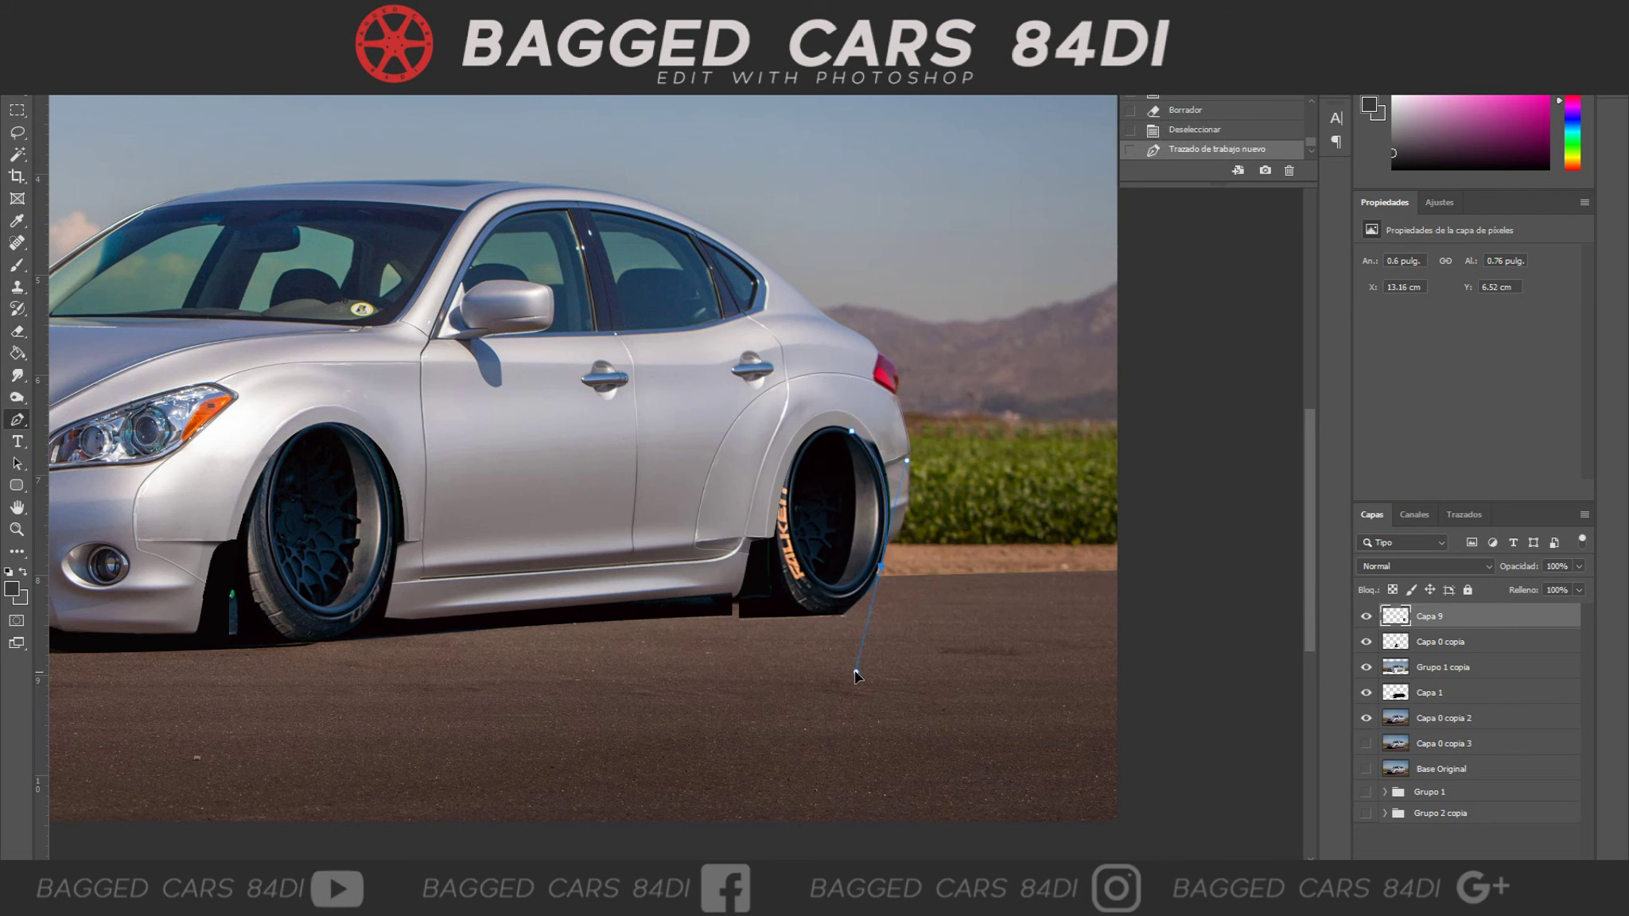
right_click(873, 446)
click(982, 516)
key(Return)
key(Delete)
key(ctrl+d)
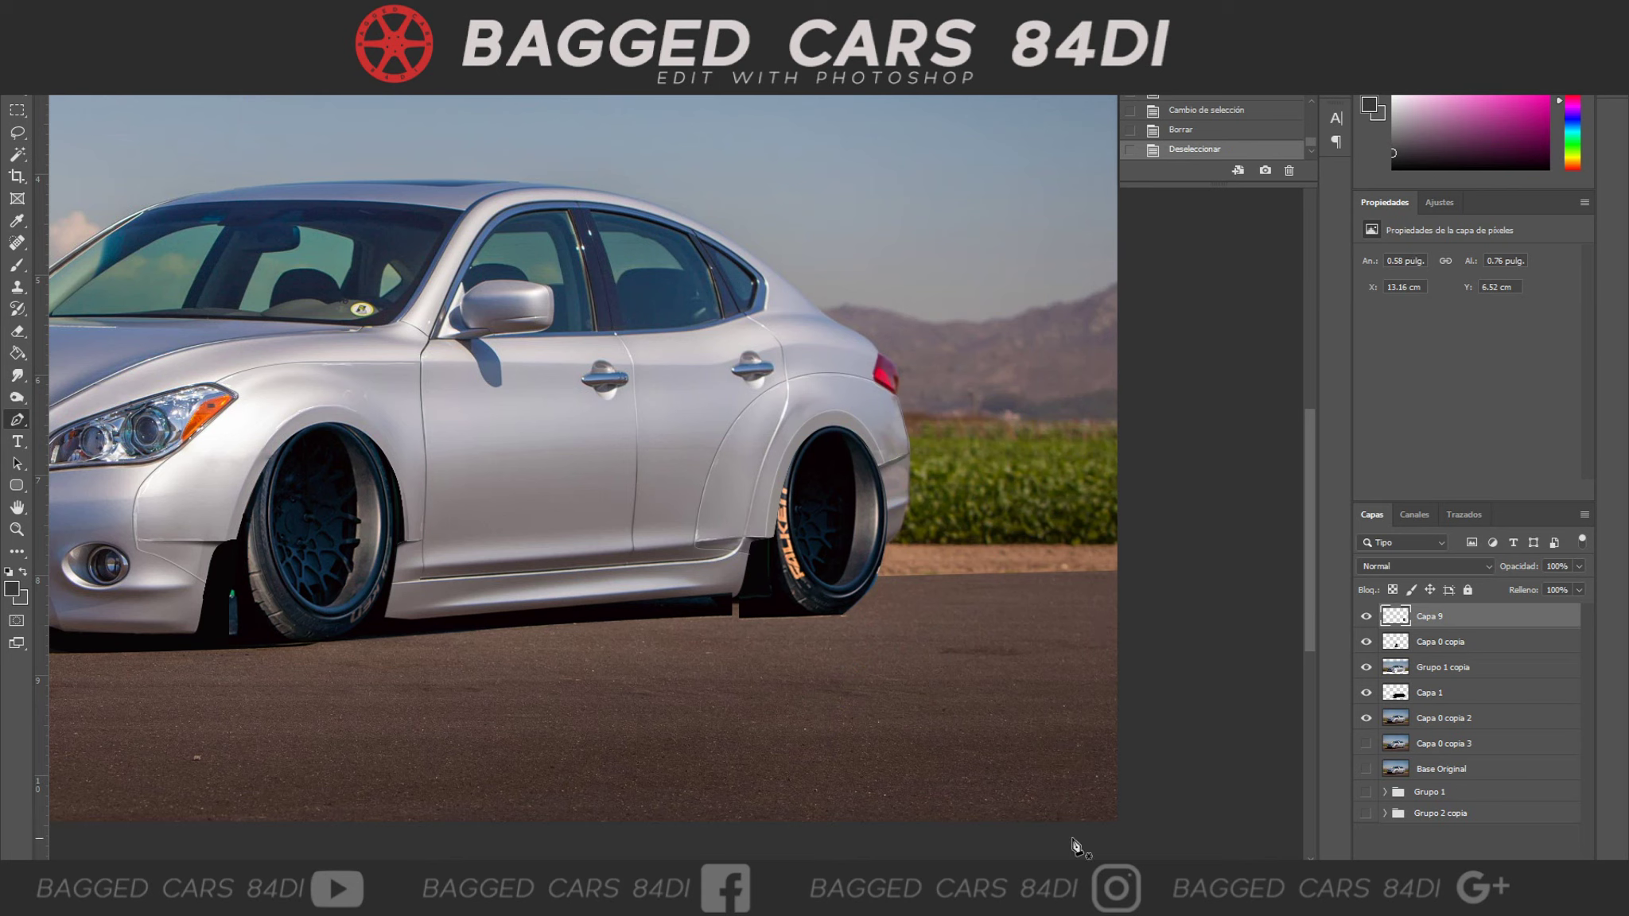
key(v)
key(Up)
Duplicate Capa 9 as Capa 9 copia, reorder it, and try an eraser stroke, then undo.
key(ctrl+j)
drag(1429, 641, 1430, 700)
click(17, 332)
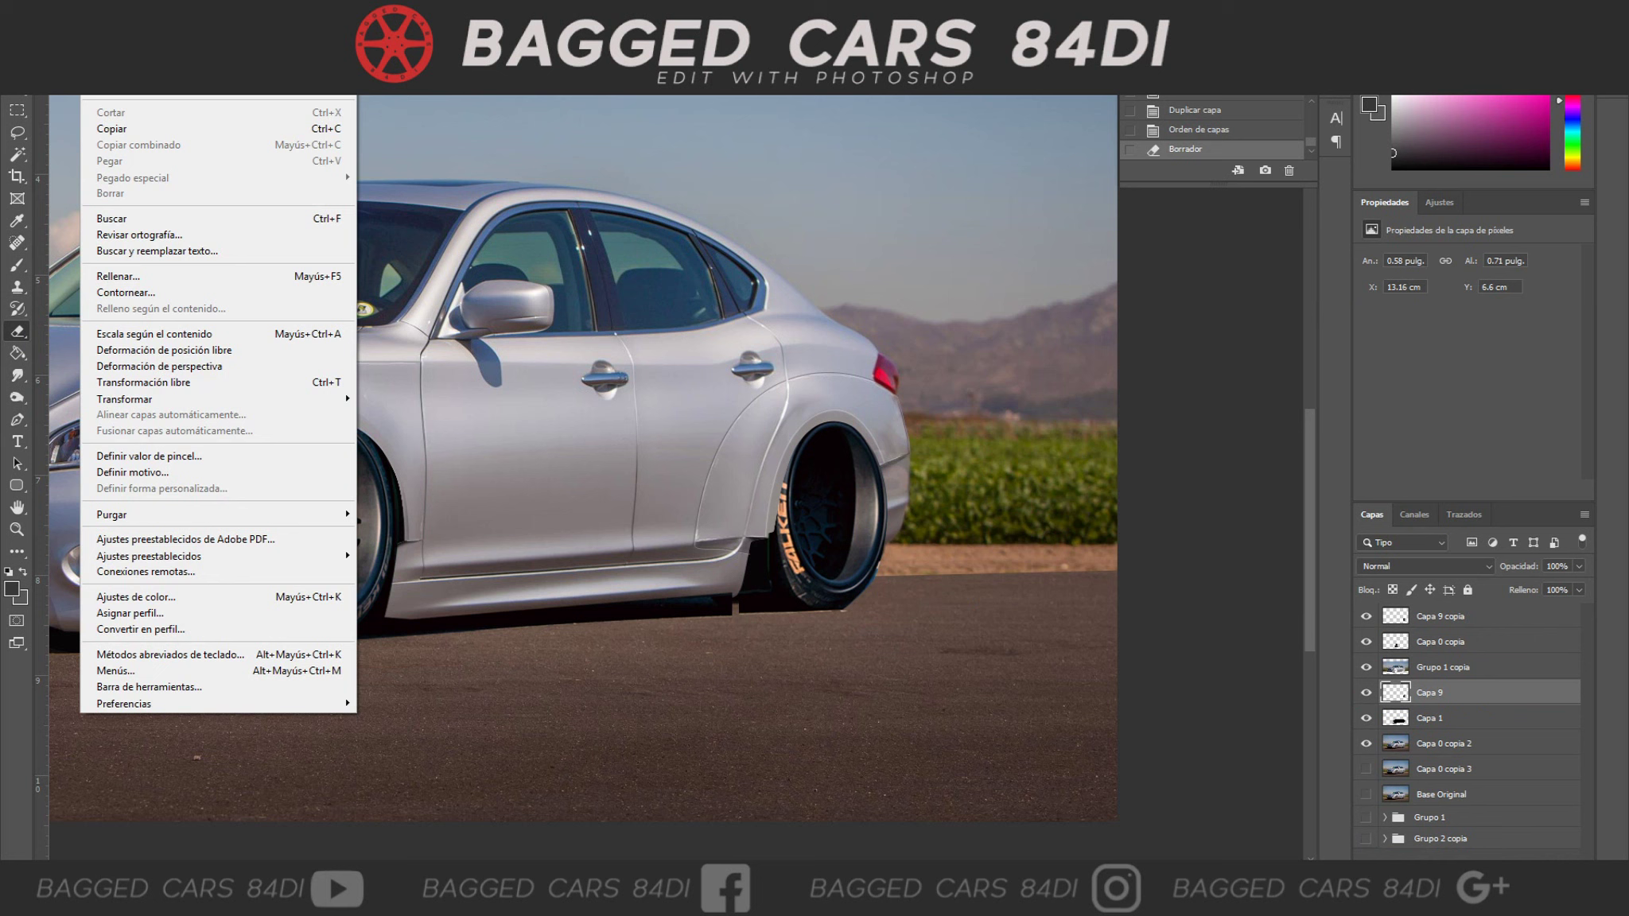
drag(905, 512, 883, 581)
key(ctrl+z)
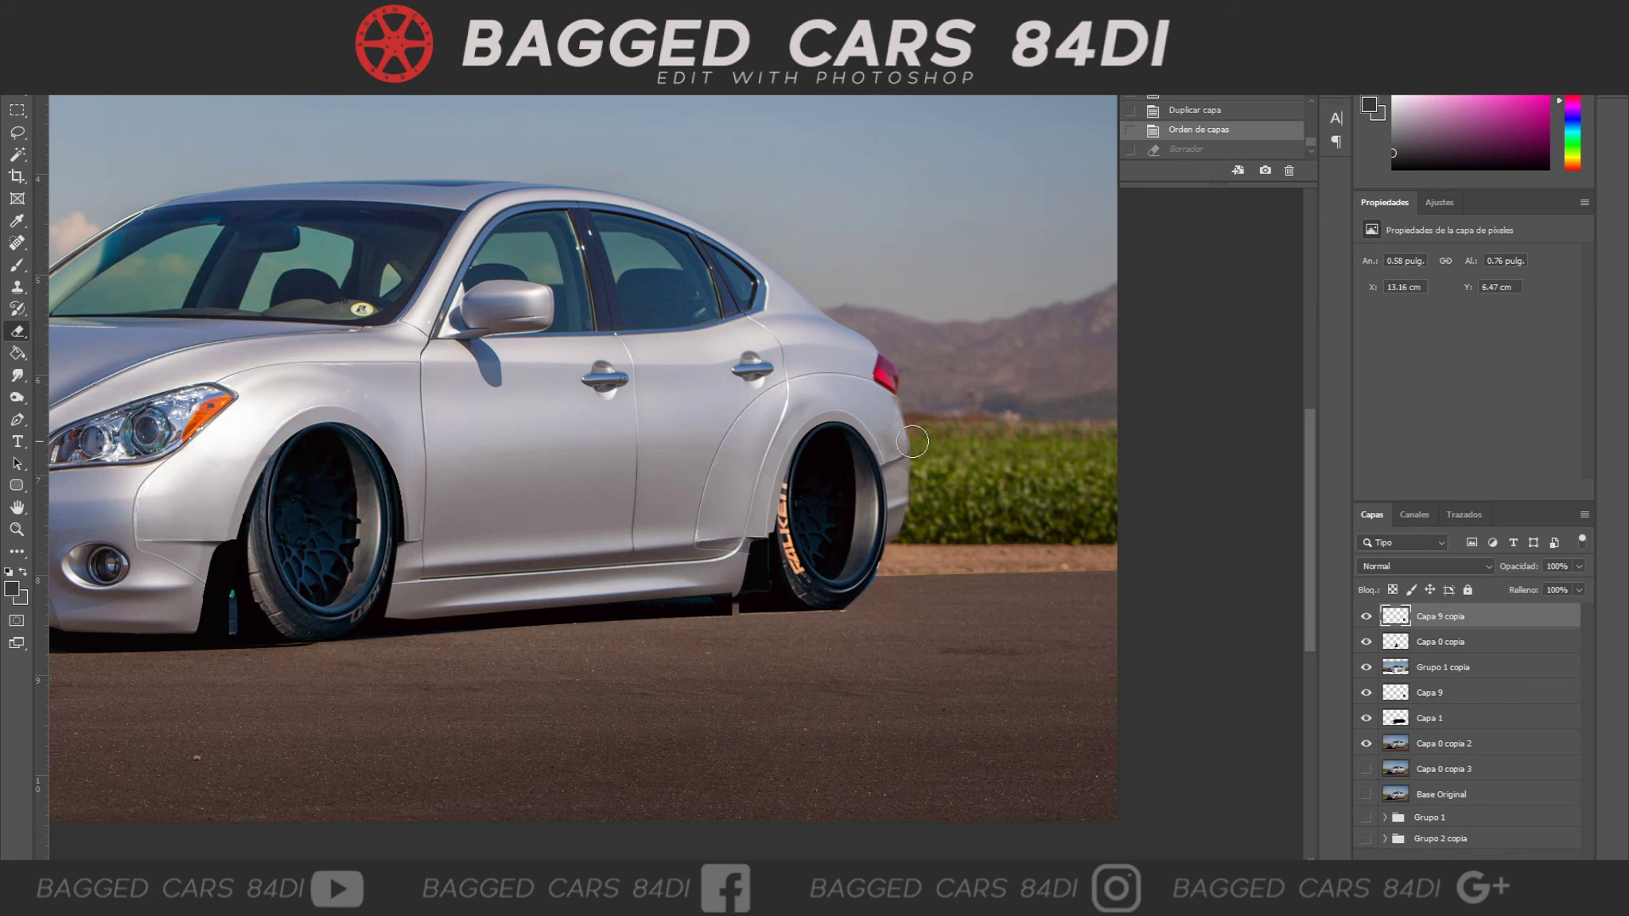
Erase the rear-wheel edge with a smaller eraser and delete a pen-path selection.
right_click(846, 399)
key(Return)
drag(863, 460, 914, 431)
key(p)
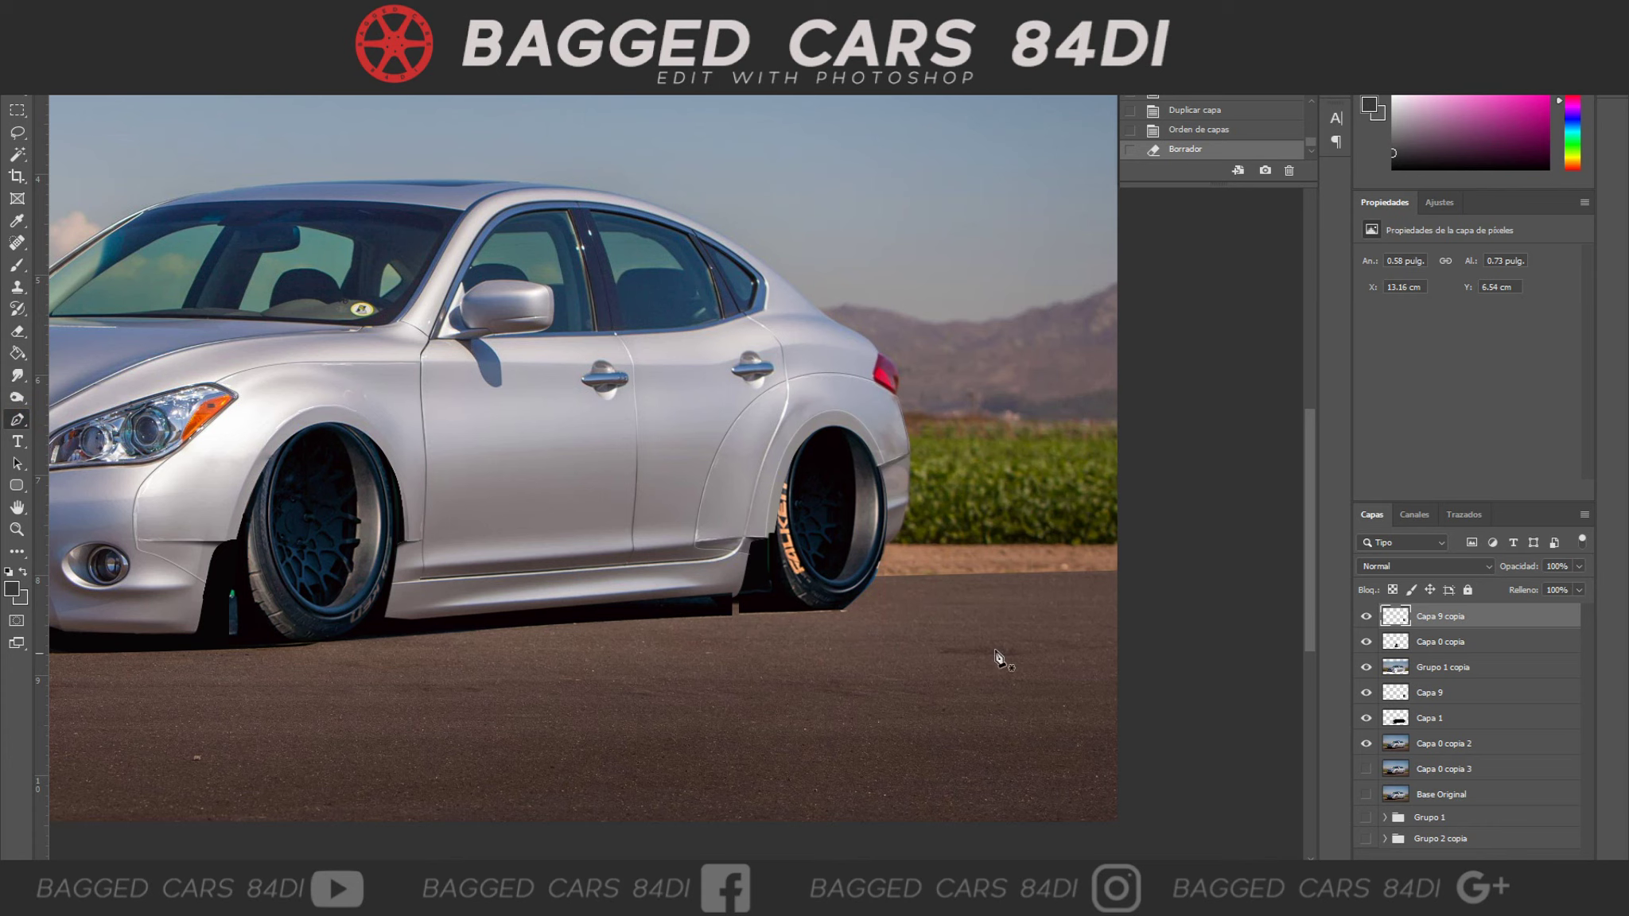
key(ctrl+Return)
key(Delete)
key(Delete)
click(1429, 692)
click(1435, 617)
key(ctrl+d)
On Capa 0 copia, select a triangular path behind the front wheel.
drag(519, 716, 1029, 656)
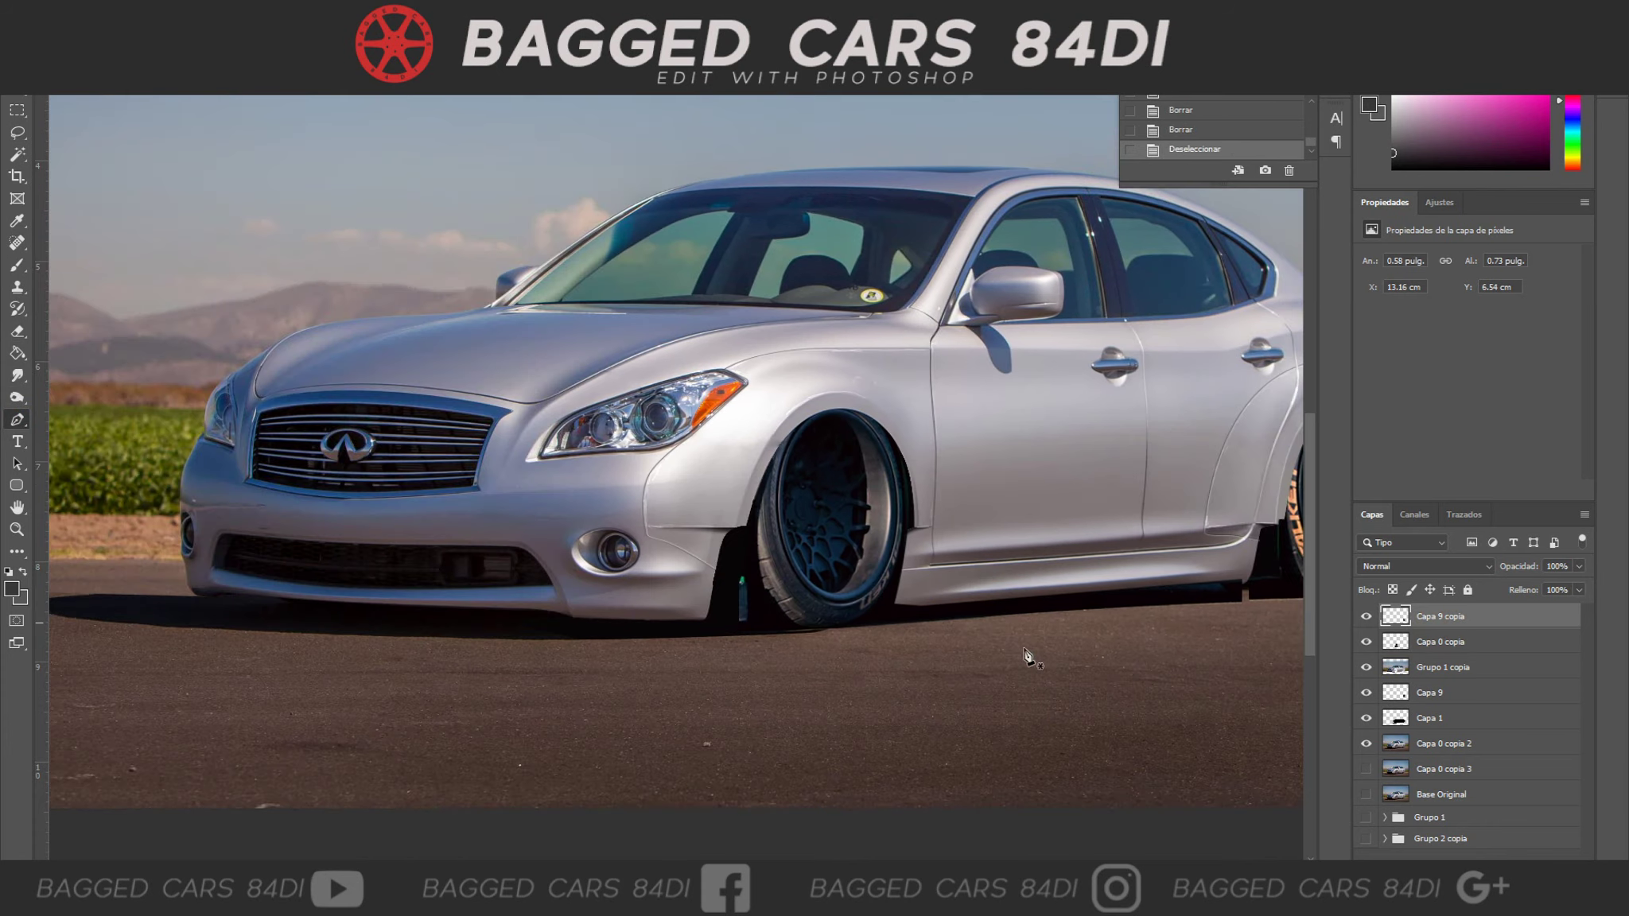
click(1370, 646)
click(797, 634)
click(699, 633)
click(728, 538)
click(797, 633)
right_click(751, 631)
click(795, 316)
Paint the selection behind the front wheel with near-black sampled from the image.
click(11, 588)
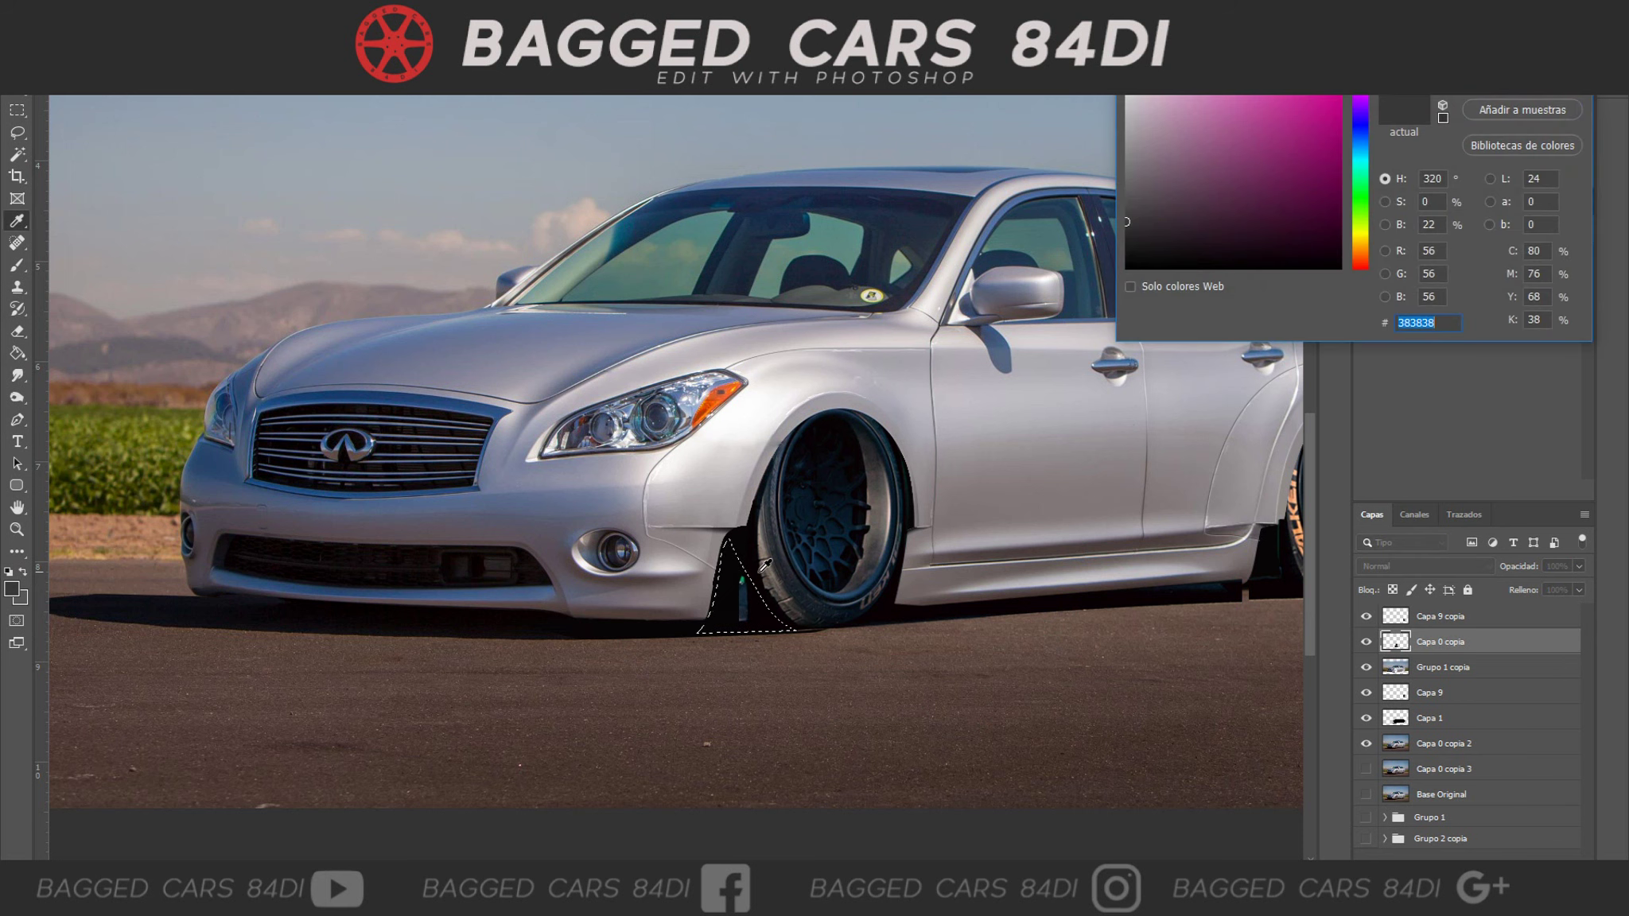
click(325, 607)
key(Return)
key(b)
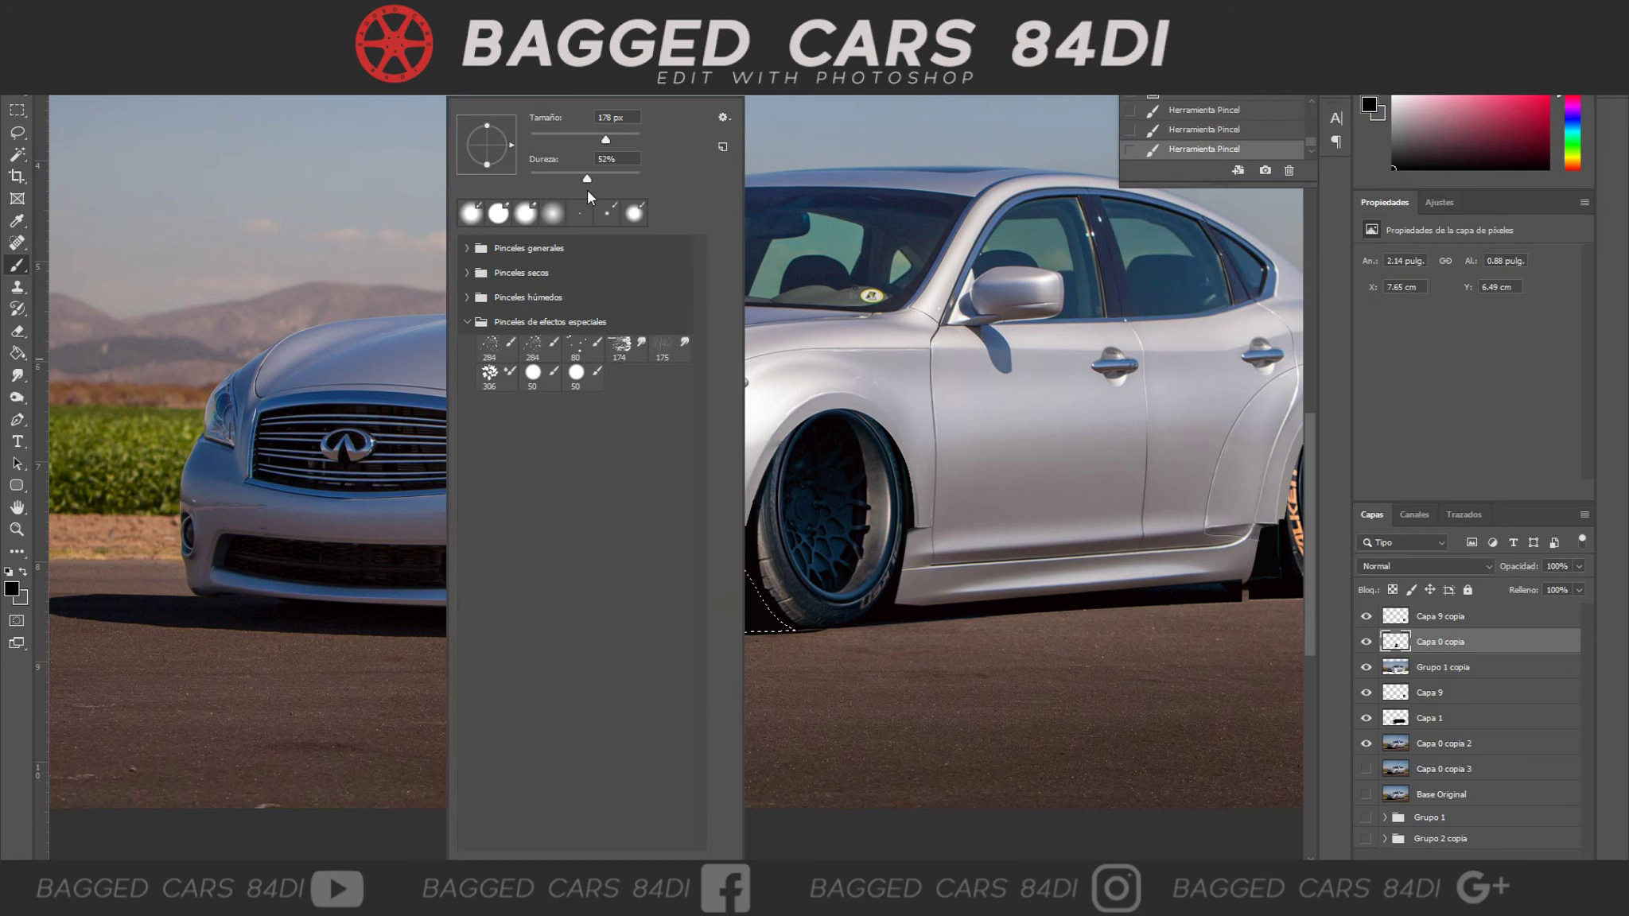
key(ctrl+d)
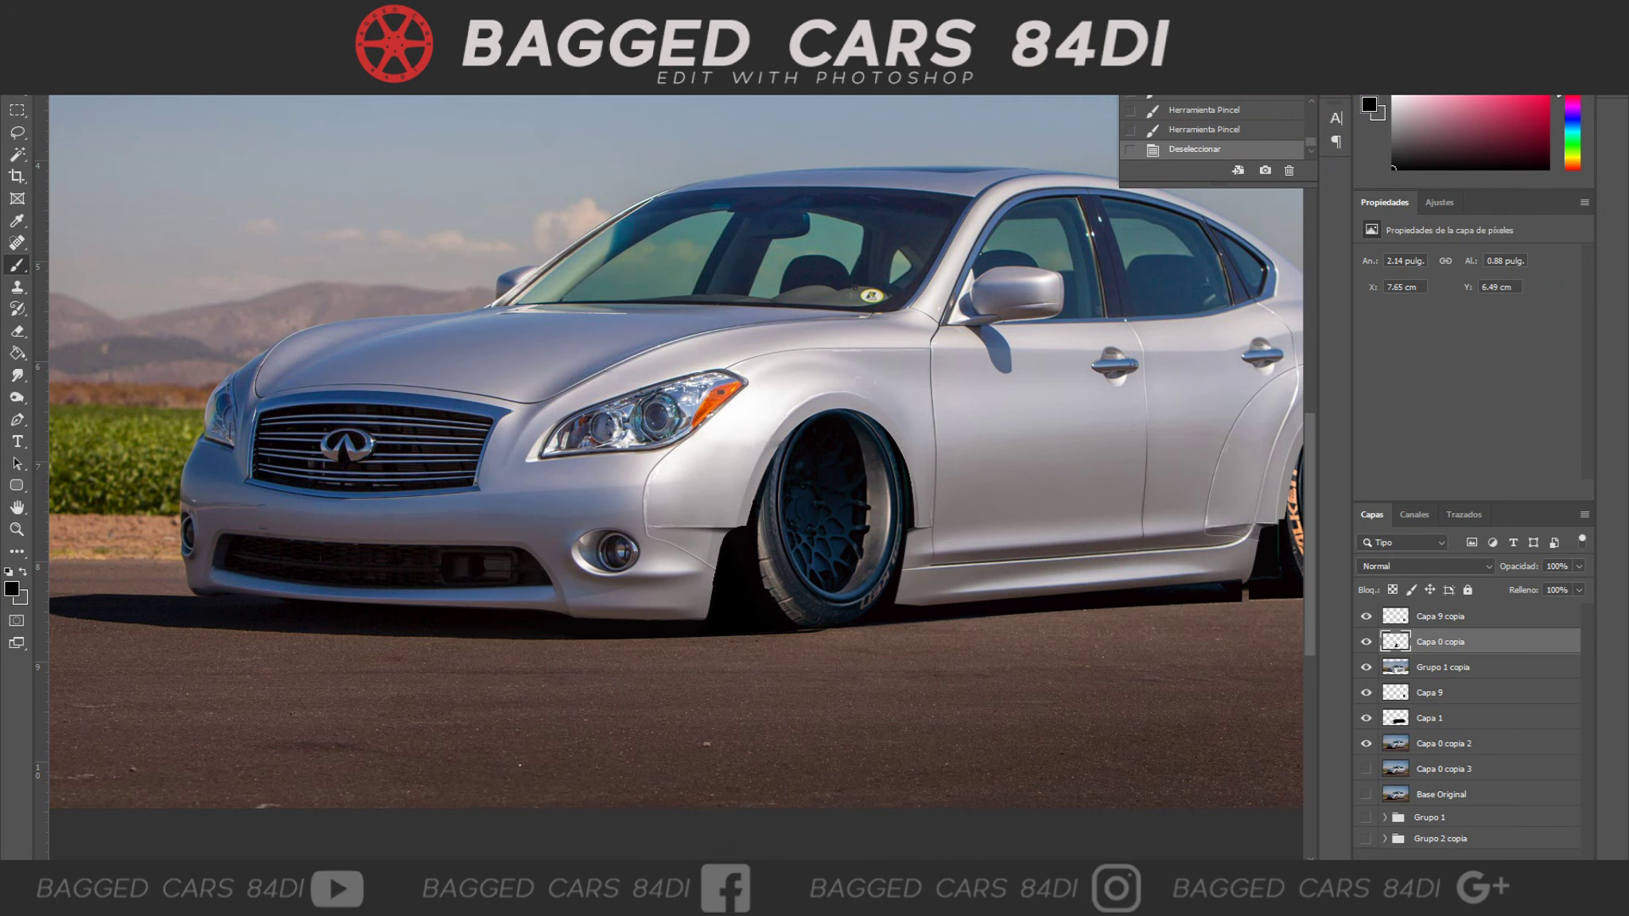
Delete the dark strip under the side skirt using a pen-path selection.
key(ctrl+0)
key(ctrl+plus)
key(p)
drag(1182, 632, 815, 585)
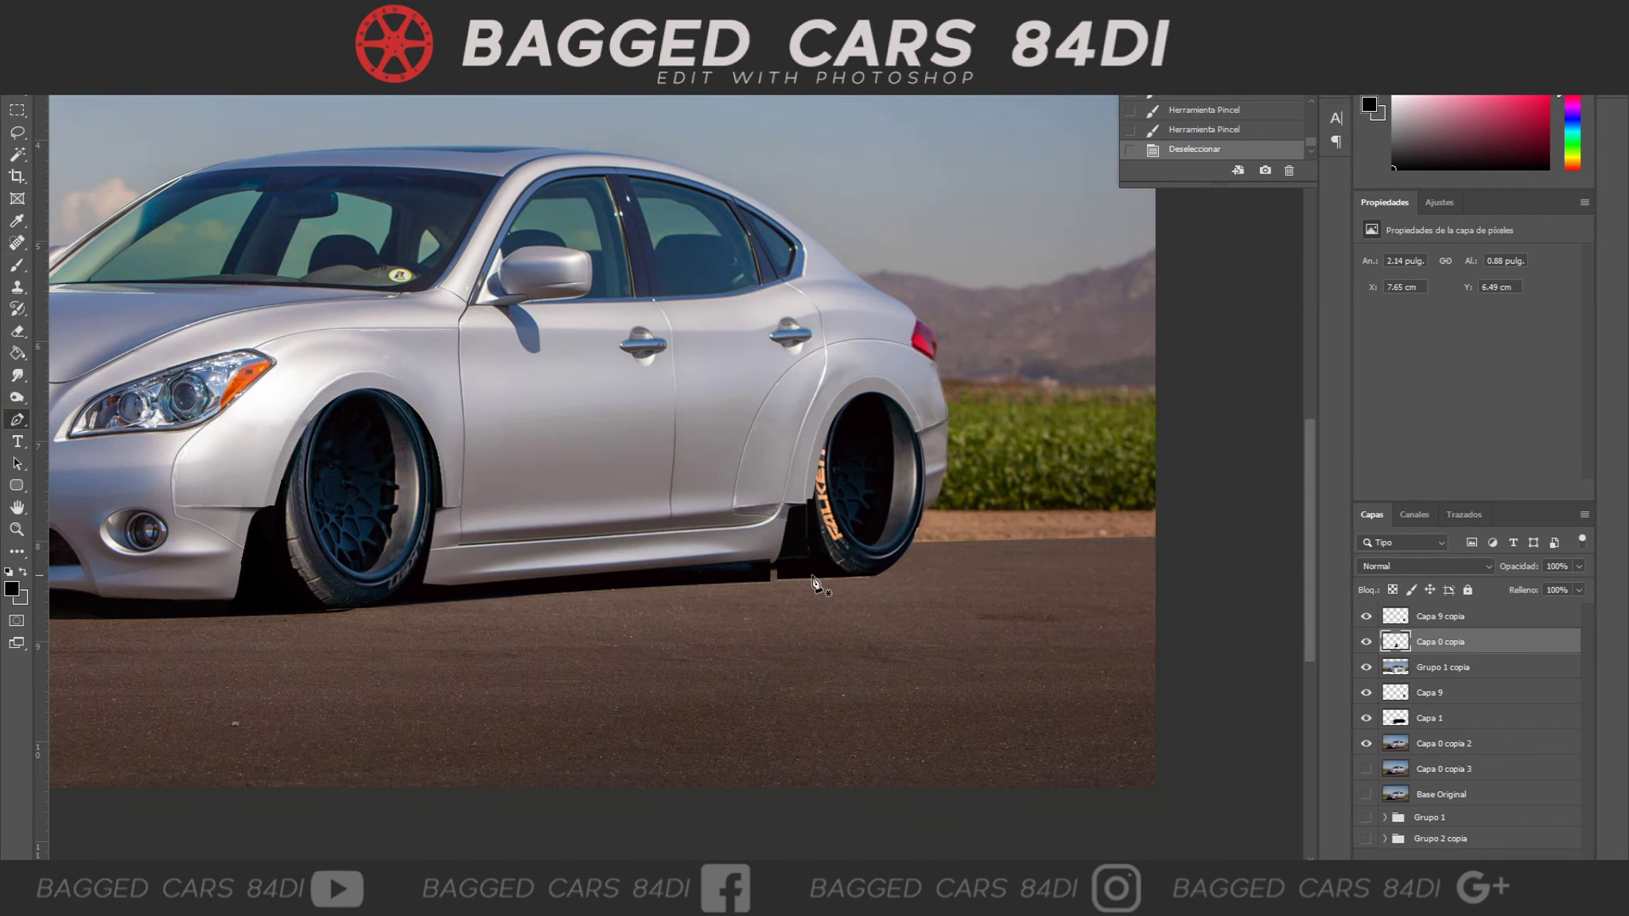
click(305, 616)
right_click(492, 585)
click(541, 256)
click(930, 264)
key(Delete)
key(ctrl+d)
Delete a small pen-path area under the front wheel.
click(430, 605)
right_click(405, 608)
click(461, 302)
key(Return)
key(Delete)
key(alt+bracketleft)
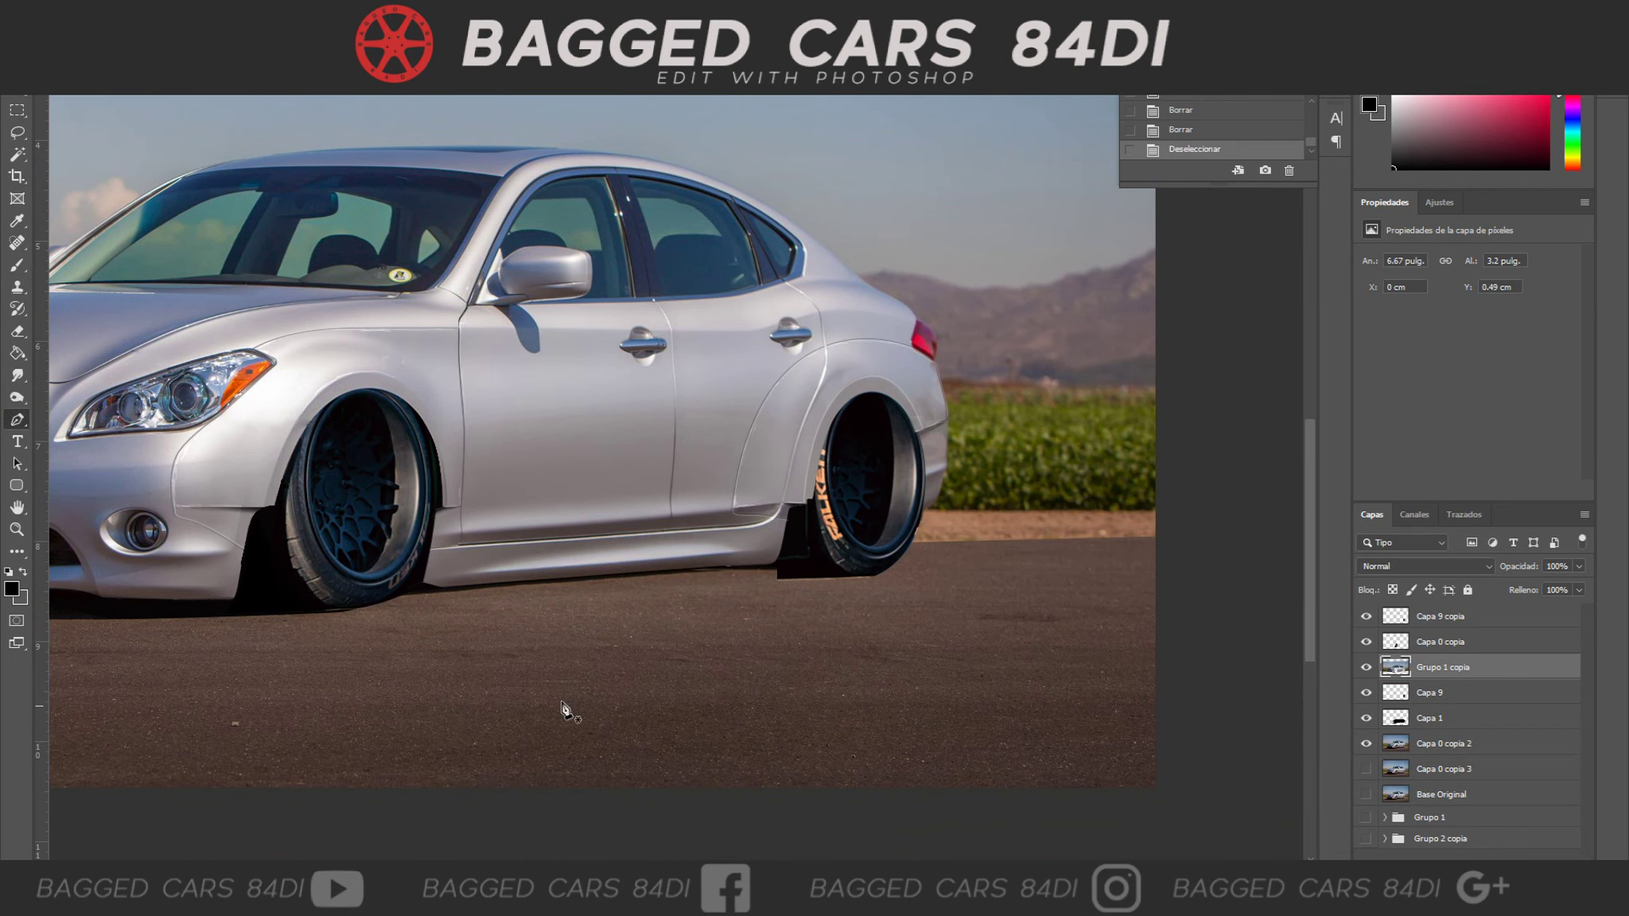
Erase a spot under the front wheel and add a new empty layer, Capa 10.
key(alt+bracketleft)
key(alt+bracketleft)
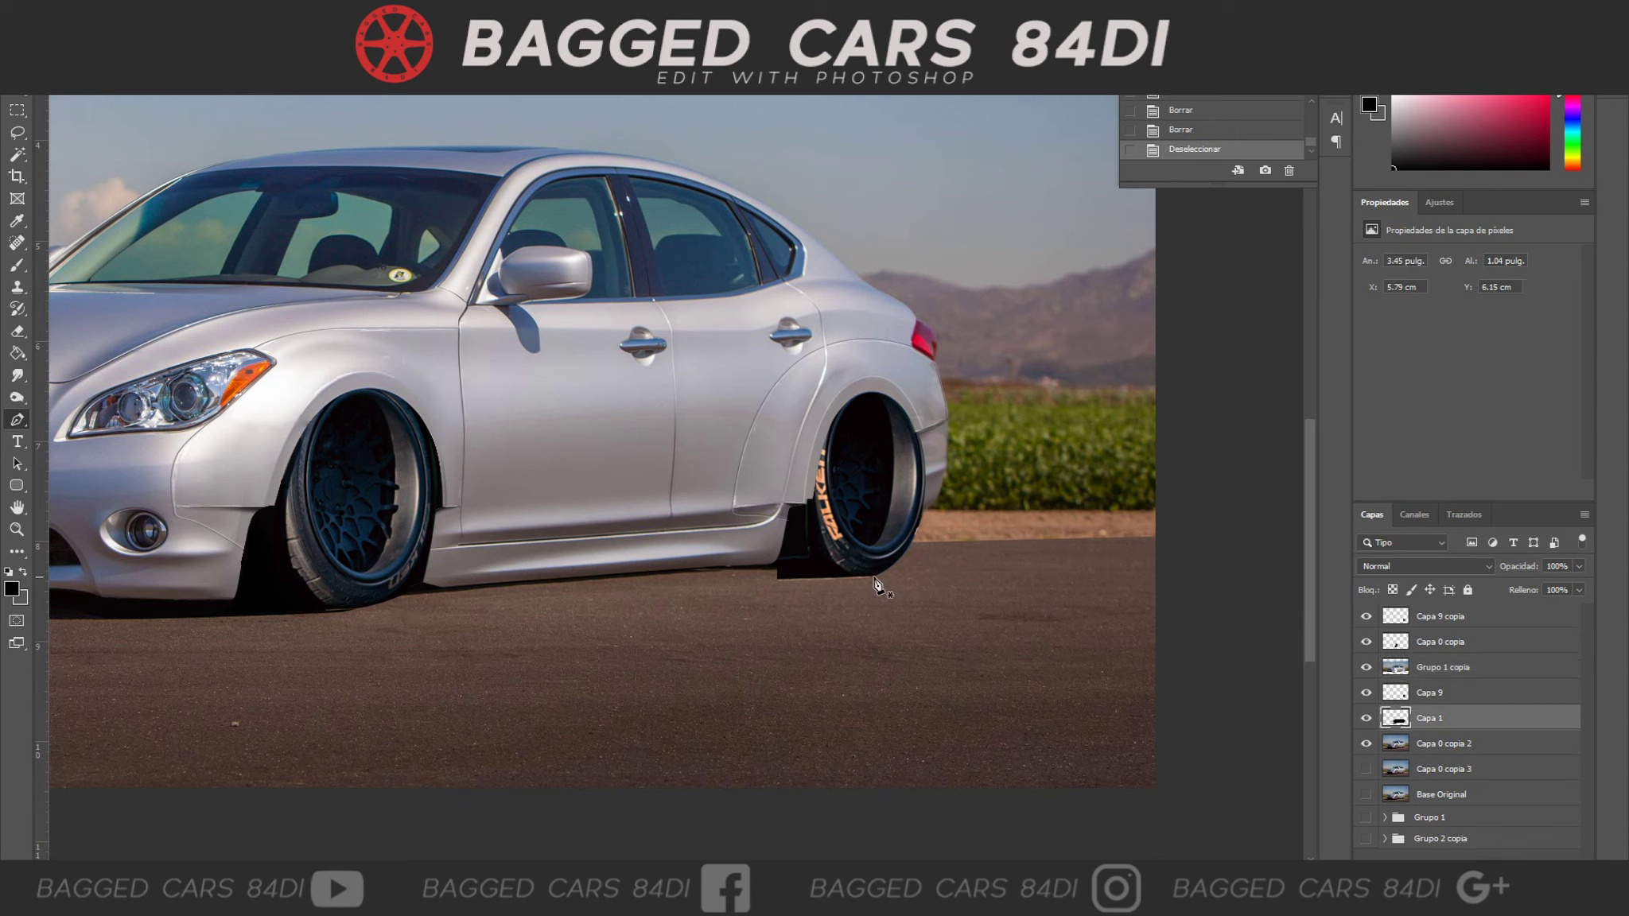
key(e)
key(alt+bracketright)
key(alt+bracketright)
key(alt+bracketright)
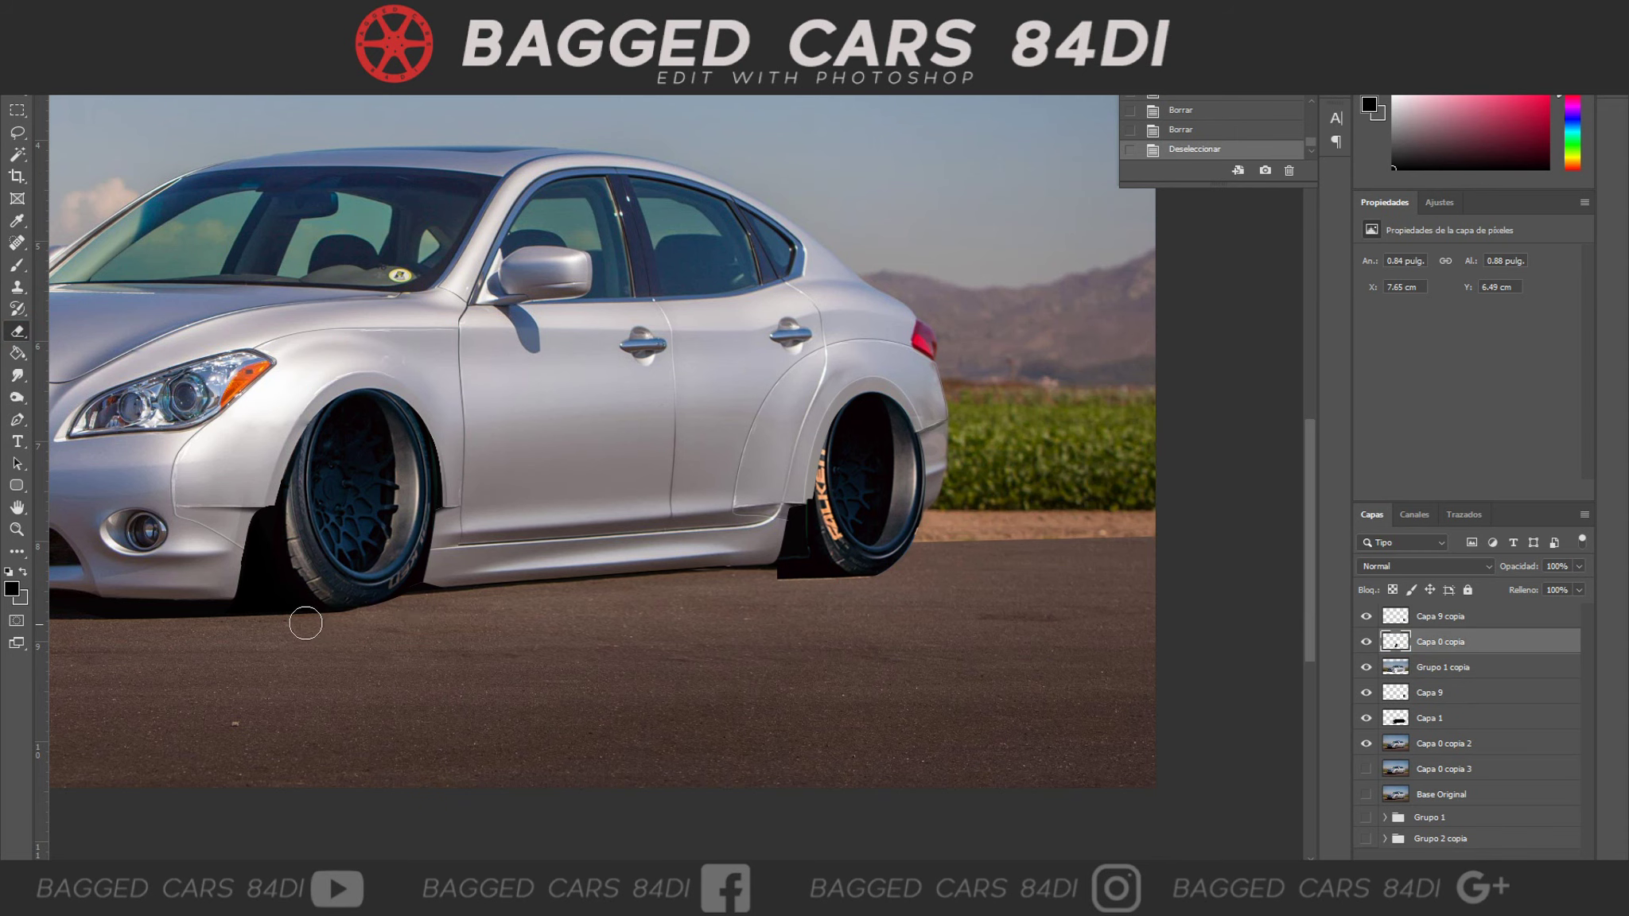
click(335, 625)
key(alt+bracketleft)
key(alt+bracketleft)
key(alt+bracketleft)
key(ctrl+shift+alt+n)
Outline a ground shadow along the road and fill it with black.
key(p)
click(729, 575)
click(781, 578)
drag(876, 577, 914, 568)
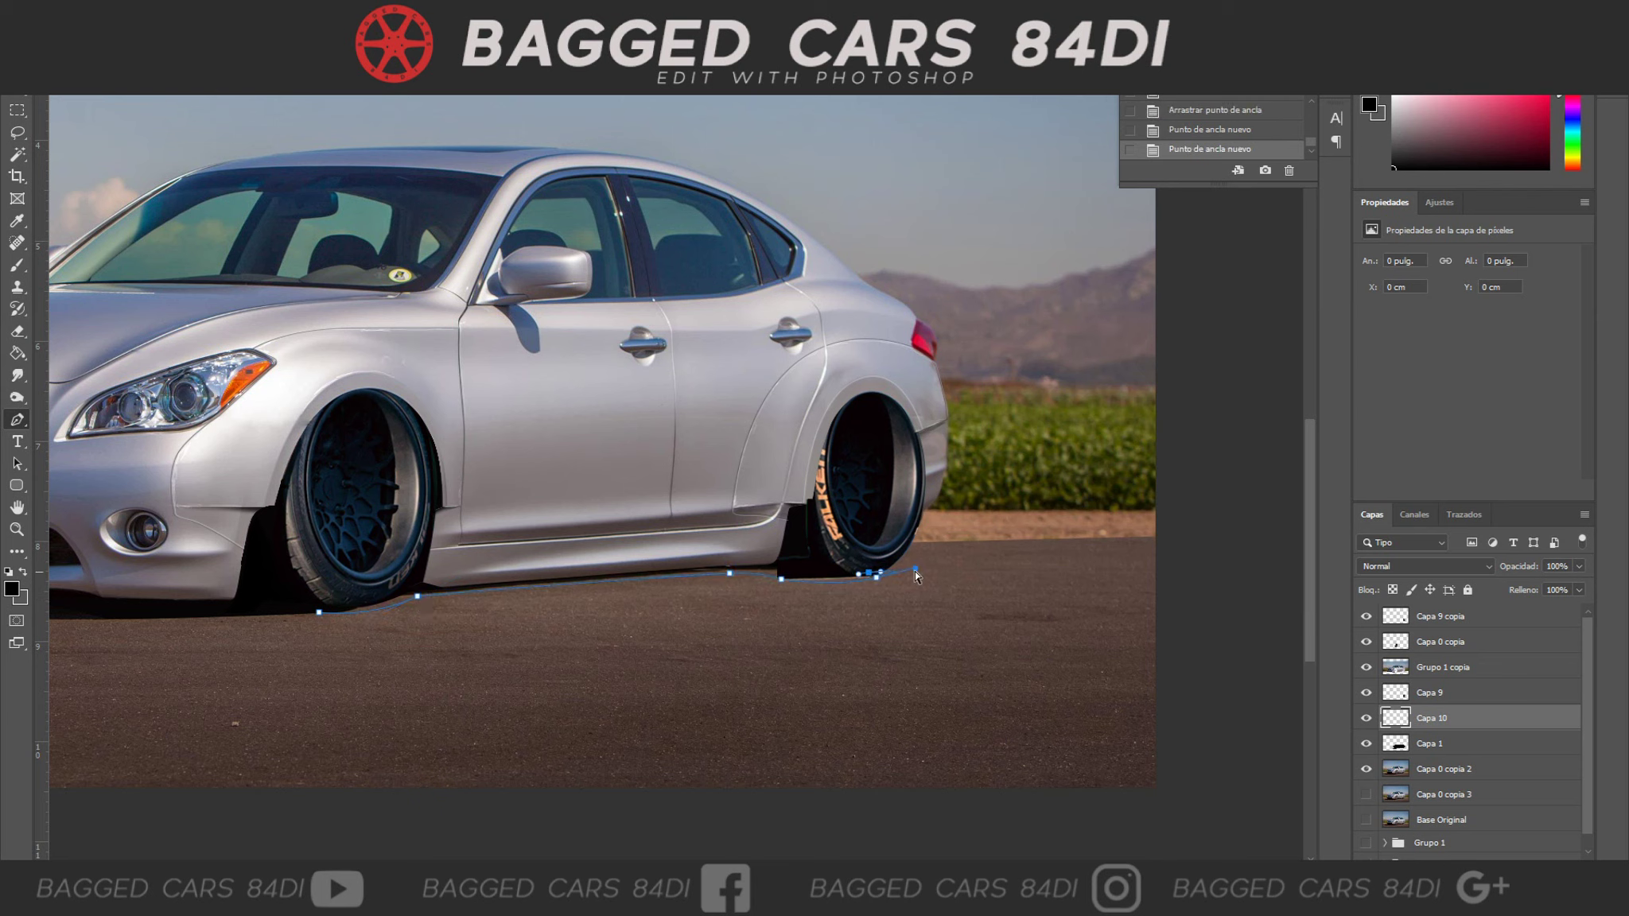
key(ctrl+Return)
key(g)
click(557, 589)
key(ctrl+d)
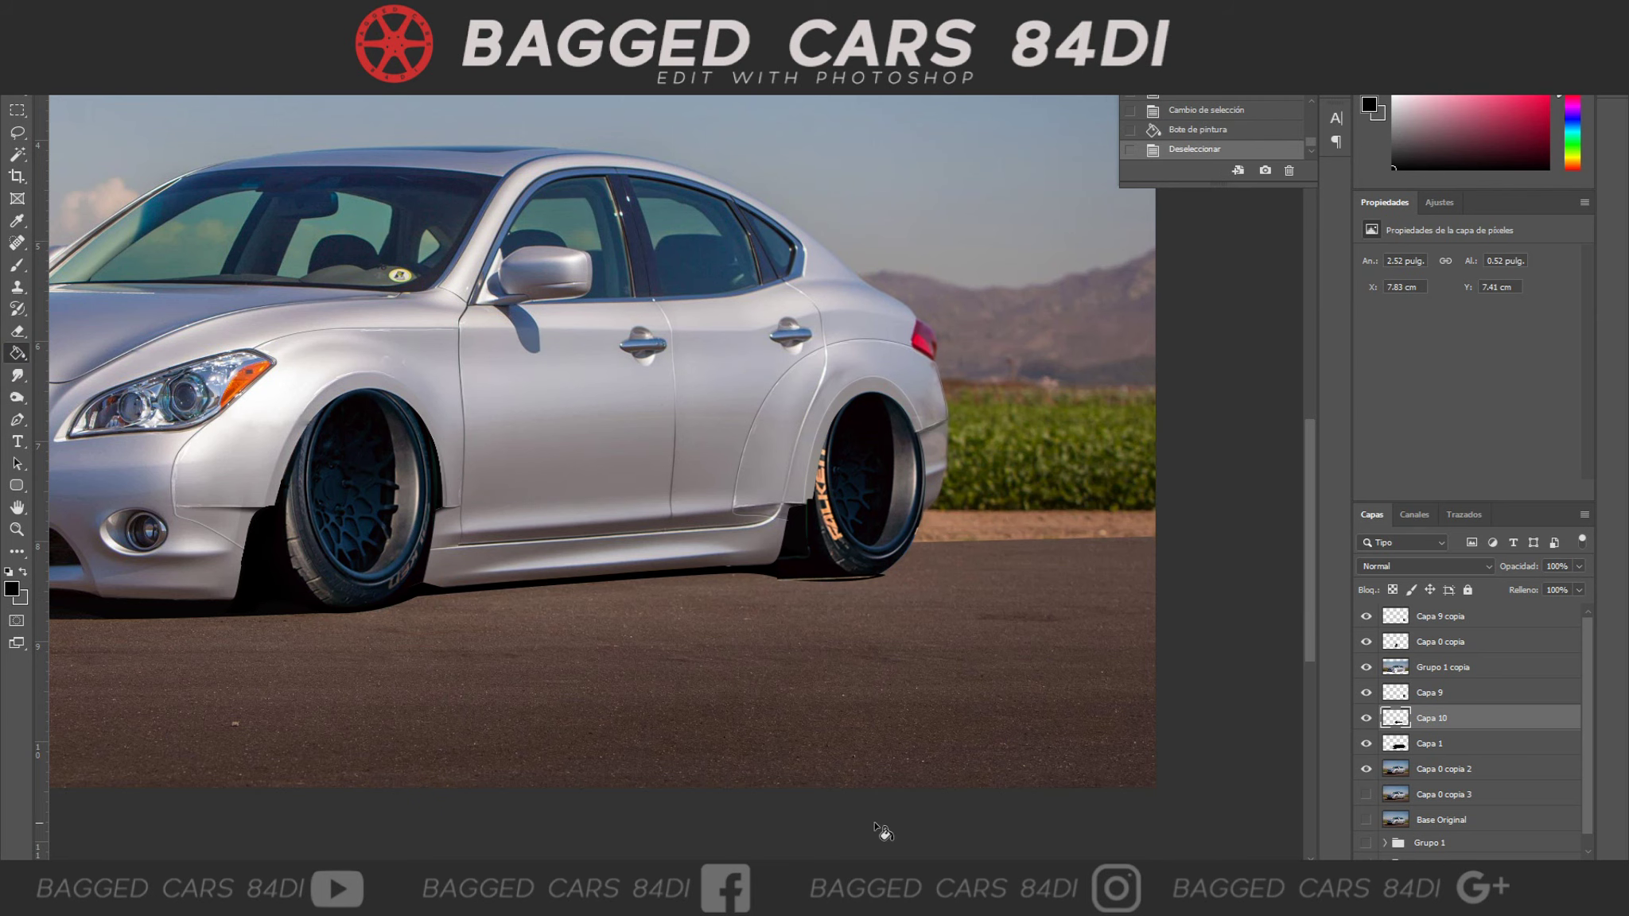
Delete the area under the rear wheel on the Capa 9 copia layer.
click(1440, 617)
click(770, 575)
click(887, 571)
click(959, 575)
click(855, 641)
click(770, 574)
click(936, 262)
key(Delete)
right_click(358, 557)
key(ctrl+d)
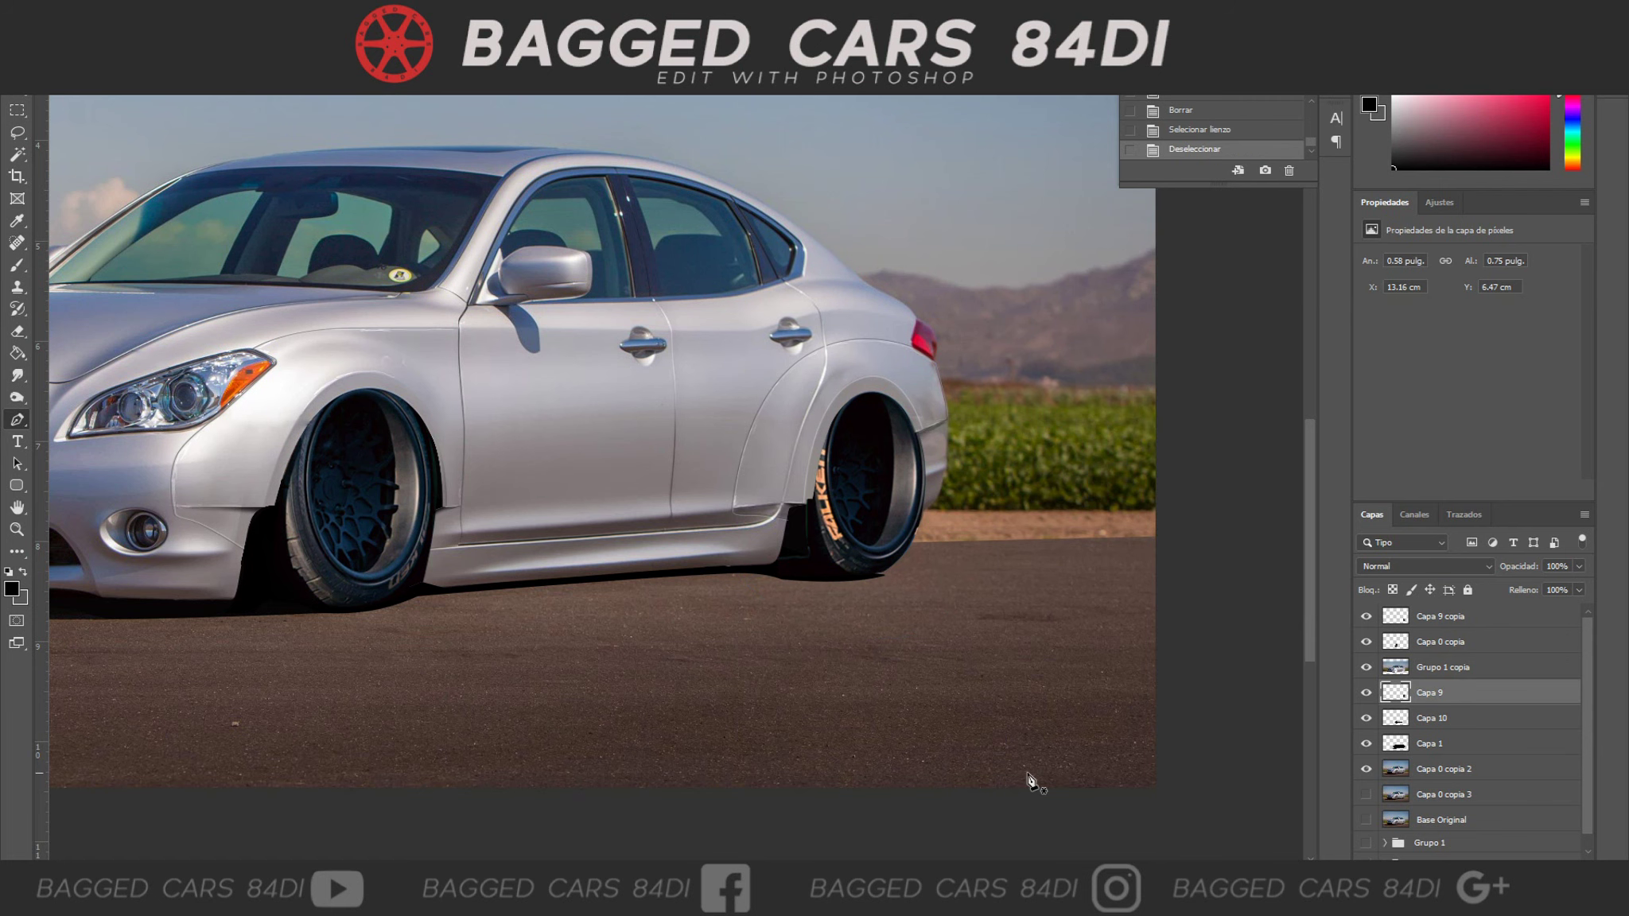
On a new layer, paint the gap under the rear wheel black.
click(1435, 627)
key(ctrl+shift+alt+n)
click(770, 569)
click(796, 505)
click(827, 574)
key(ctrl+Return)
key(b)
drag(791, 517, 803, 569)
drag(816, 509, 819, 569)
key(ctrl+d)
Switch to the Eraser and pick a brush for it.
key(p)
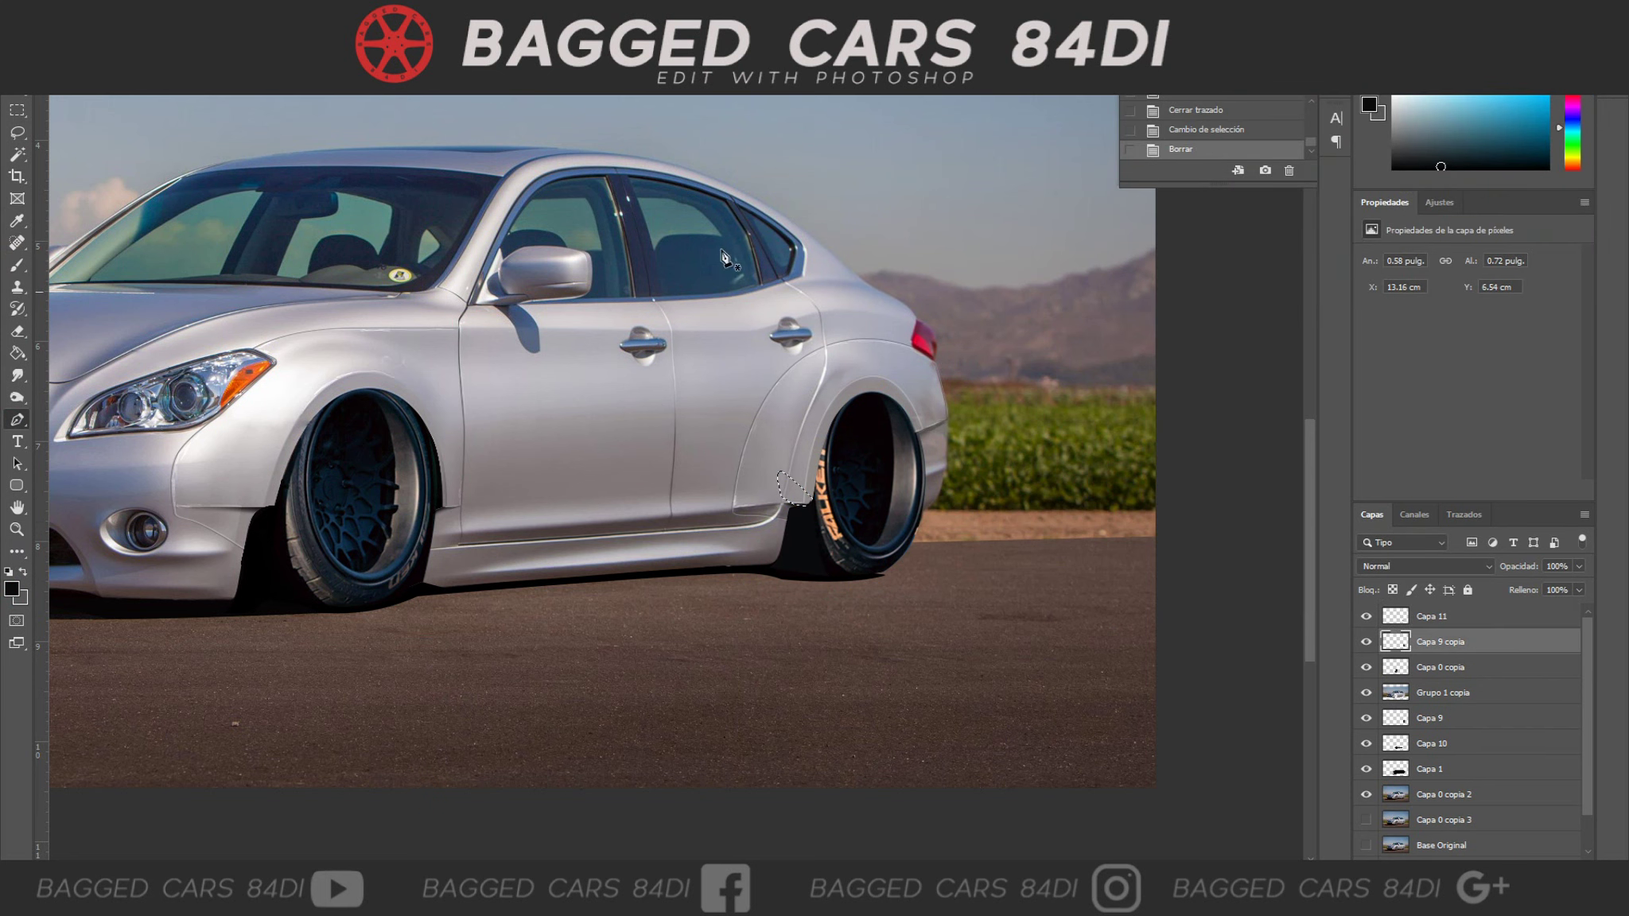
key(Escape)
key(e)
right_click(854, 134)
key(Escape)
click(808, 501)
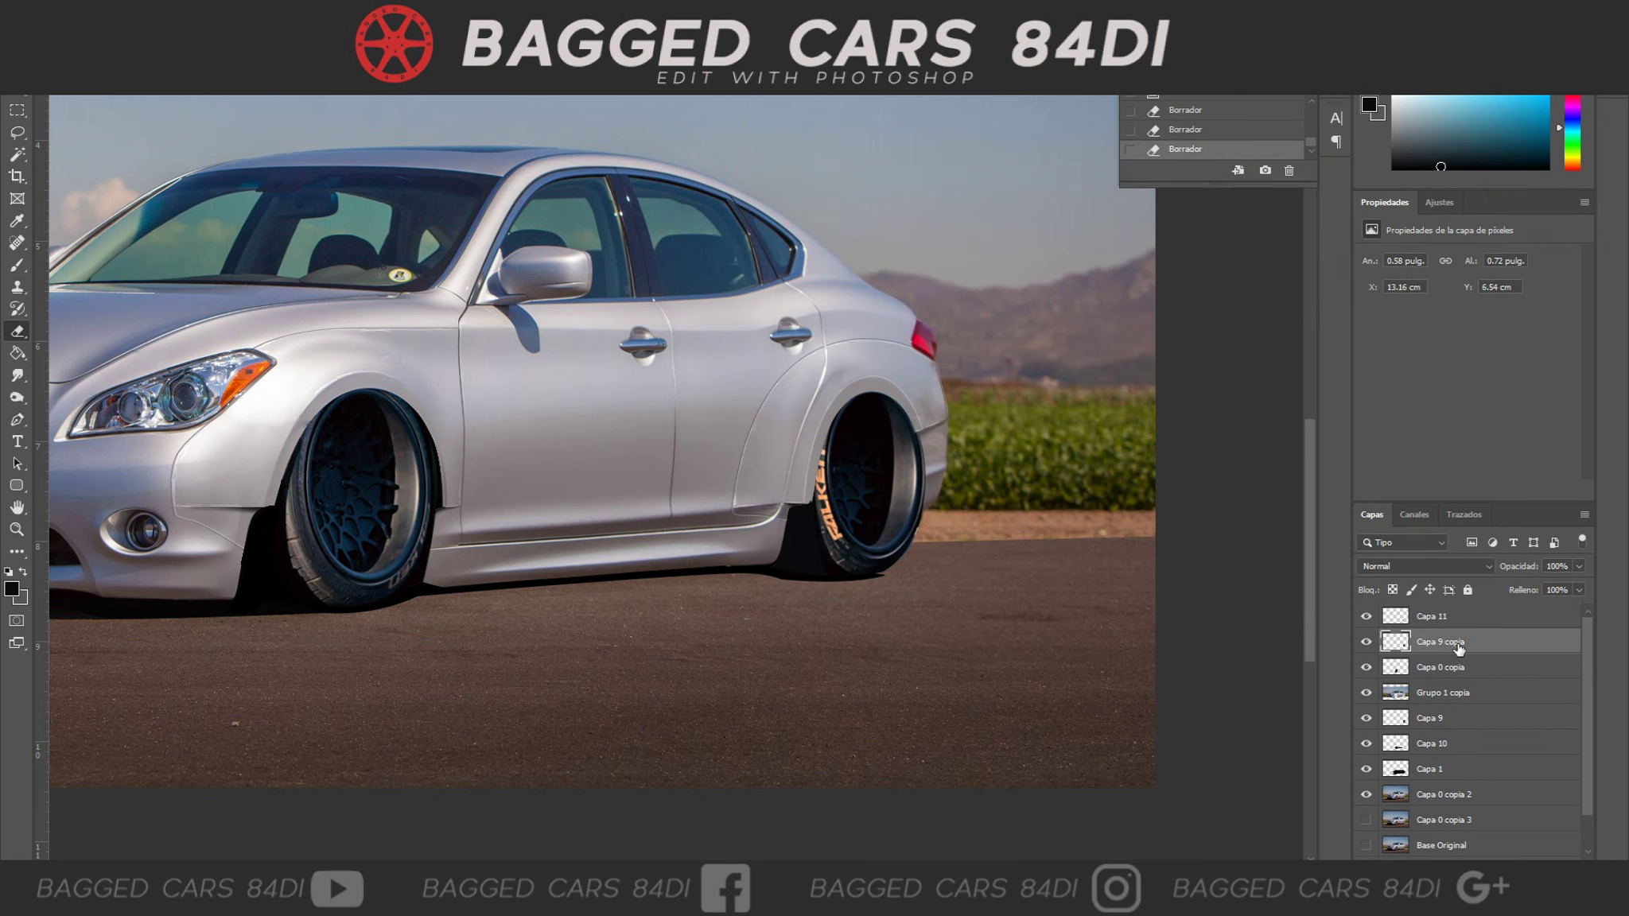
Blur the Capa 10 ground shadow and lower its fill to 78%.
click(1382, 725)
click(1435, 646)
click(1452, 699)
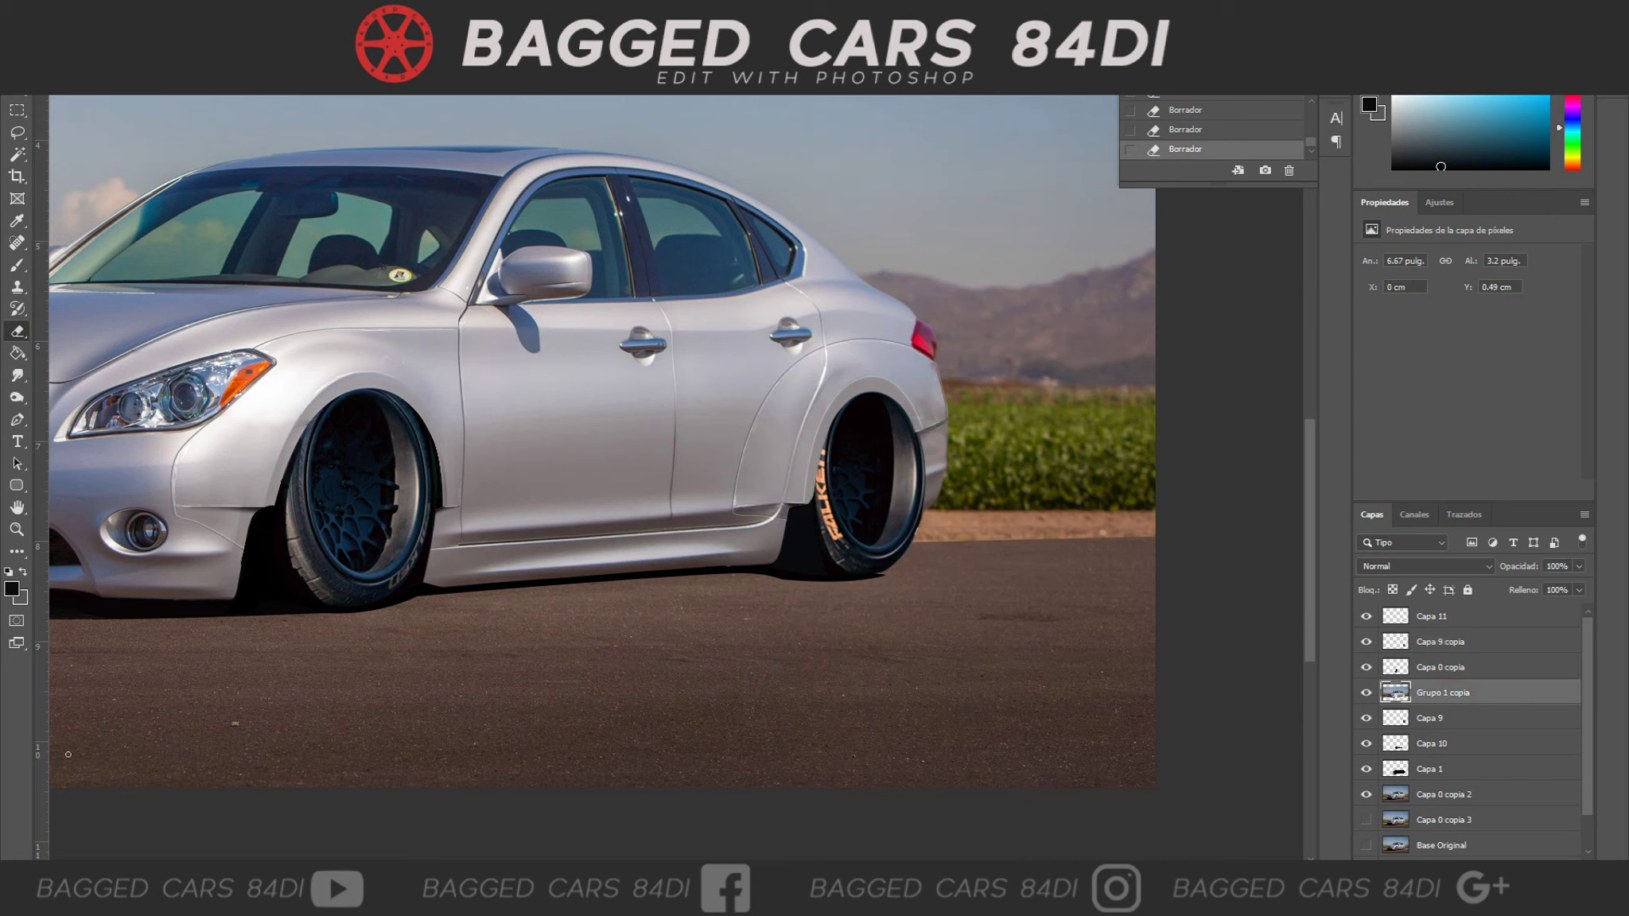
click(1432, 744)
key(ctrl+f)
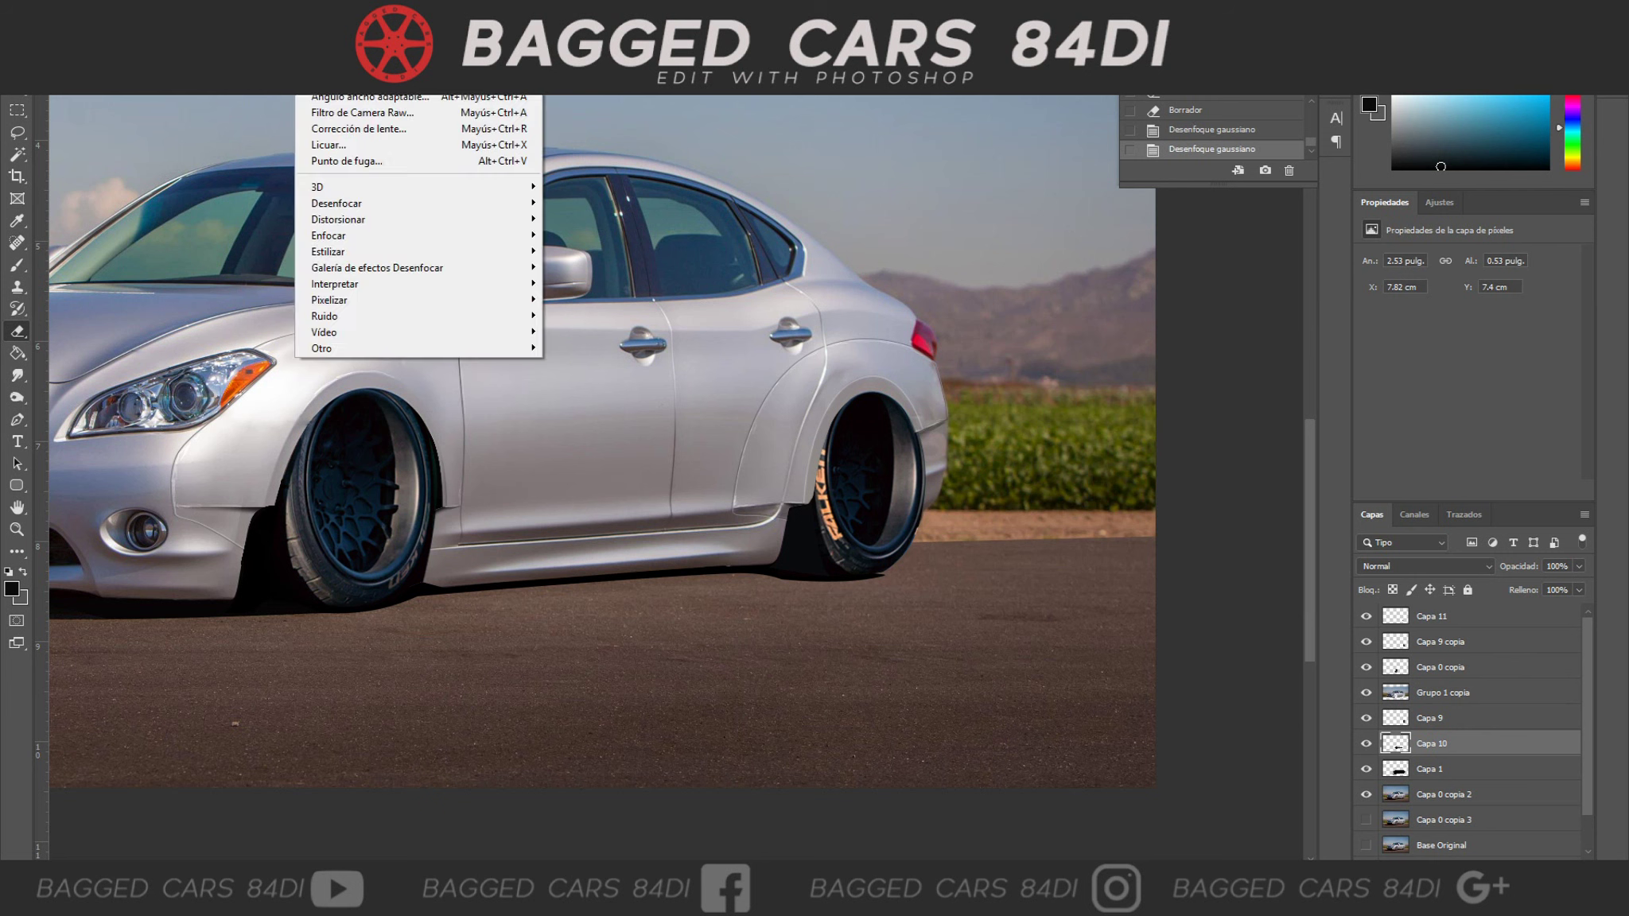
click(1579, 590)
drag(1587, 610, 1550, 609)
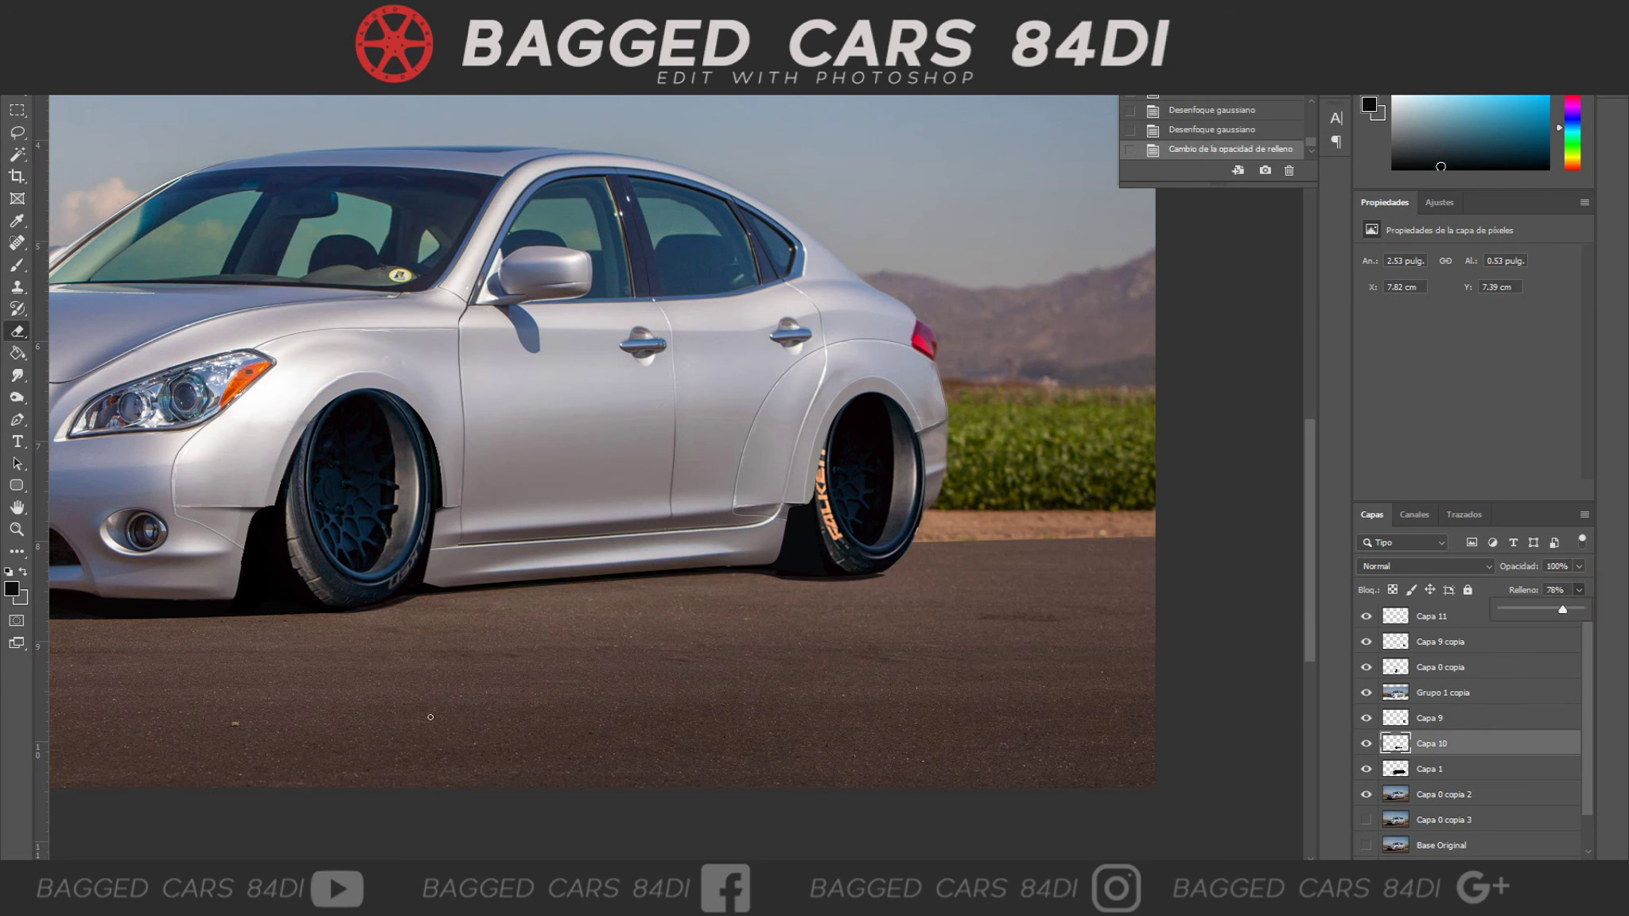
Erase stray bits around the rear tire edge.
right_click(646, 647)
click(920, 598)
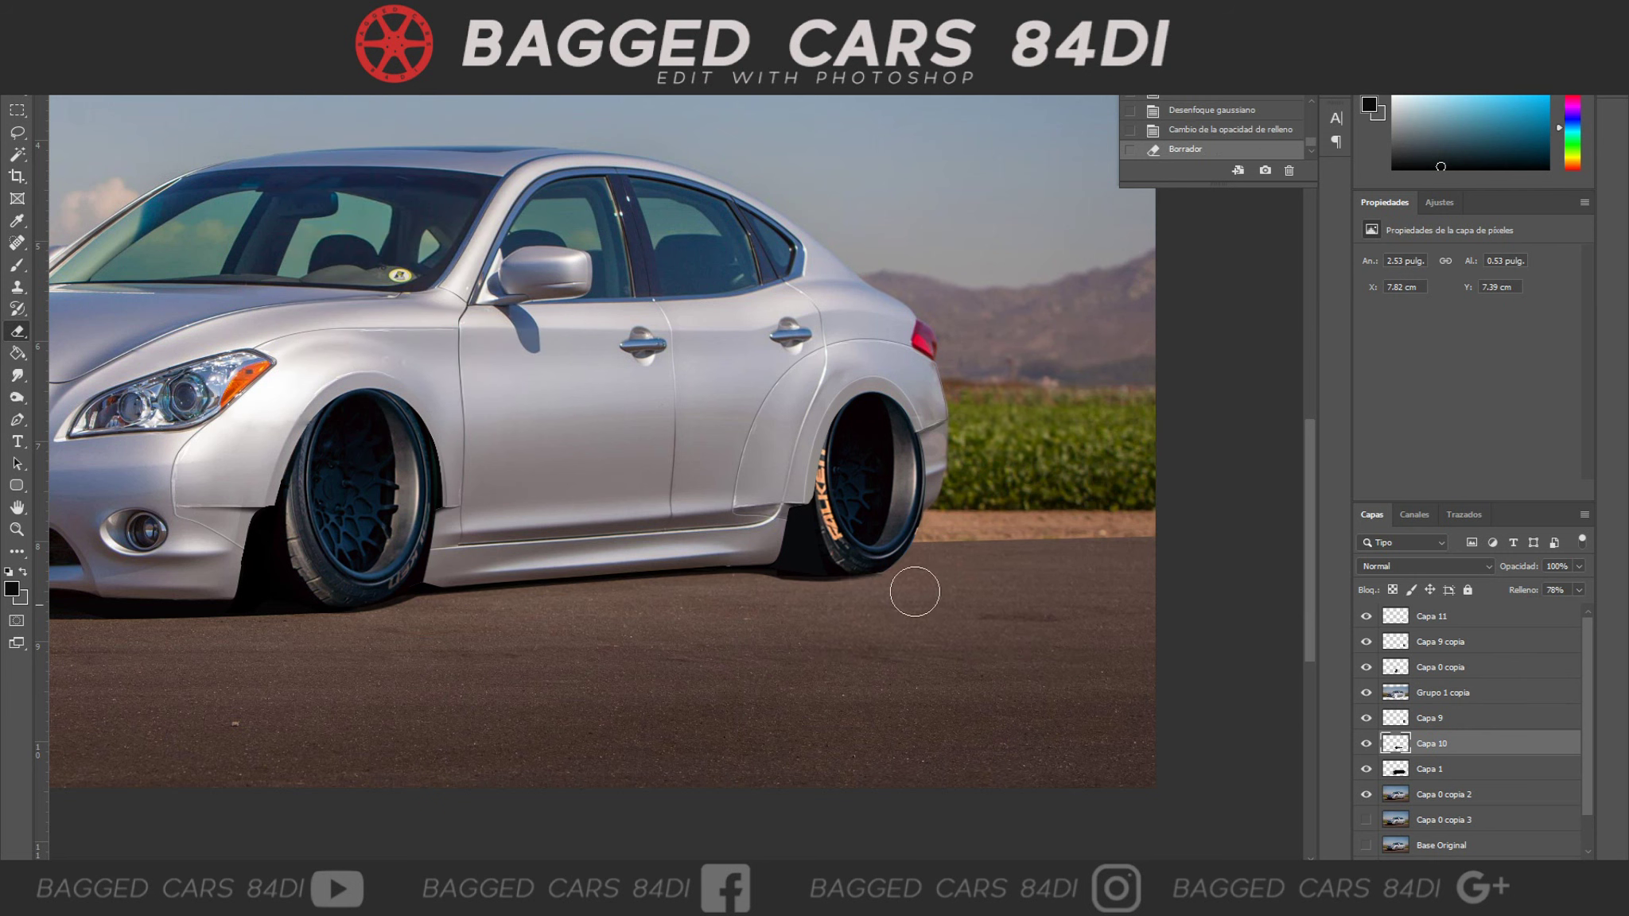
click(801, 611)
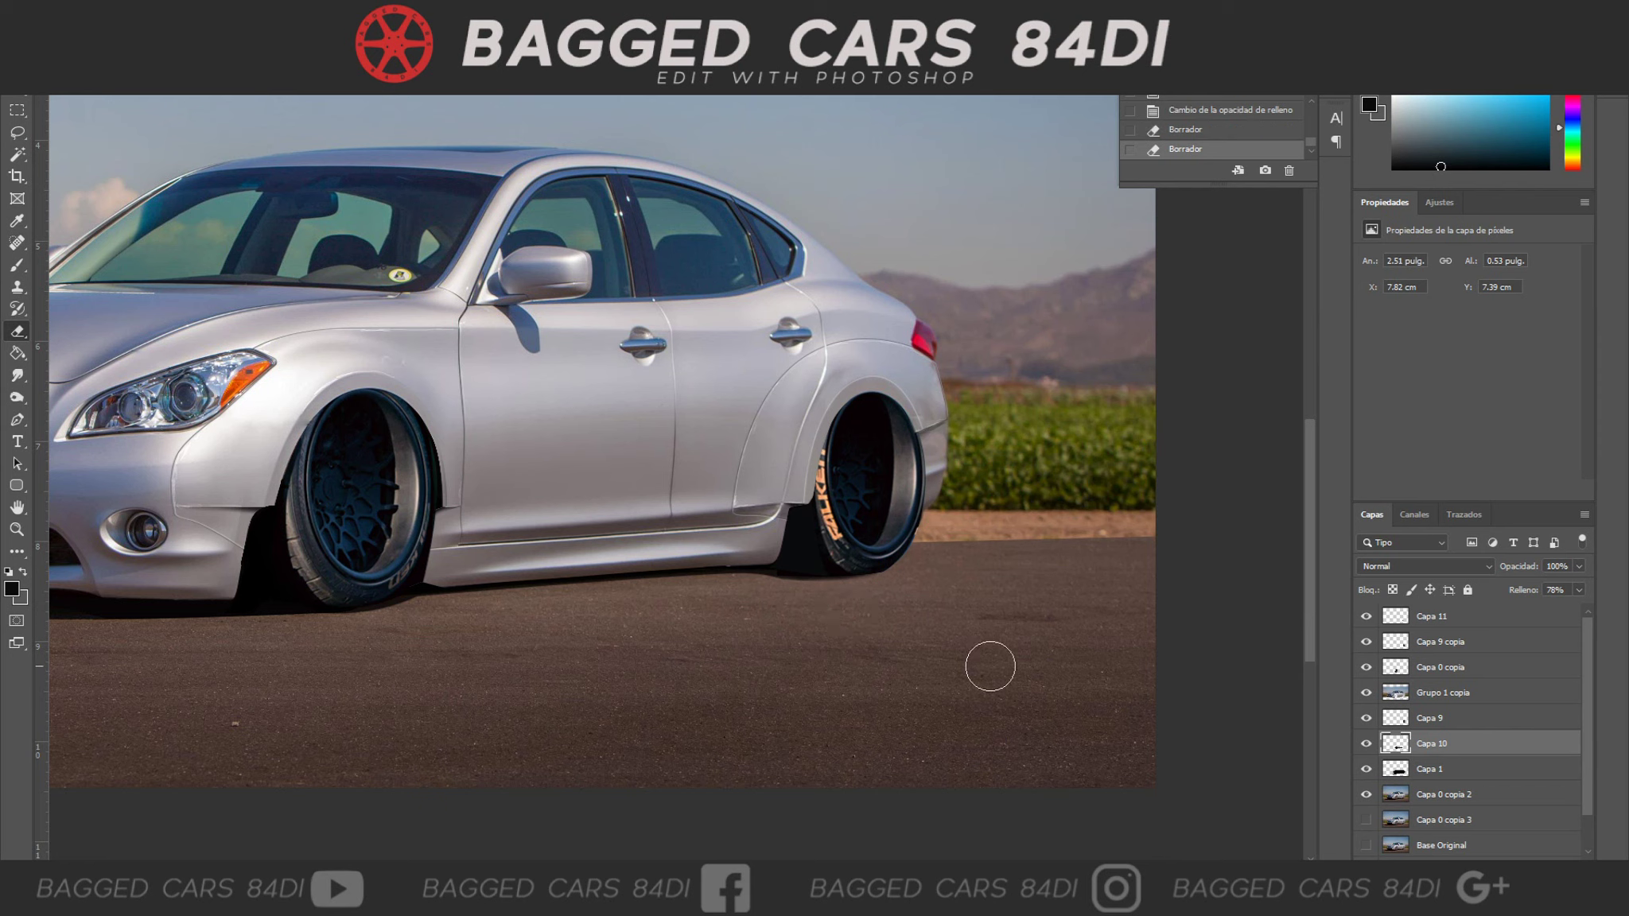
On a new layer, paint soft black shadows under the front and rear wheels.
click(18, 265)
key(ctrl+shift+alt+n)
right_click(589, 151)
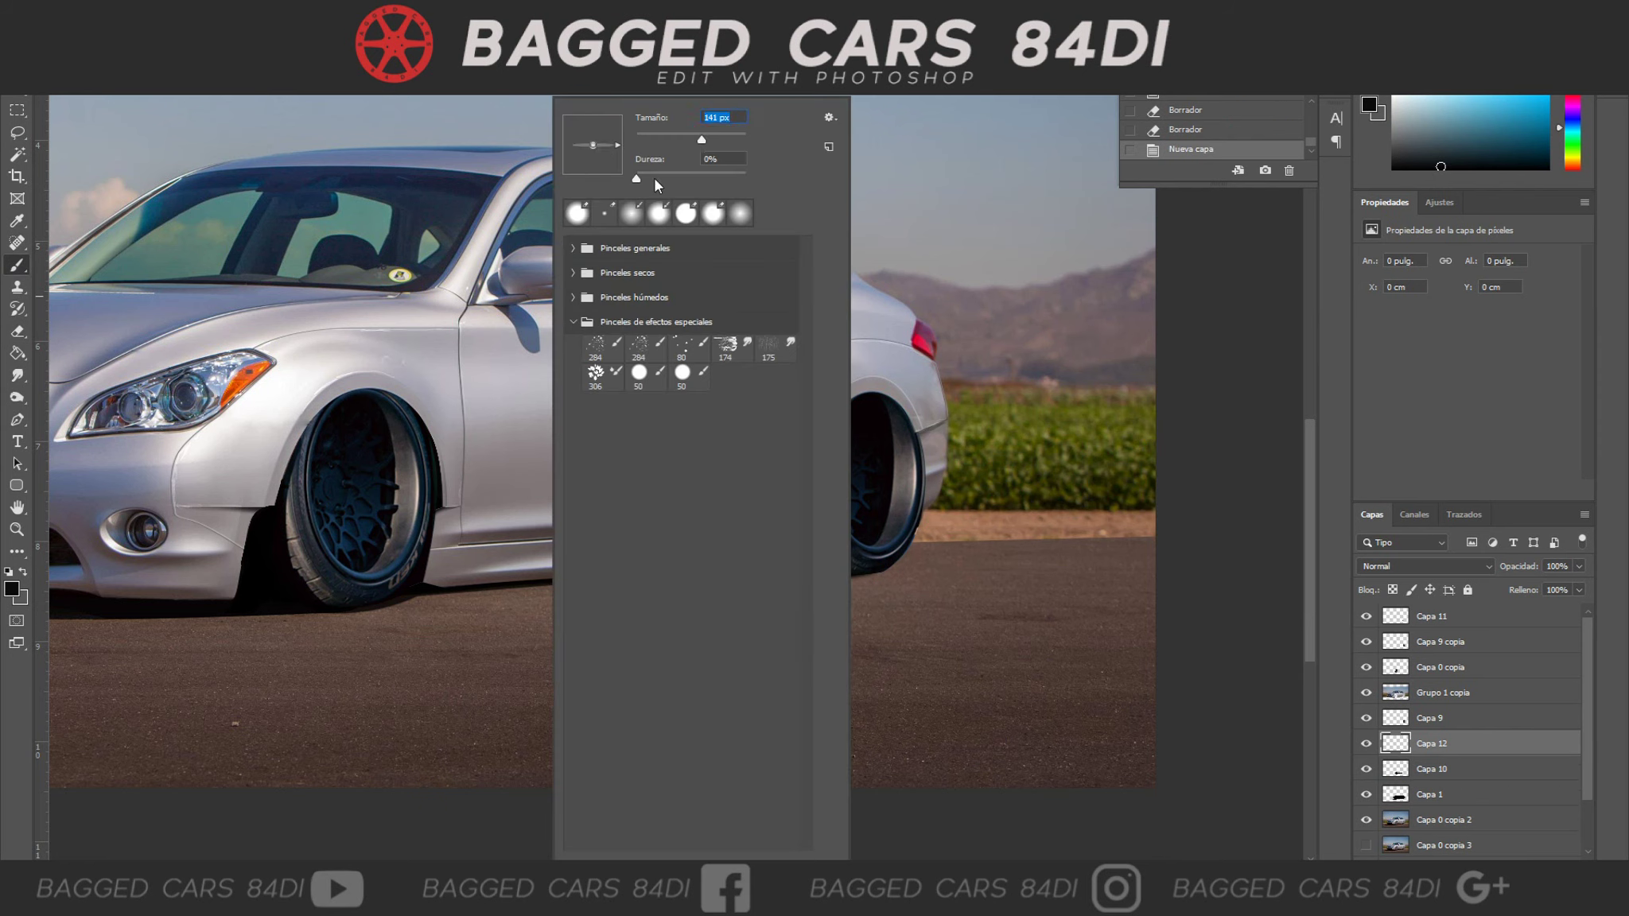
click(378, 620)
click(318, 610)
click(834, 576)
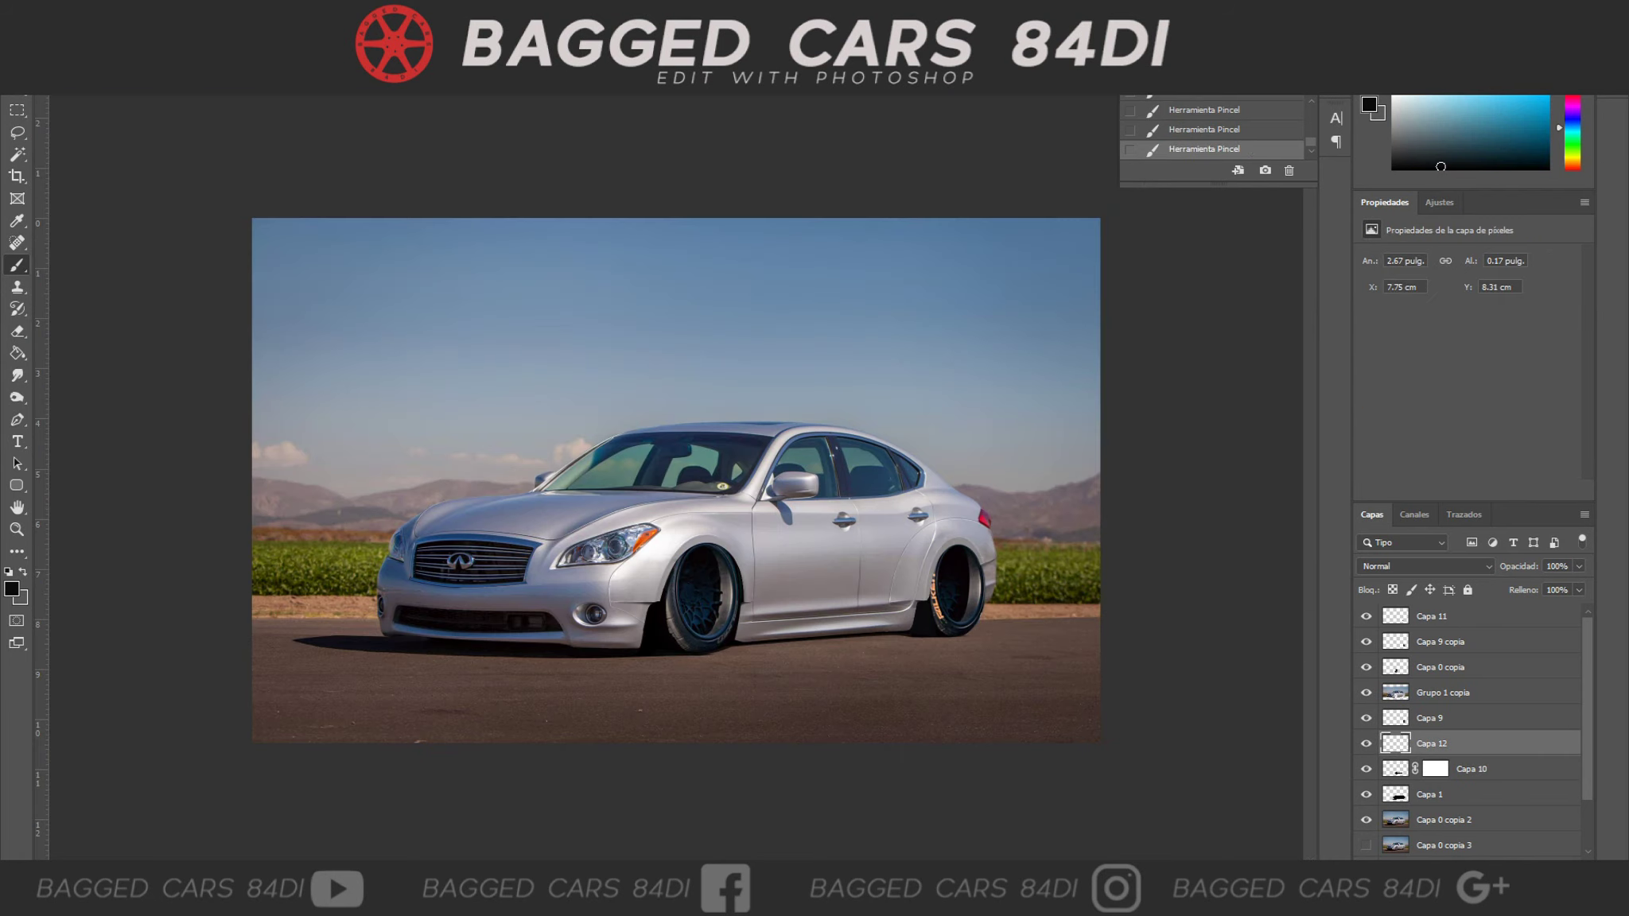
Move the Selective Color layer to the top and invert its mask, then undo those changes.
key(ctrl+shift+bracketright)
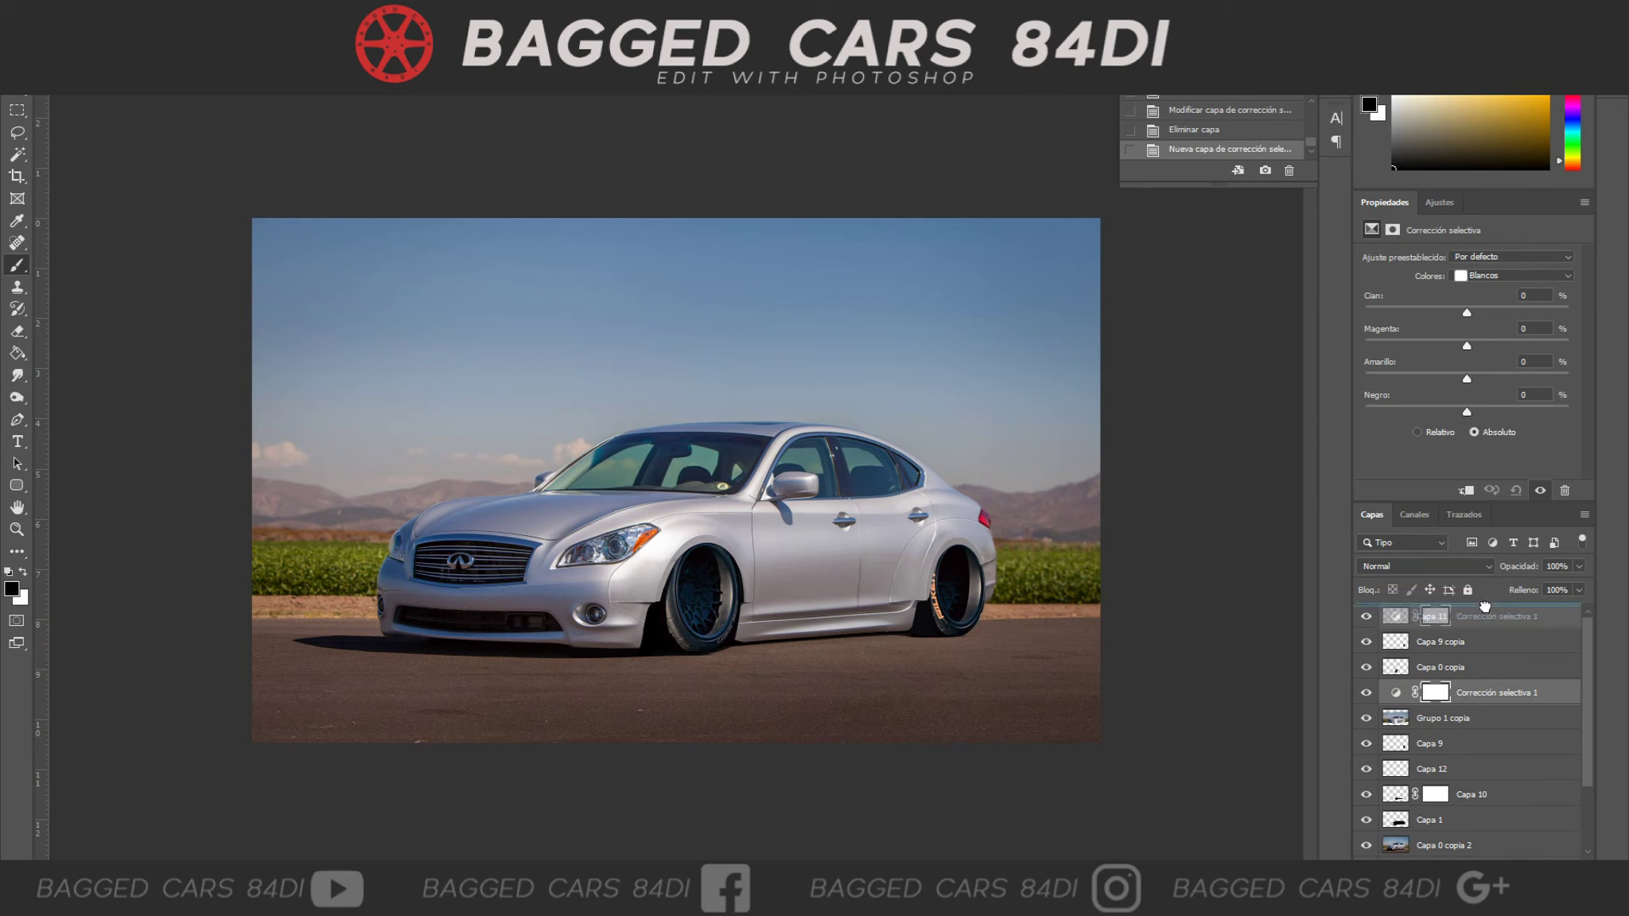
drag(1467, 412, 1451, 412)
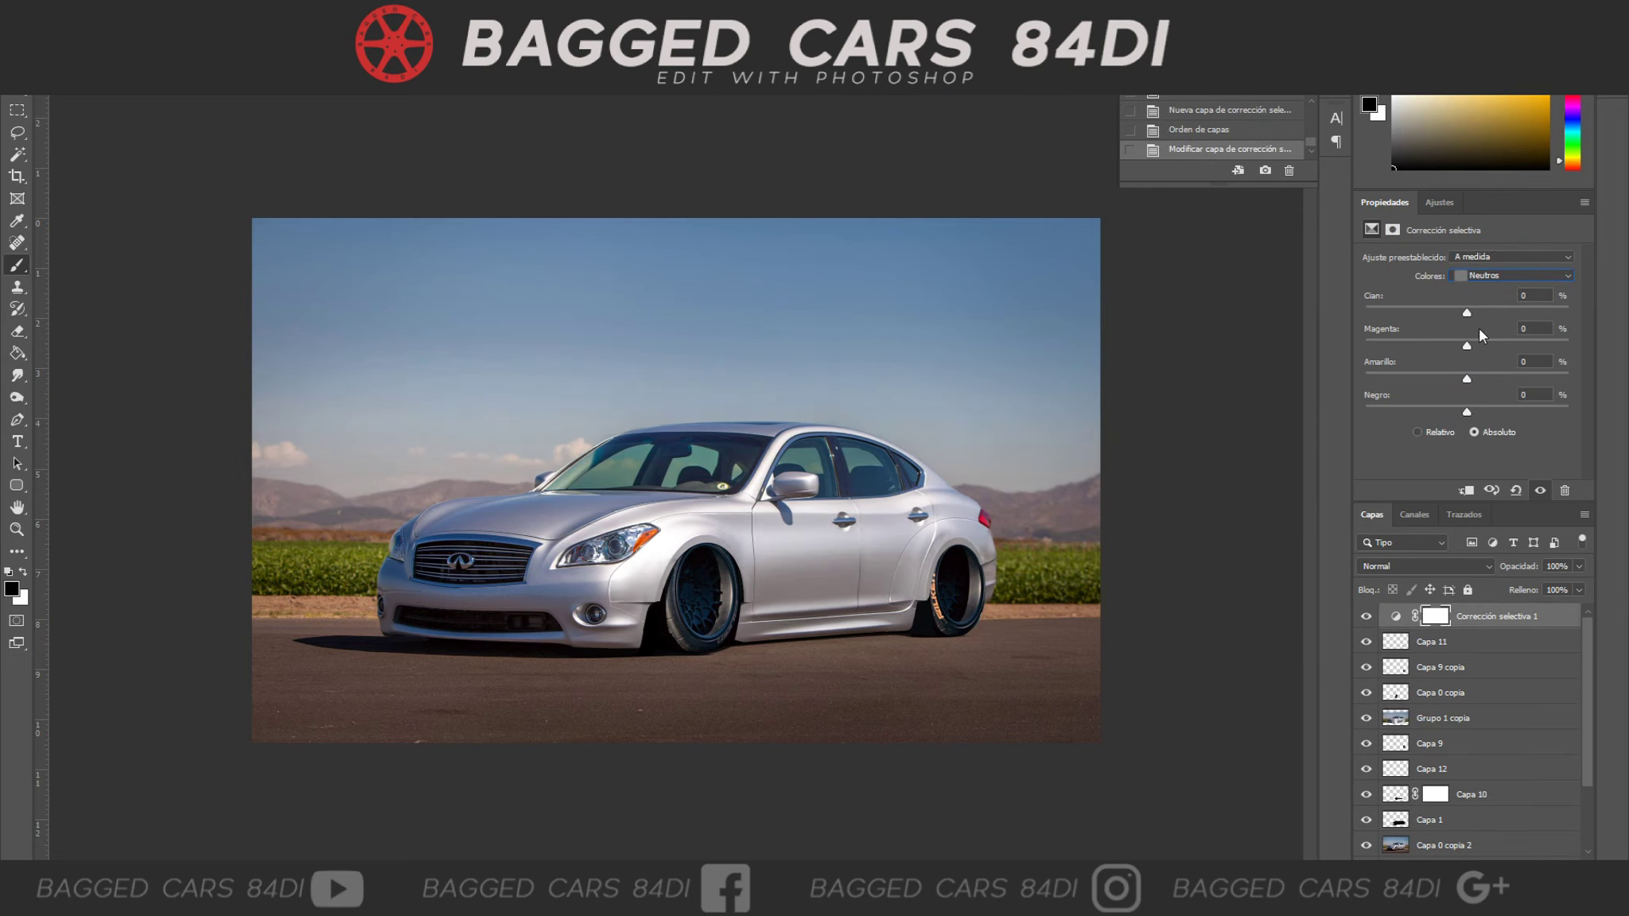
click(1392, 230)
right_click(807, 141)
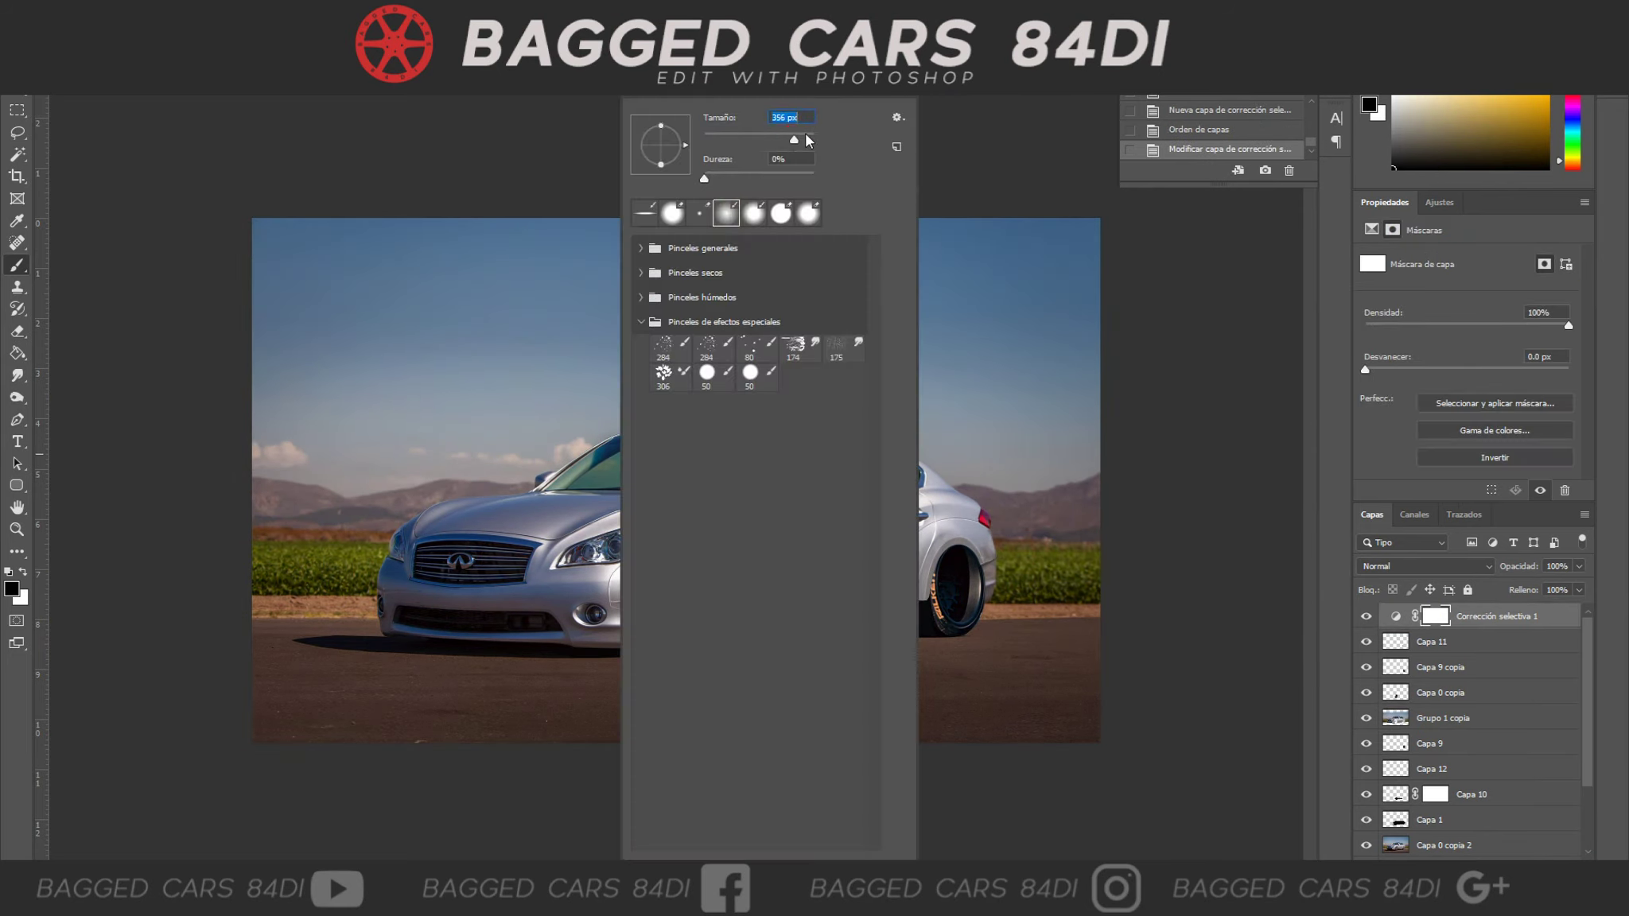
key(Return)
key(ctrl+i)
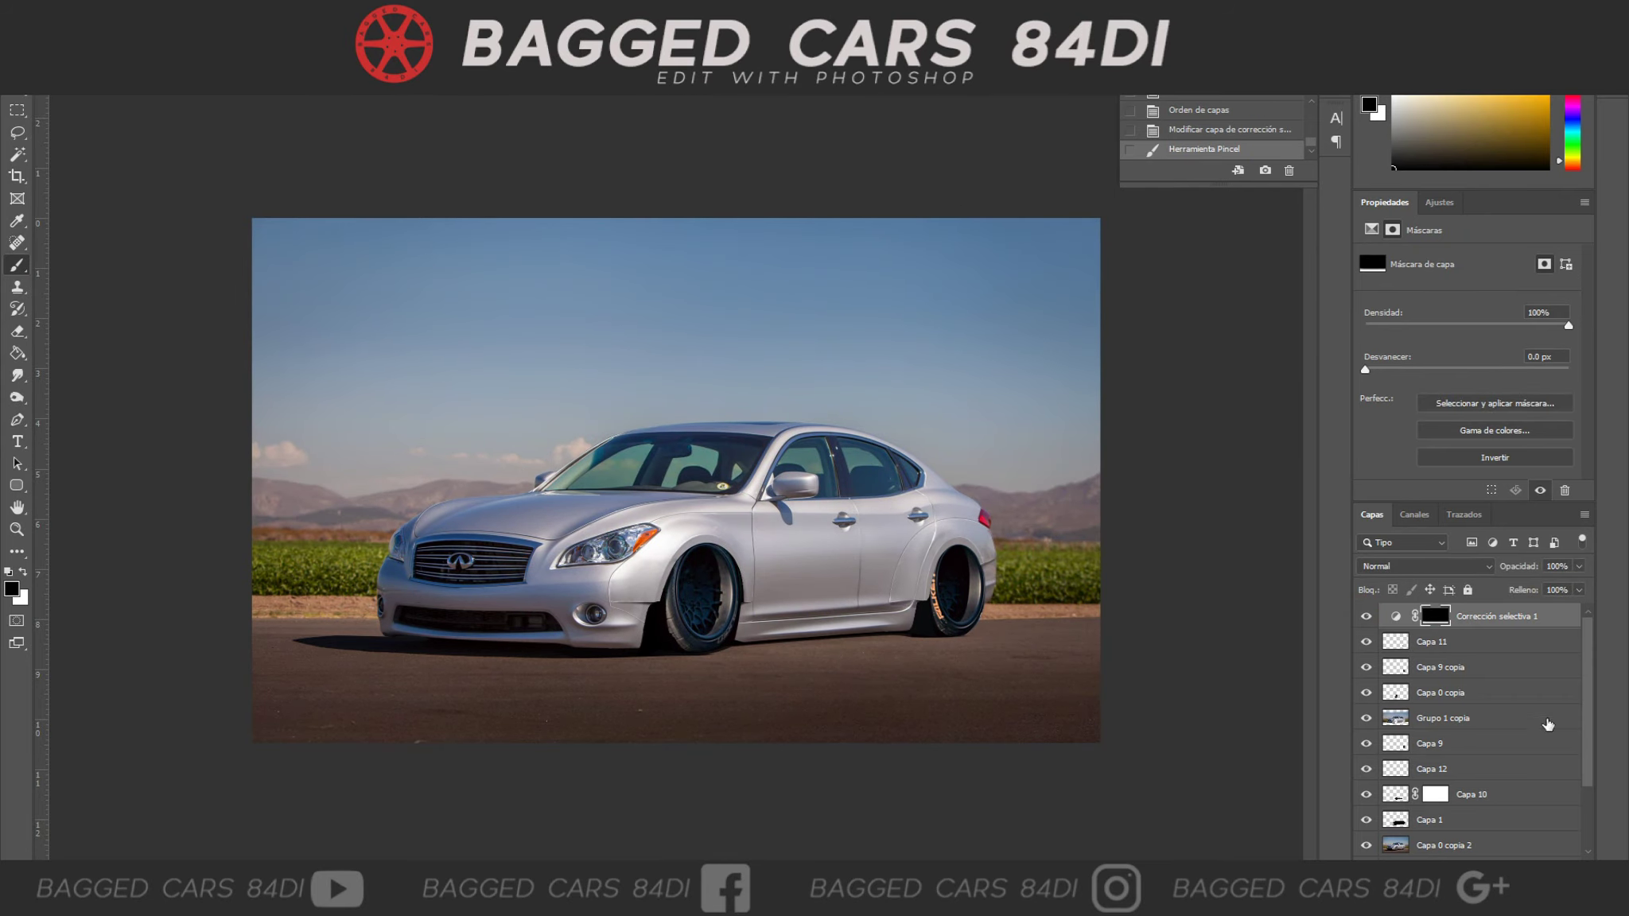
click(1223, 131)
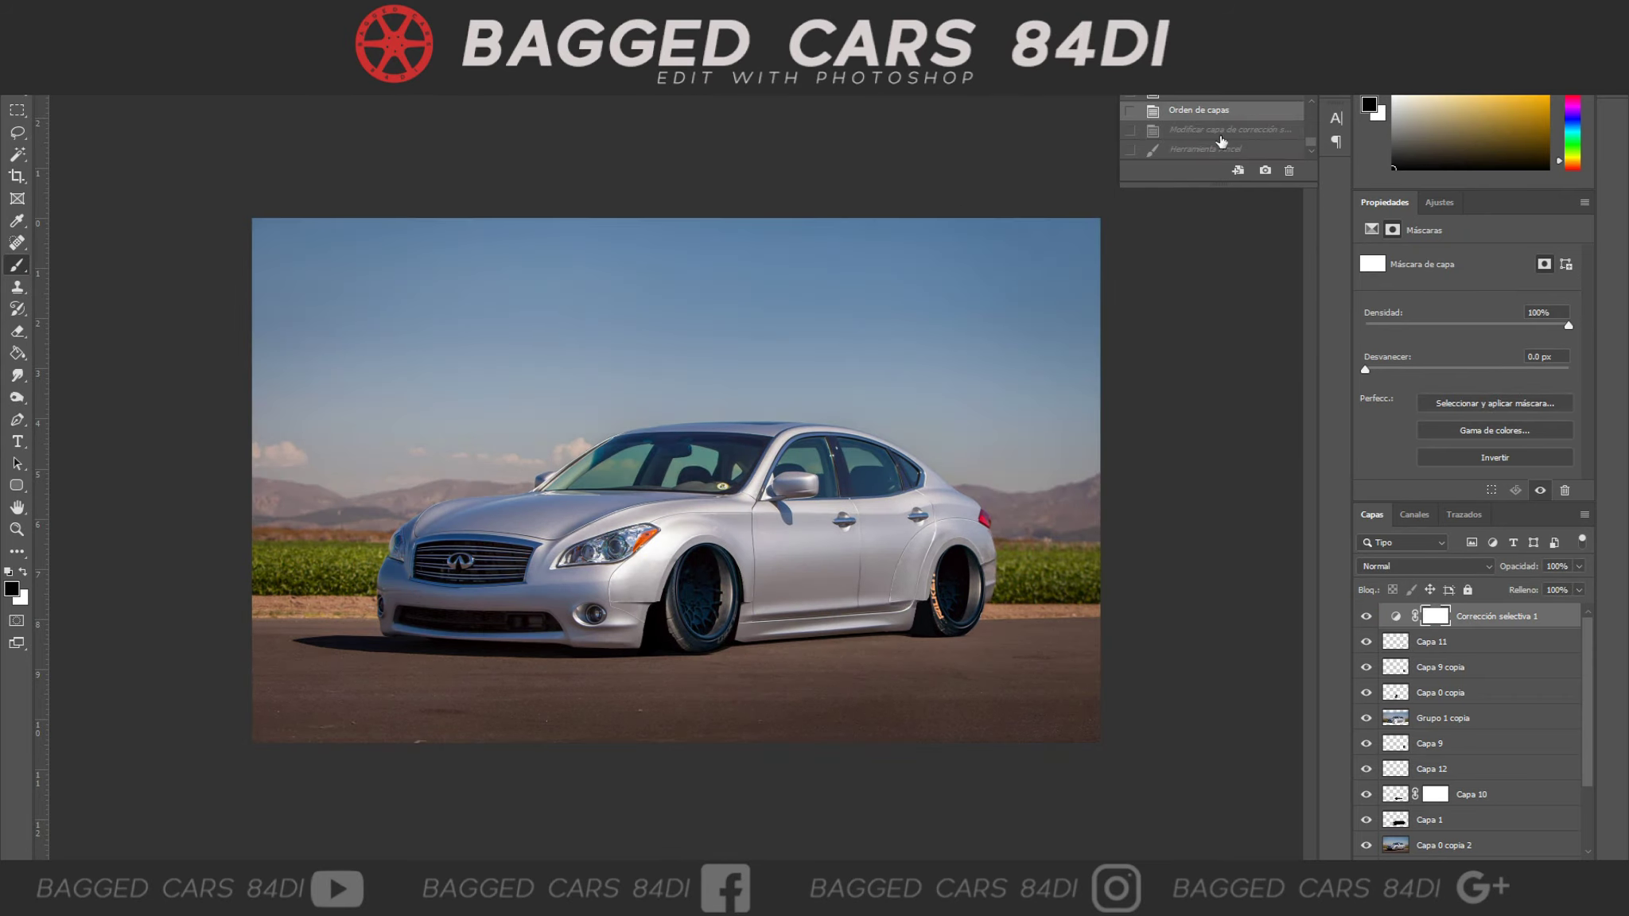
click(1223, 101)
key(ctrl+alt+z)
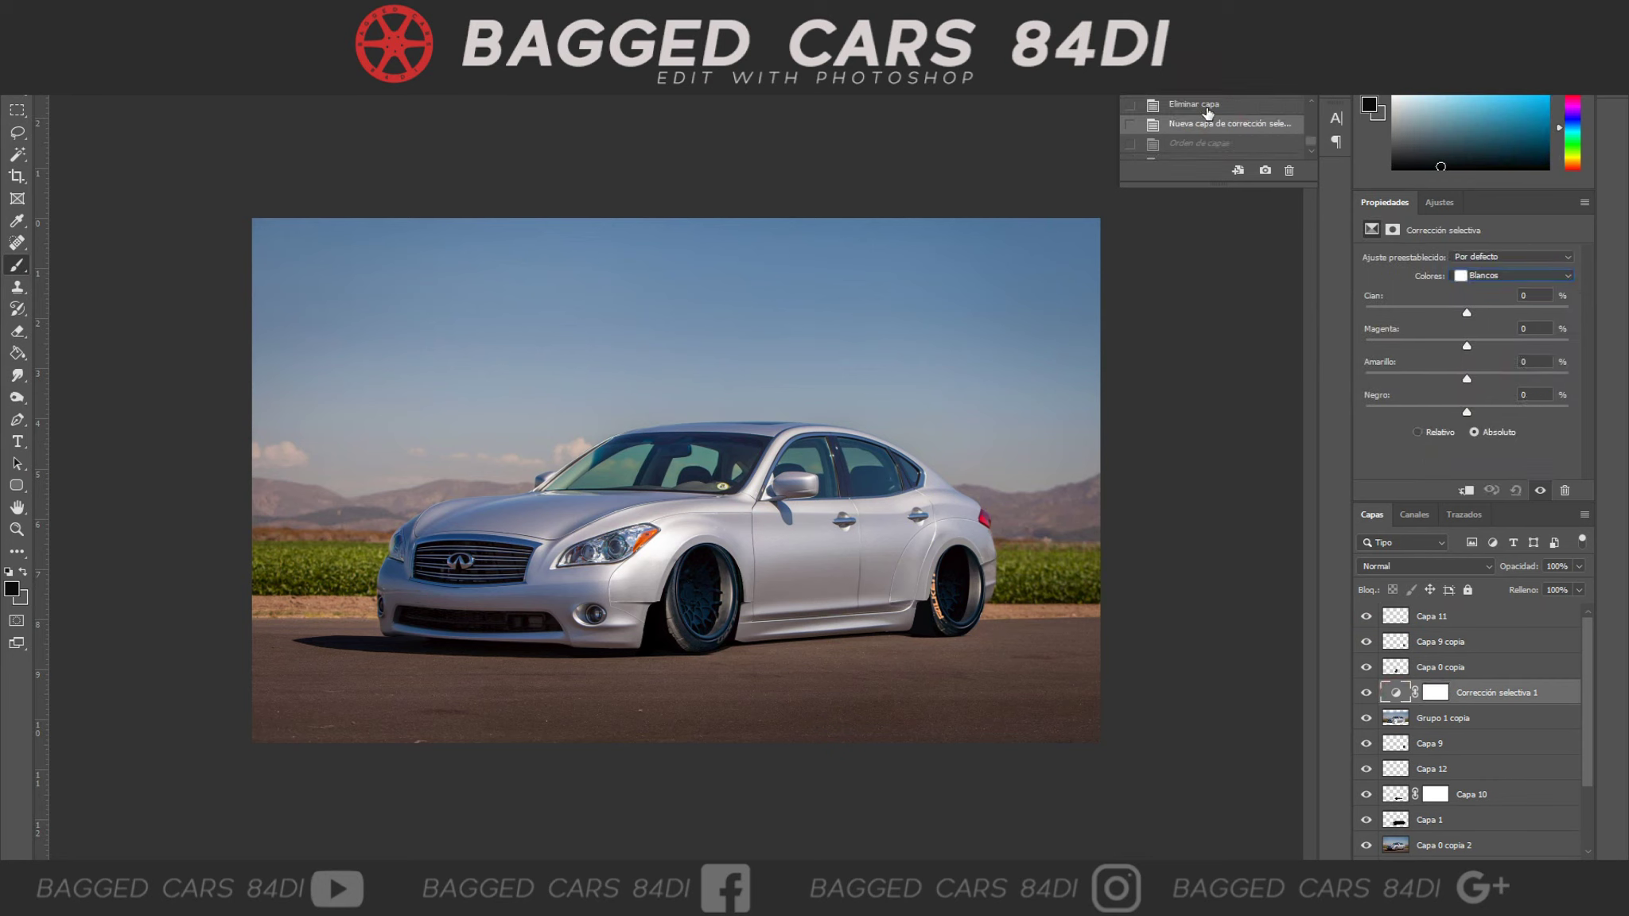
Add a Selective Color layer with more Black in Whites, and more Black and cyan in Neutrals.
click(1432, 616)
click(1492, 542)
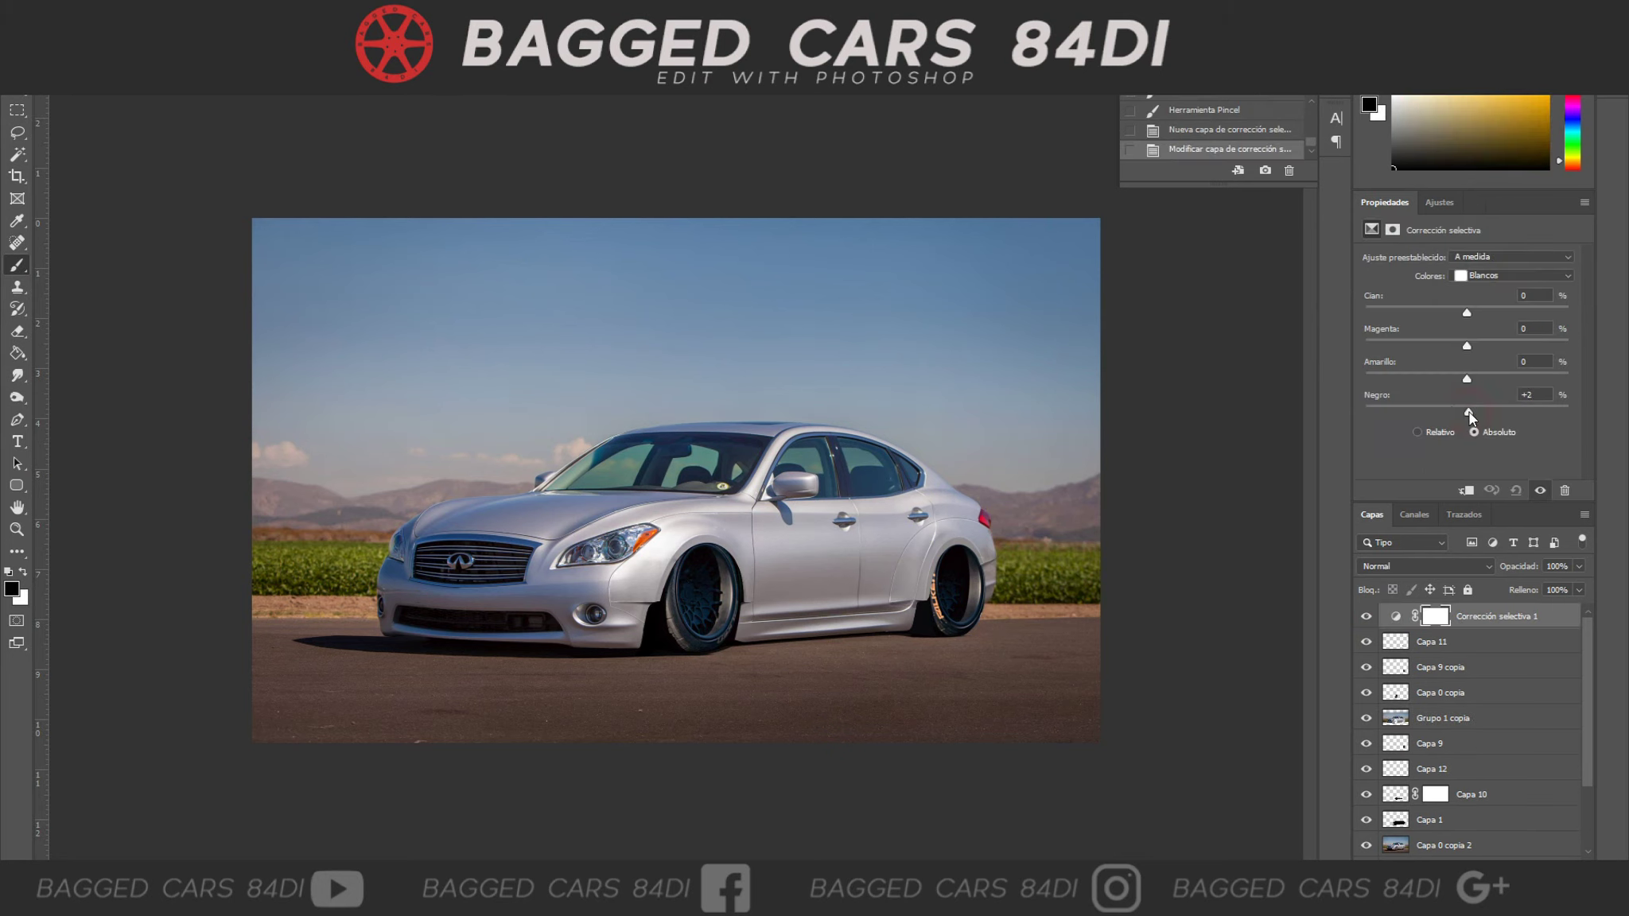
drag(1467, 412, 1447, 412)
scroll(1503, 277, down, 1)
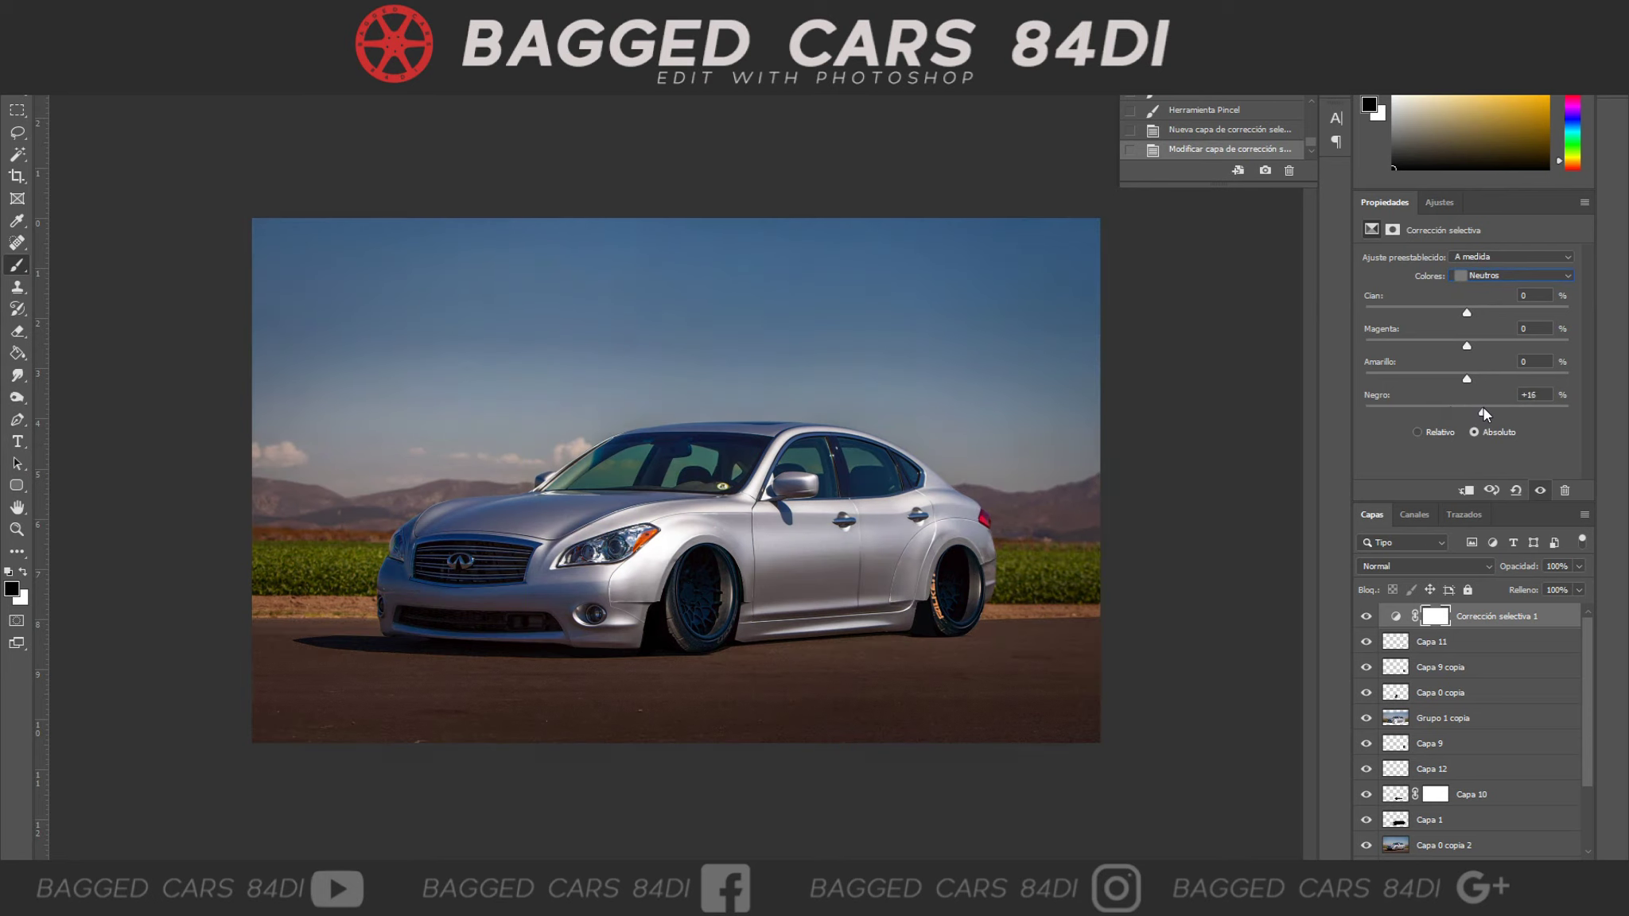
click(1368, 617)
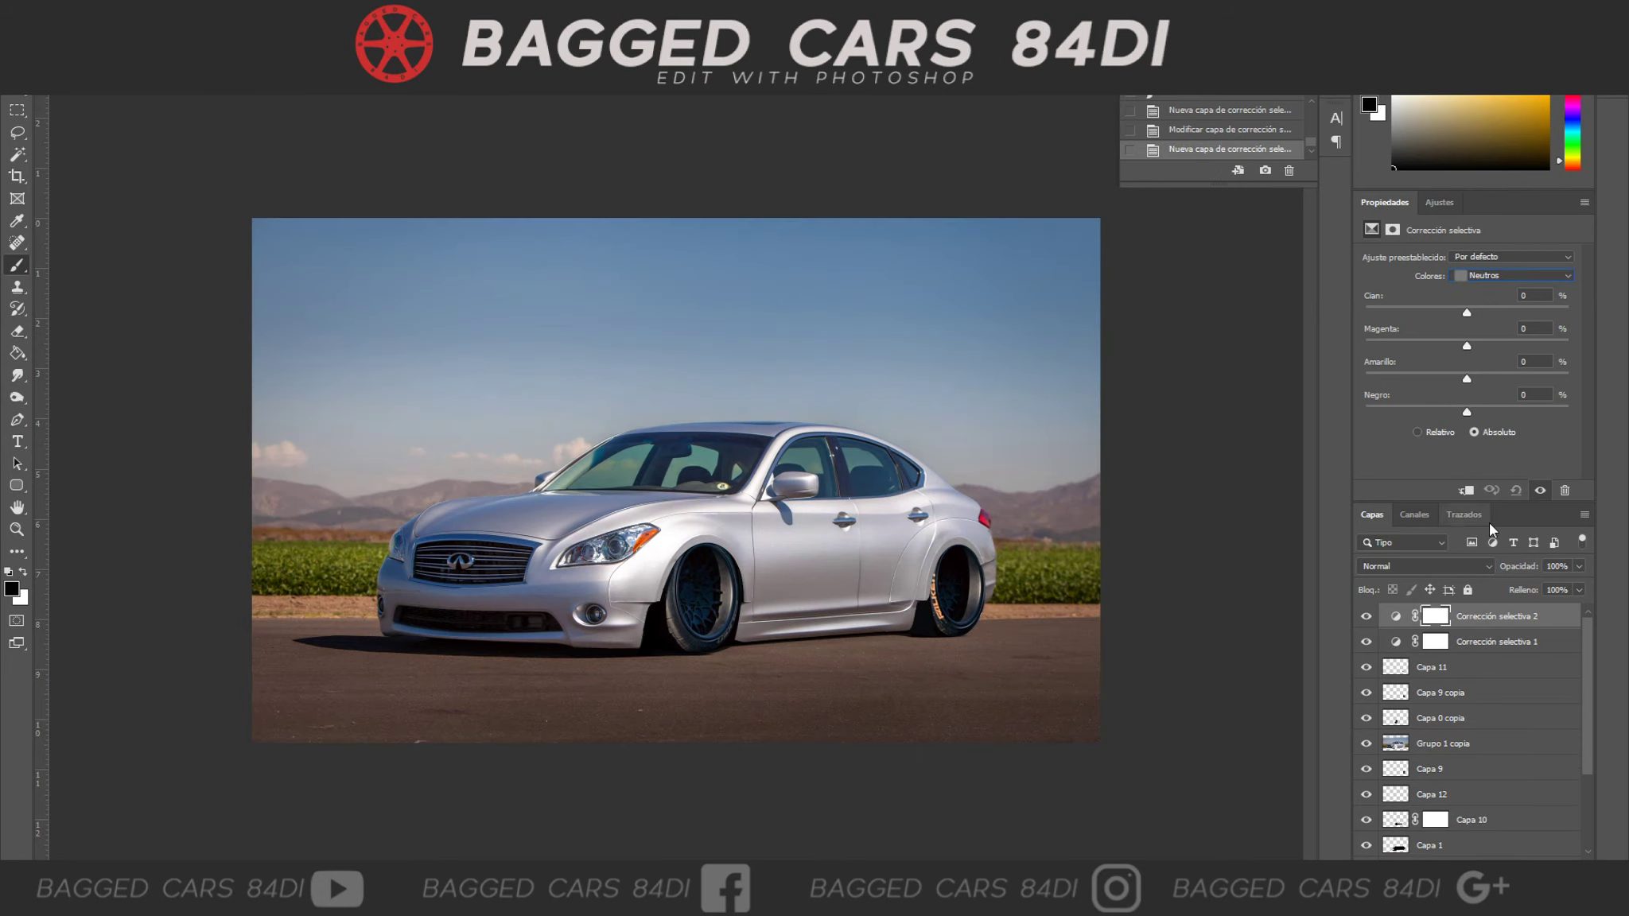
drag(1467, 412, 1484, 412)
drag(1467, 312, 1475, 312)
Mask the grade onto the car with a soft brush, then stamp visible layers into a new layer.
right_click(776, 238)
drag(753, 178, 760, 178)
click(1058, 365)
right_click(869, 191)
drag(1090, 400, 218, 382)
right_click(728, 191)
drag(702, 179, 687, 178)
key(Return)
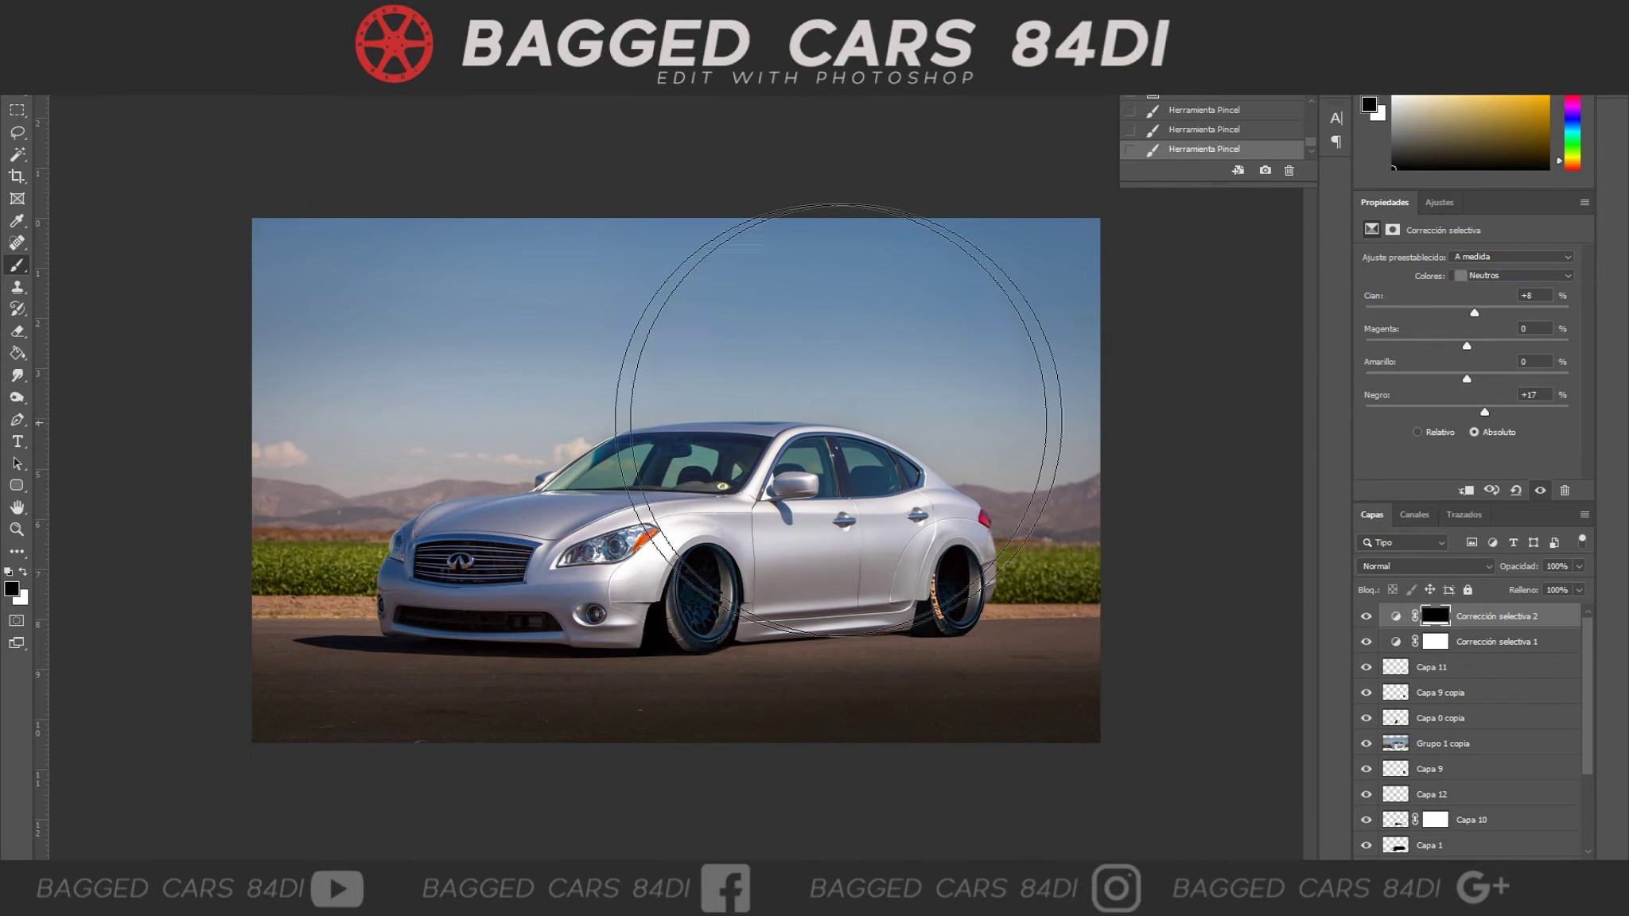
key(ctrl+shift+alt+e)
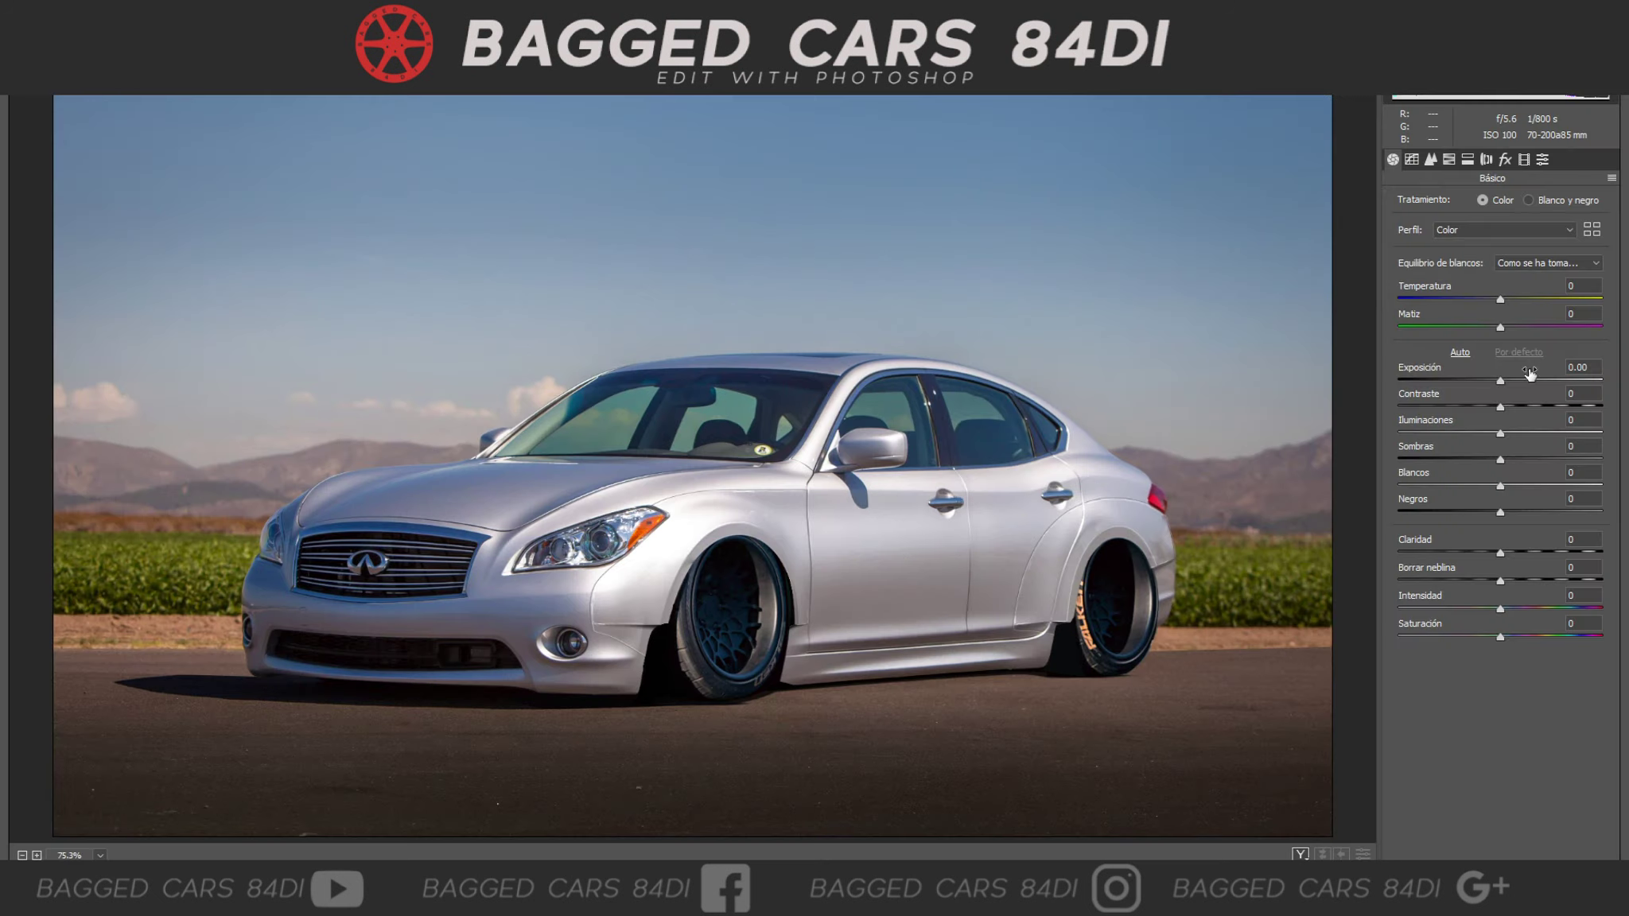
Cool the temperature, add tint and clarity, and reduce haze in Camera Raw.
drag(1500, 297, 1506, 327)
mouse_move(1500, 552)
mouse_down()
mouse_move(1519, 552)
mouse_move(1493, 580)
mouse_up()
mouse_move(1500, 513)
mouse_down()
mouse_move(1548, 485)
mouse_move(1499, 485)
mouse_move(1506, 433)
mouse_up()
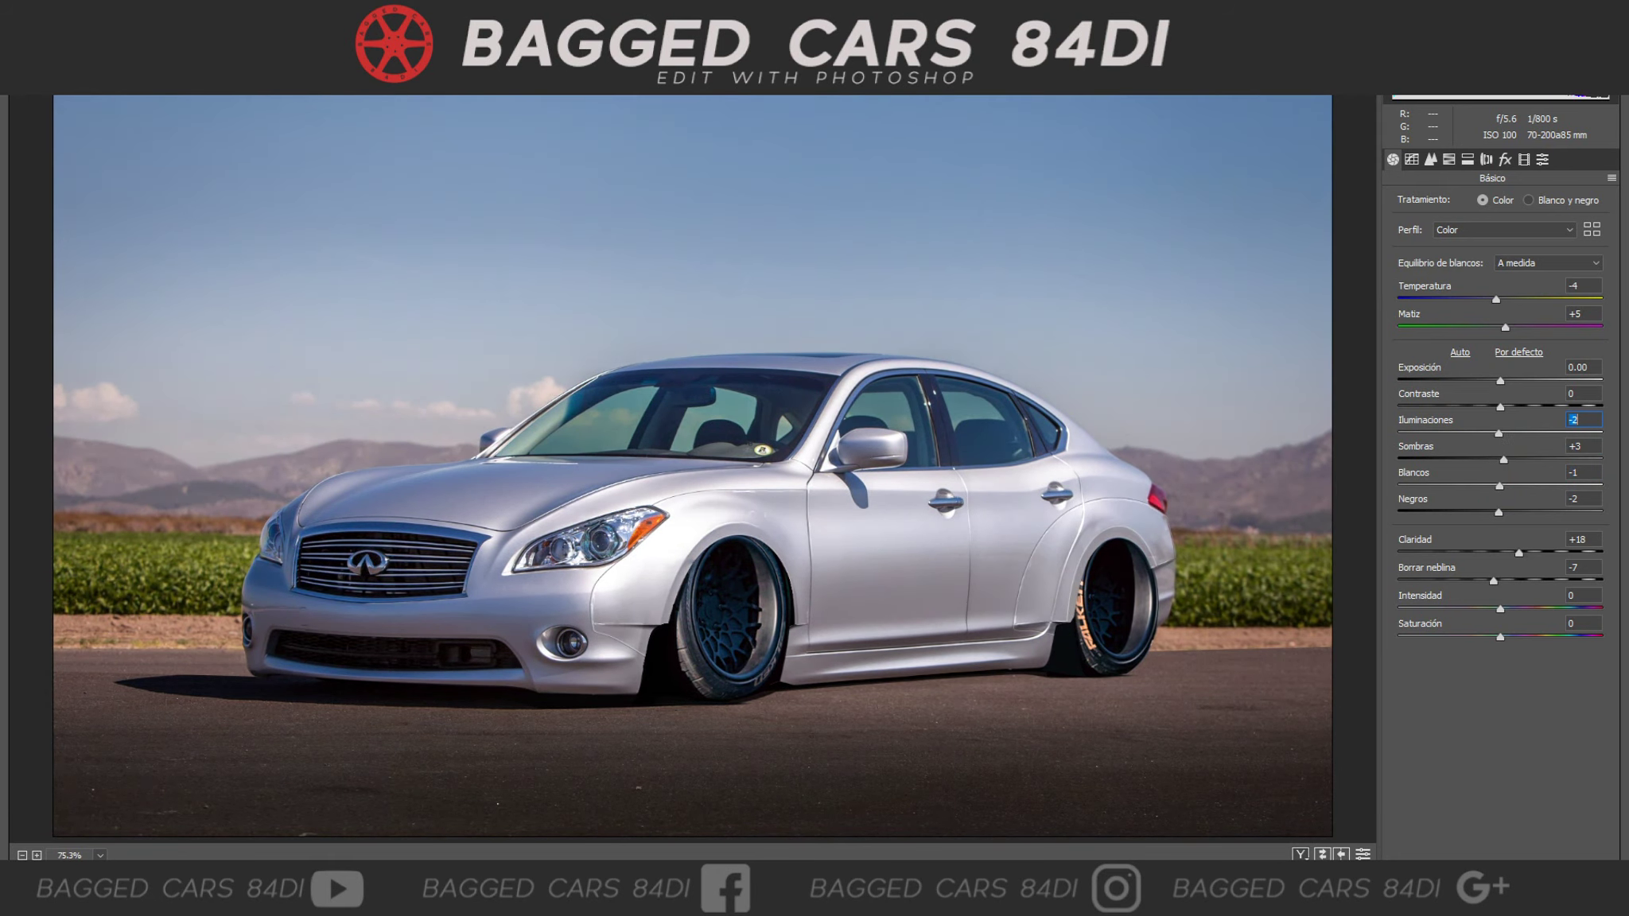
Apply the Artístico 05 profile at amount 28 and confirm the Camera Raw filter.
click(1503, 230)
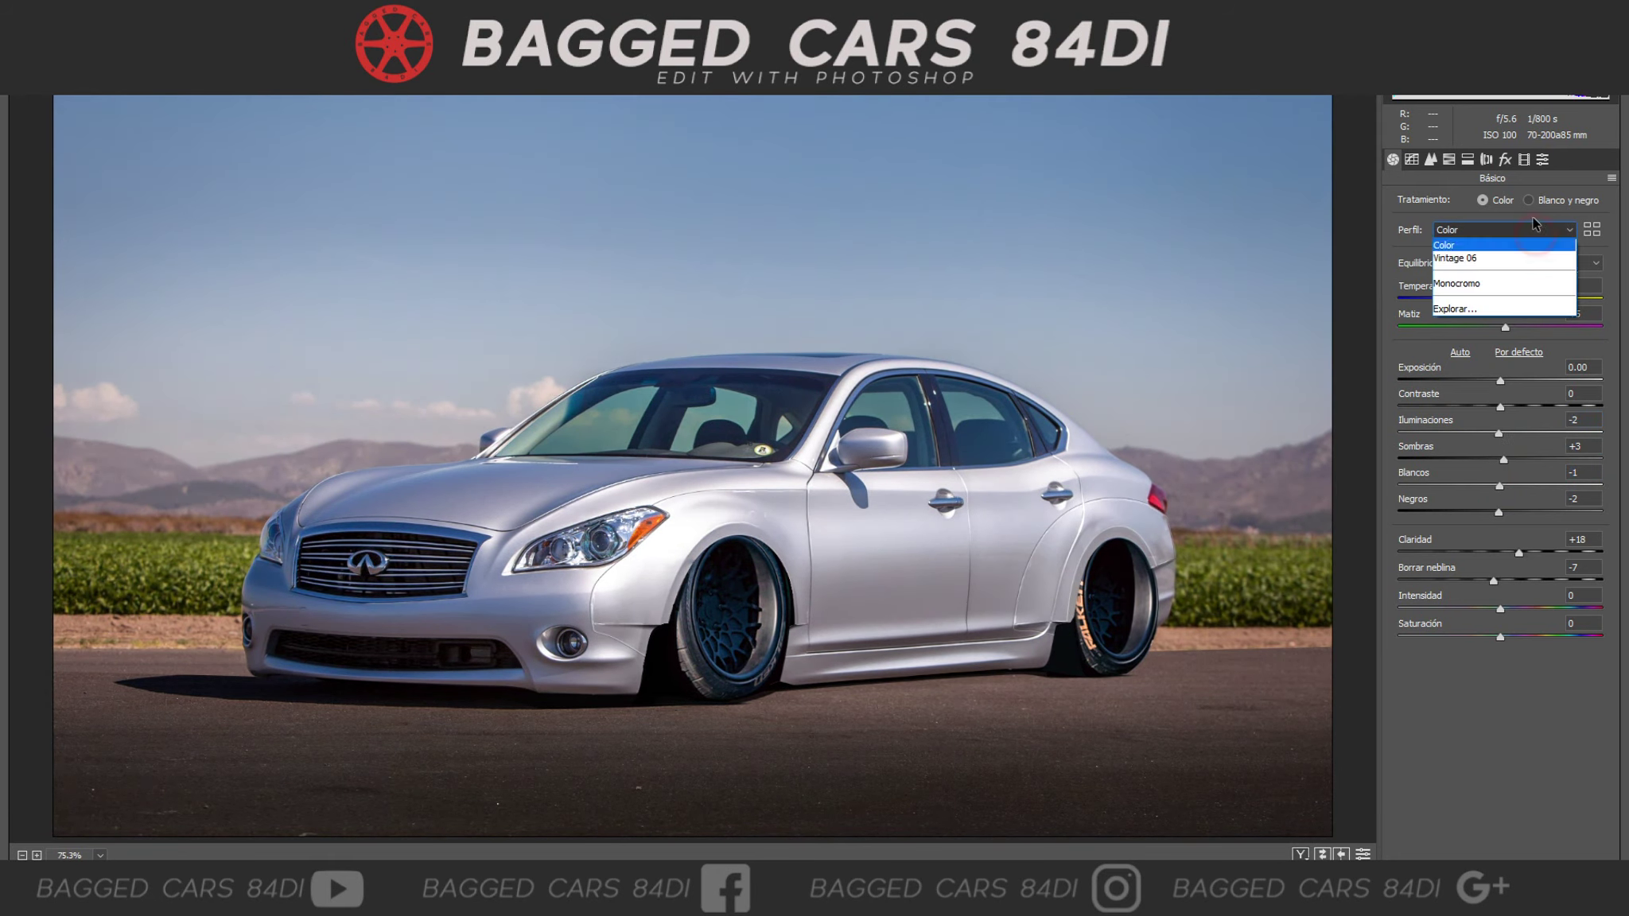
click(1456, 310)
click(1301, 855)
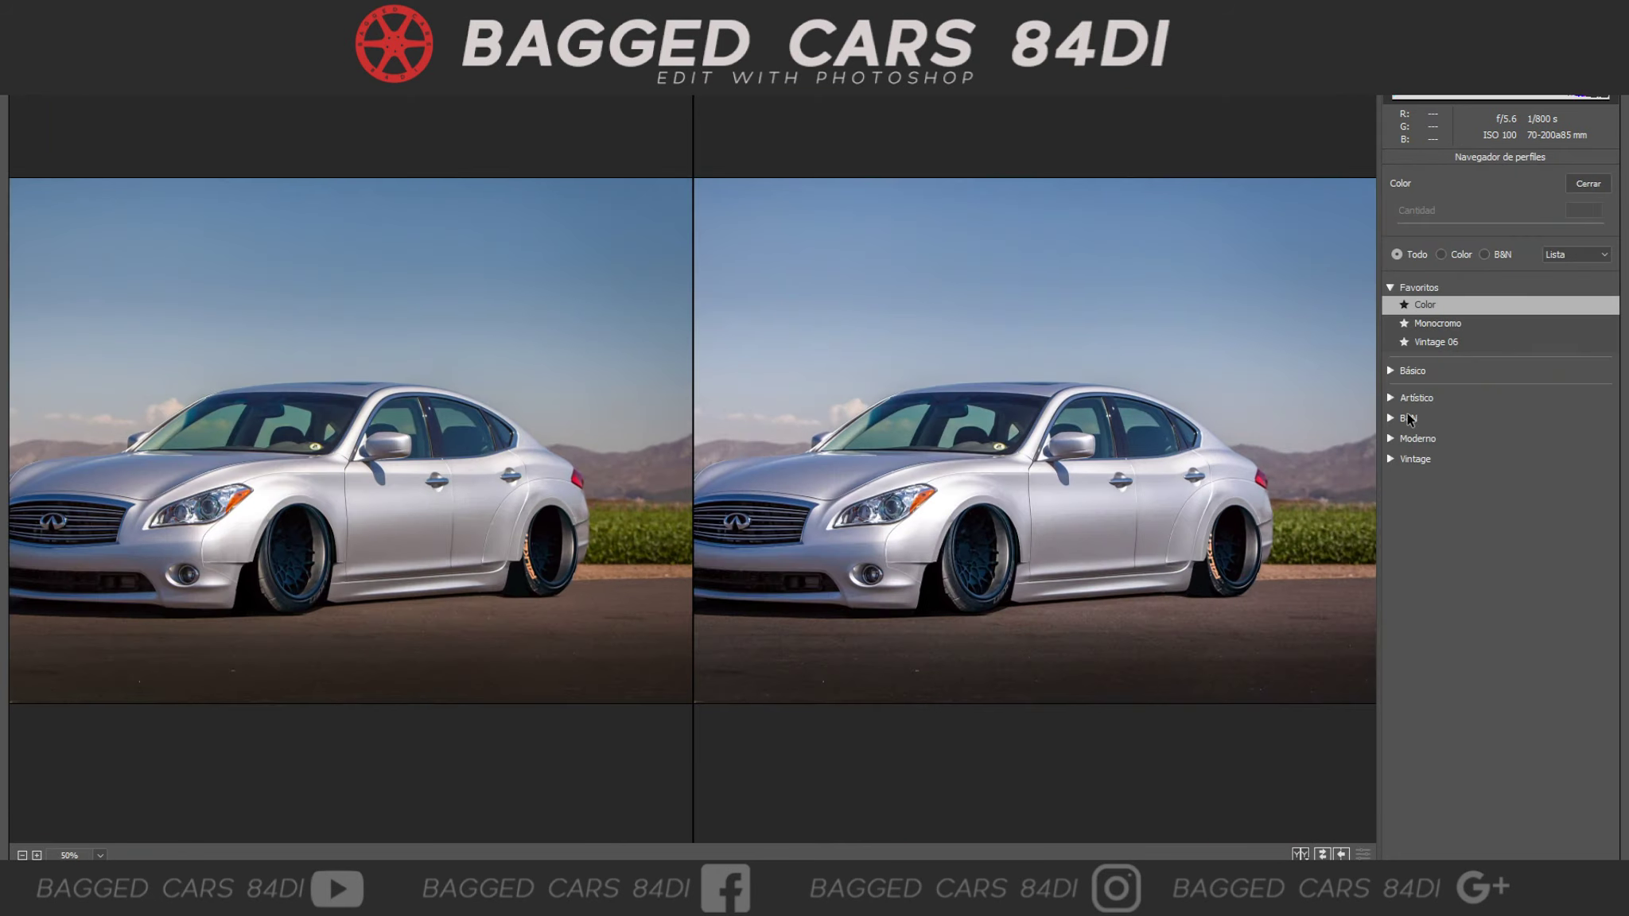
click(1409, 398)
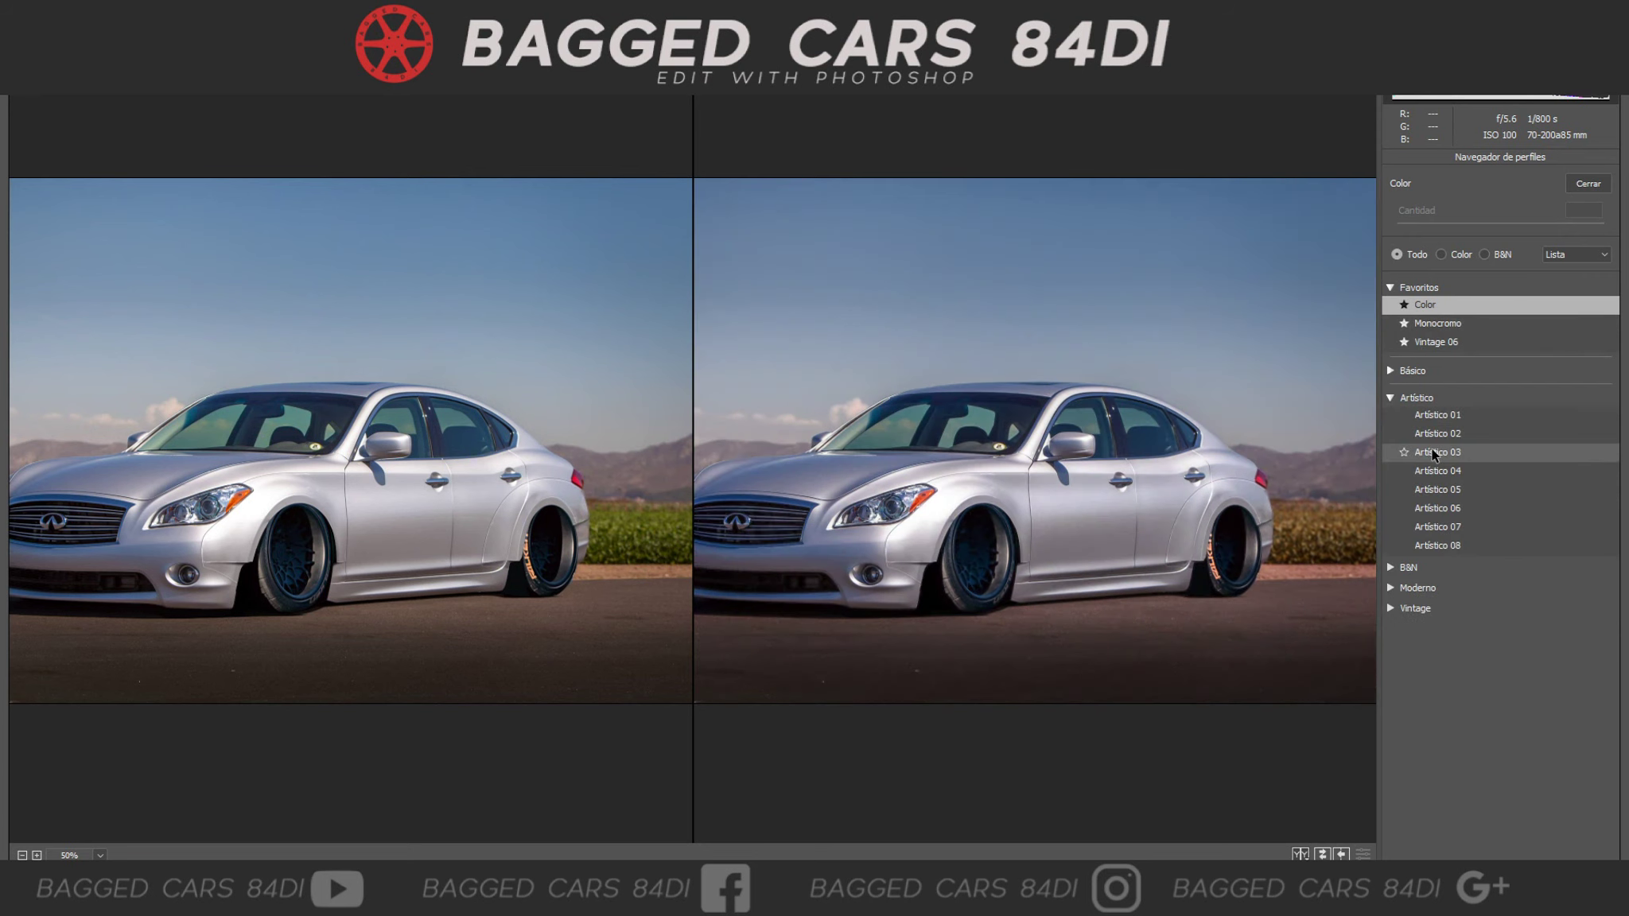
click(1438, 490)
drag(1501, 223, 1427, 224)
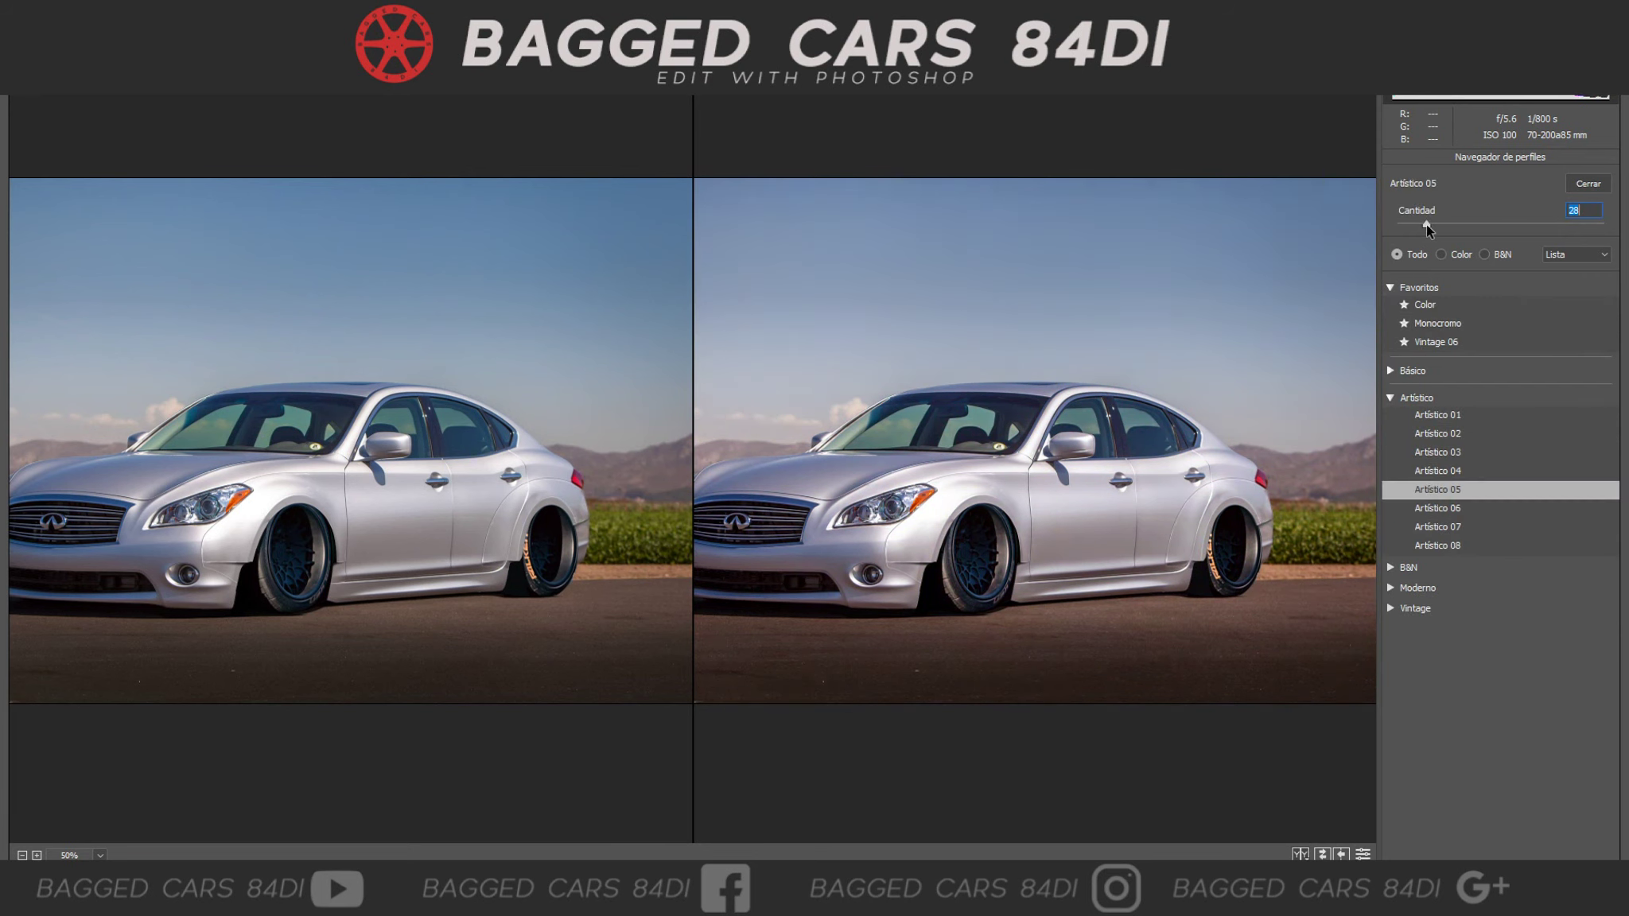
click(1589, 184)
key(Return)
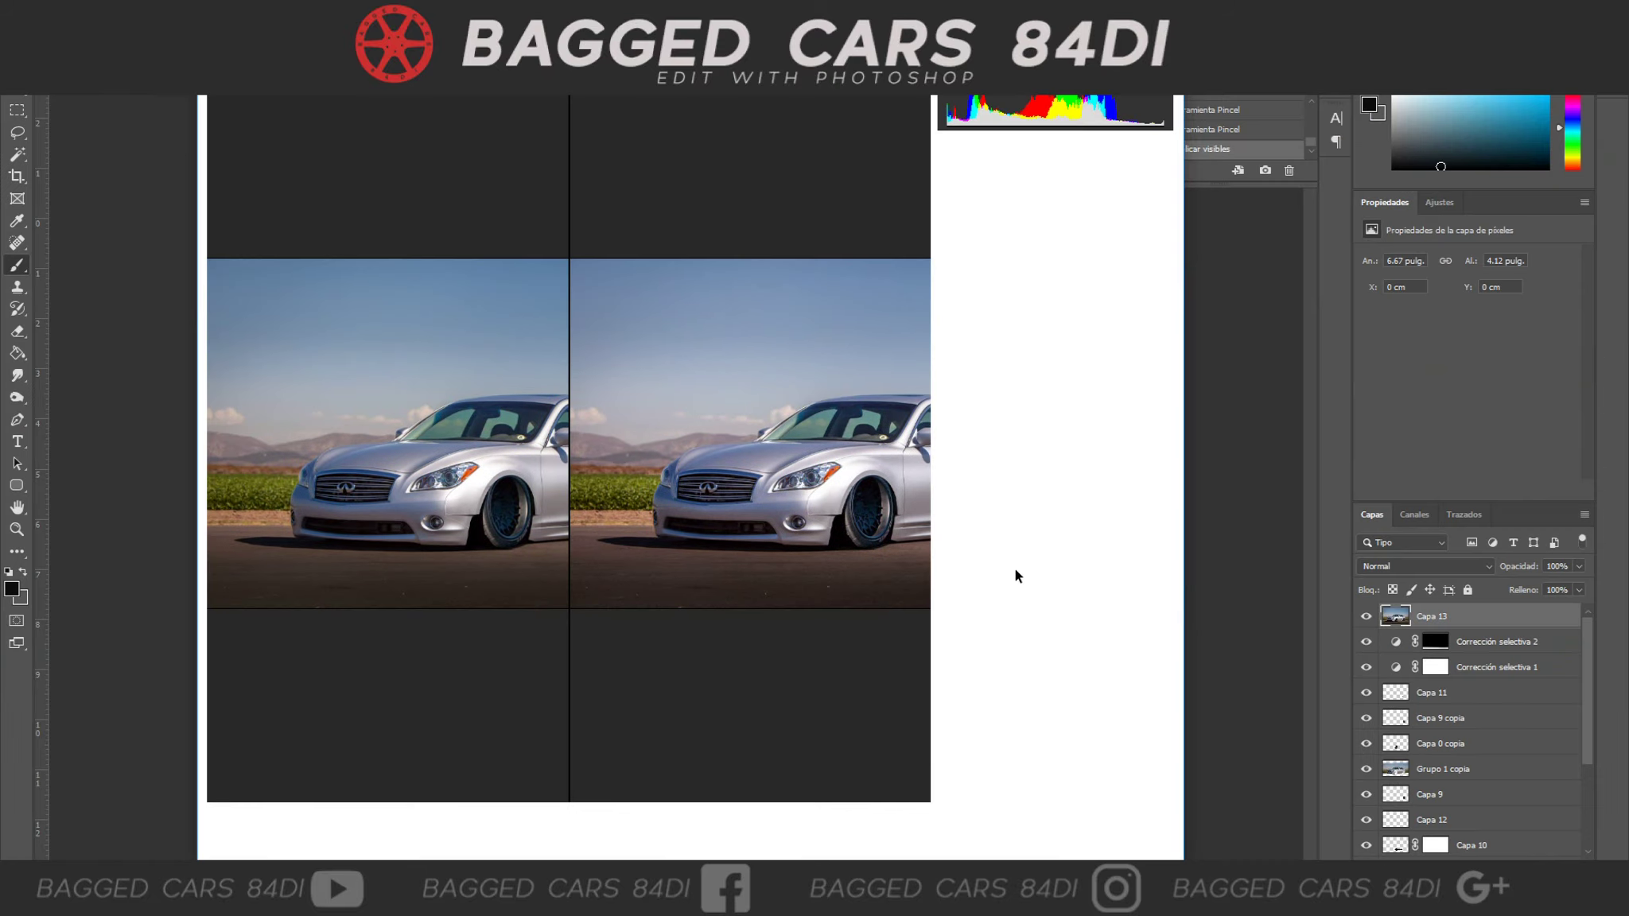
Enlarge the brush to roughly 4000 px so it covers the whole image.
right_click(637, 494)
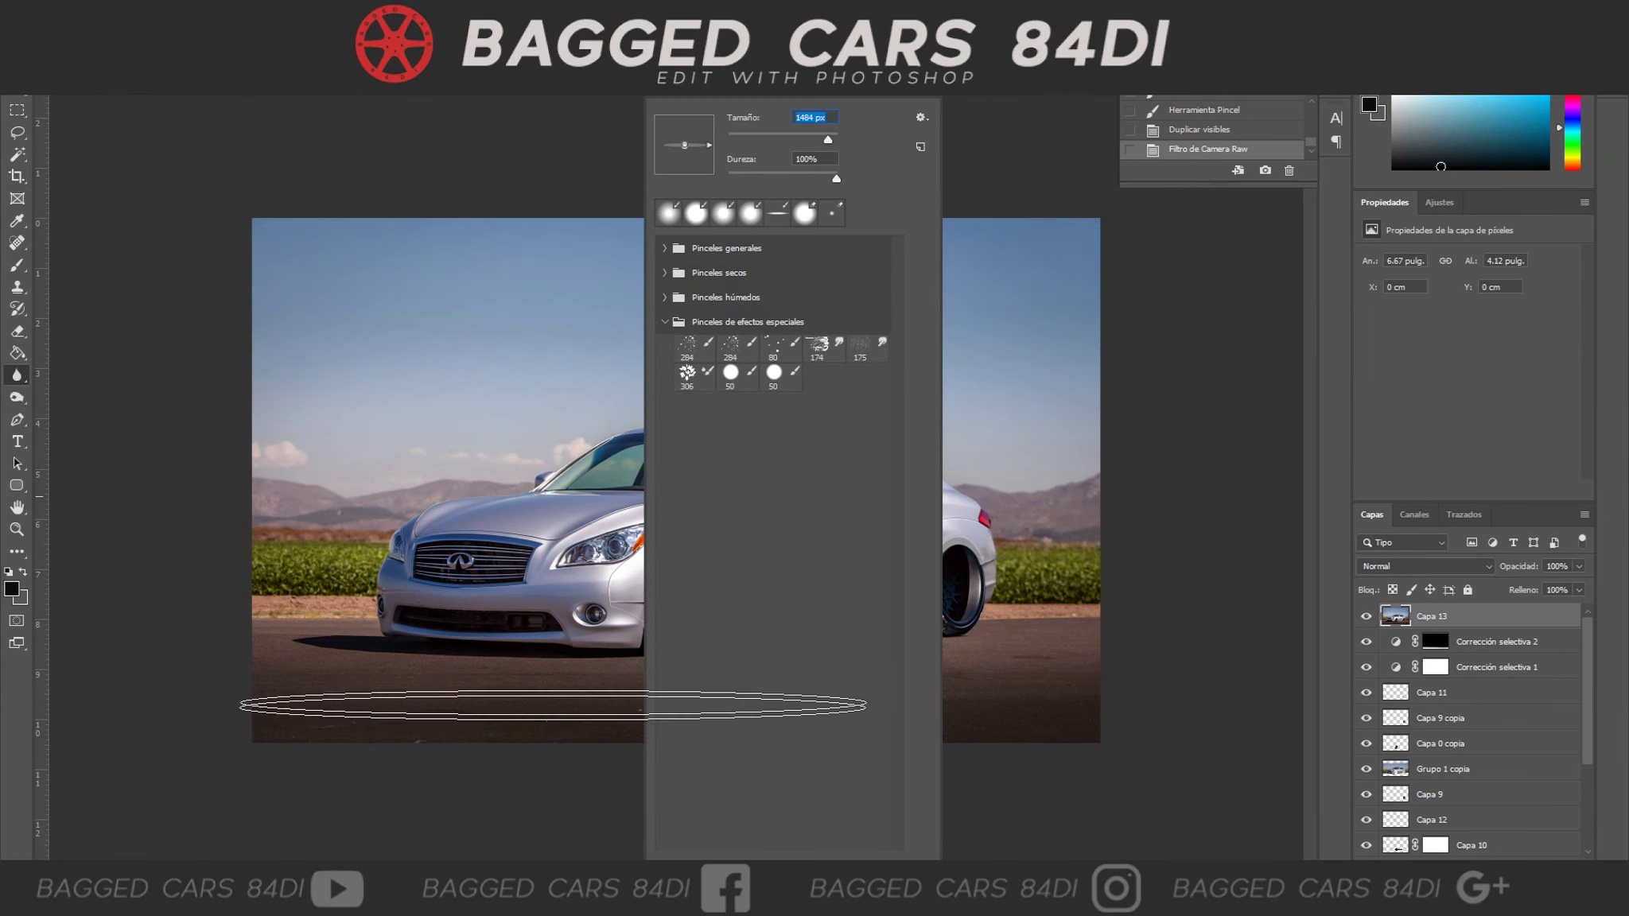
drag(823, 140, 823, 611)
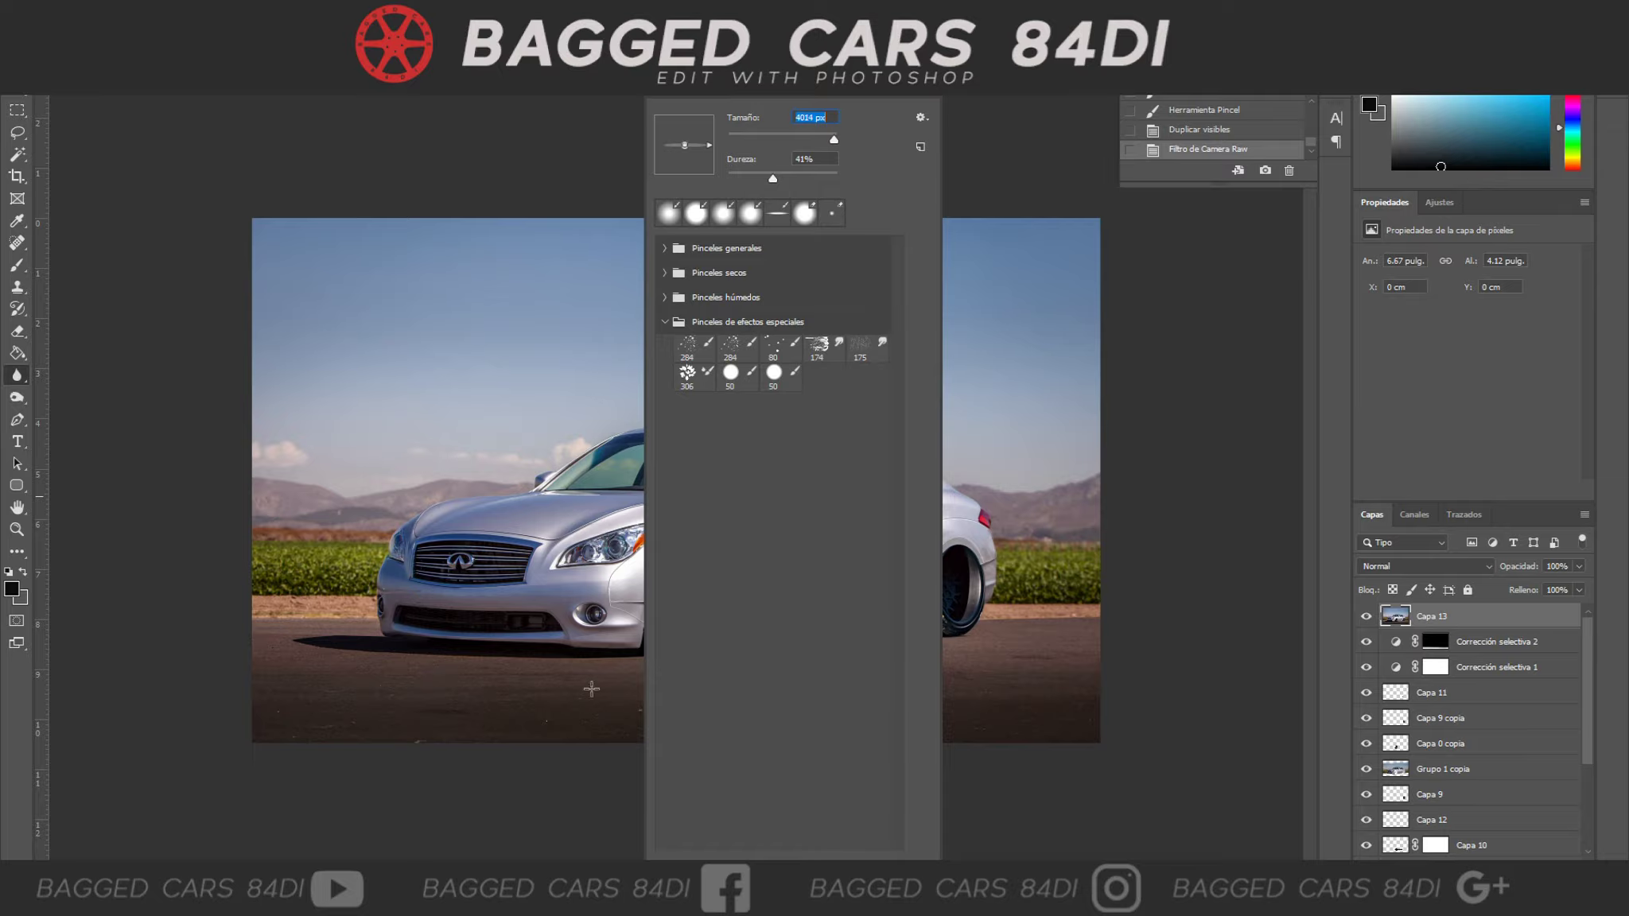